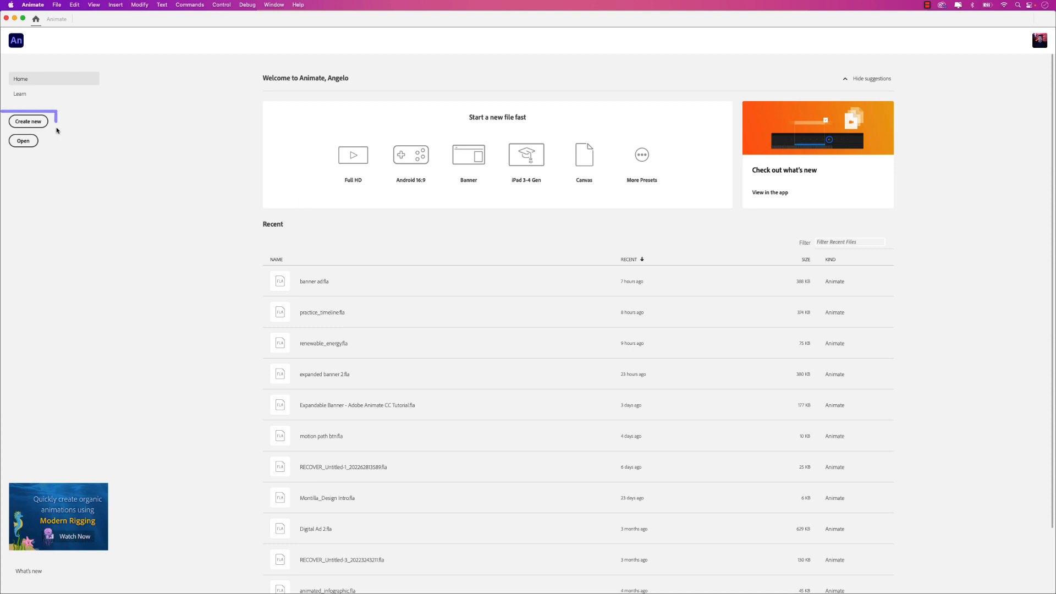
Create a new 1200 x 400 pixel HTML5 Canvas document at 30 frames per second.
left_click(39, 122)
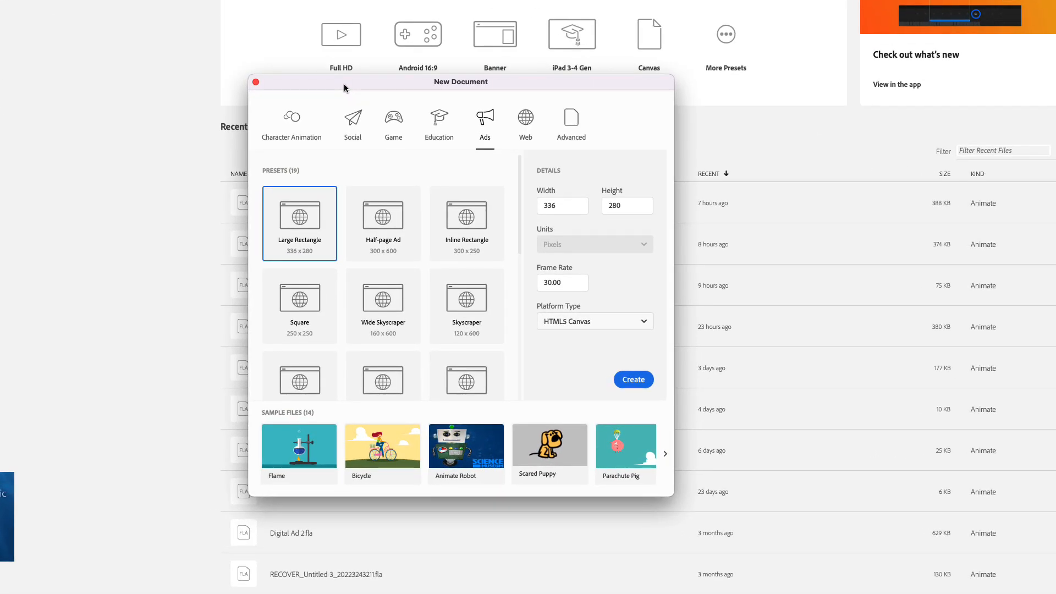
double_click(563, 206)
type("1200")
key("Tab")
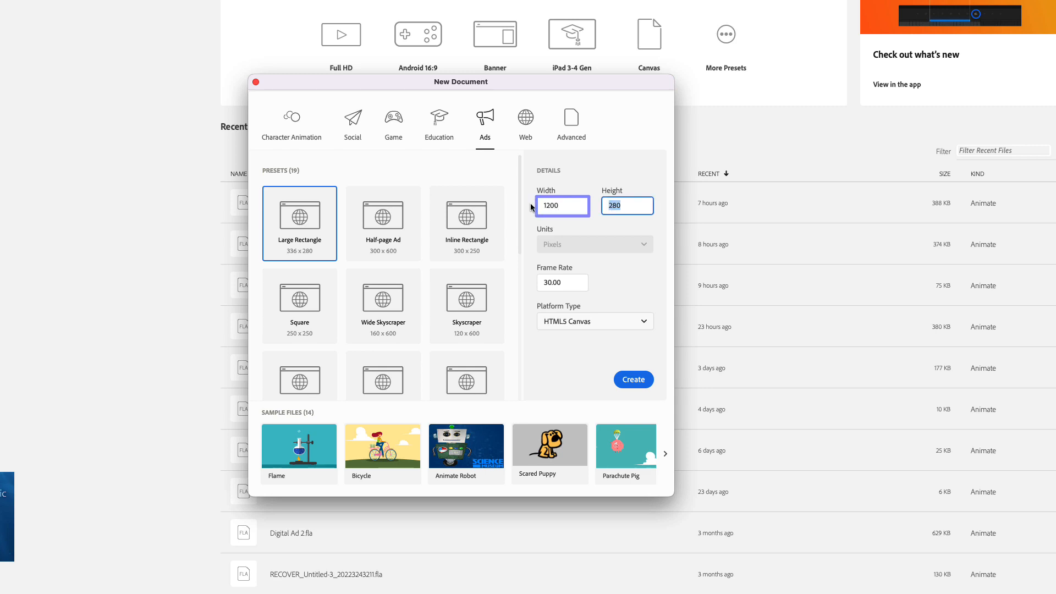
type("400")
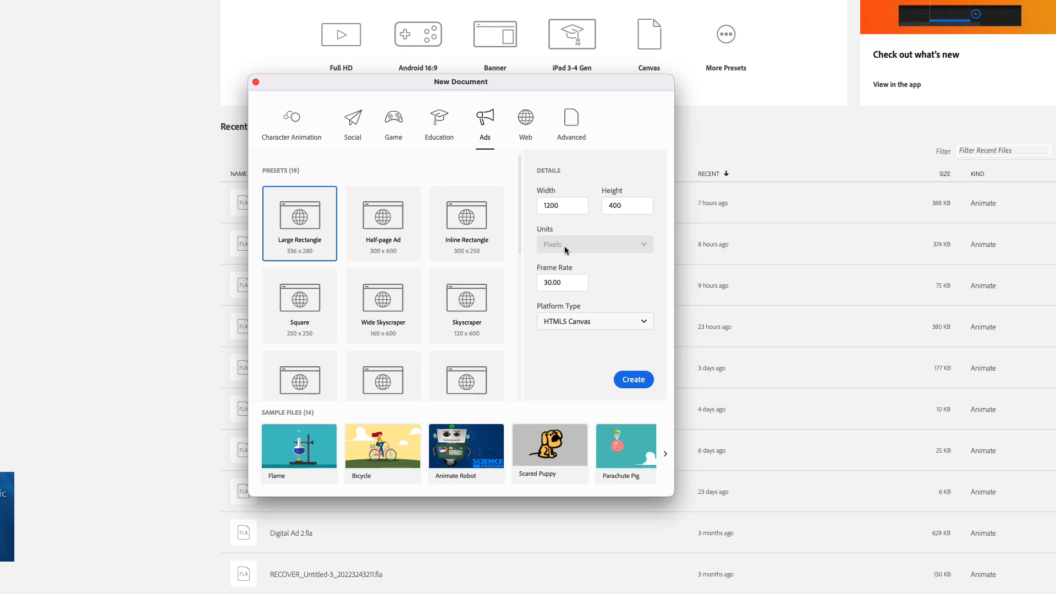
left_click(565, 284)
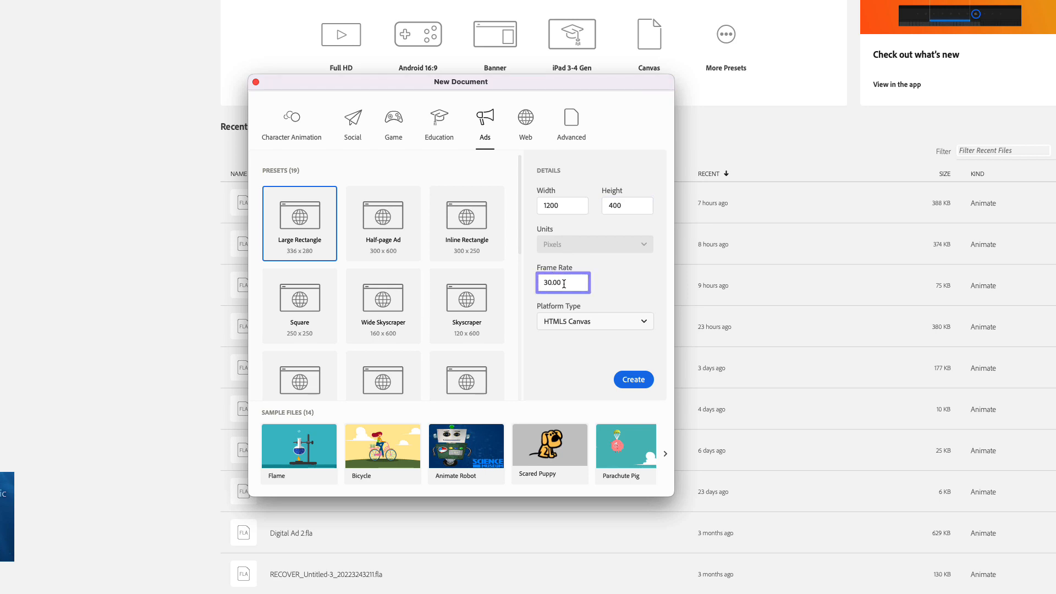
left_click_drag(564, 284, 541, 283)
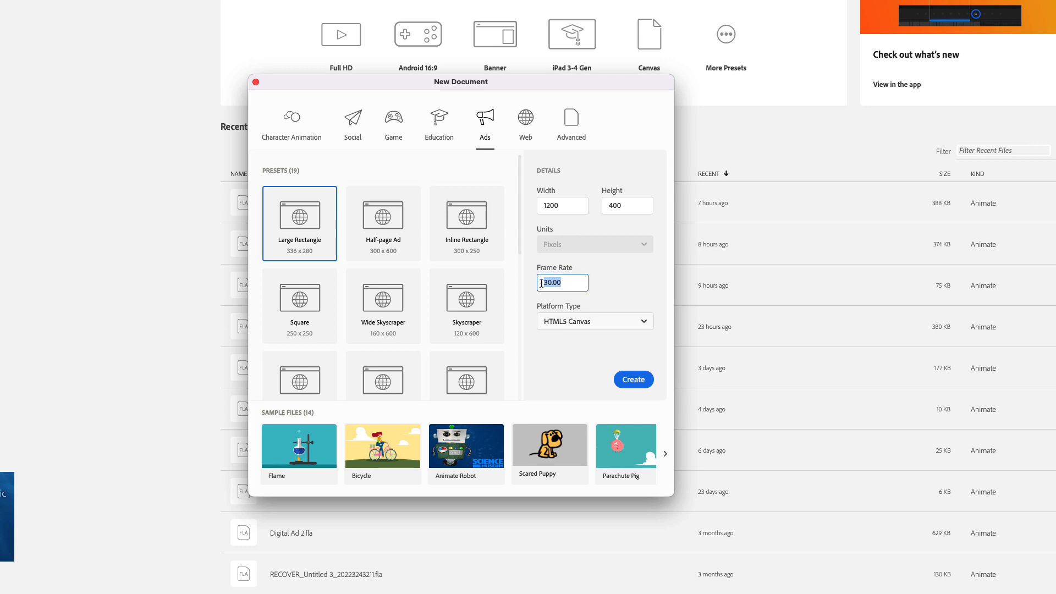
left_click(566, 284)
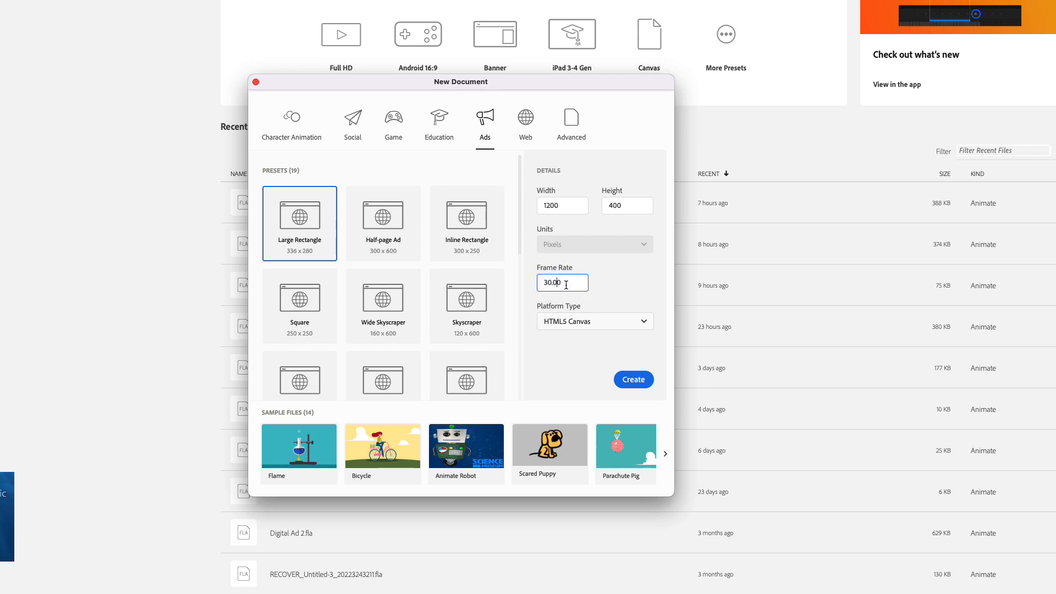
left_click(593, 324)
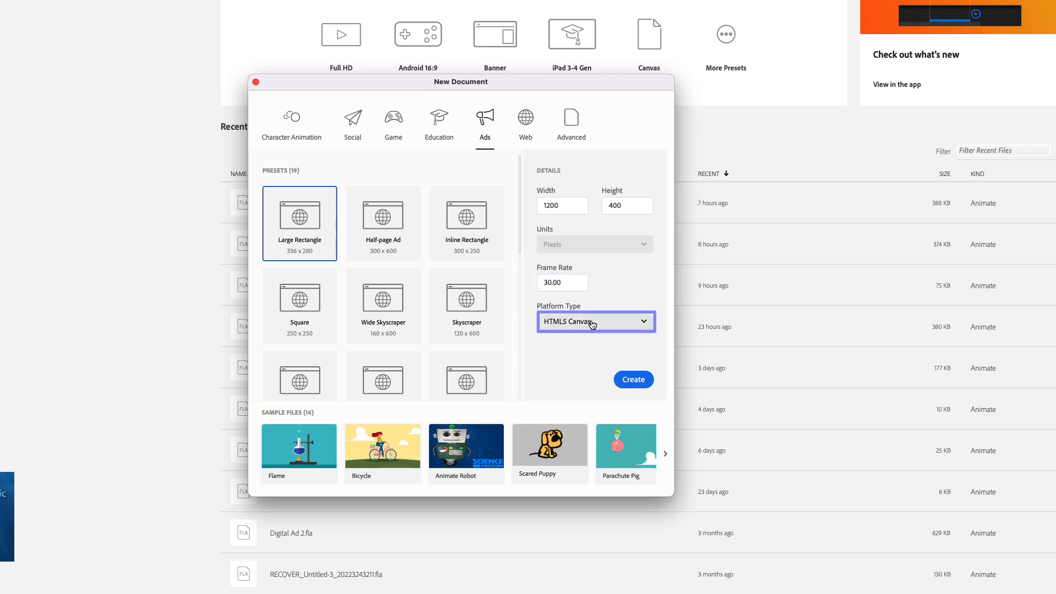
left_click(584, 344)
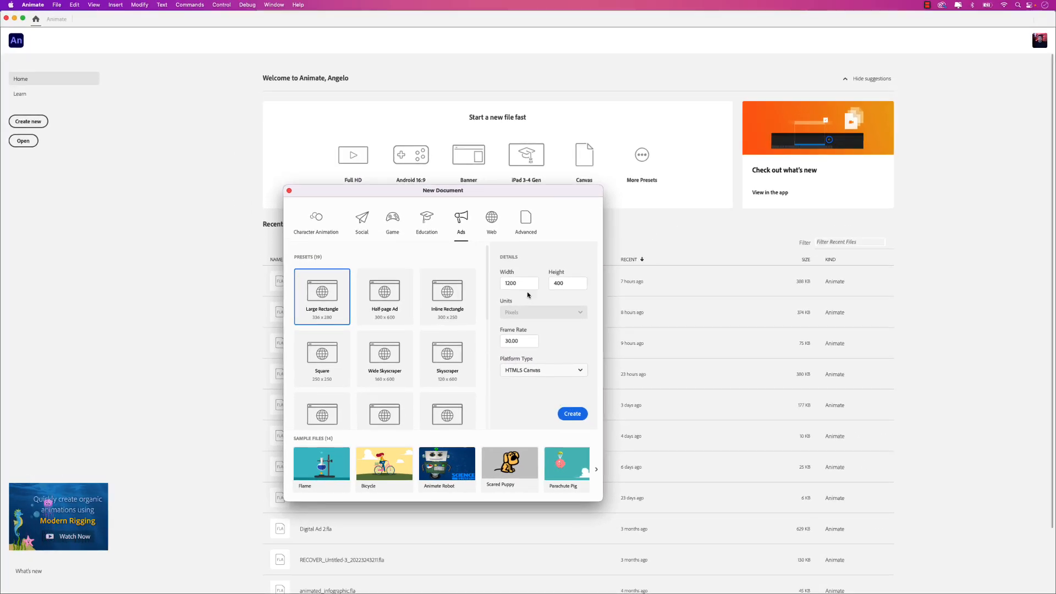
left_click(572, 414)
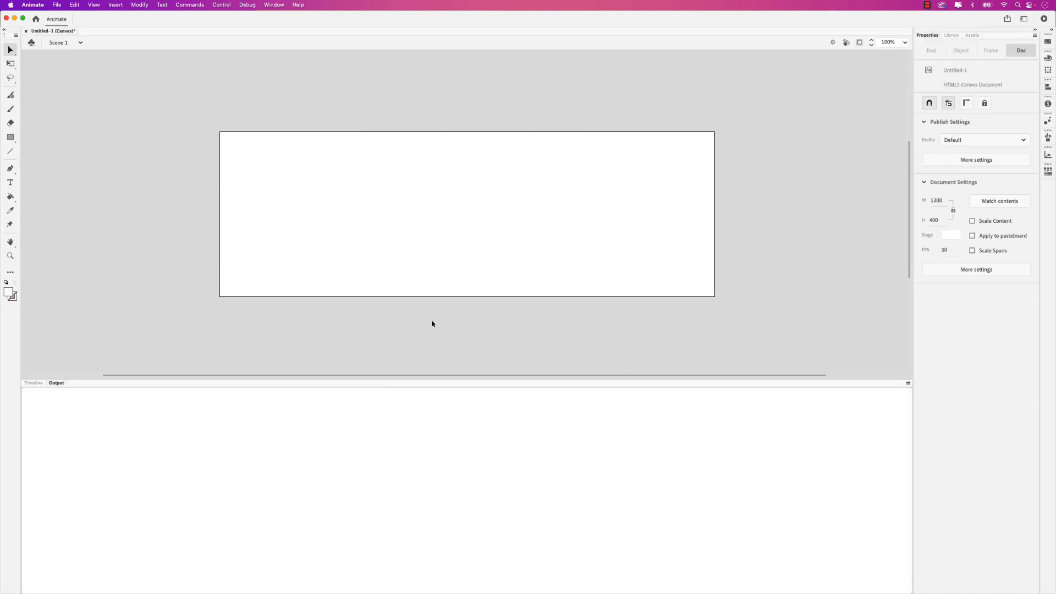
Show the timeline and, back in Animate from Illustrator, import banner_ad.ai to the stage with all layers converted to Animate layers at their original positions.
left_click(33, 382)
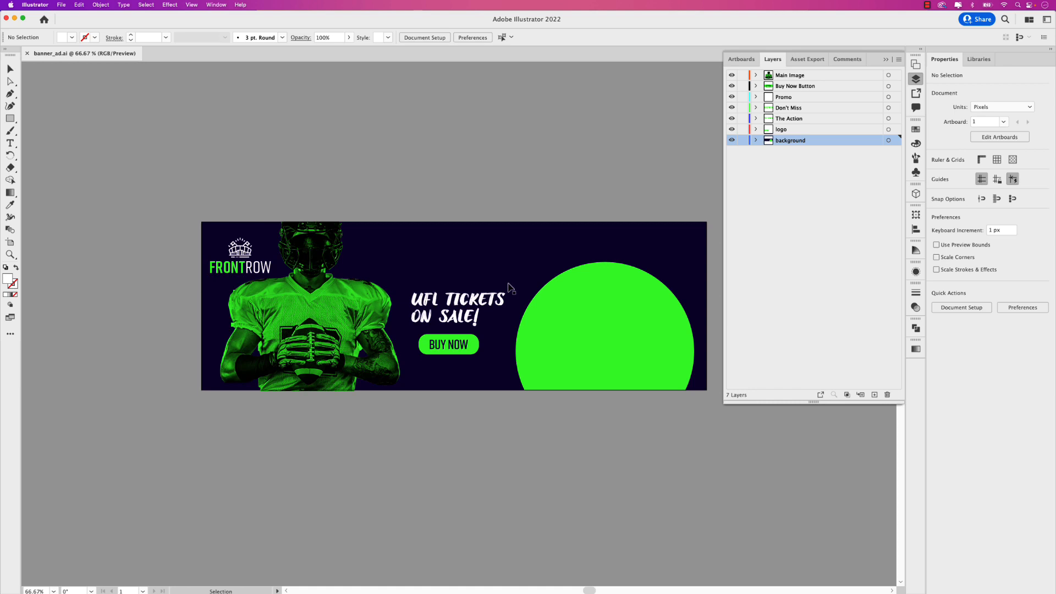
left_click(14, 19)
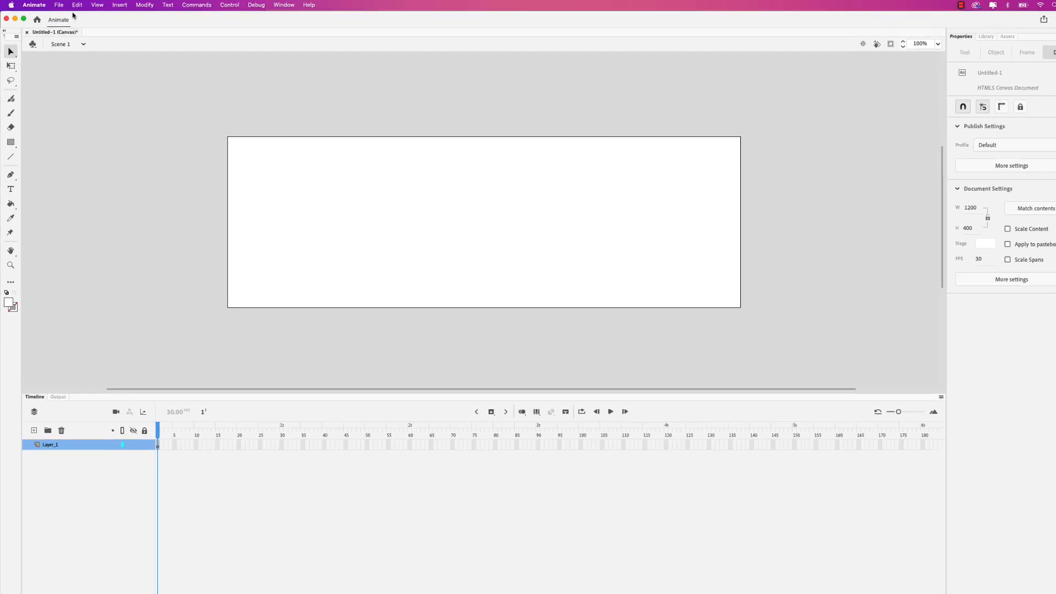
left_click(57, 4)
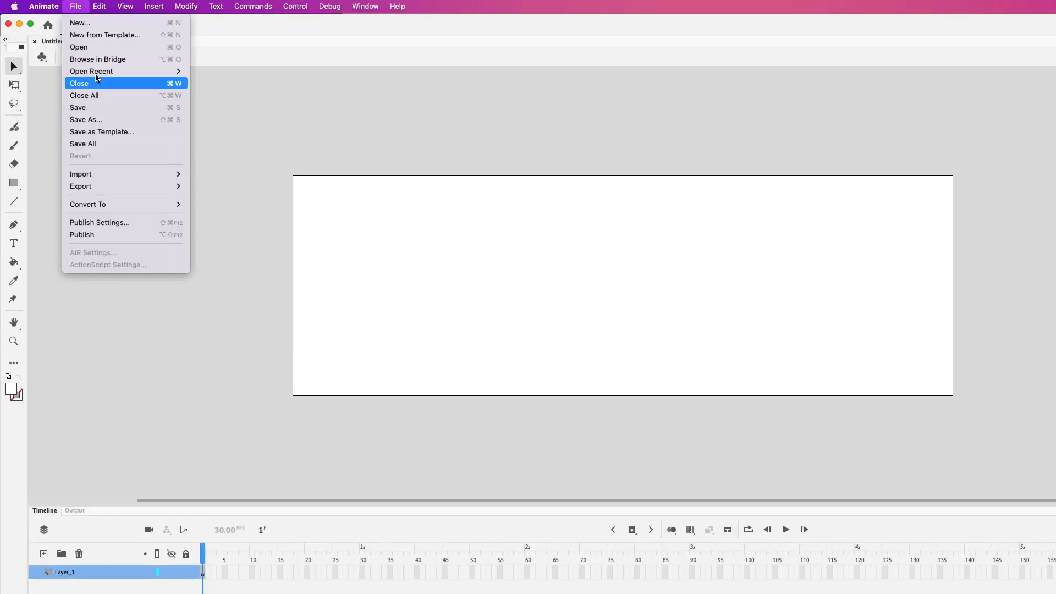
mouse_move(104, 174)
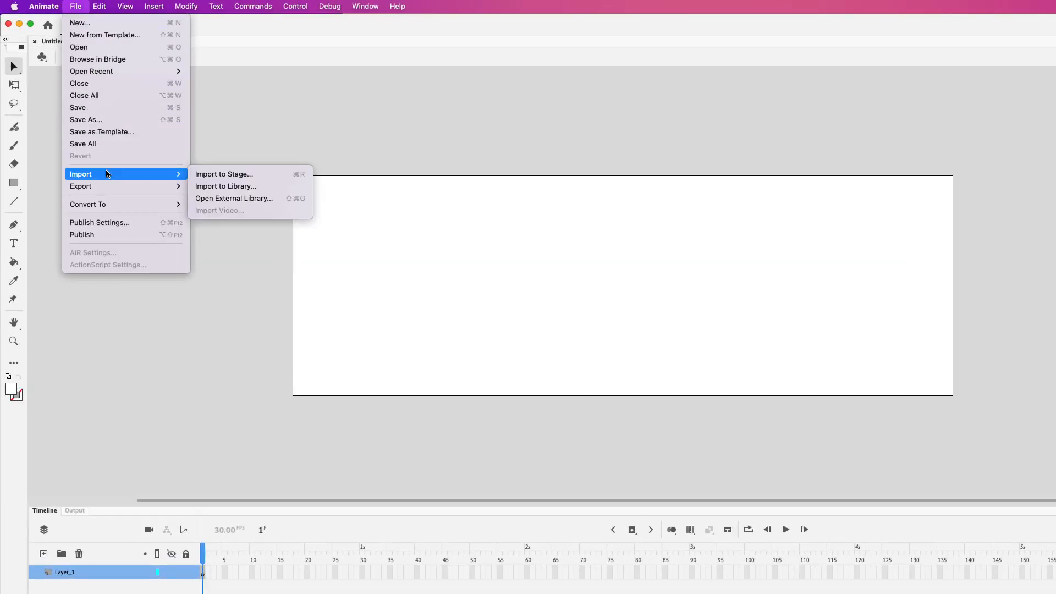
left_click(240, 174)
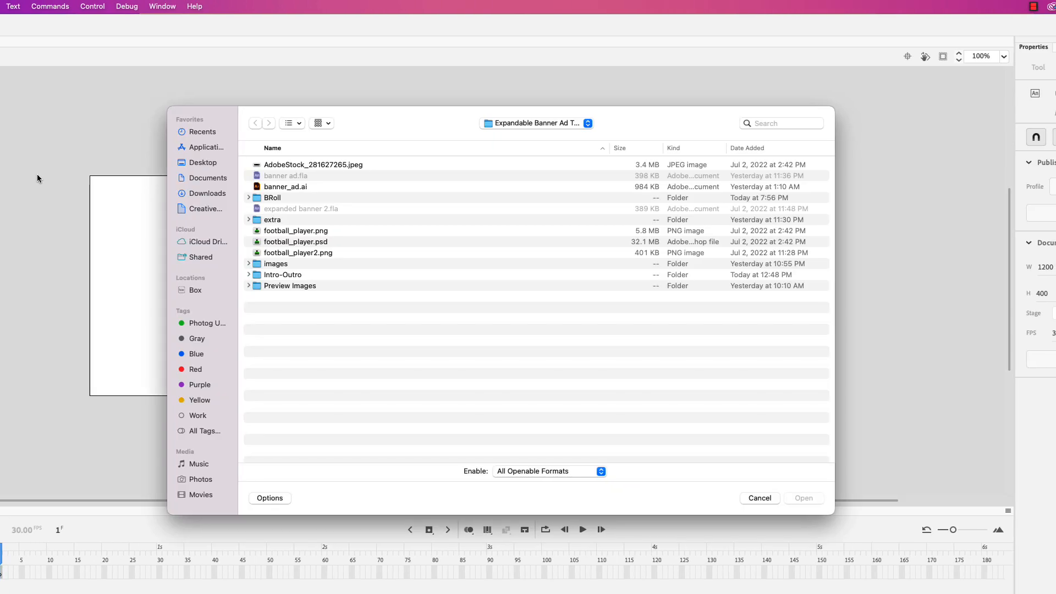
left_click(303, 188)
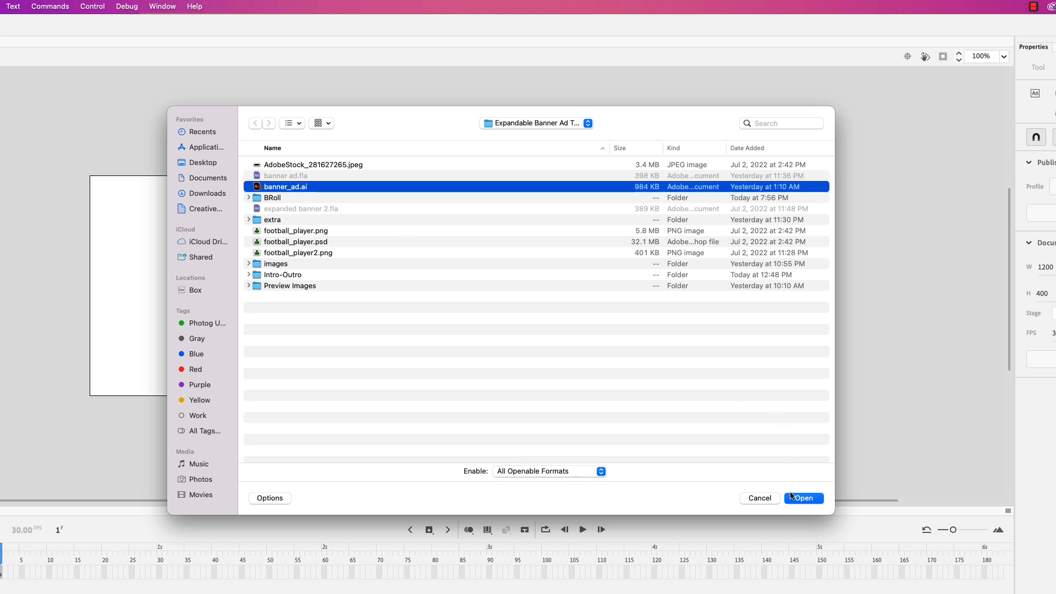
left_click(806, 497)
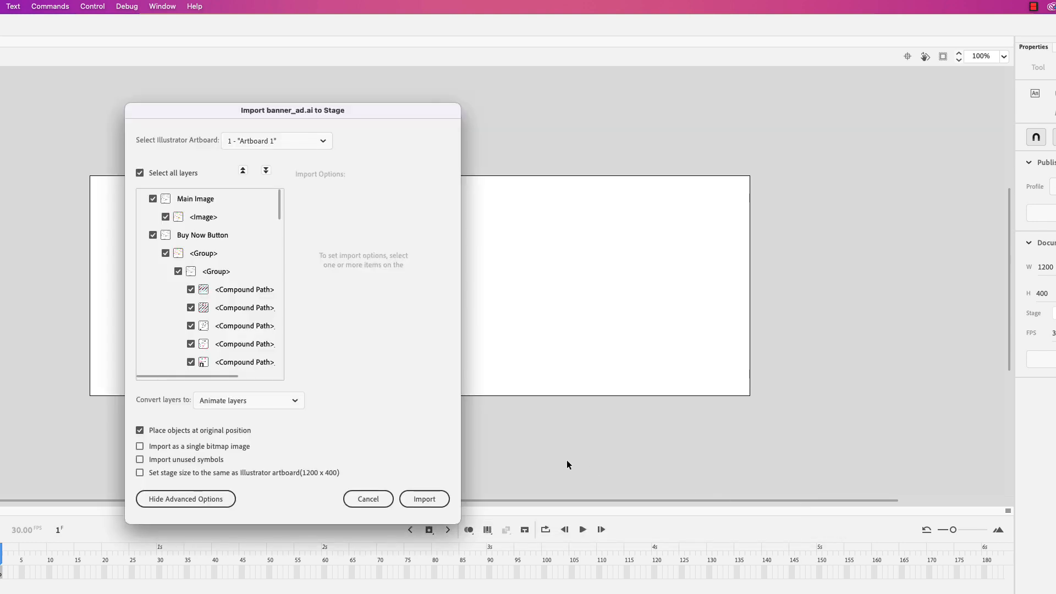
left_click(243, 171)
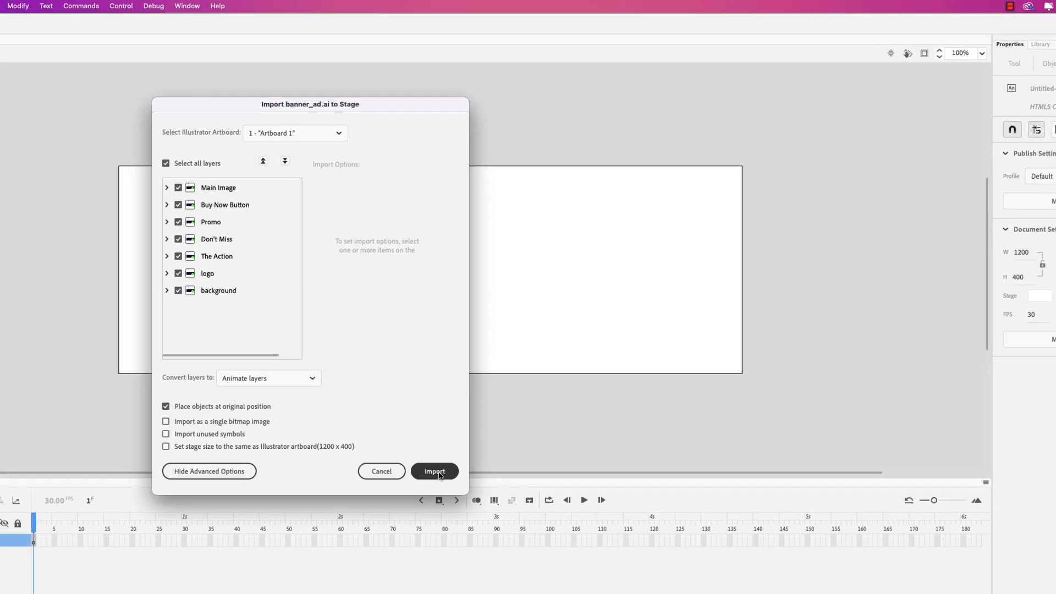
left_click(437, 472)
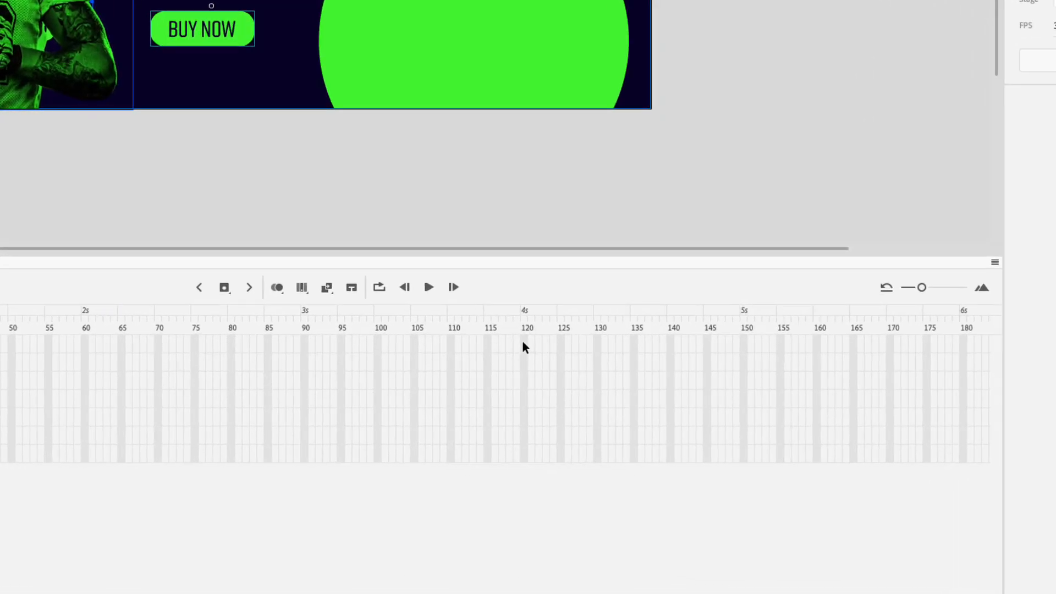
Extend every layer from Main_Image to background by inserting frames up to frame 120.
left_click(523, 344)
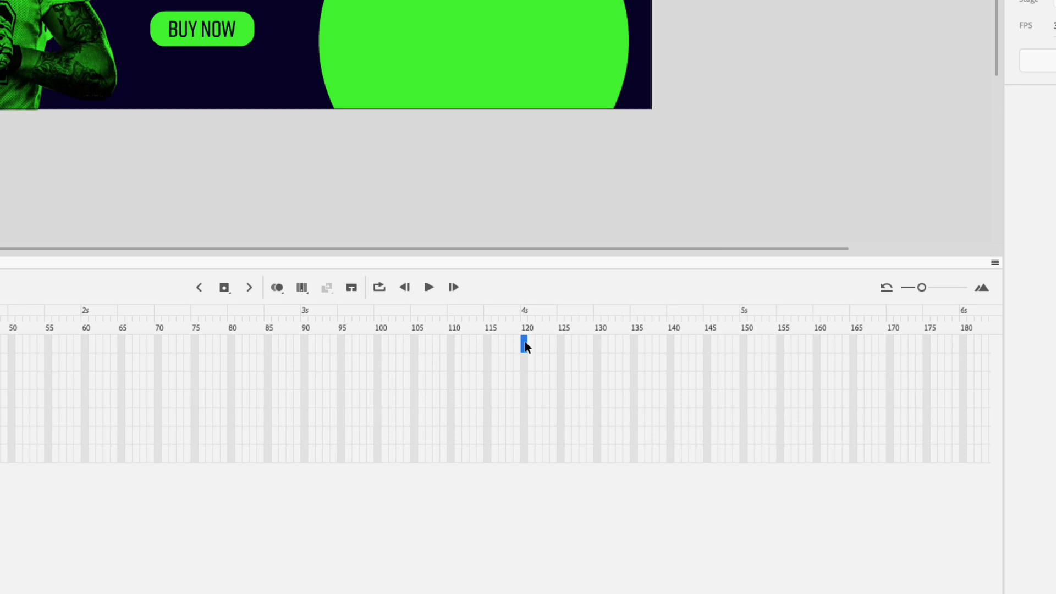
left_click(524, 456, "shift")
key("F5")
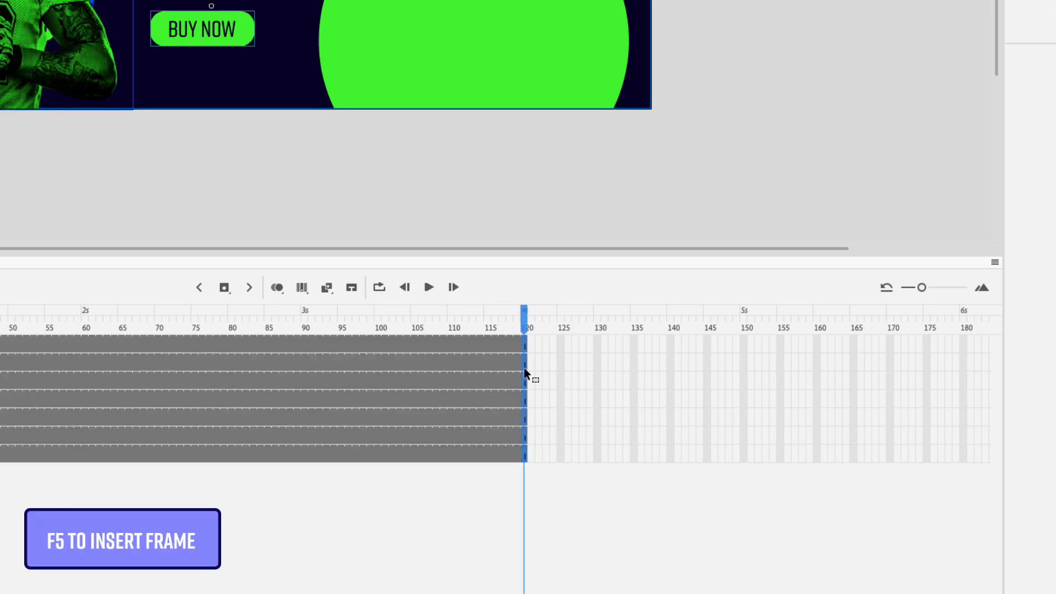
left_click(229, 292)
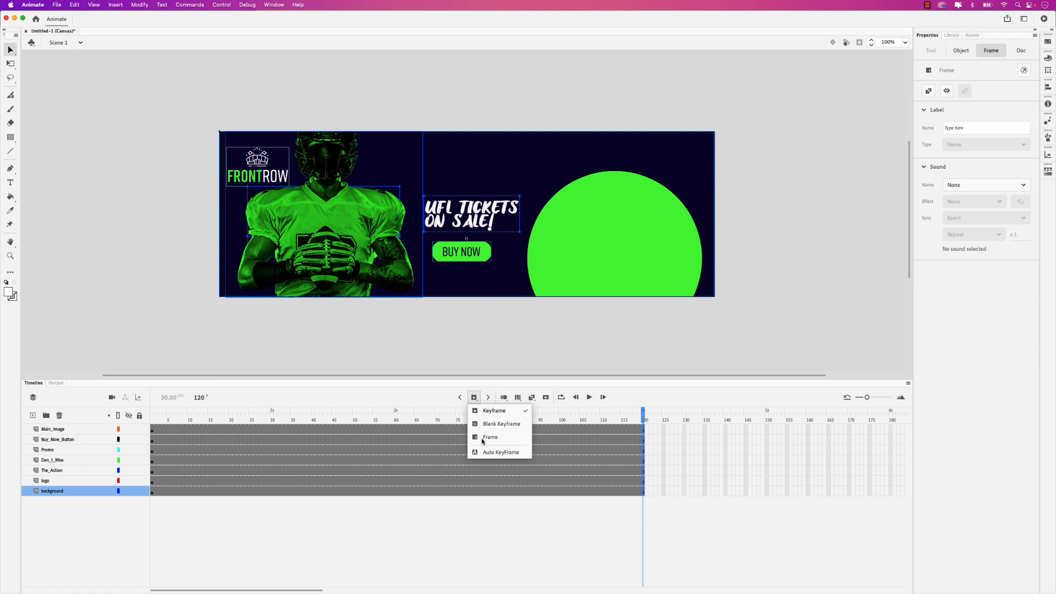
left_click(423, 354)
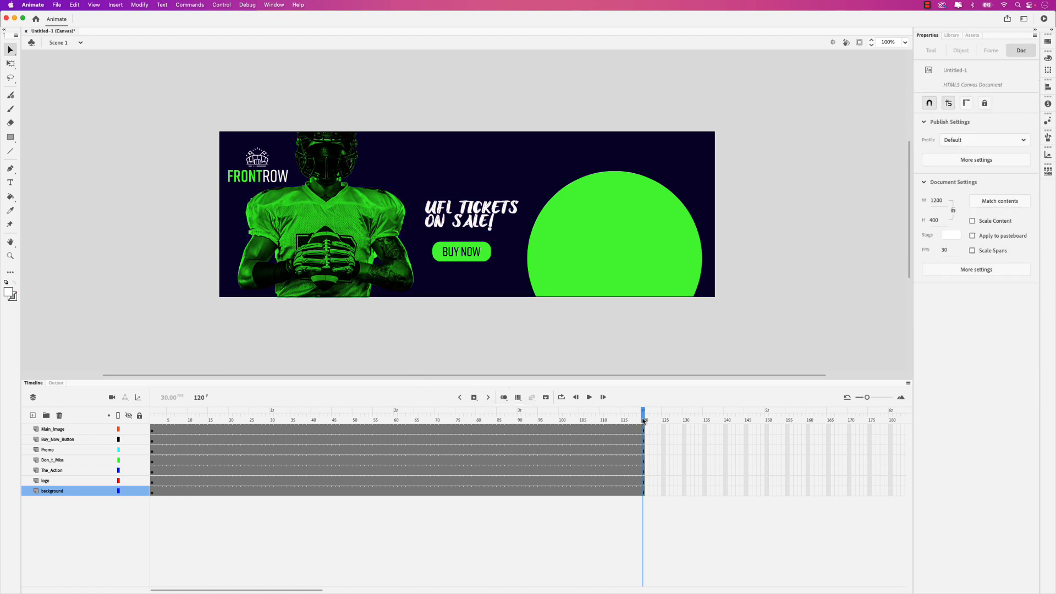
Return to frame 1 and convert the player image on the Main_Image layer to a Movie Clip symbol named Football Player.
left_click_drag(643, 420, 158, 427)
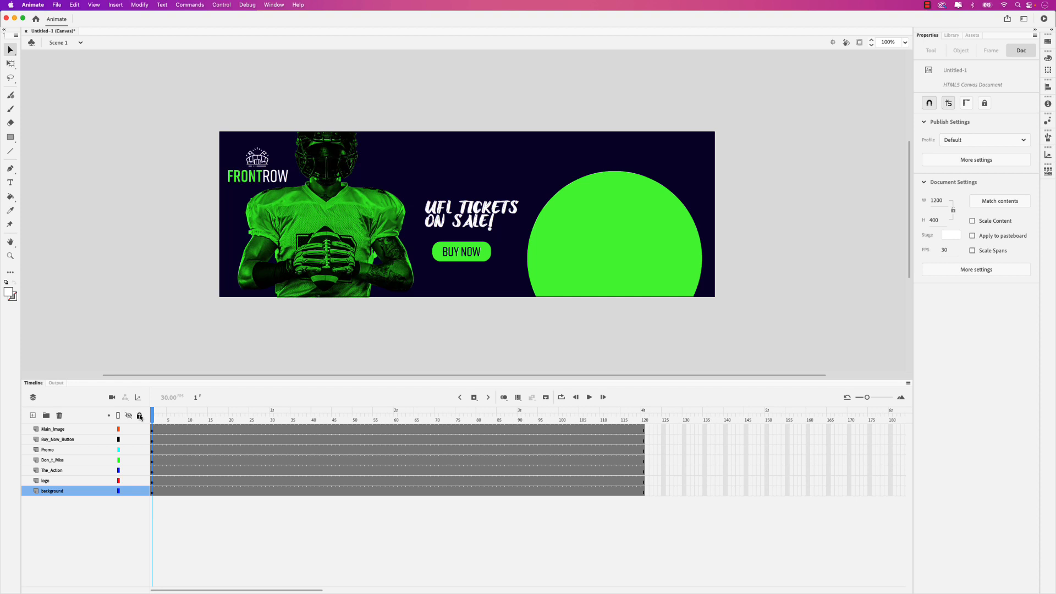
left_click(59, 431)
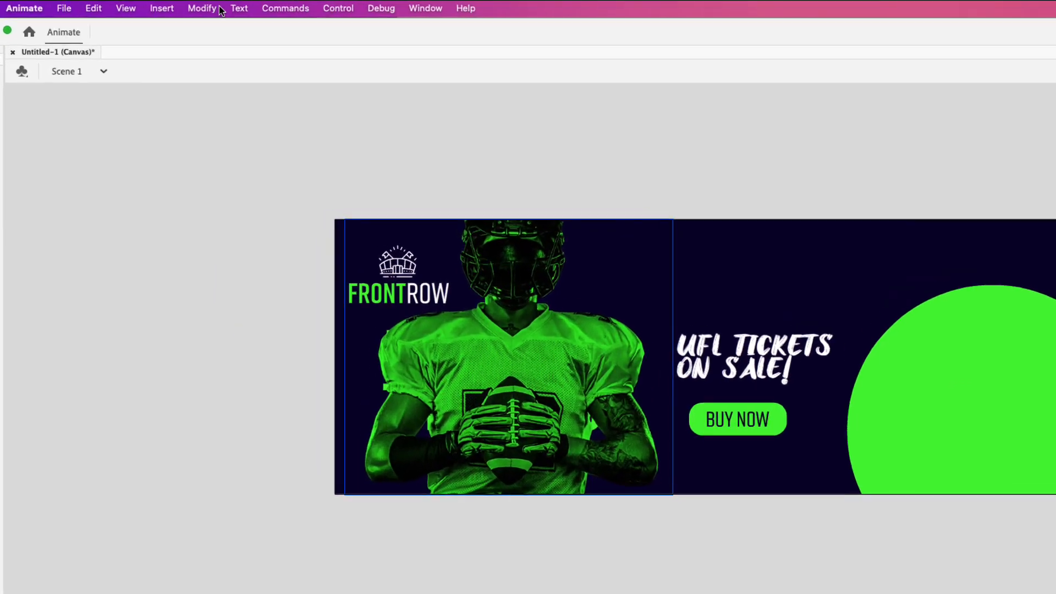
left_click(143, 5)
left_click(215, 9)
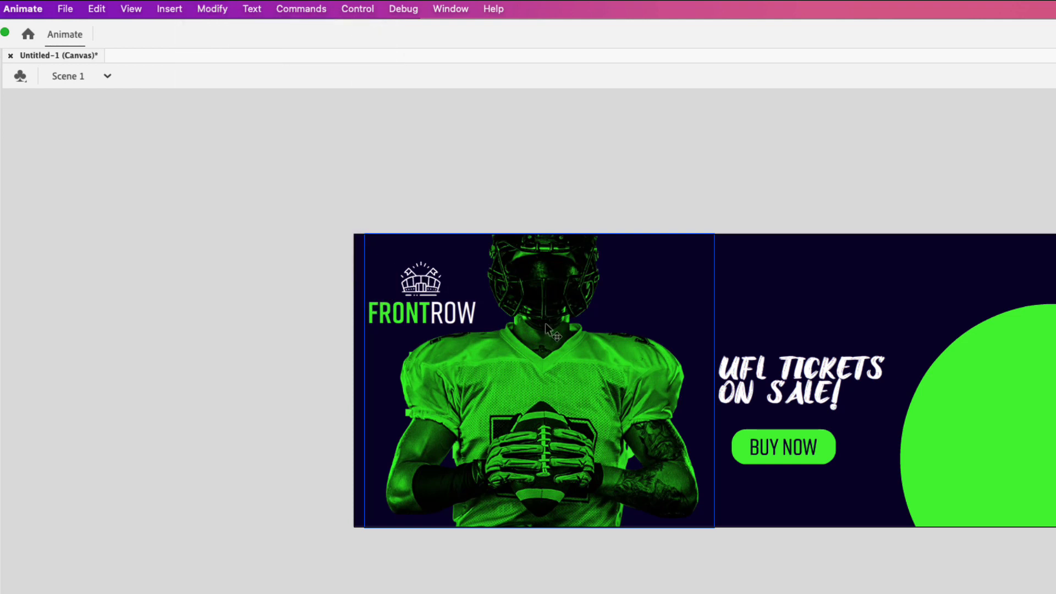
left_click(212, 7)
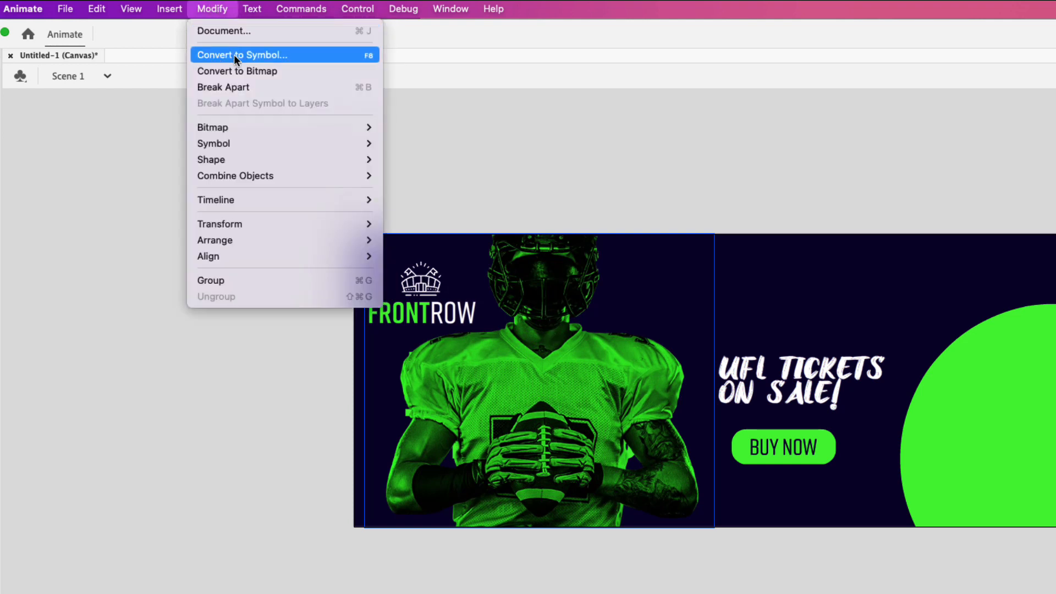
left_click(233, 54)
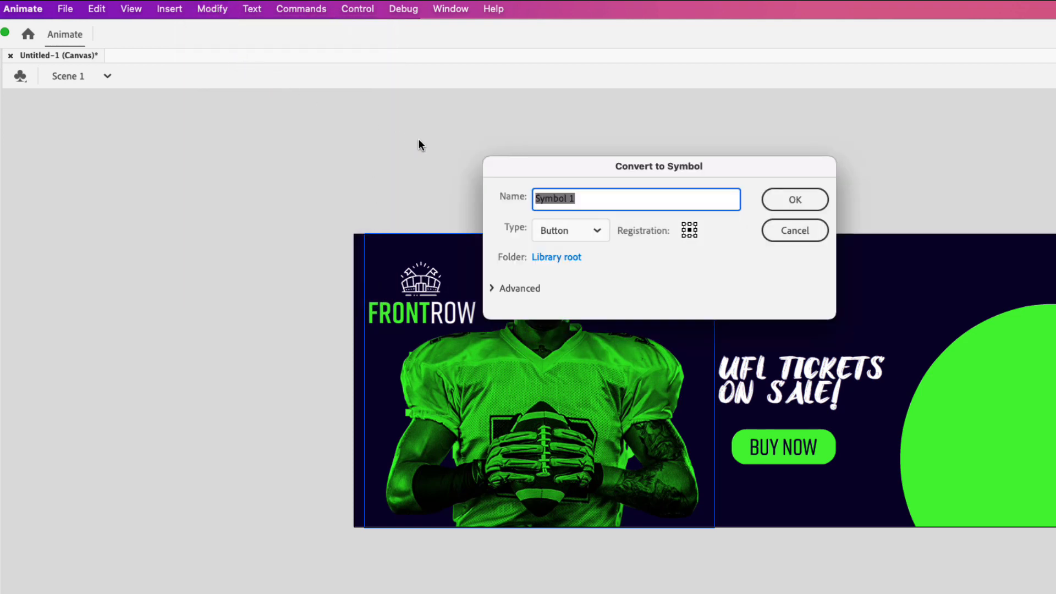
type("Football Player")
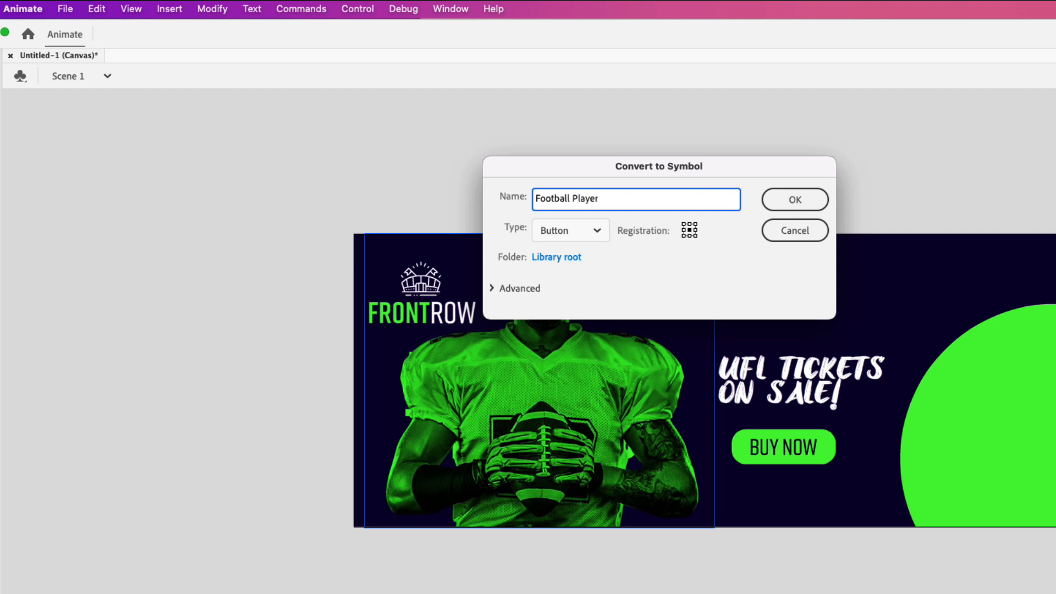
key("Tab")
left_click(596, 235)
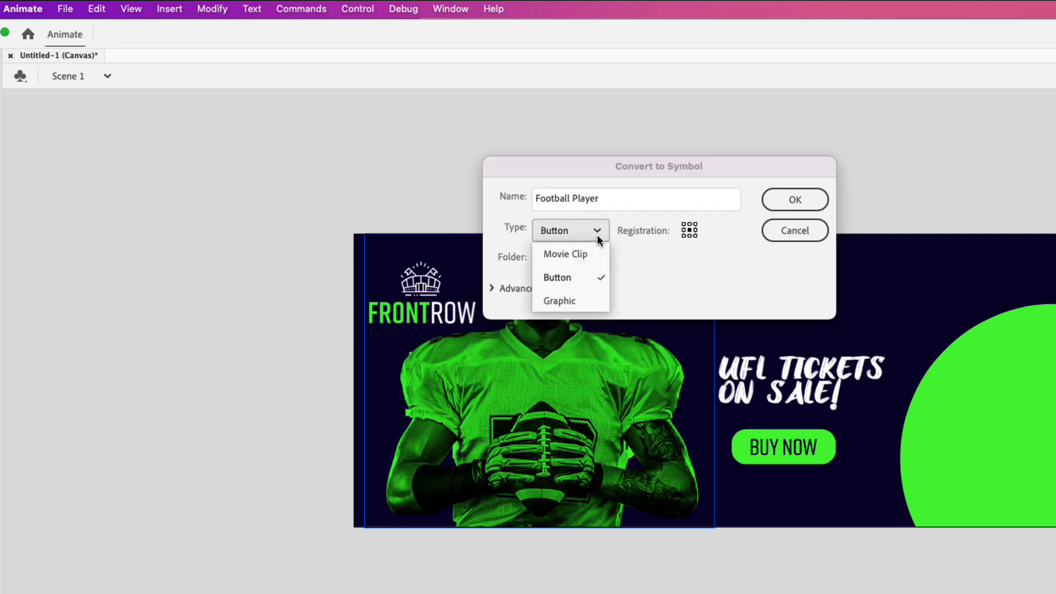
left_click(586, 255)
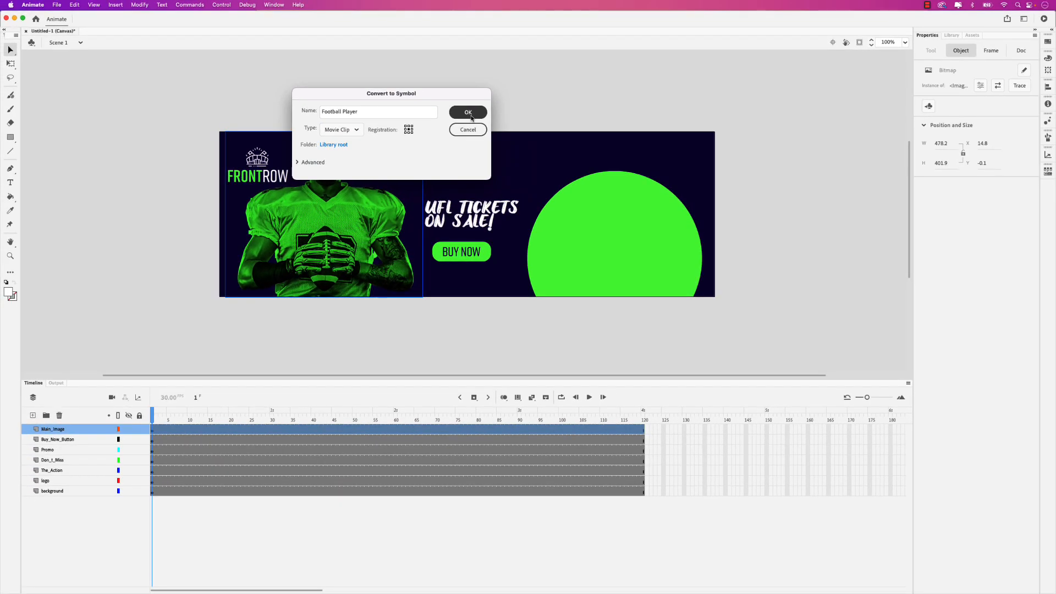
left_click(795, 199)
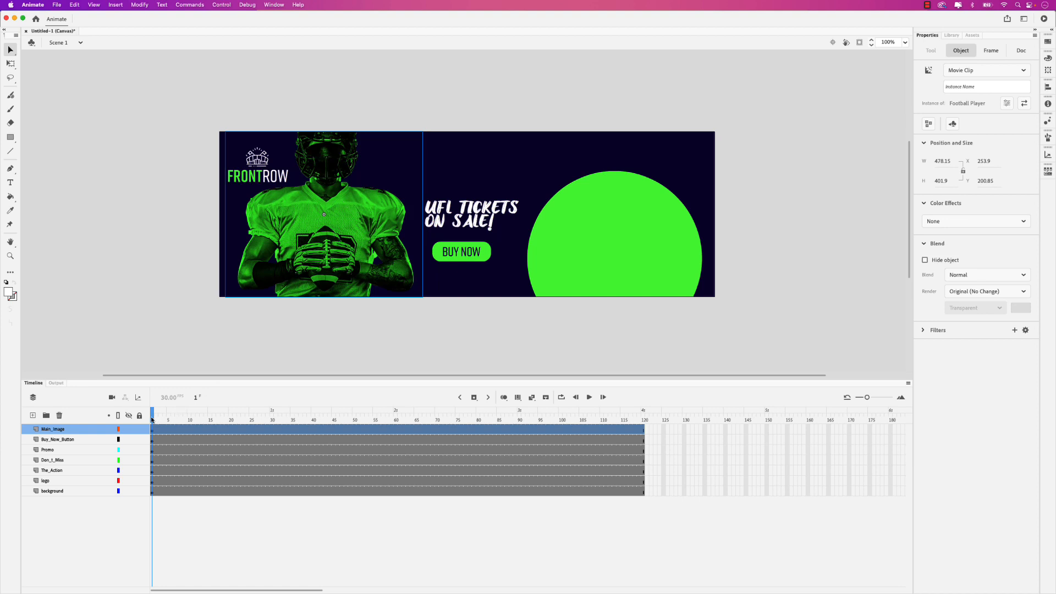
Insert a keyframe at frame 15 on the Main_Image layer.
left_click_drag(152, 419, 209, 419)
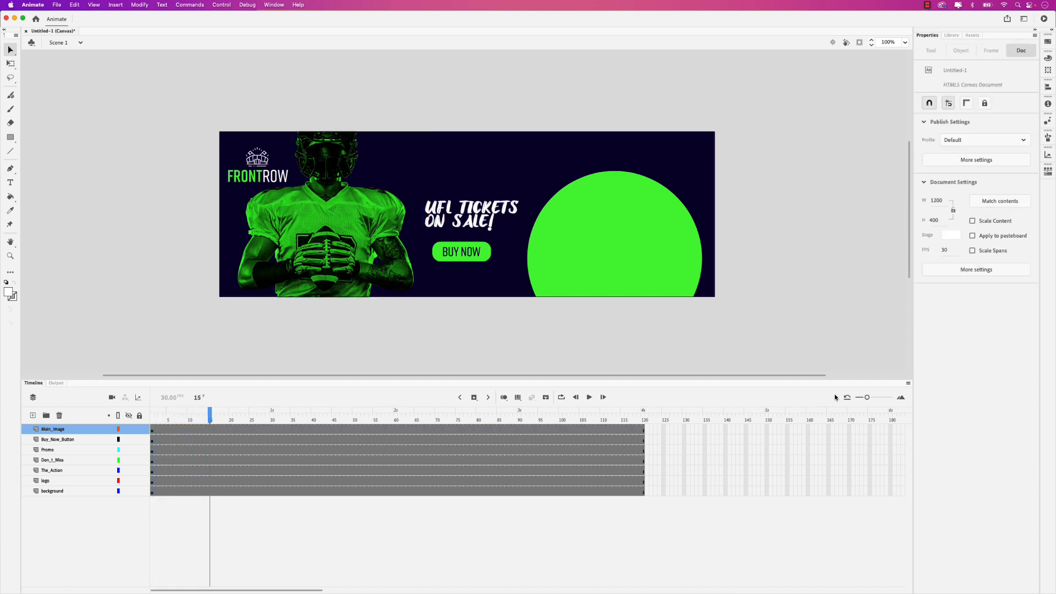
left_click_drag(867, 397, 872, 398)
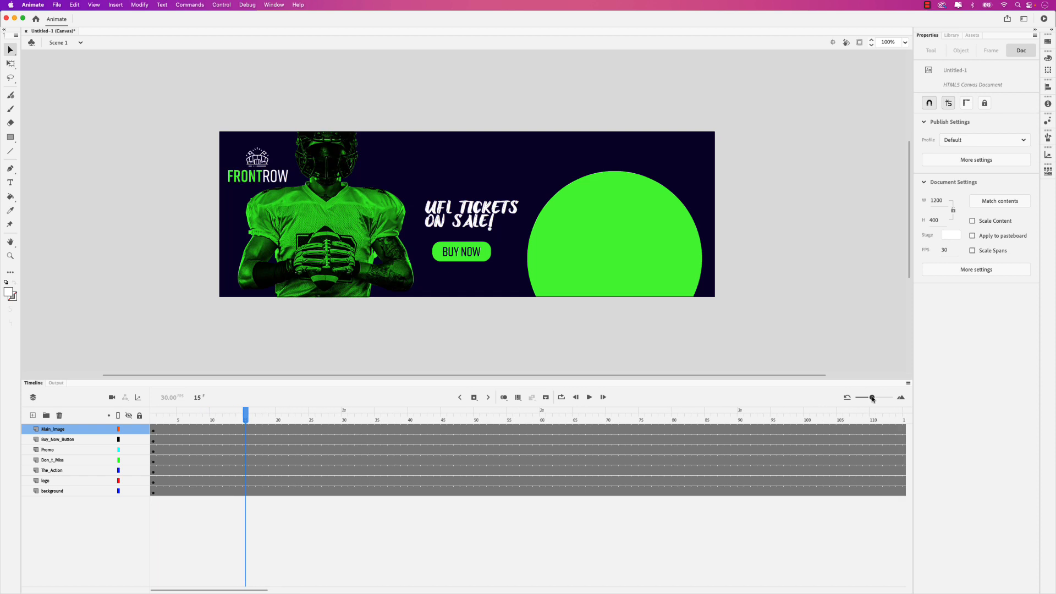
left_click(246, 430)
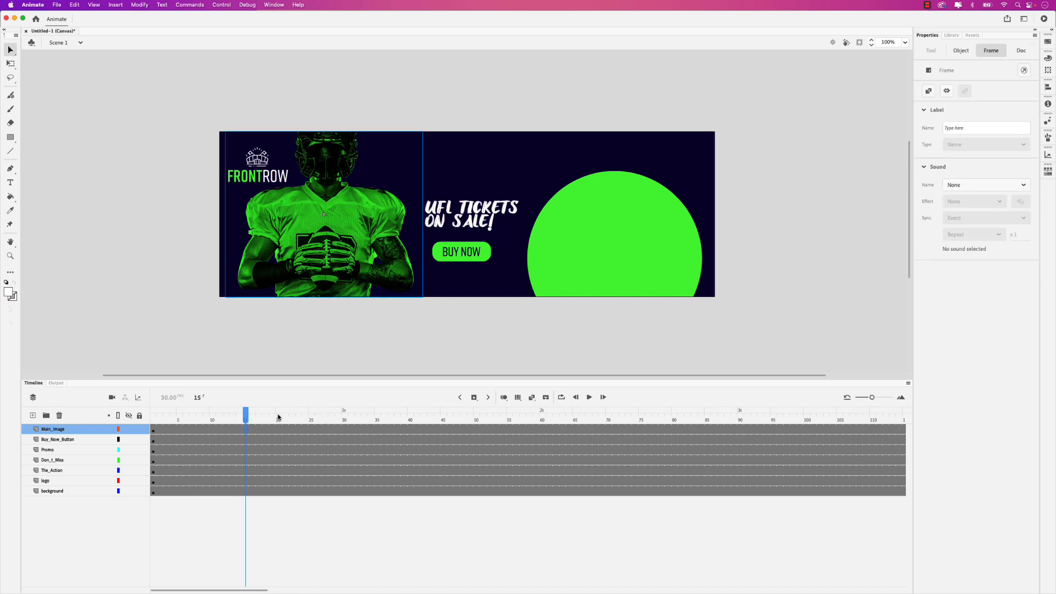
key("F6")
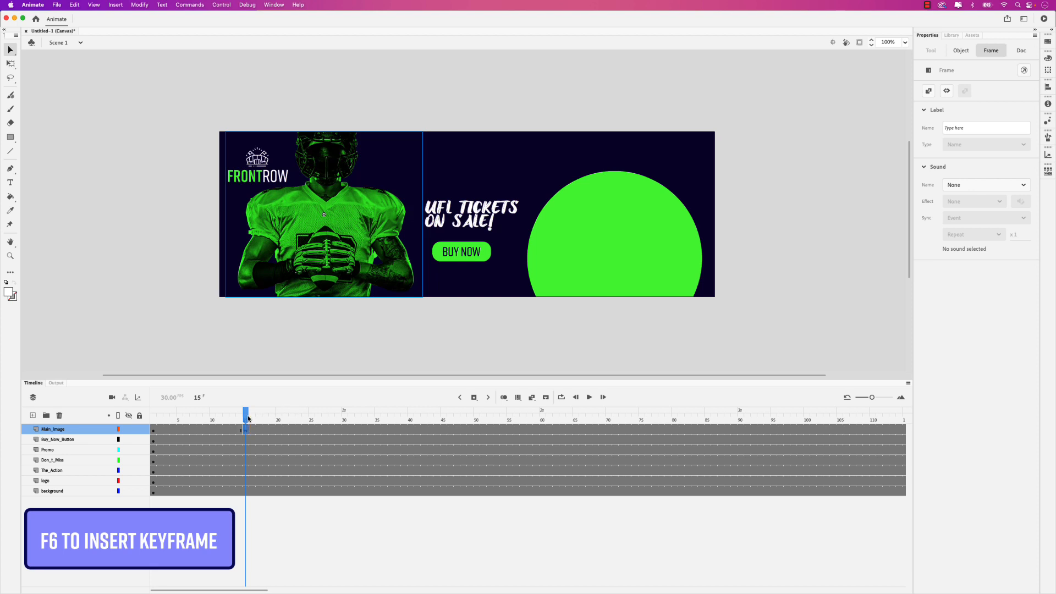
mouse_move(246, 419)
left_mouse_down()
mouse_move(154, 419)
mouse_move(245, 419)
left_mouse_up()
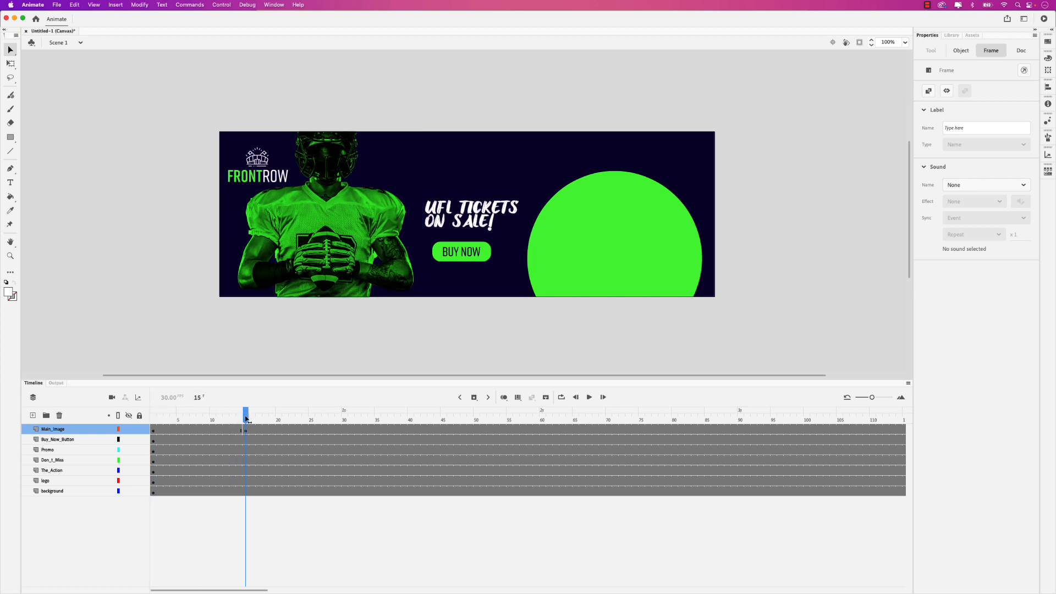
left_click(244, 432)
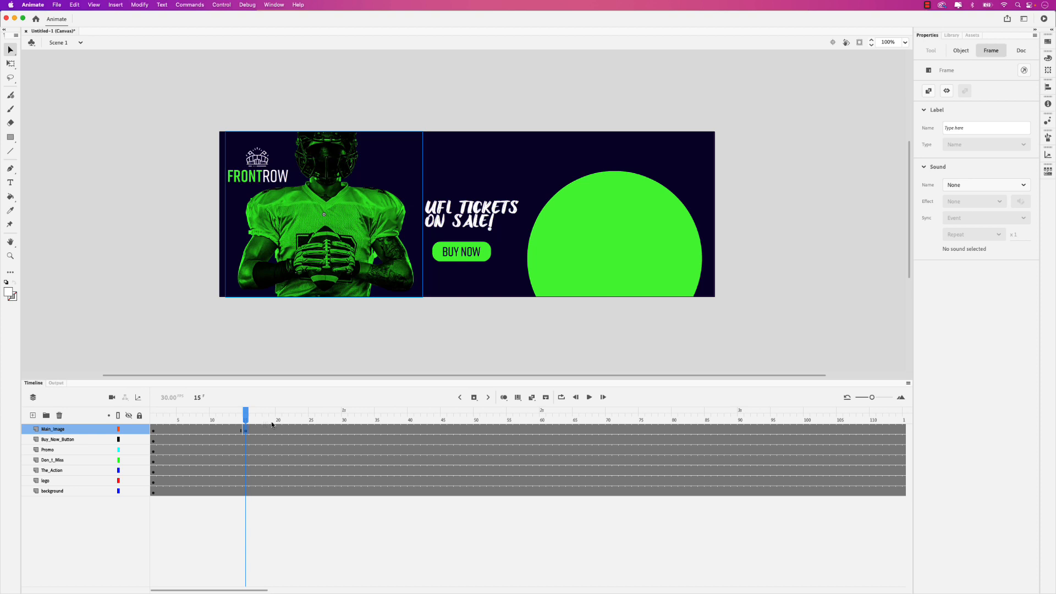
left_click(476, 402)
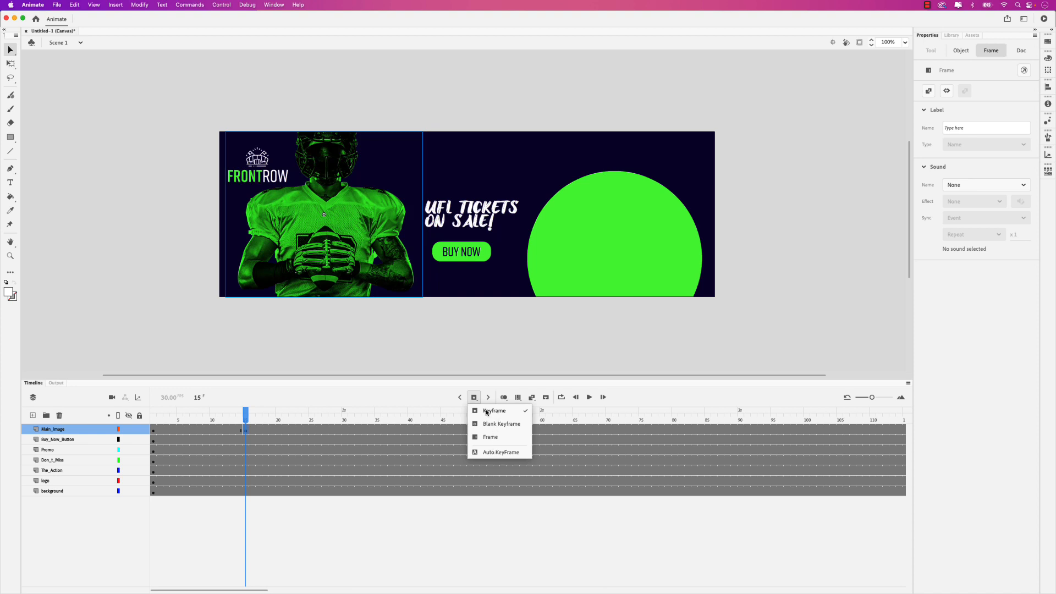
left_click(486, 411)
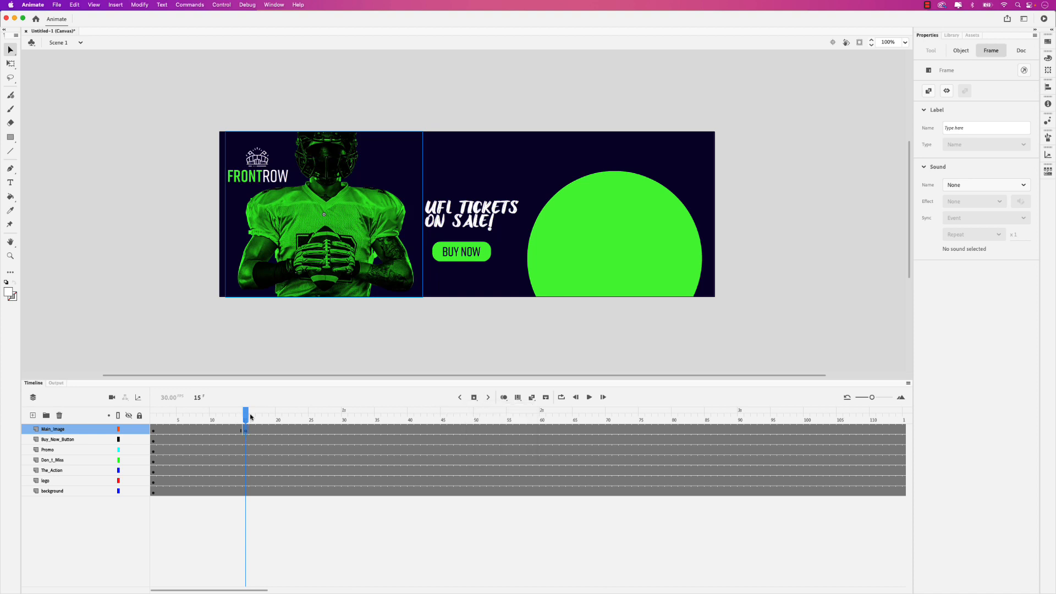
At frame 15, move the Football Player onto the green circle at about X 956, Y 201, and create a classic tween from frame 1 to 15.
left_click(347, 278)
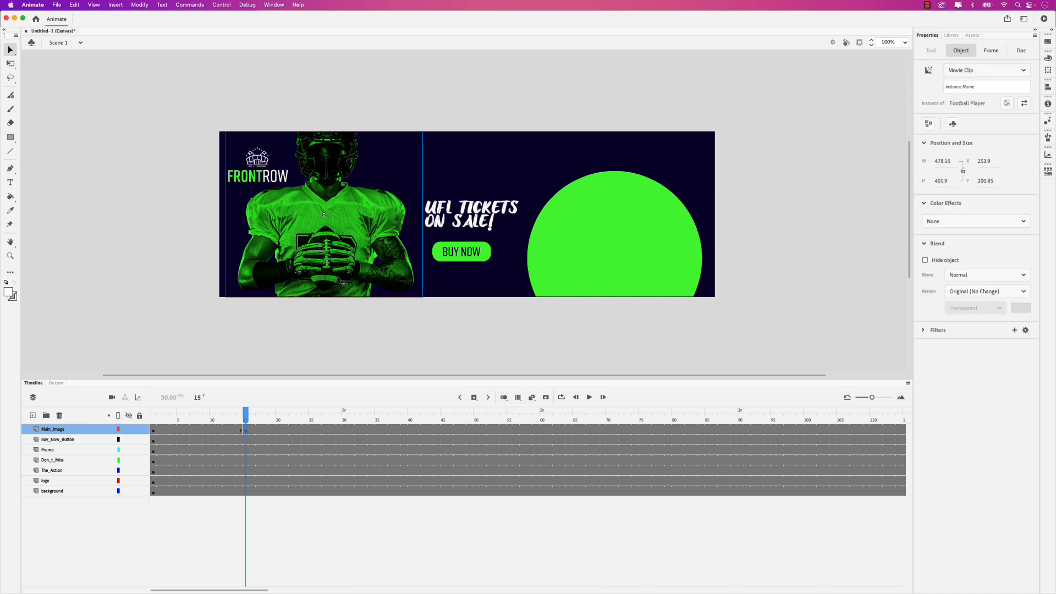
left_click_drag(336, 283, 624, 284)
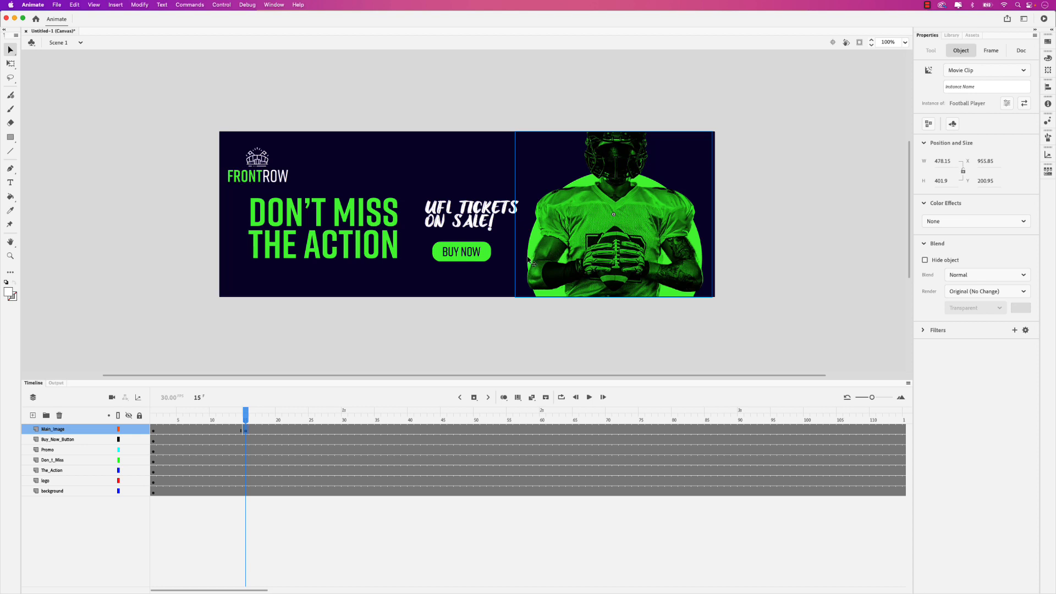
left_click_drag(245, 418, 154, 420)
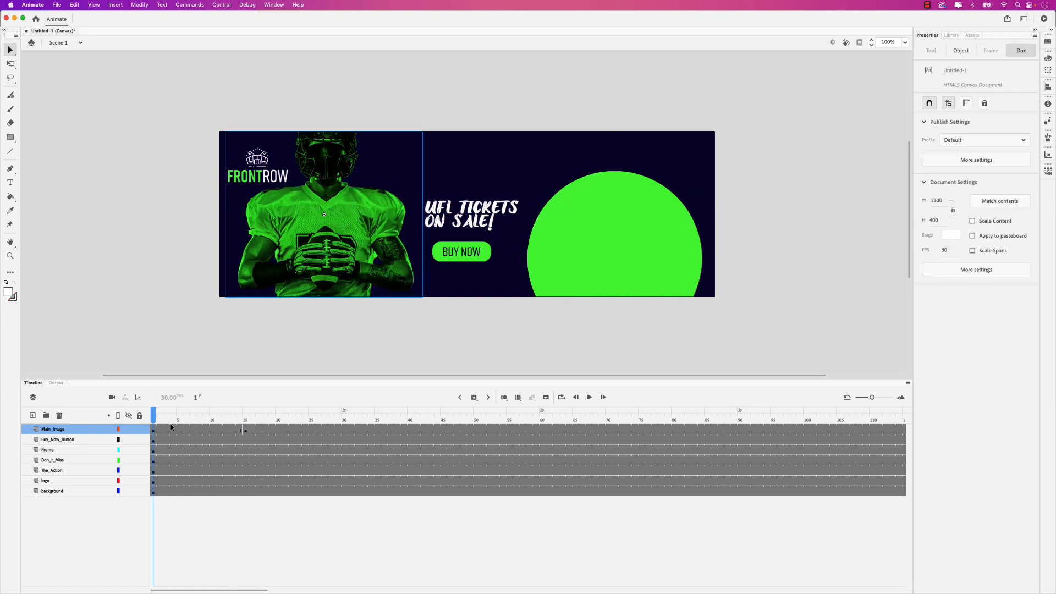
left_click(190, 430)
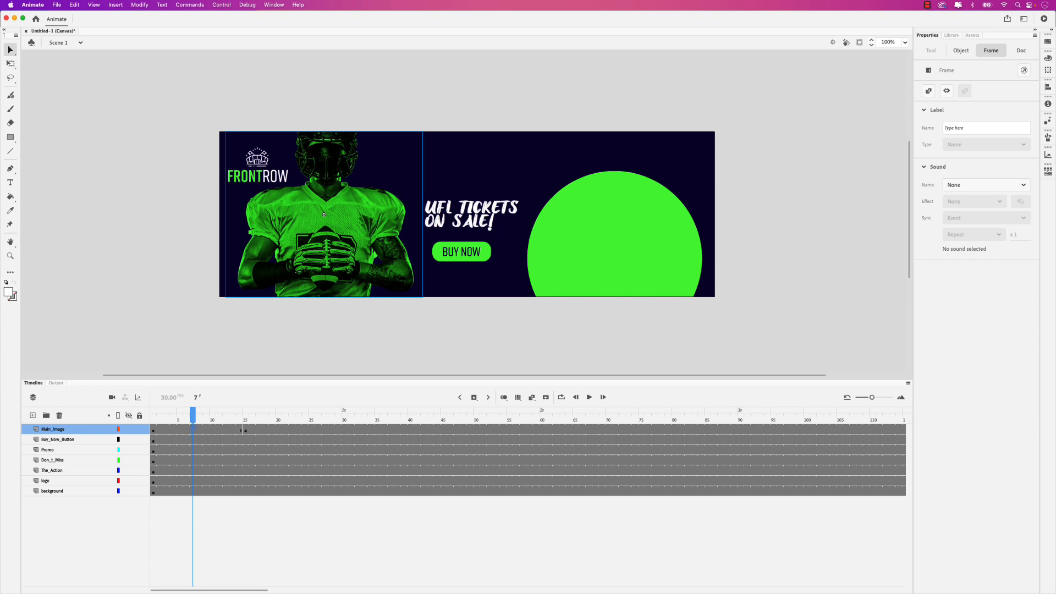
right_click(192, 431)
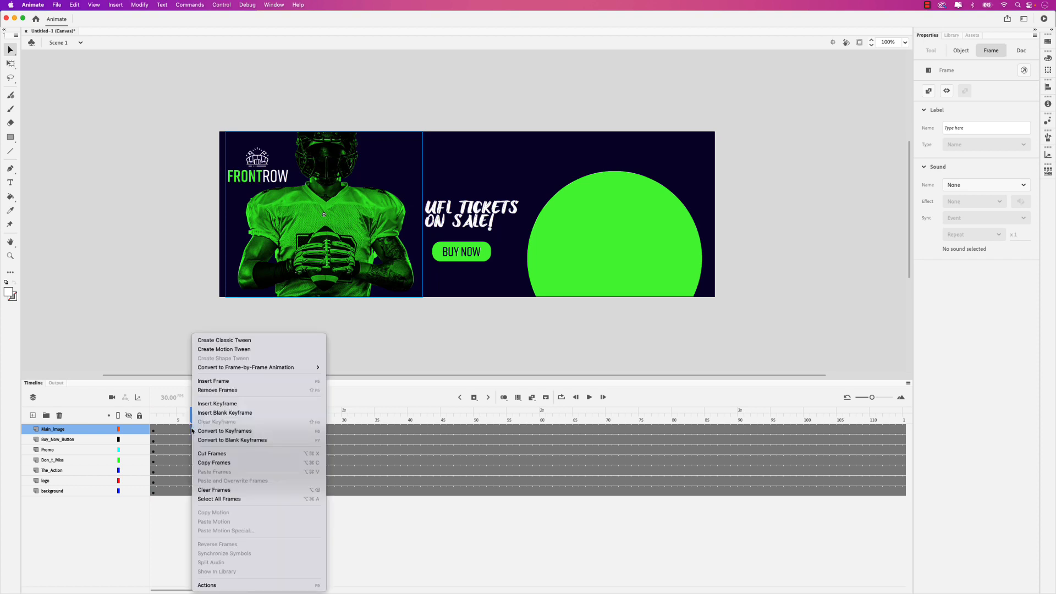
left_click(228, 342)
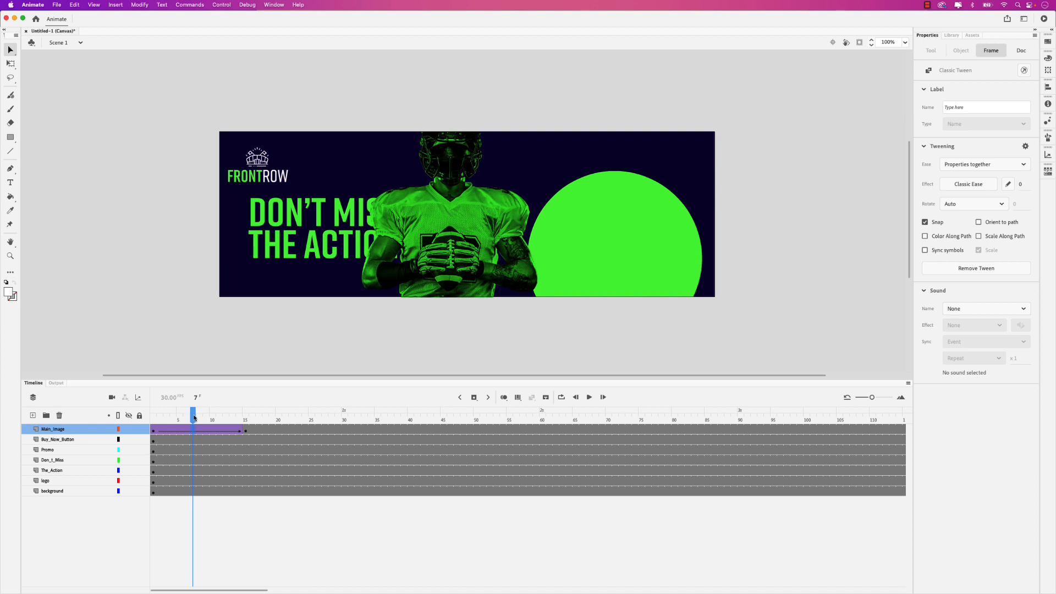
left_click_drag(192, 418, 246, 422)
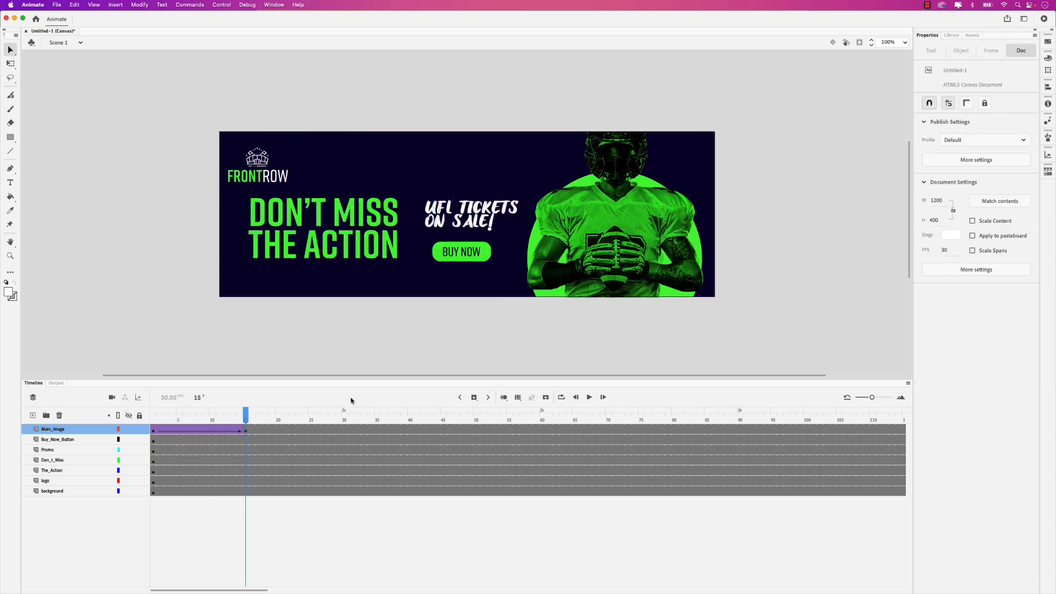
left_click(47, 482)
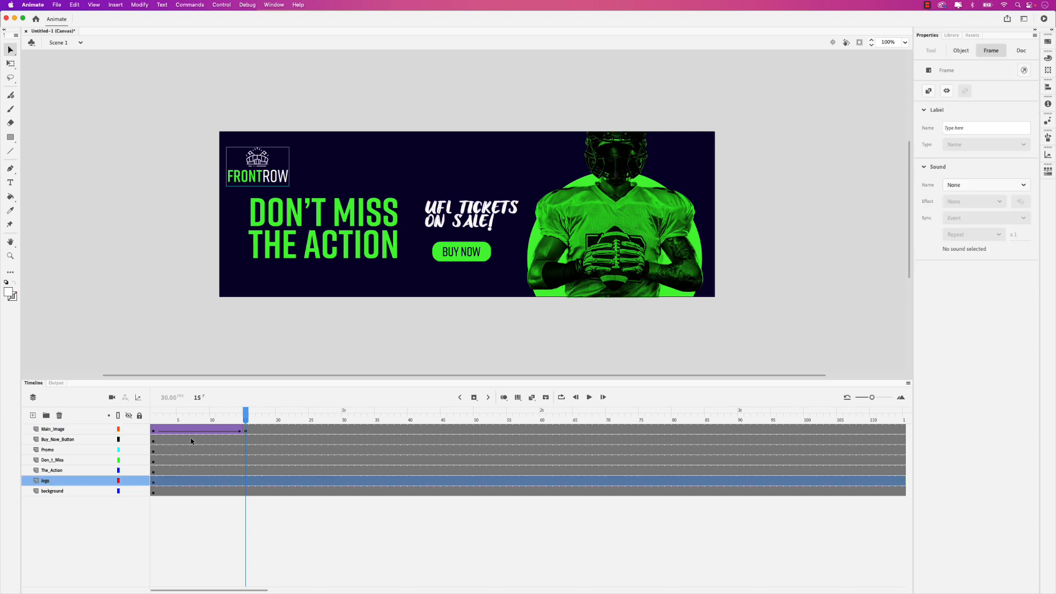
left_click(246, 483)
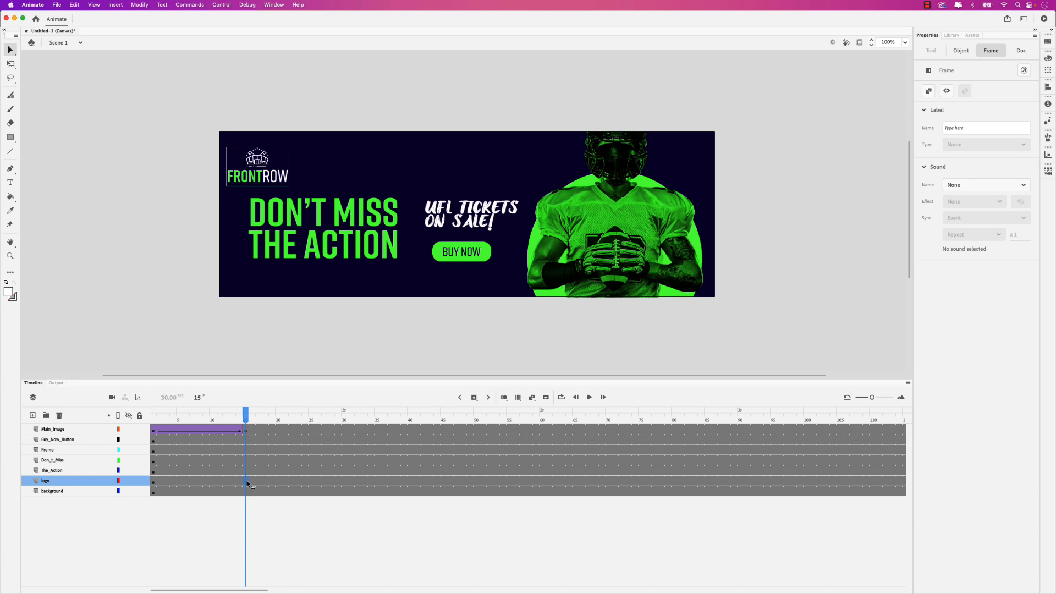
key("F6")
left_click_drag(247, 423, 310, 417)
left_click(312, 481)
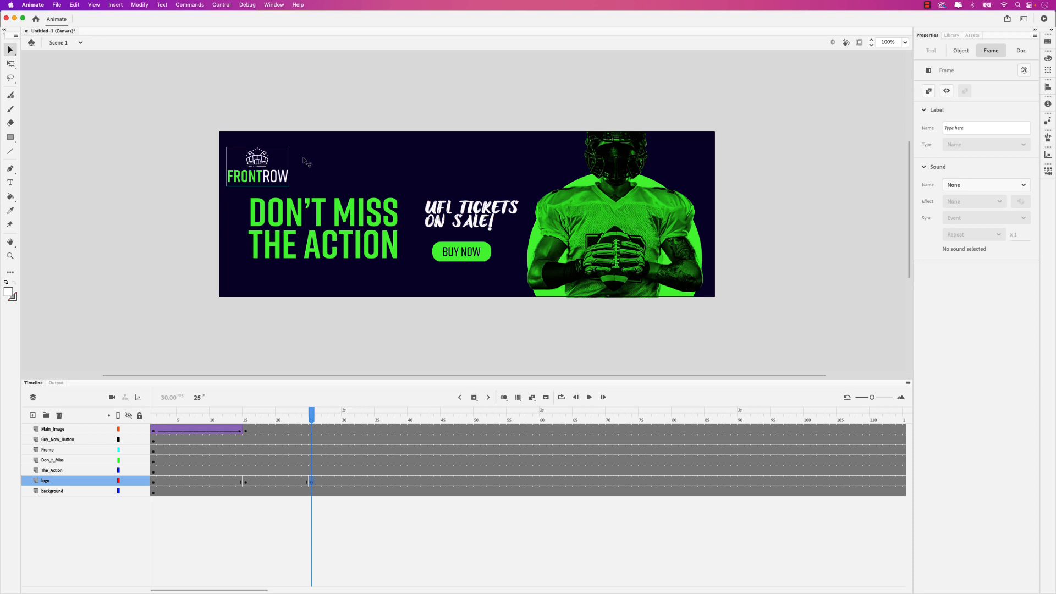
left_click(315, 421)
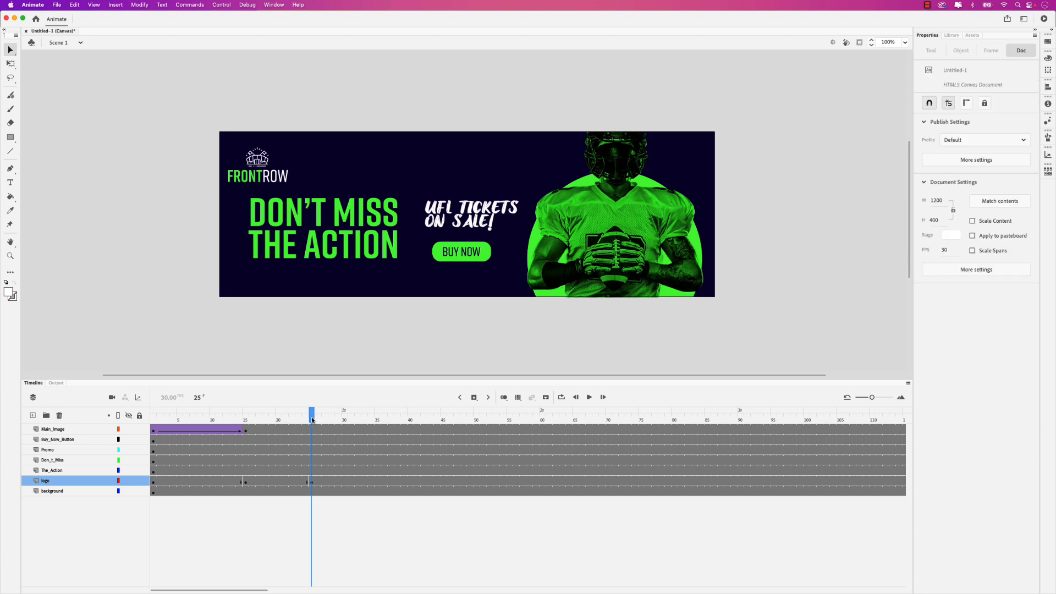
key("F6")
key("super+z")
key("super+z")
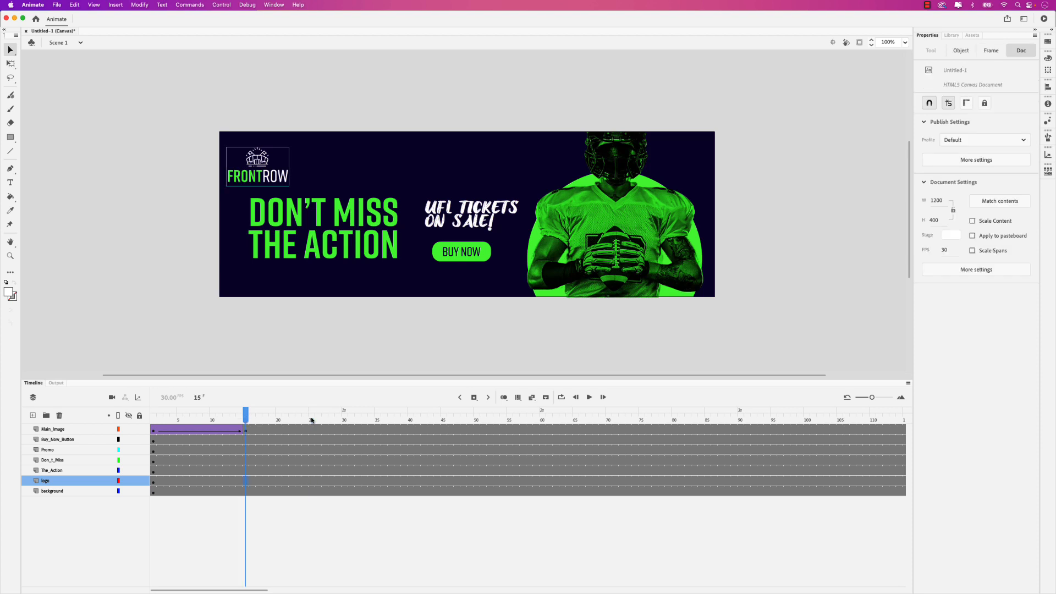
Convert the FRONTROW logo on the logo layer to a Movie Clip symbol named Logo.
left_click(270, 175)
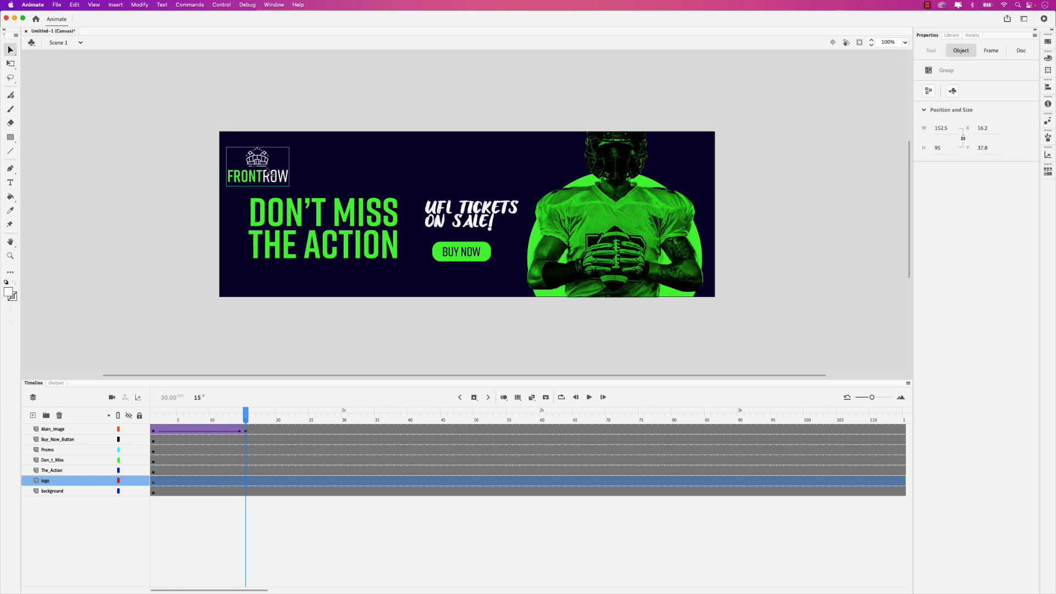
right_click(269, 173)
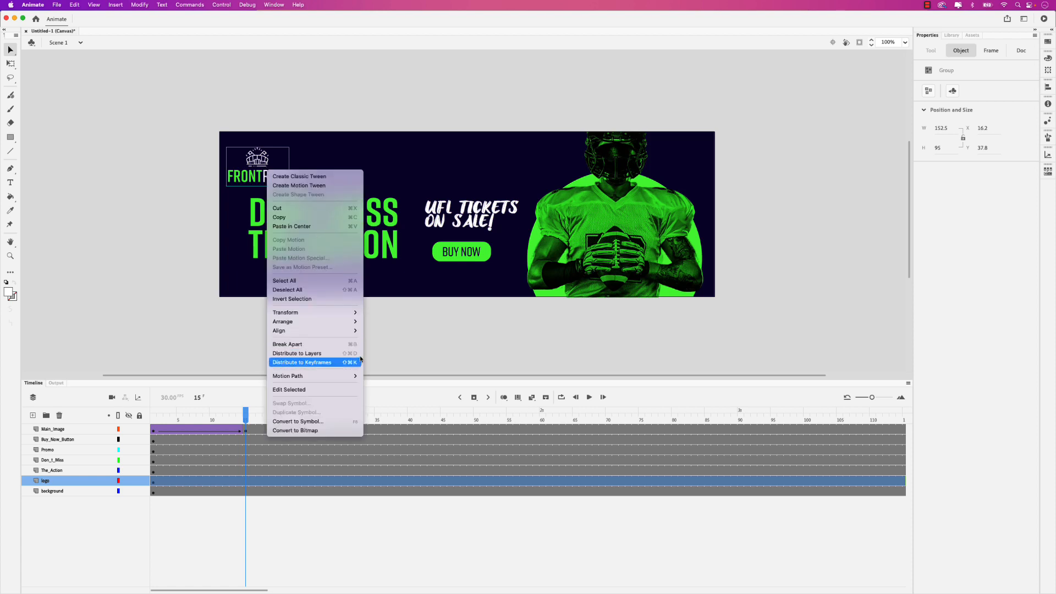
left_click(346, 421)
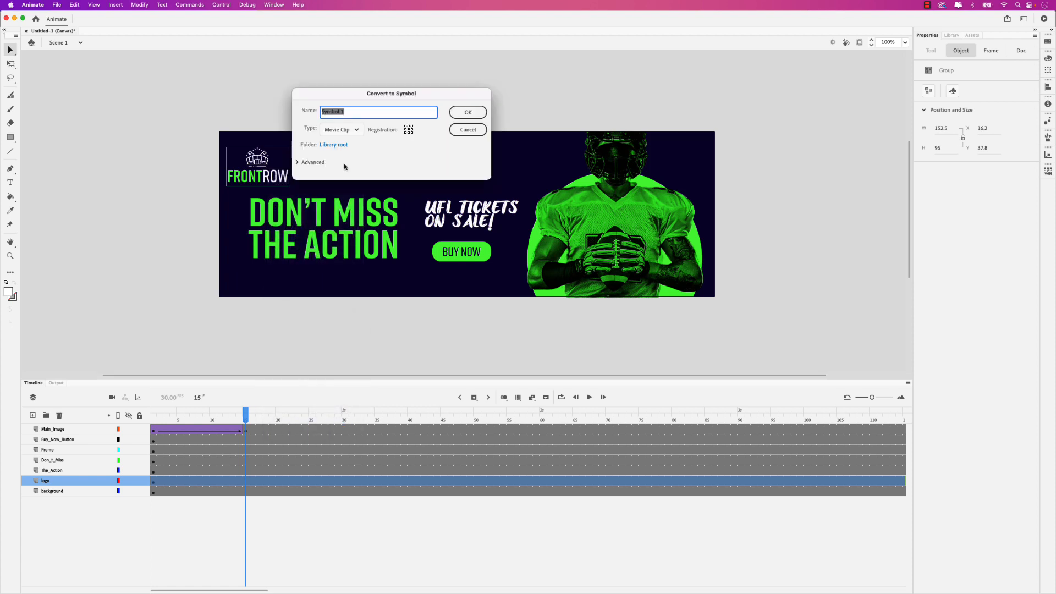
type("Logo")
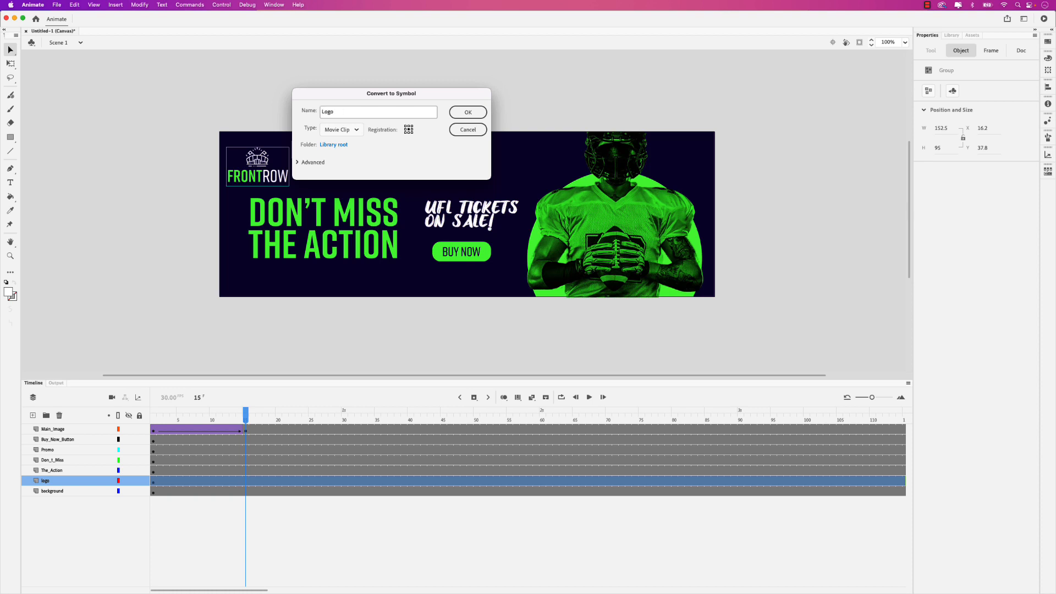
left_click(465, 113)
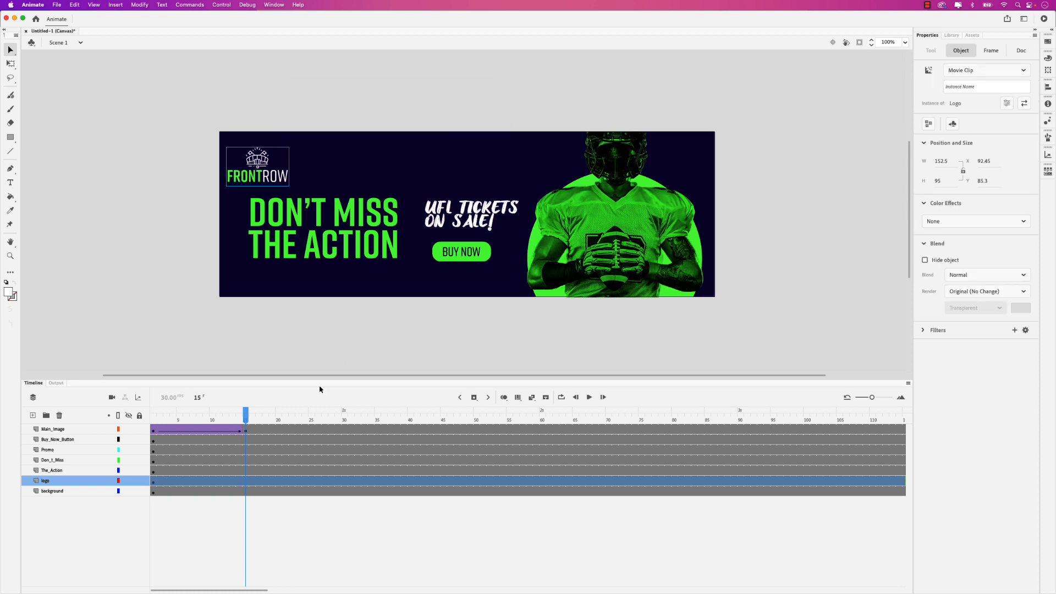
Insert keyframes at frames 15 and 25 on the logo layer.
left_click(246, 479)
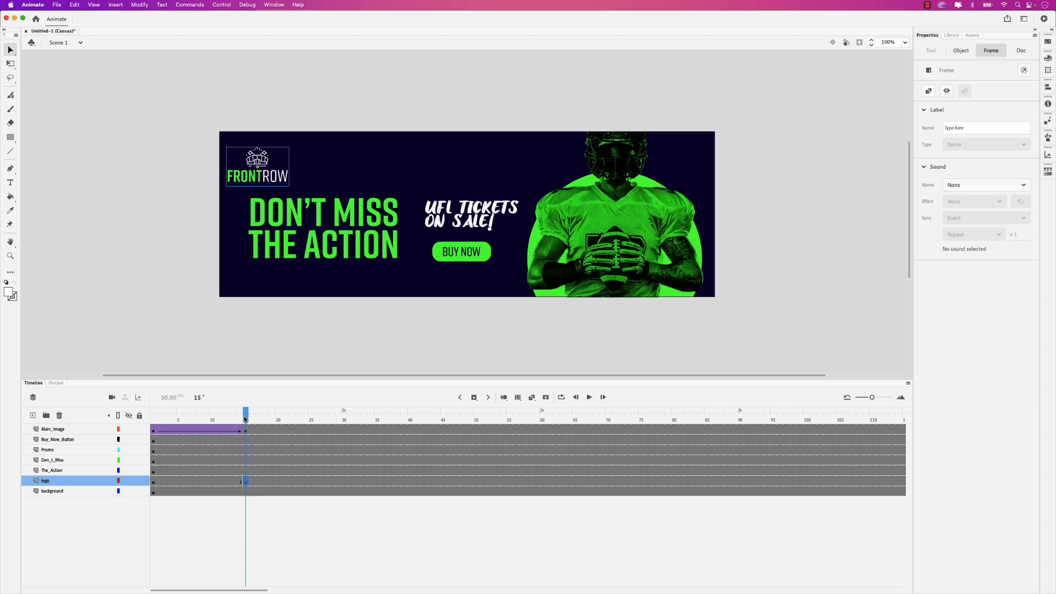
left_click_drag(245, 419, 310, 423)
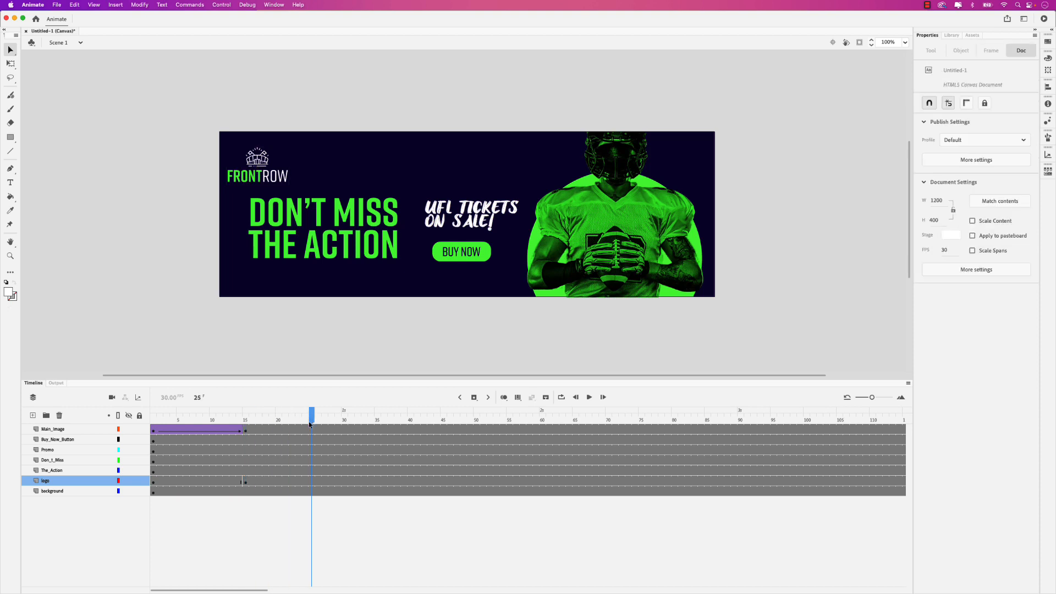
left_click(311, 483)
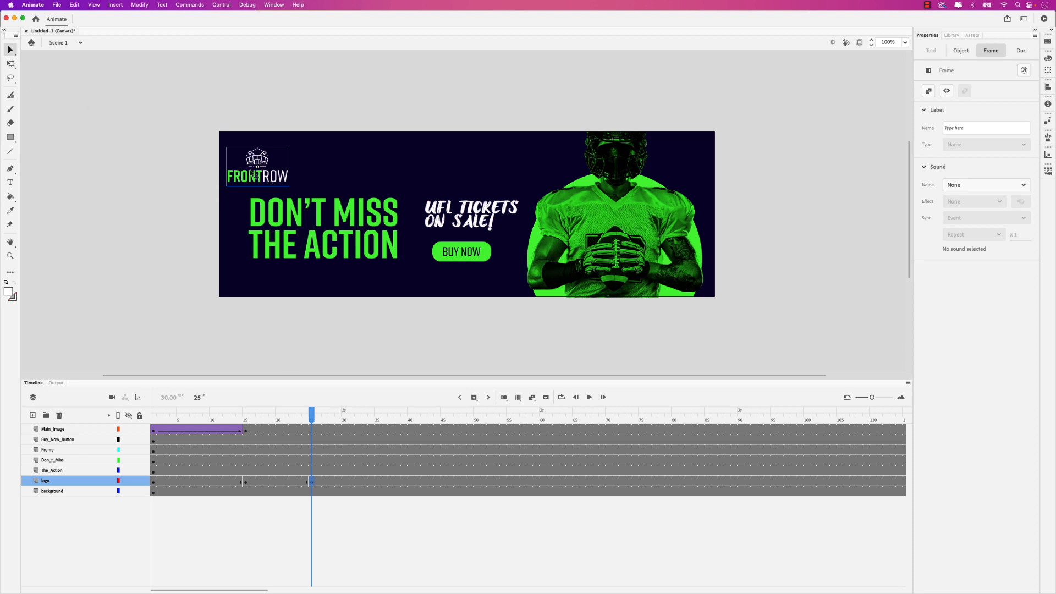
At frame 25, center the logo above the headline at about X 252, Y 85, and enlarge it proportionally to about 190.5 x 118.7.
left_click(11, 64)
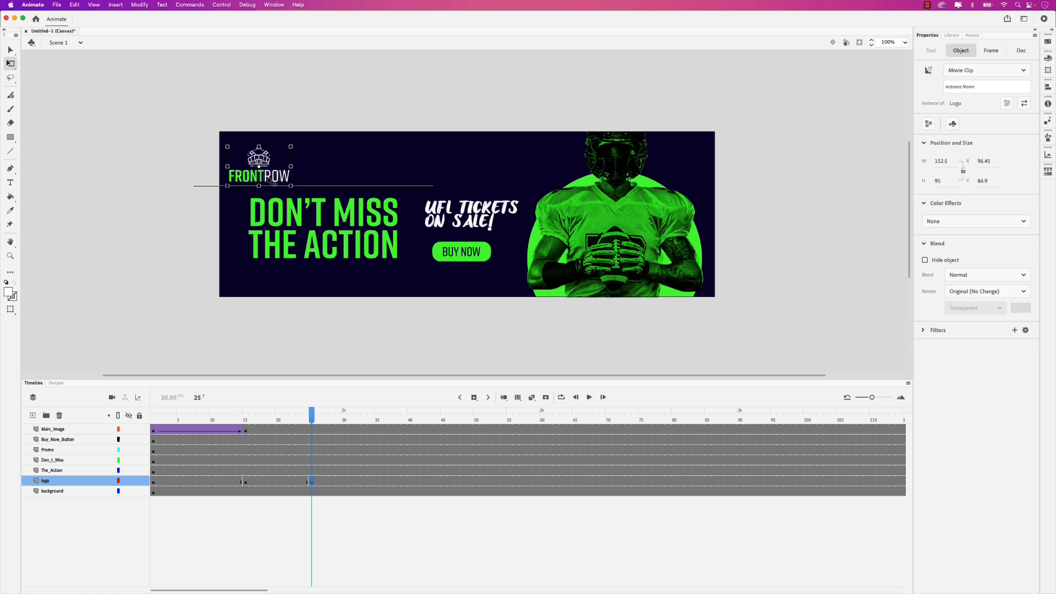
left_click_drag(267, 181, 334, 183)
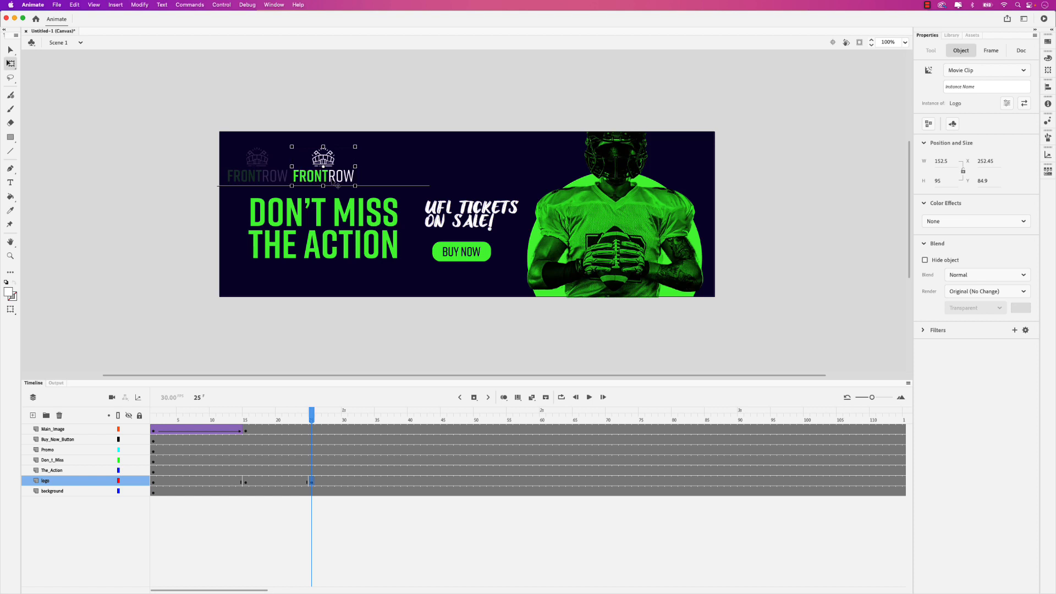
left_click_drag(338, 185, 337, 185)
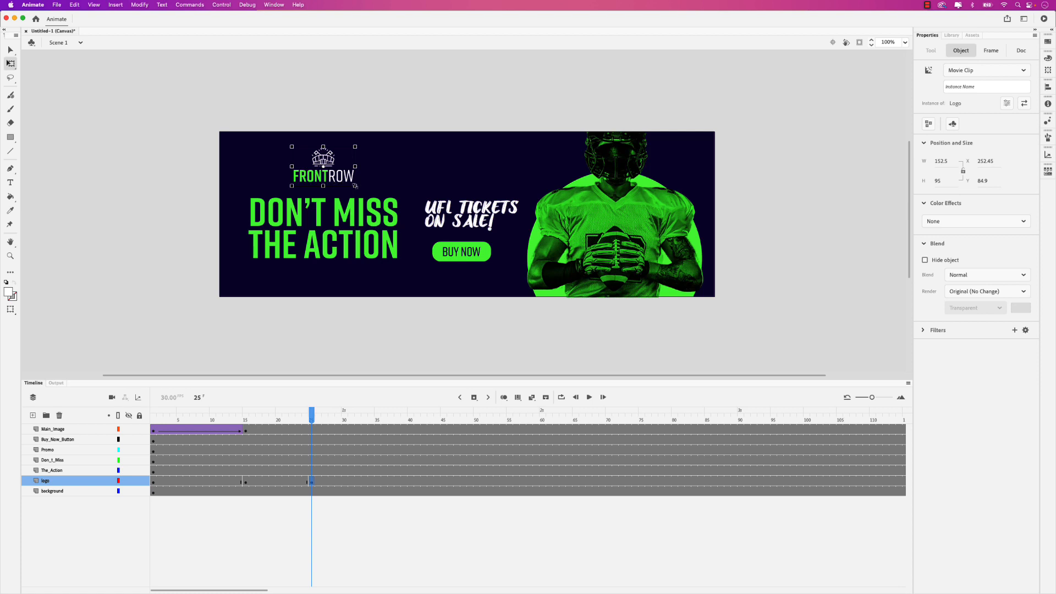
left_click_drag(361, 190, 362, 191)
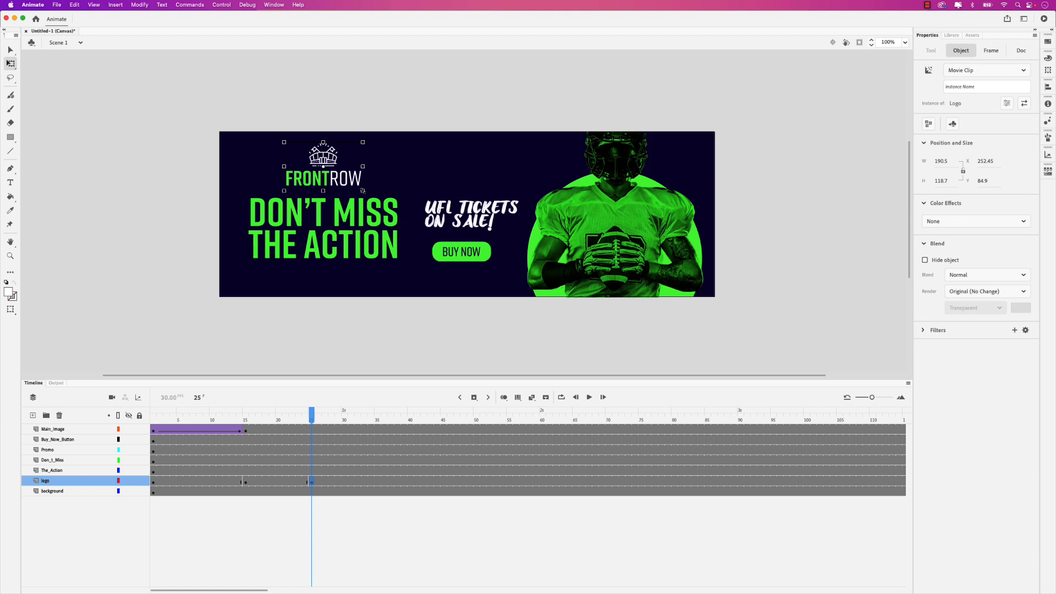
left_click(311, 419)
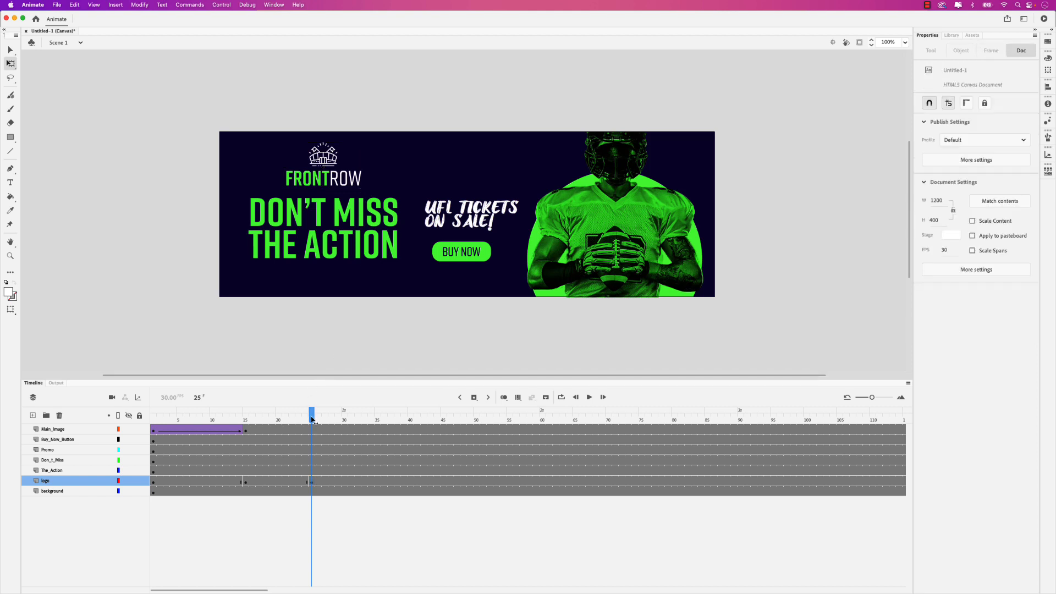
Create a classic tween between frames 15 and 25 on the logo layer and return to frame 15.
left_click_drag(311, 419, 271, 426)
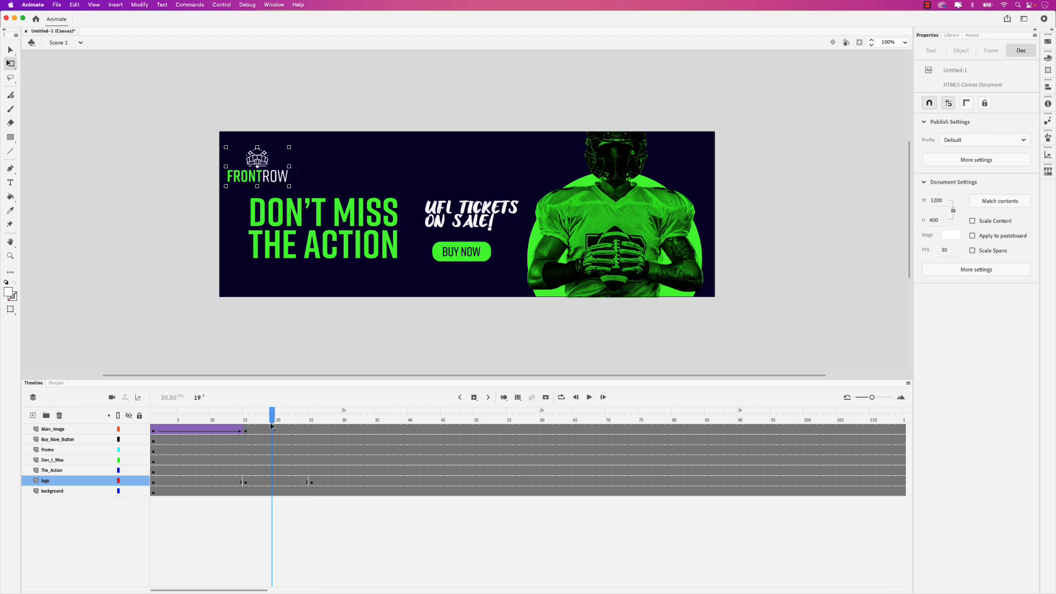
left_click(275, 483)
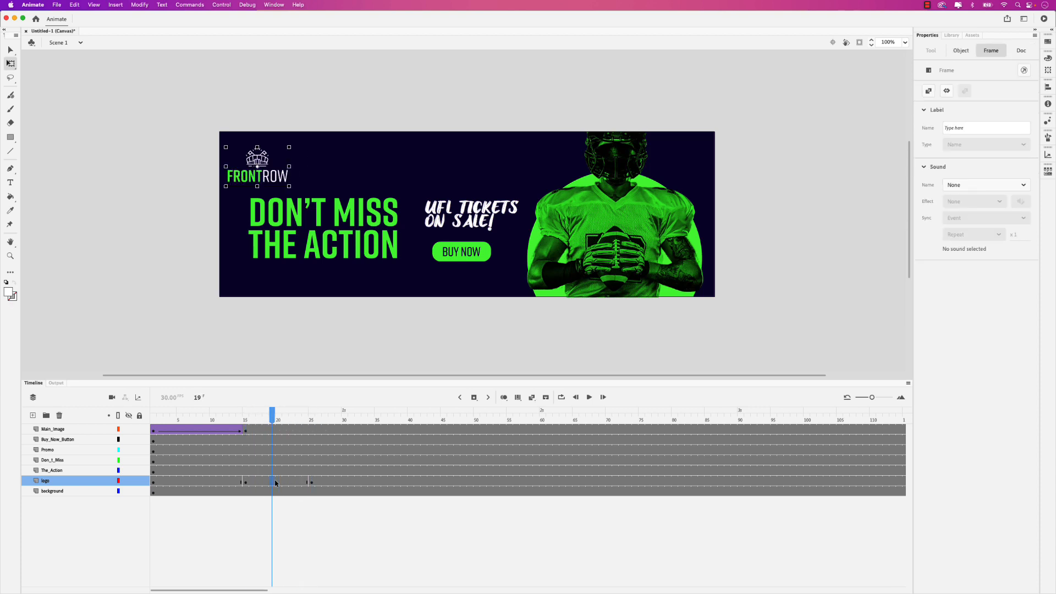
right_click(274, 481)
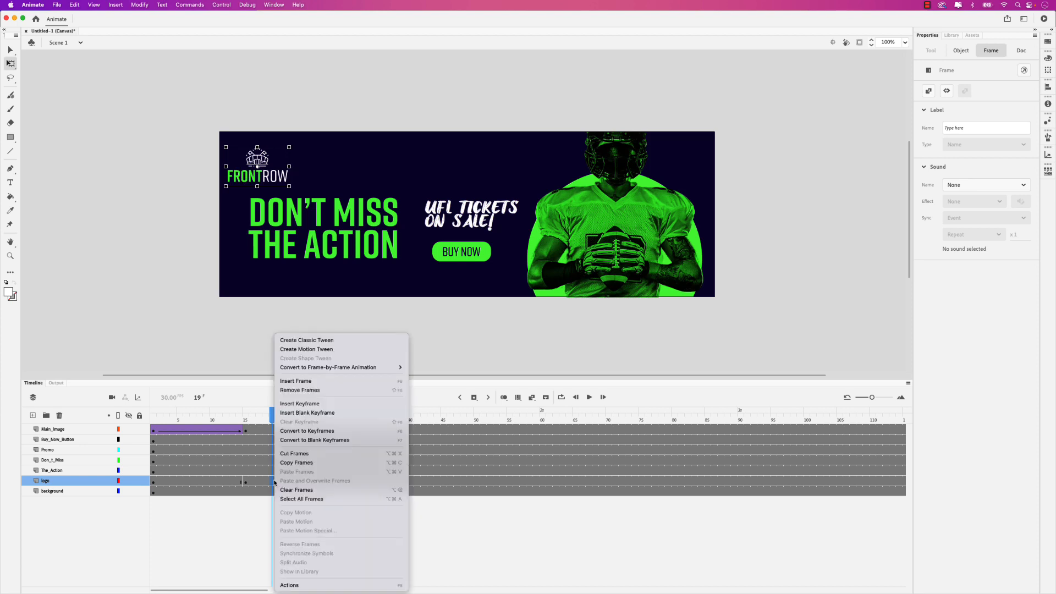
left_click(312, 342)
left_click_drag(272, 421, 248, 424)
mouse_move(245, 424)
left_mouse_down()
mouse_move(312, 423)
mouse_move(155, 425)
mouse_move(246, 425)
left_mouse_up()
Remove the logo from frames 1 to 14 on the logo layer, leaving its tween from frame 15 intact.
left_click(77, 481)
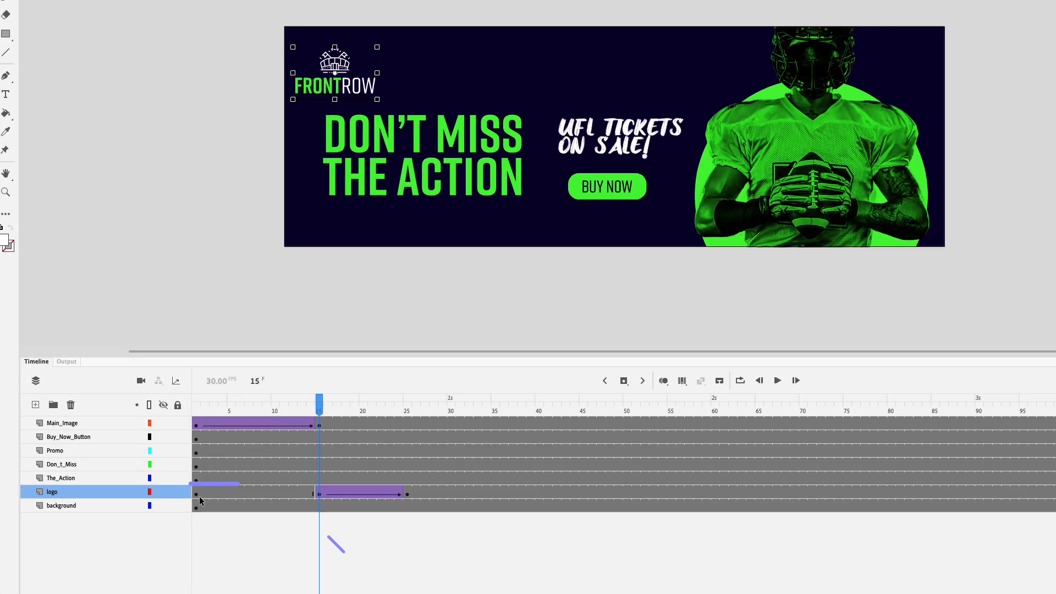
left_click(197, 493)
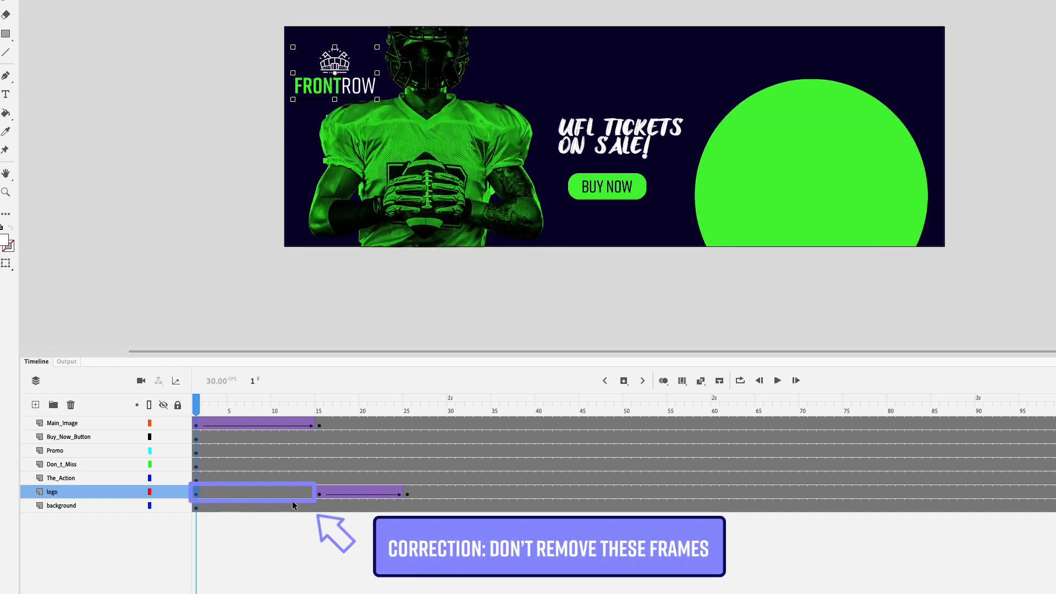
left_click(314, 504)
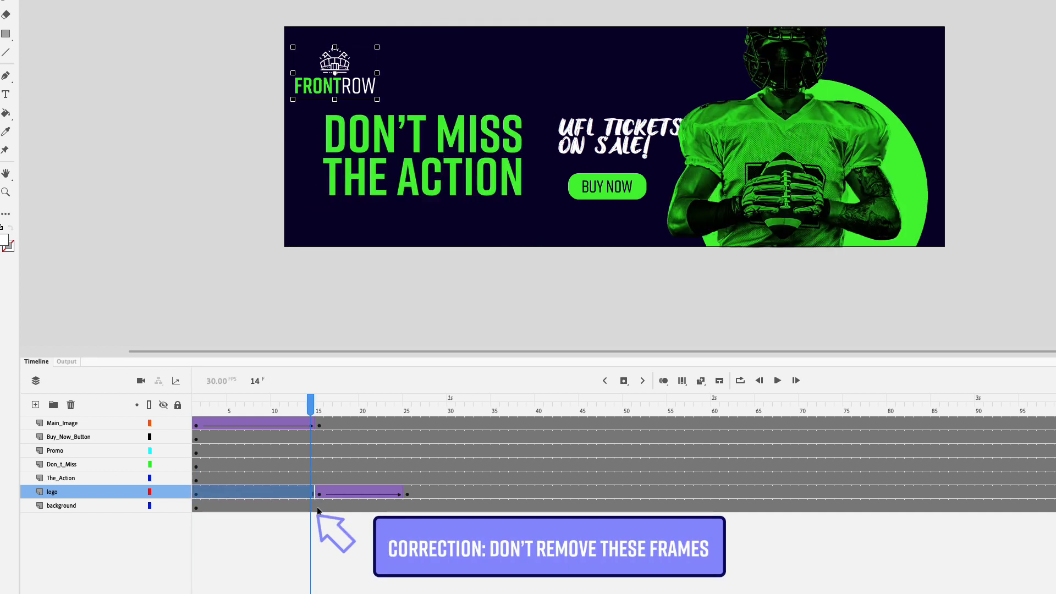
key("Delete")
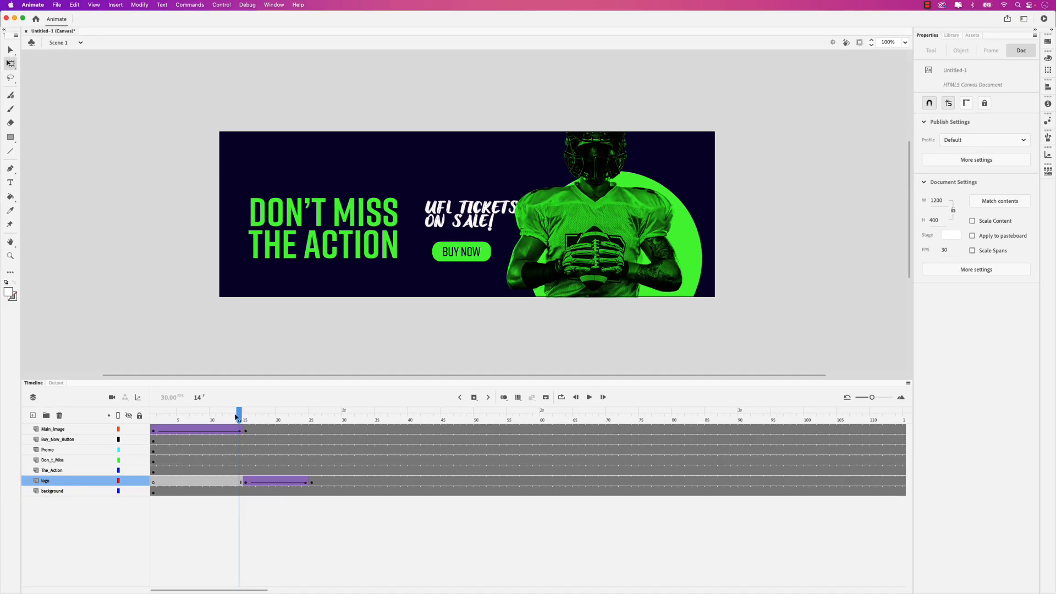
Play the animation from frame 1 to review the player and logo tweens, and return to frame 1.
left_click_drag(236, 418, 147, 418)
key("Return")
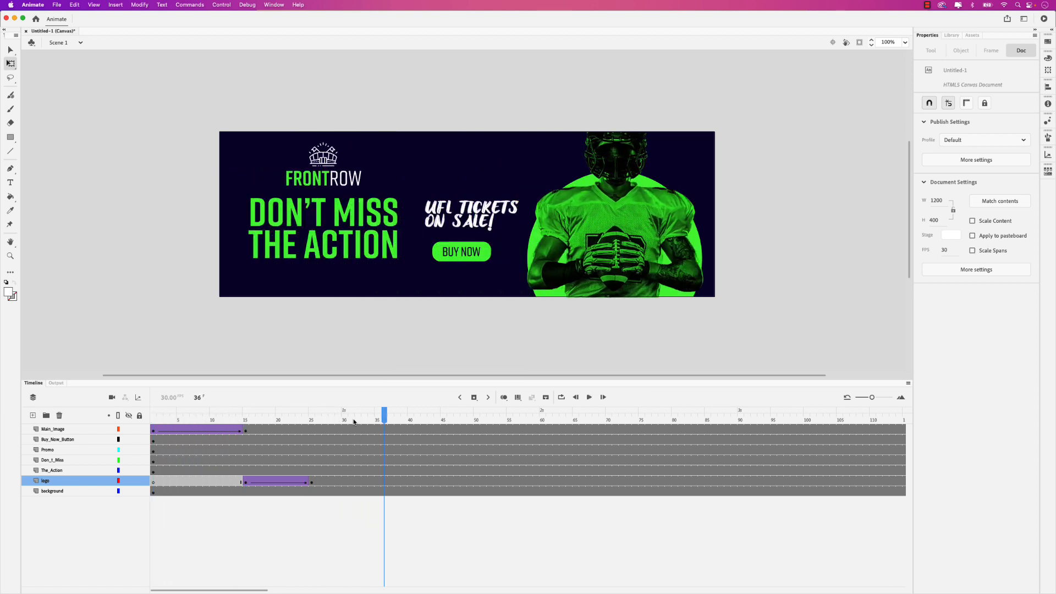
left_click_drag(385, 421, 147, 429)
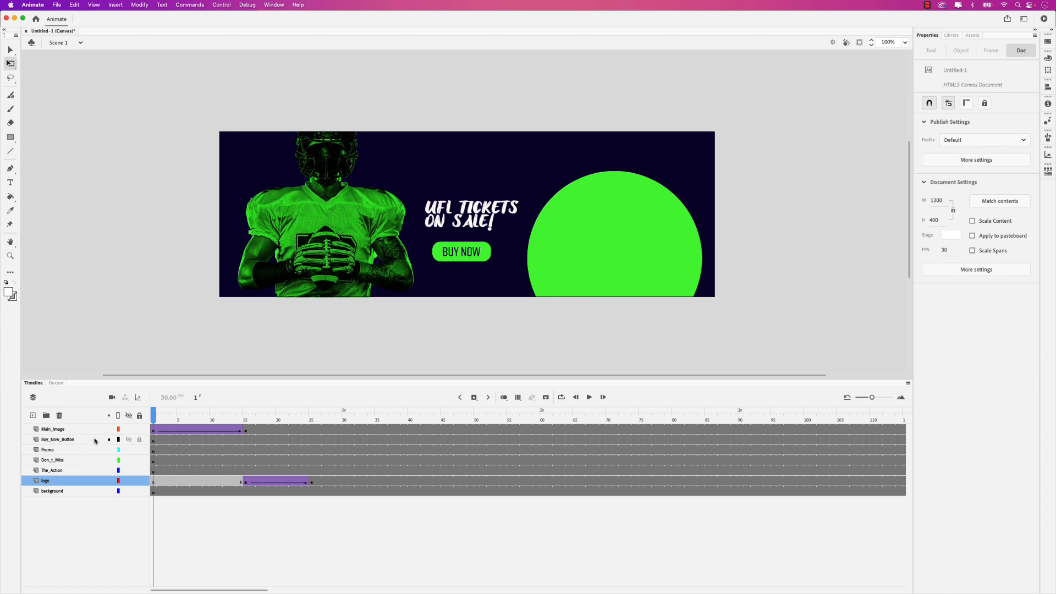
left_click(162, 415)
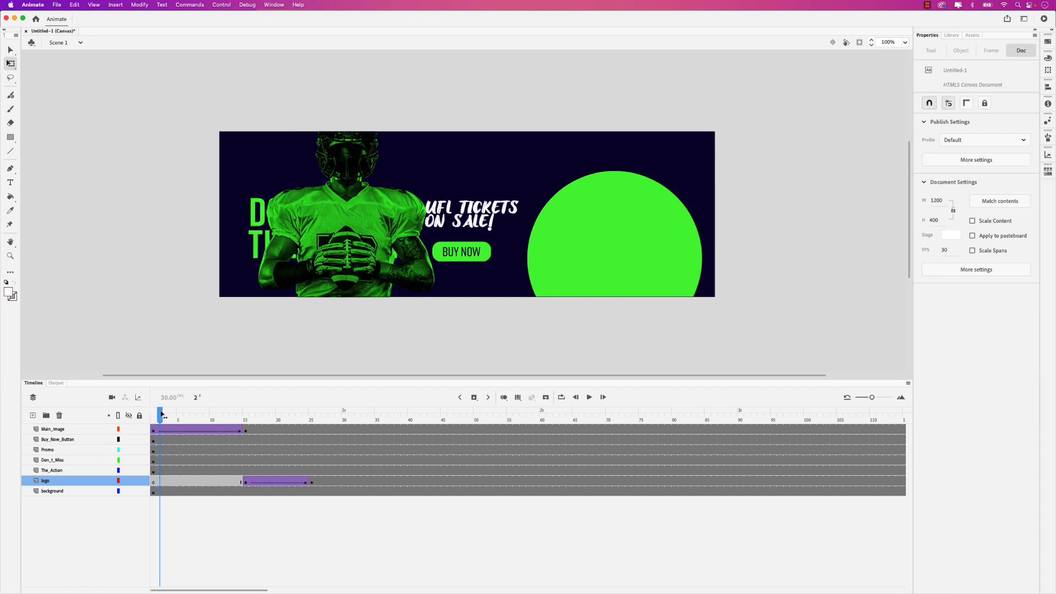
mouse_move(161, 415)
left_mouse_down()
mouse_move(259, 415)
mouse_move(149, 419)
left_mouse_up()
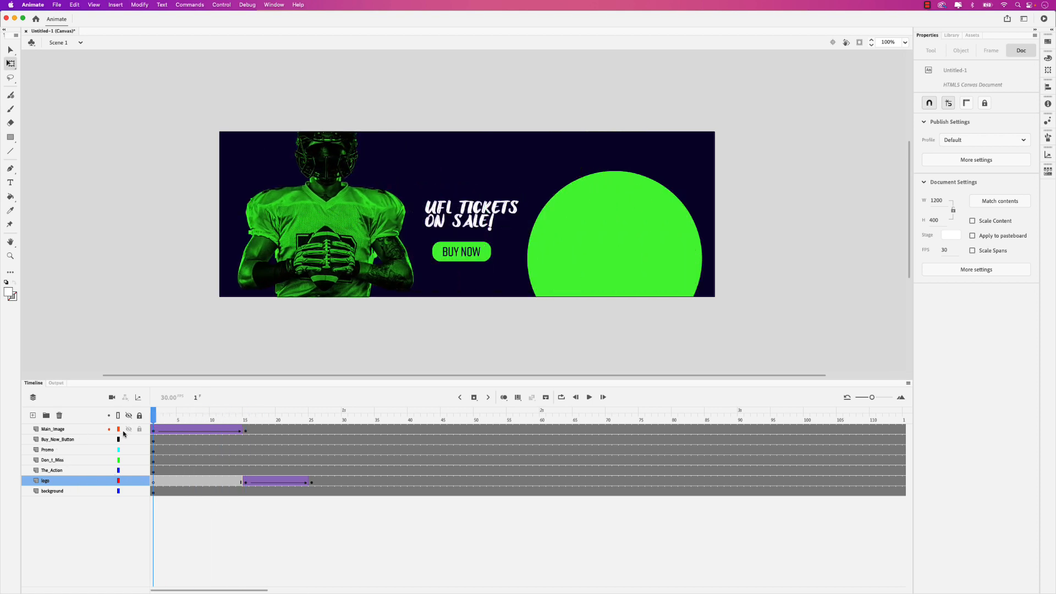
Hide the Main_Image layer and convert the DON'T MISS text to a Movie Clip symbol named Top Title Text.
left_click(128, 429)
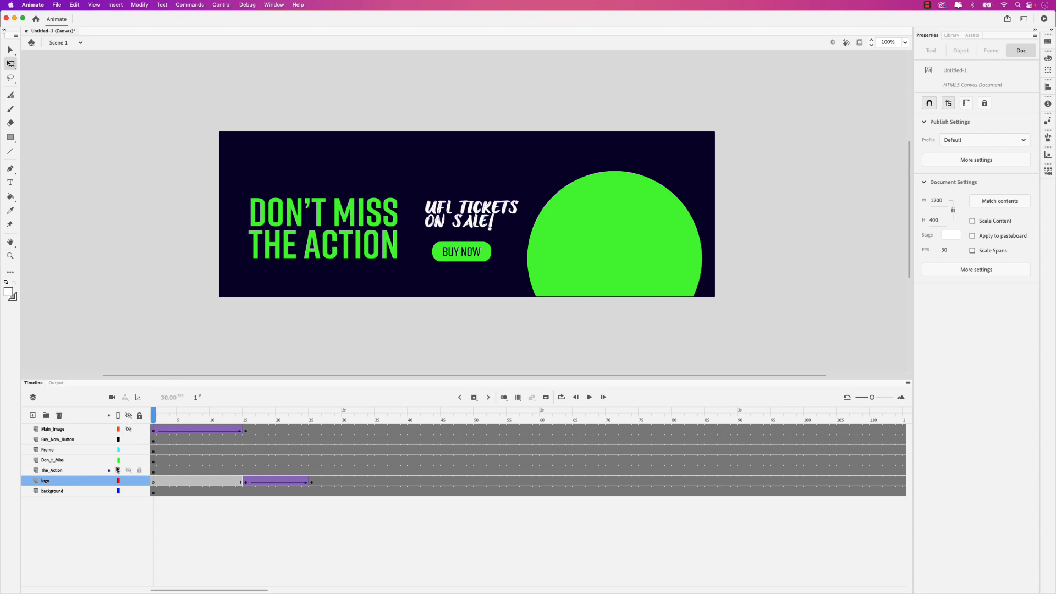
left_click(65, 460)
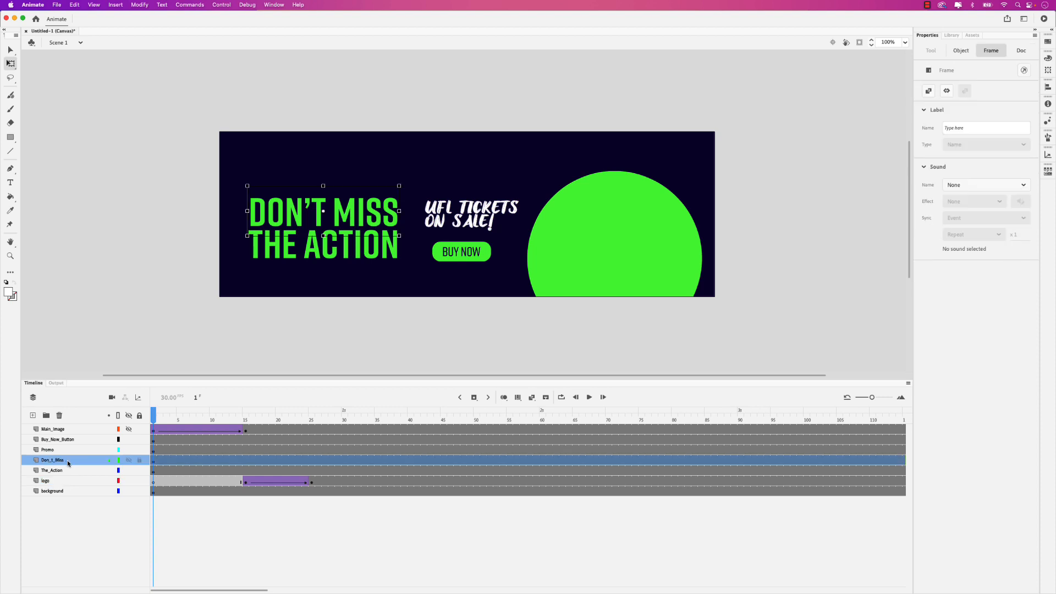
right_click(299, 217)
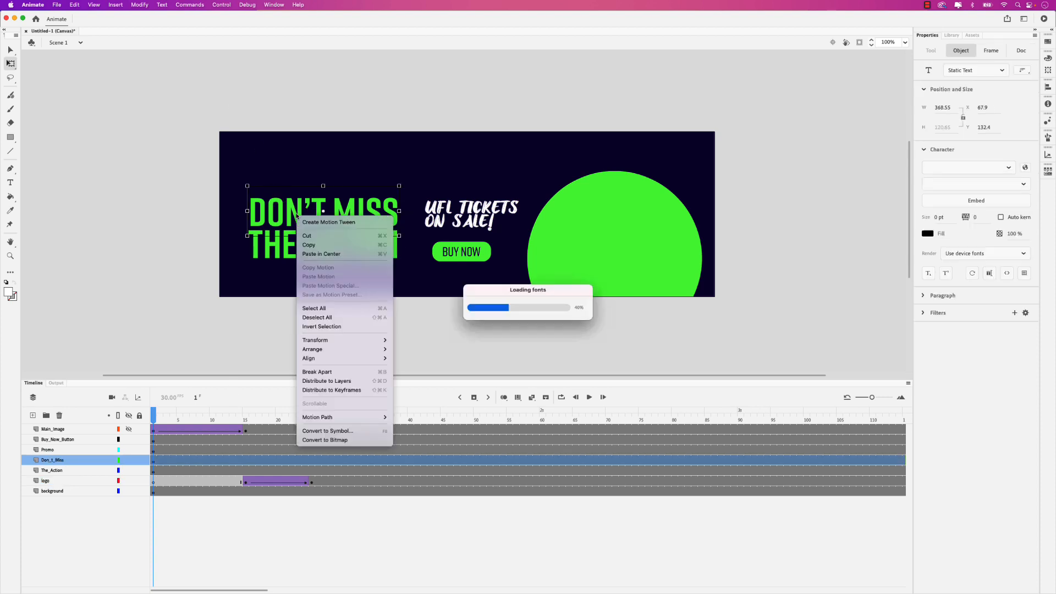
left_click(354, 430)
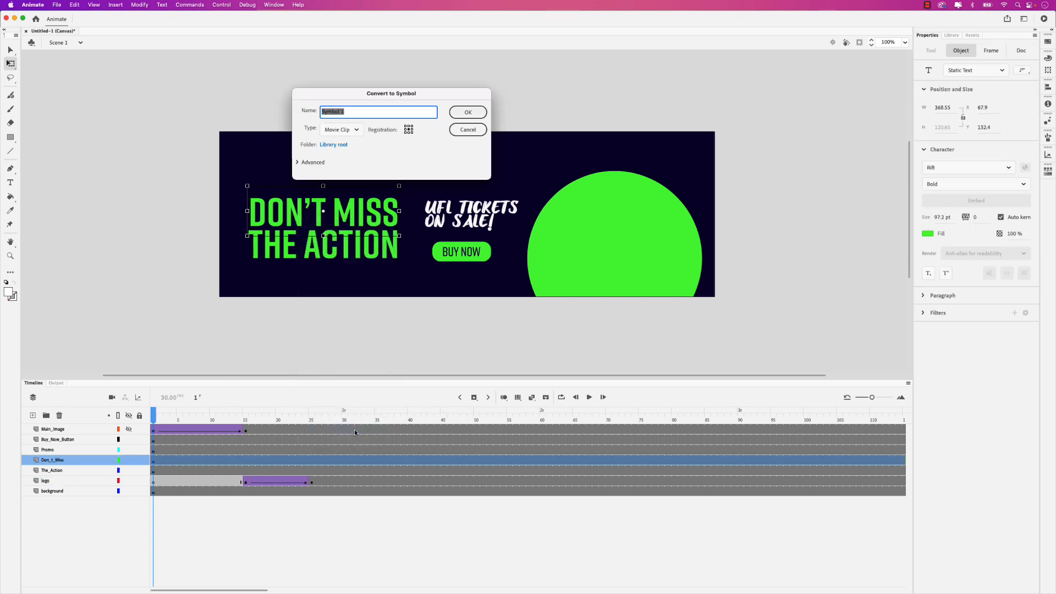
type("Top Title Text")
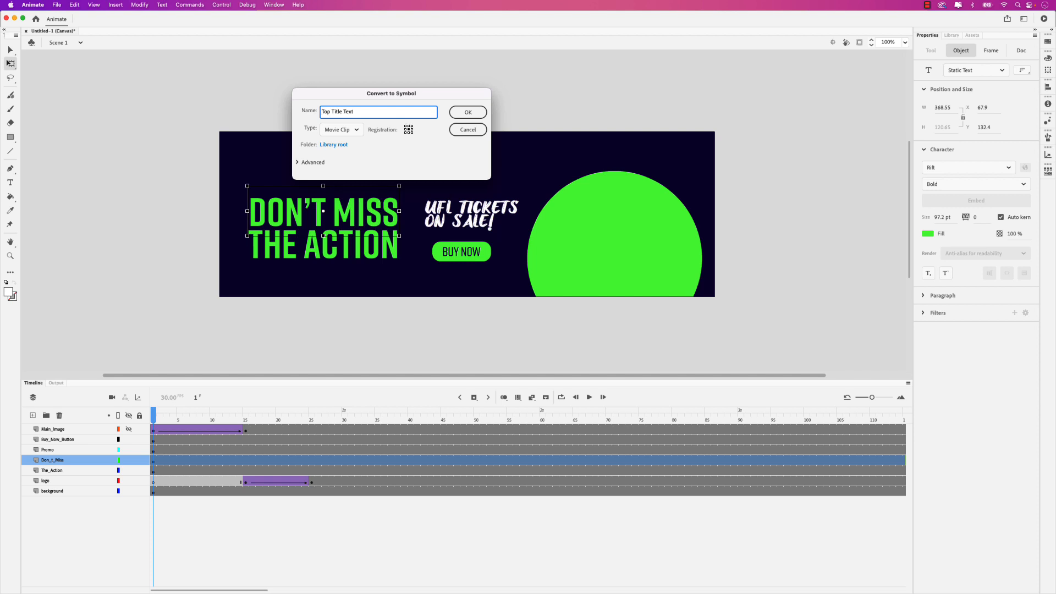
left_click(468, 114)
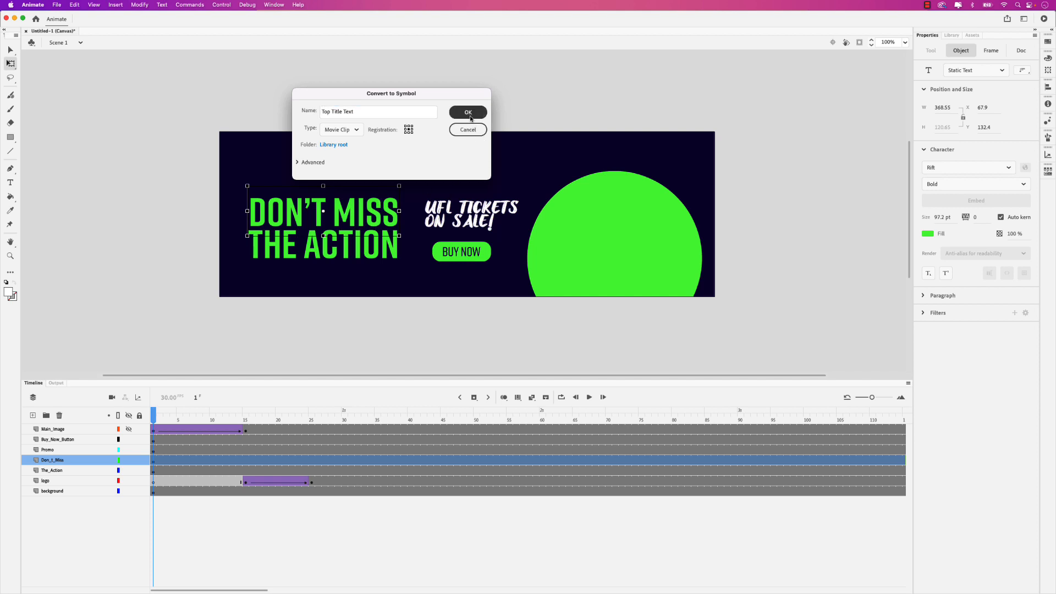
Convert the THE ACTION text to a Movie Clip symbol named Bottom Title Text.
left_click(374, 249)
left_click(372, 250)
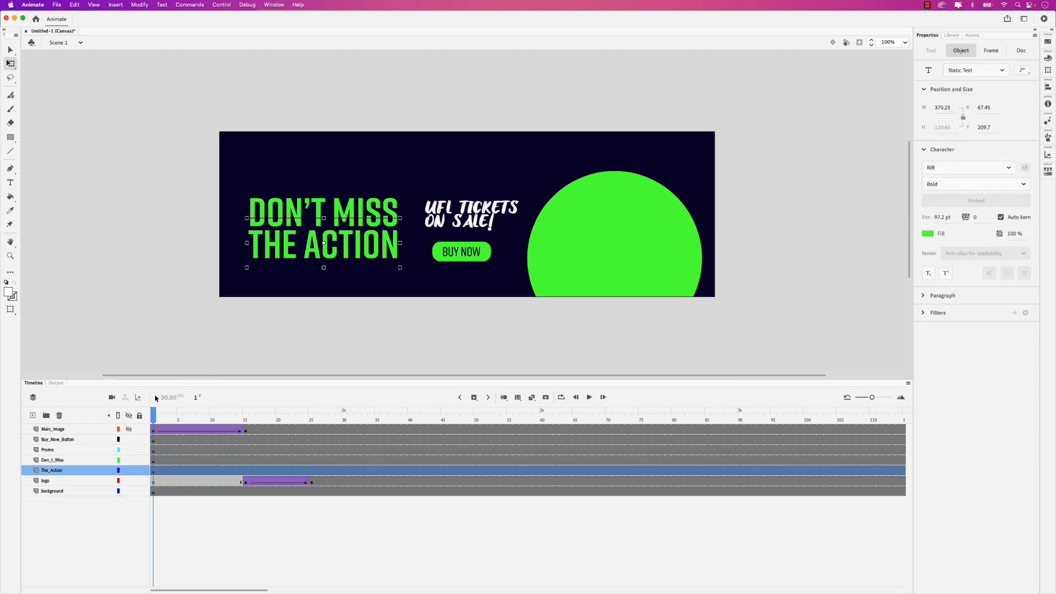
right_click(358, 247)
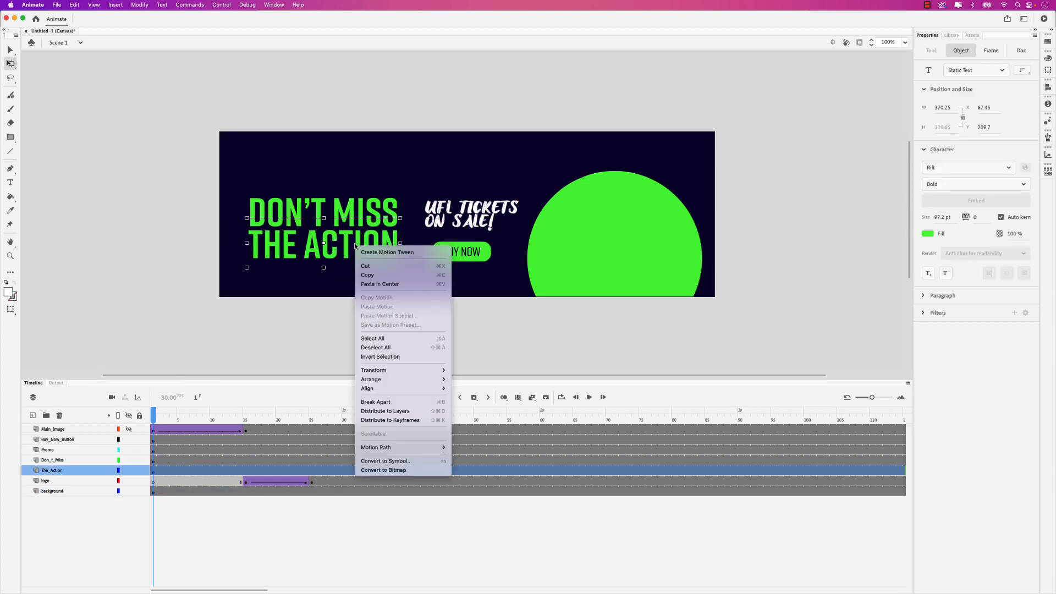
left_click(388, 460)
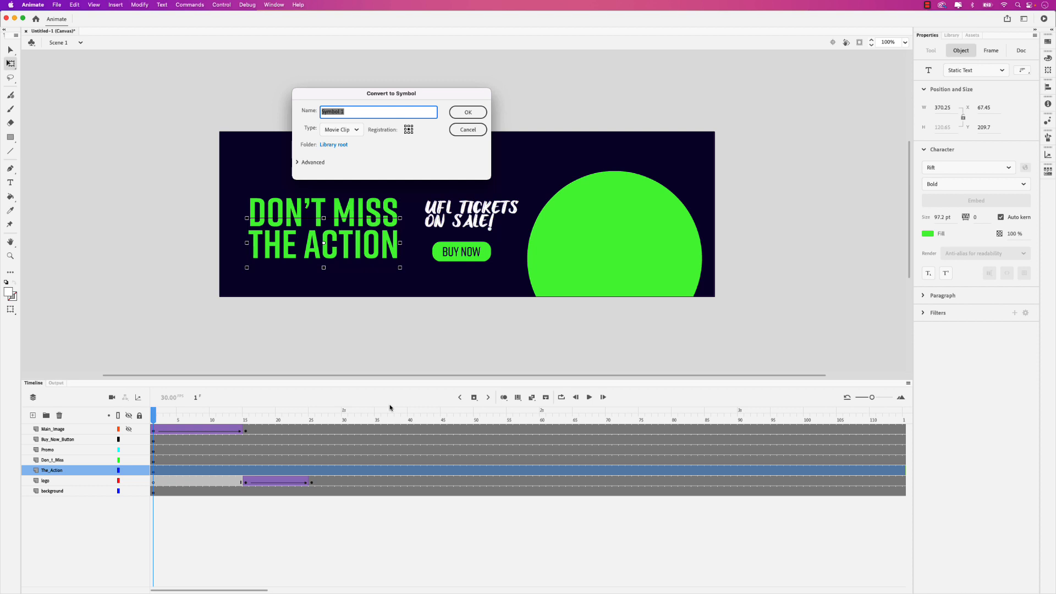
type("Bottom Title Text")
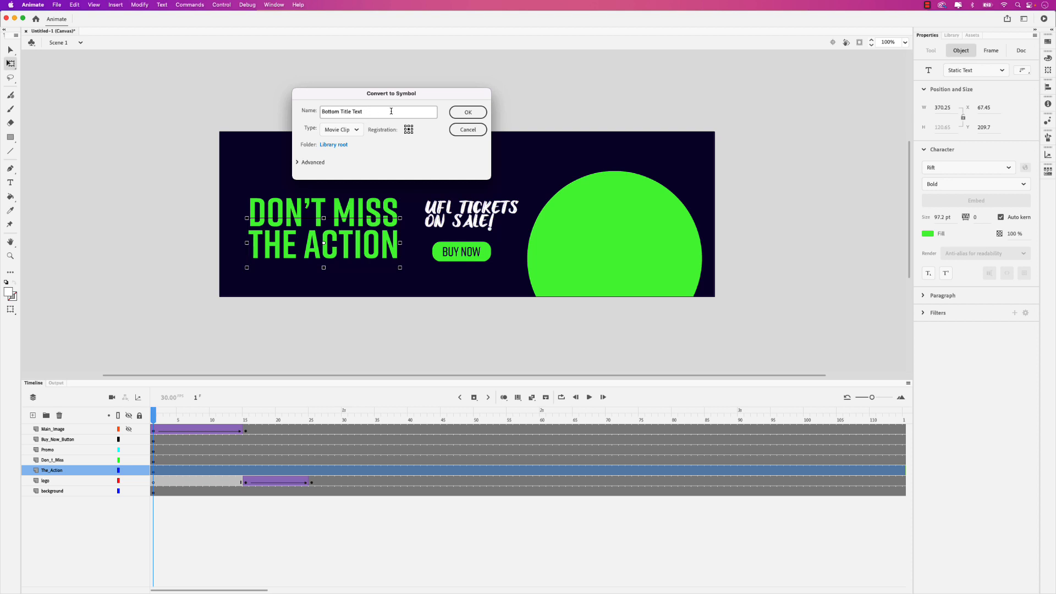
left_click(474, 114)
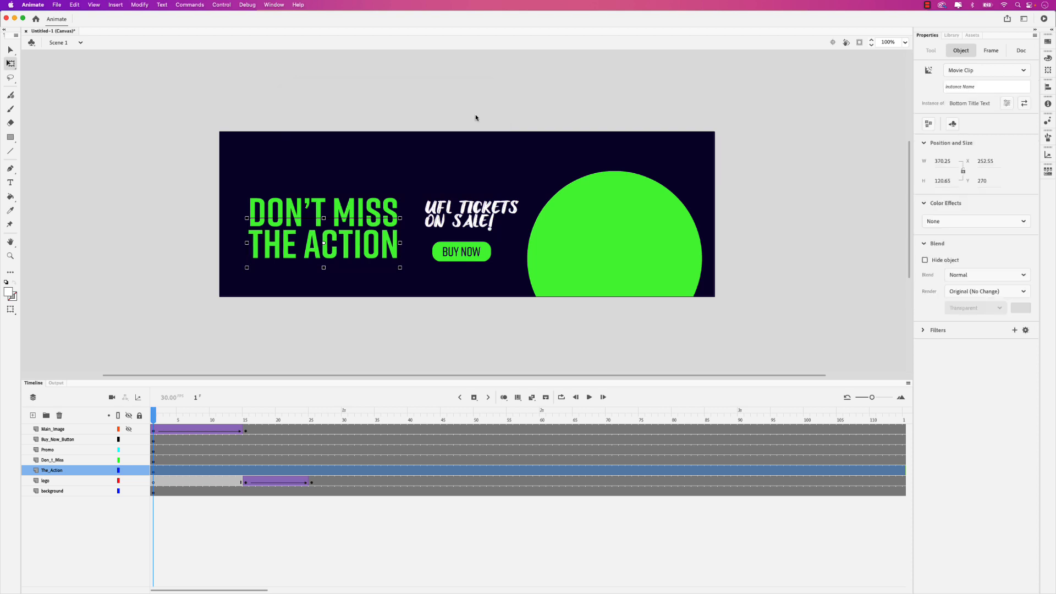
Insert keyframes at frames 30 and 70 on the Don_t_Miss layer.
left_click(322, 213)
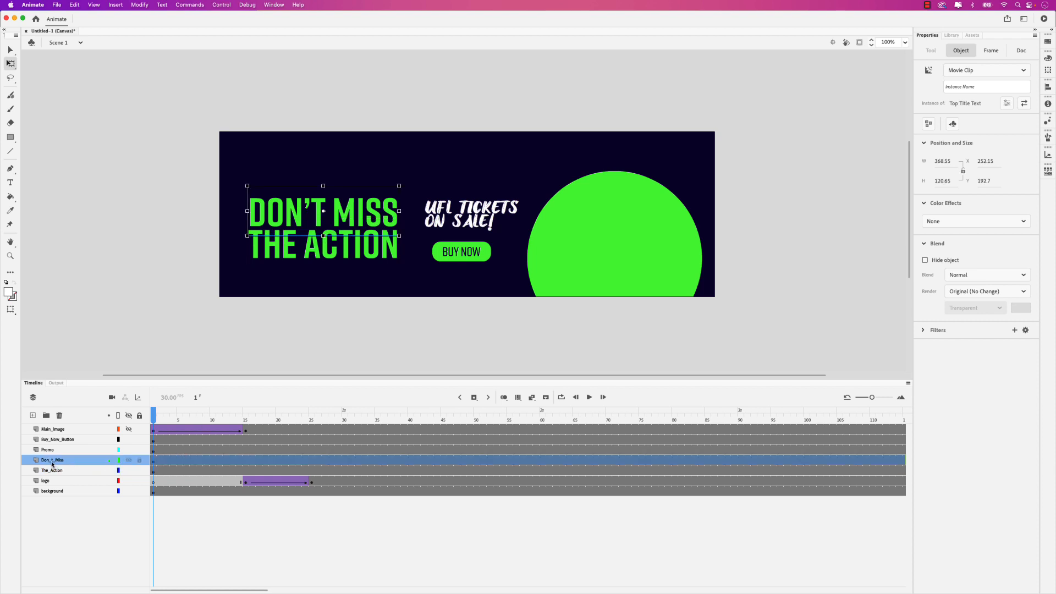
left_click_drag(154, 420, 343, 420)
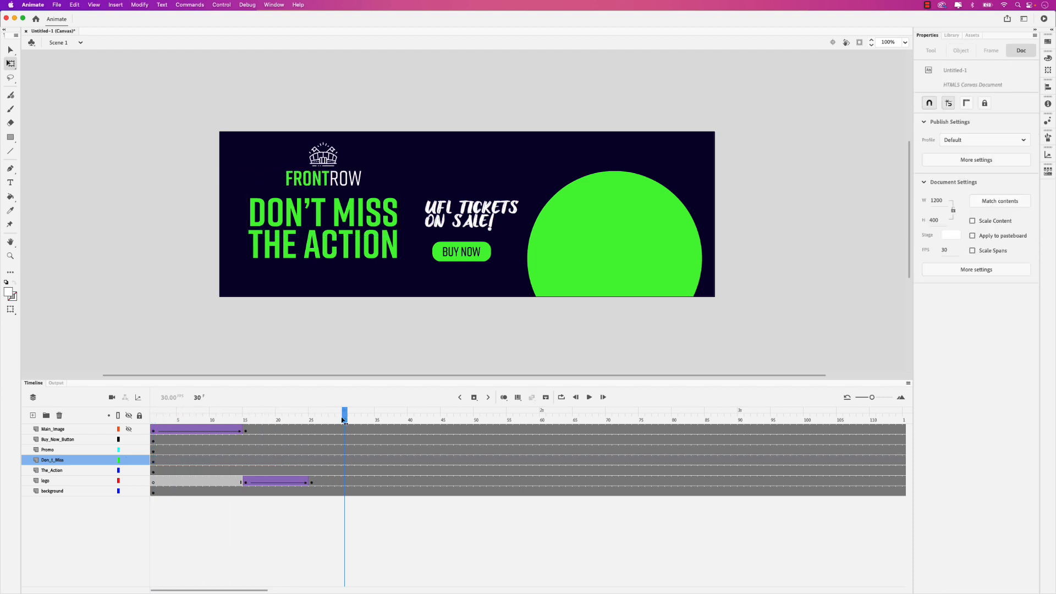
left_click(345, 461)
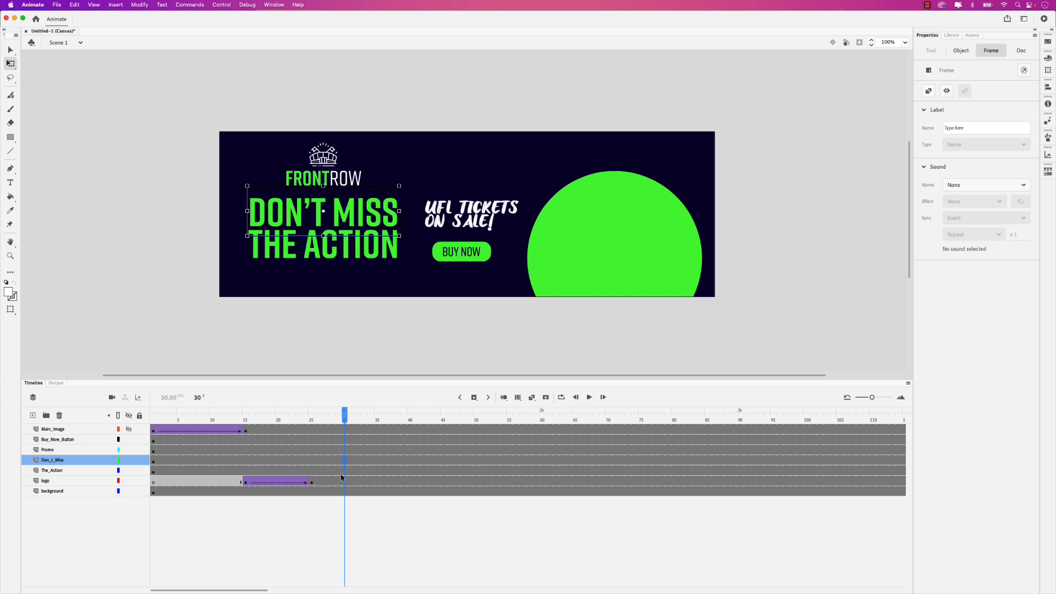
key("F6")
left_click_drag(345, 418, 607, 412)
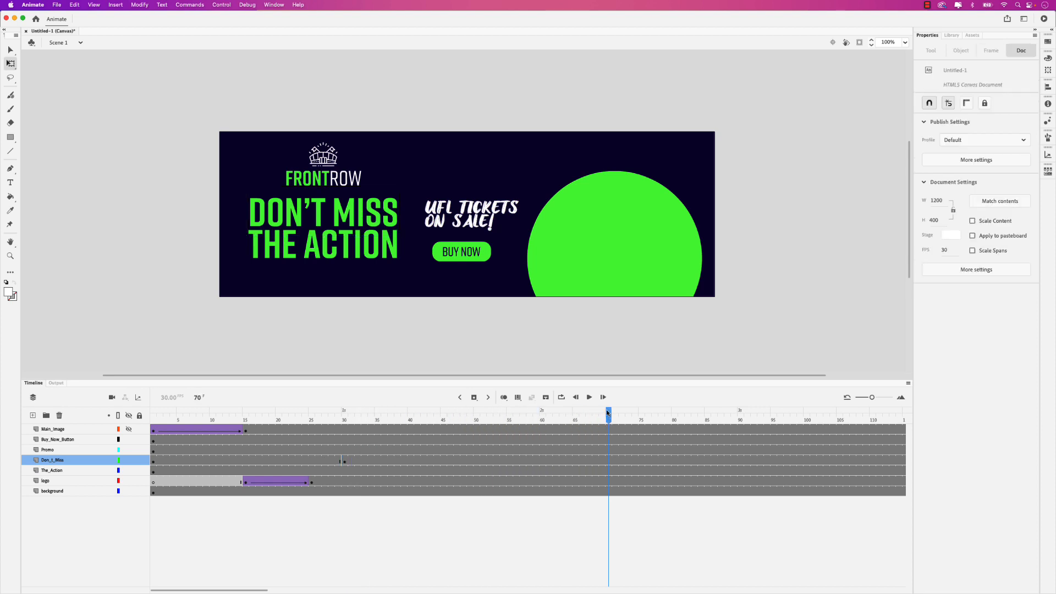
left_click(609, 461)
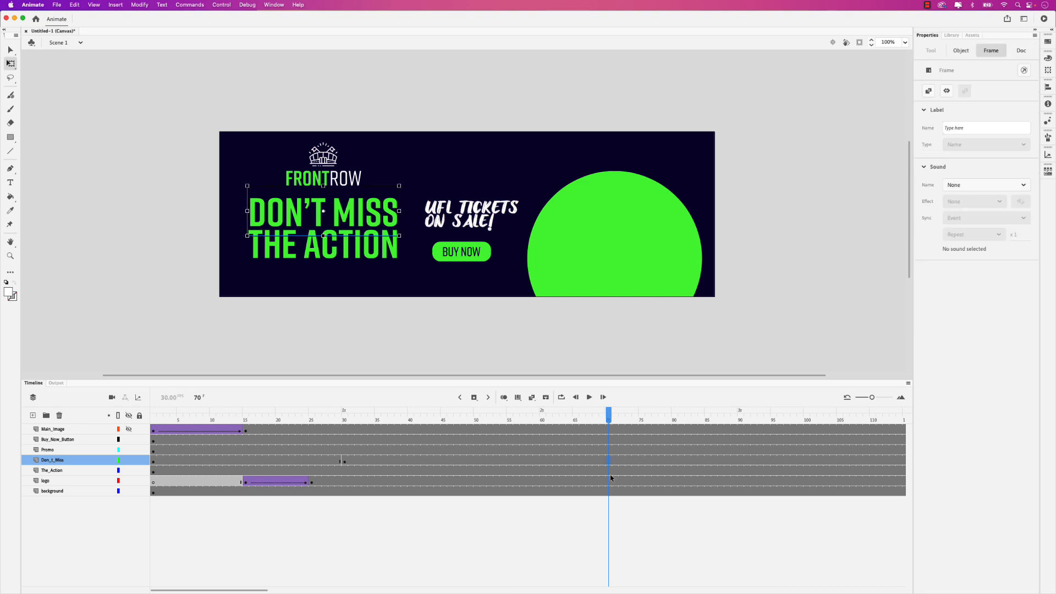
At frame 30, enlarge the DON'T MISS text proportionally from its center to about 3807.85 x 1246.55 and set its Alpha to 0%.
left_click_drag(608, 417, 344, 426)
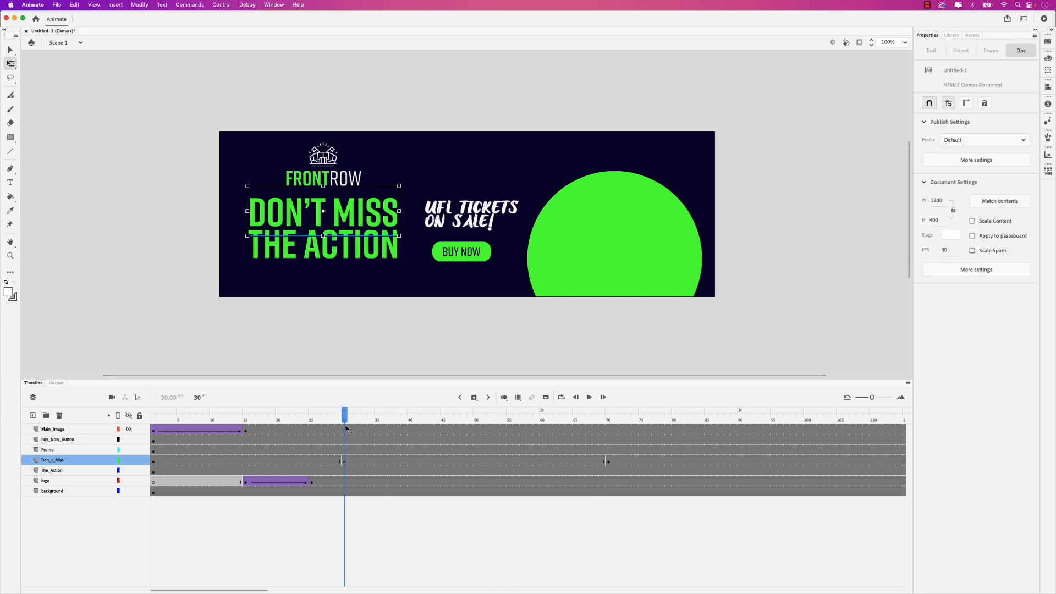
left_click(345, 465)
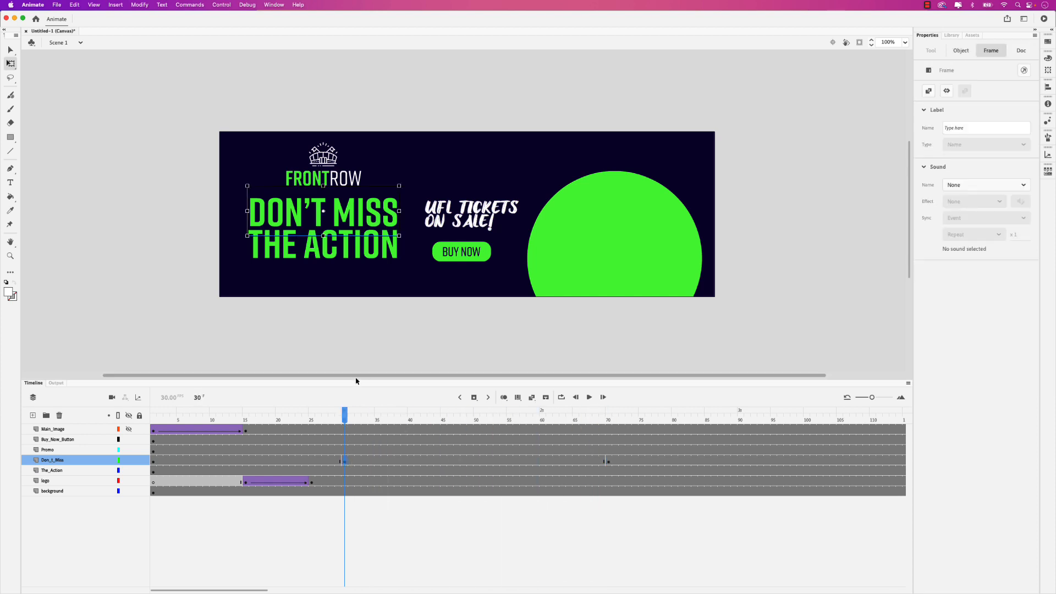
left_click(12, 66)
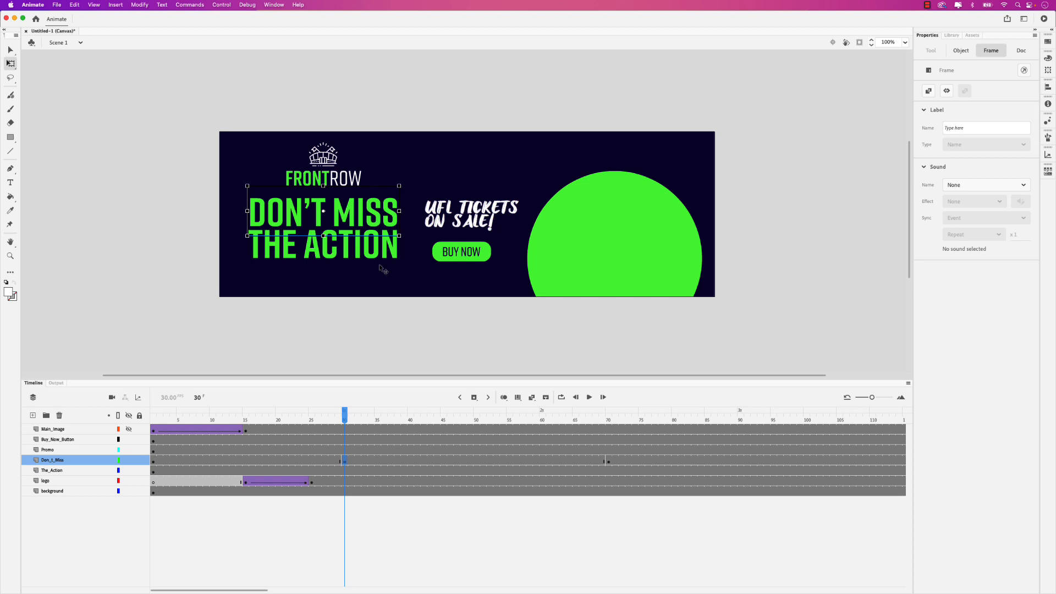
scroll(379, 265, "down", 2)
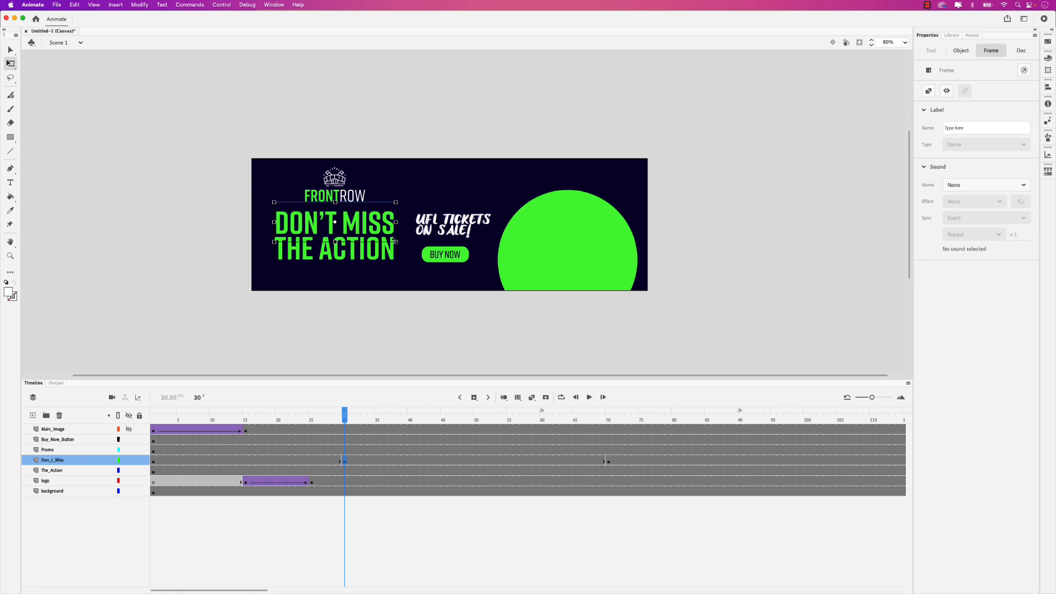
left_click_drag(396, 240, 554, 372)
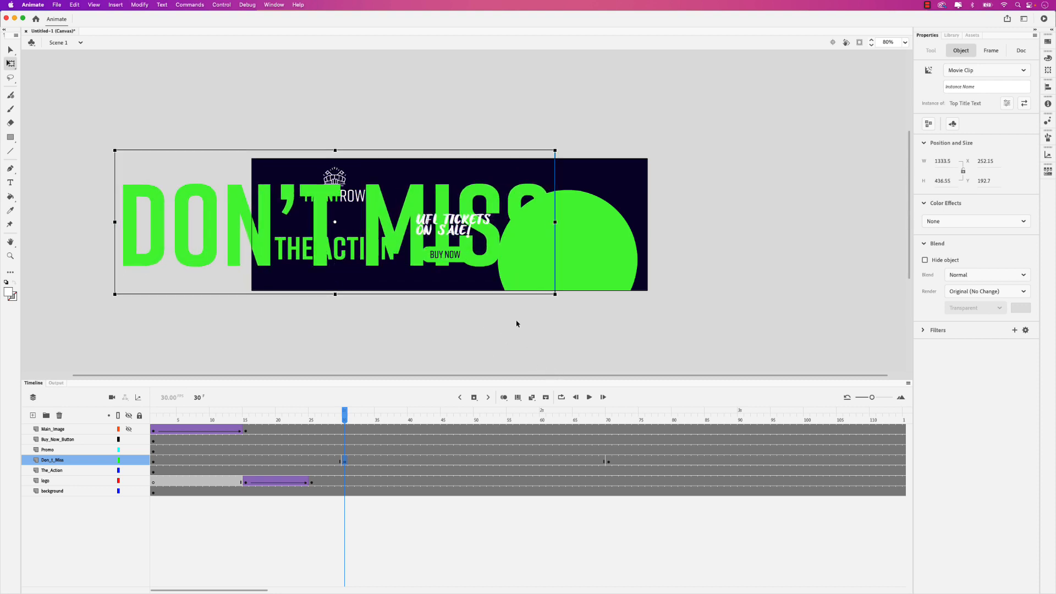
scroll(512, 320, "down", 5)
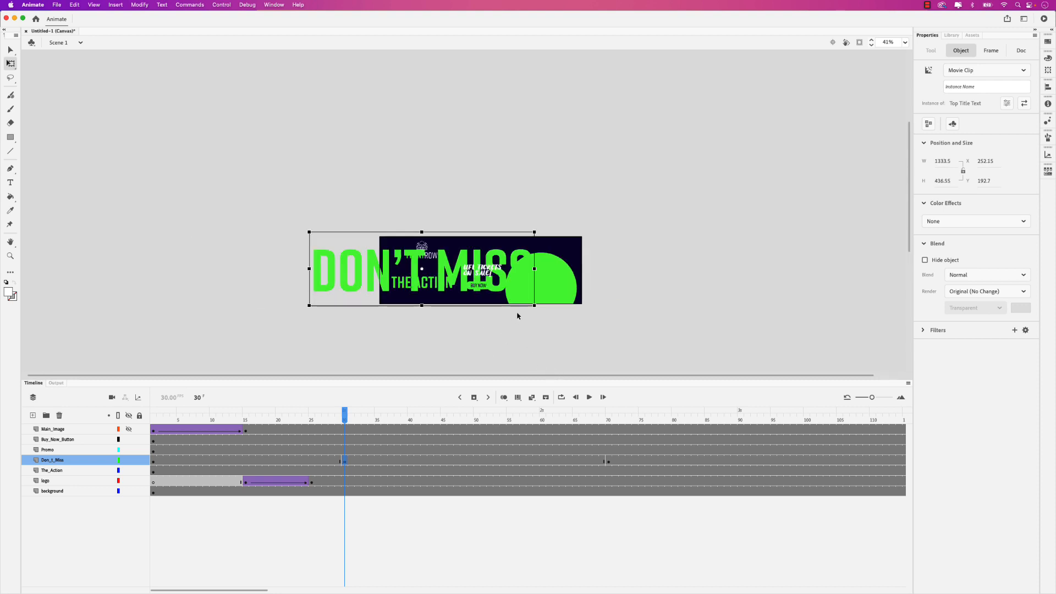
left_click_drag(534, 305, 682, 357)
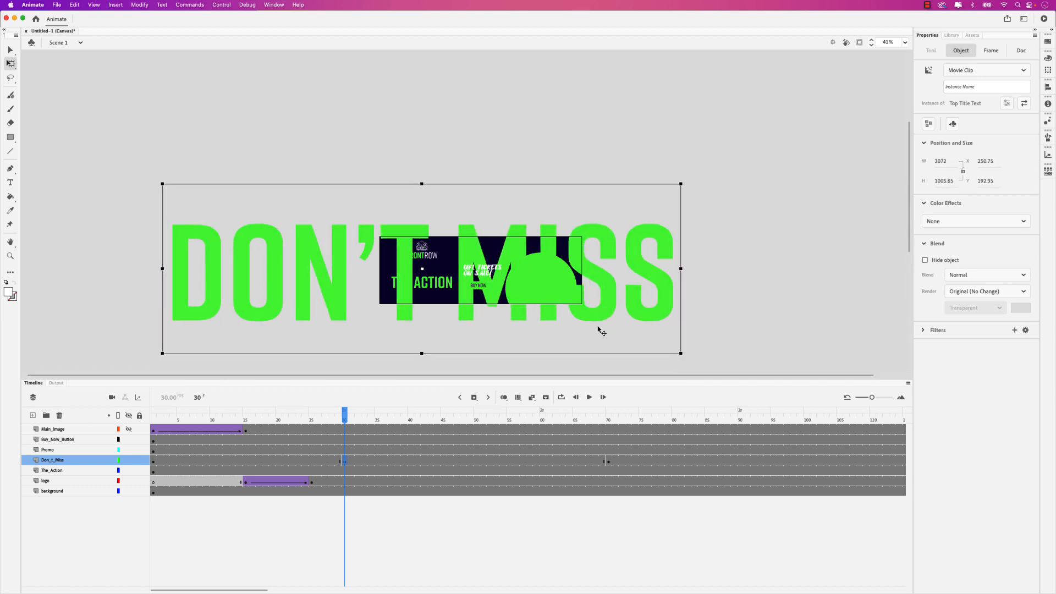
scroll(579, 327, "down", 2)
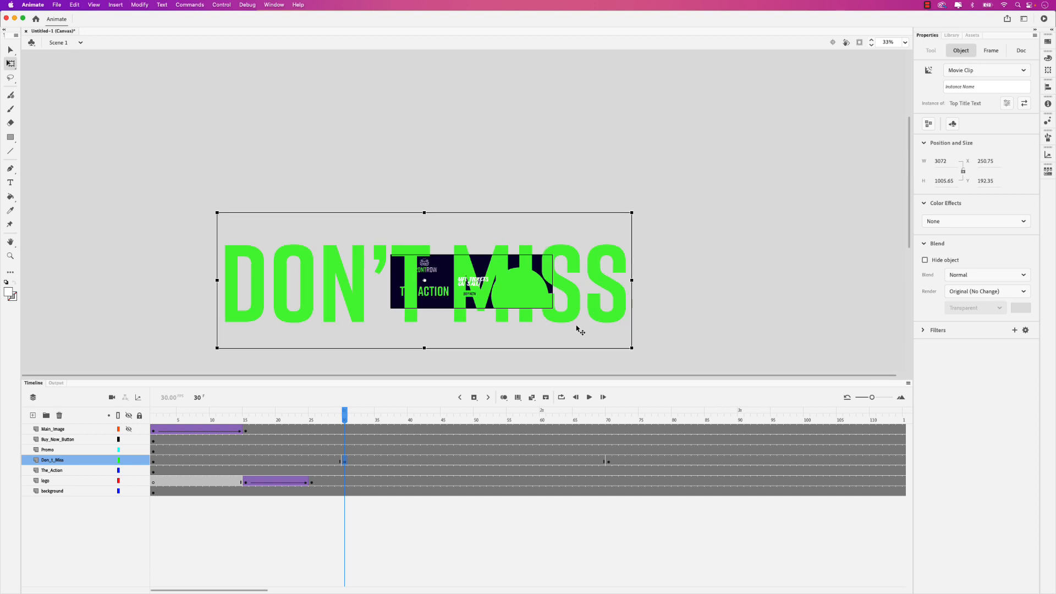
left_click_drag(603, 344, 643, 366)
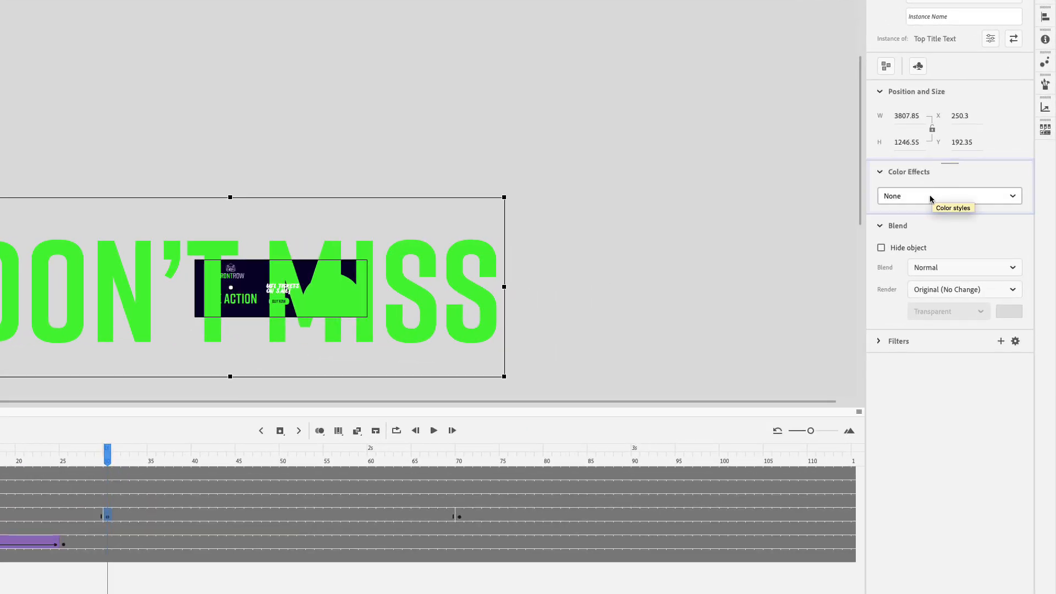
left_click(929, 196)
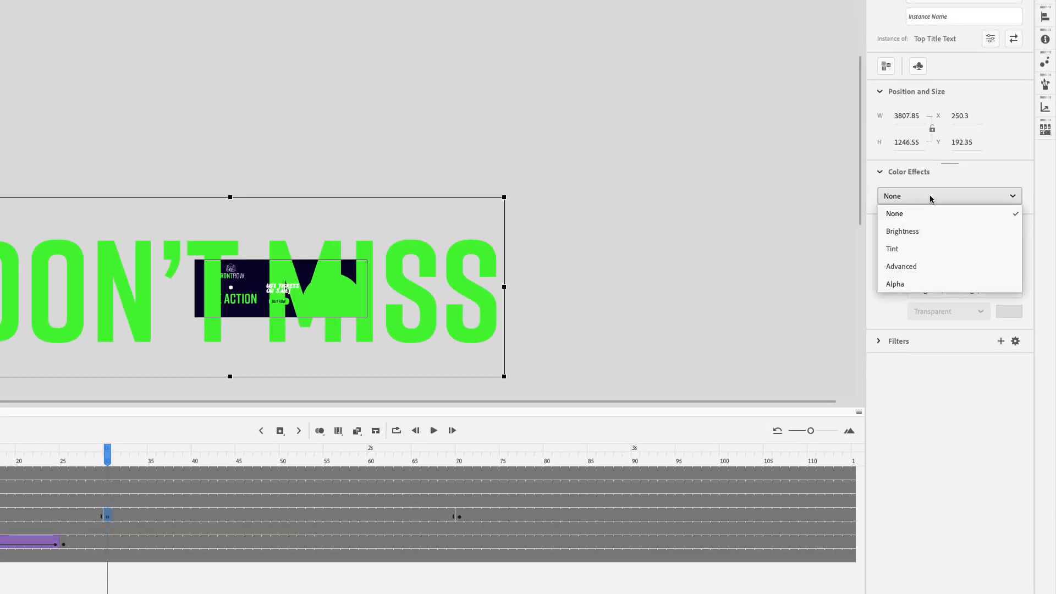
left_click(907, 284)
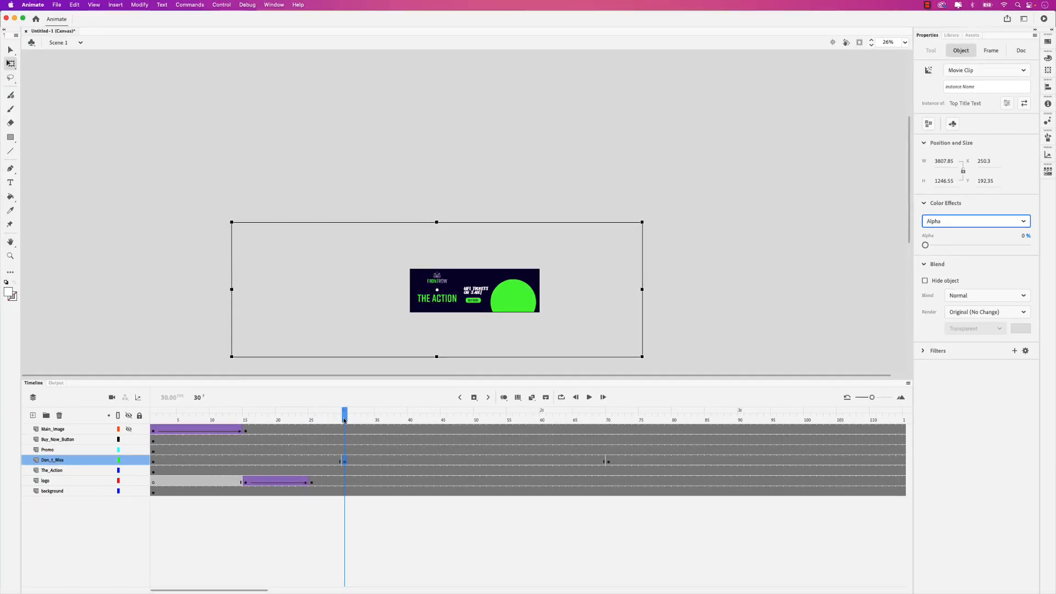
Create a classic tween between frames 30 and 70 on the Don_t_Miss layer and play it from frame 30.
left_click_drag(344, 420, 404, 423)
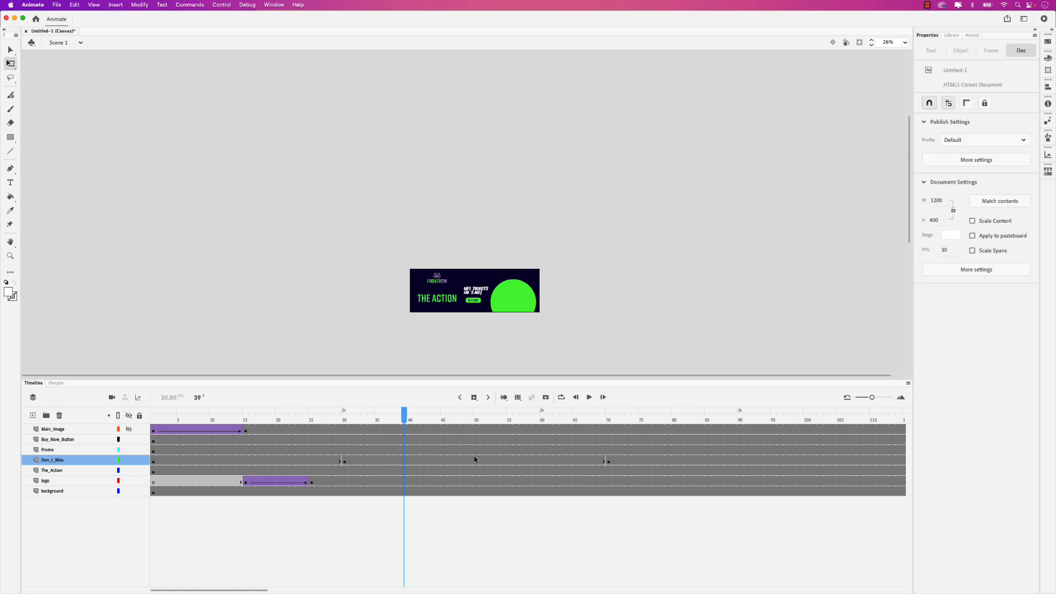
left_click(475, 461)
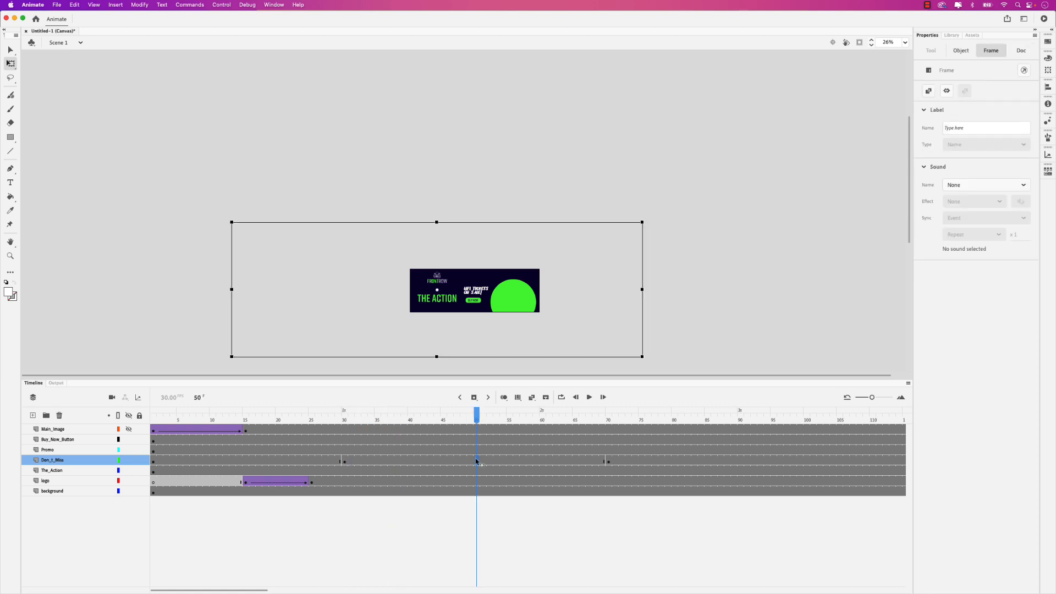
right_click(476, 461)
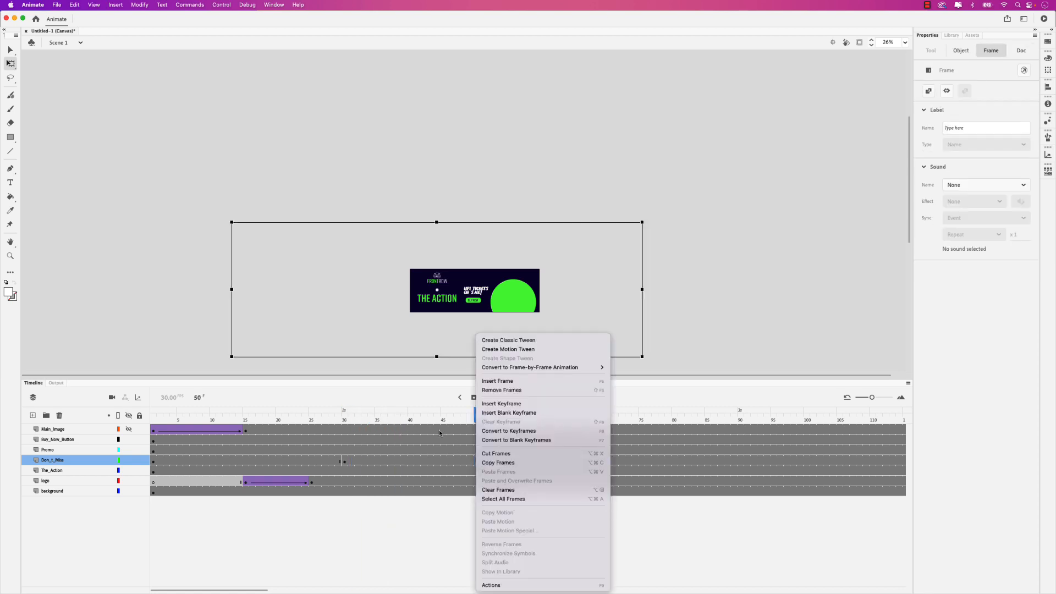
left_click(502, 340)
left_click_drag(476, 414, 345, 423)
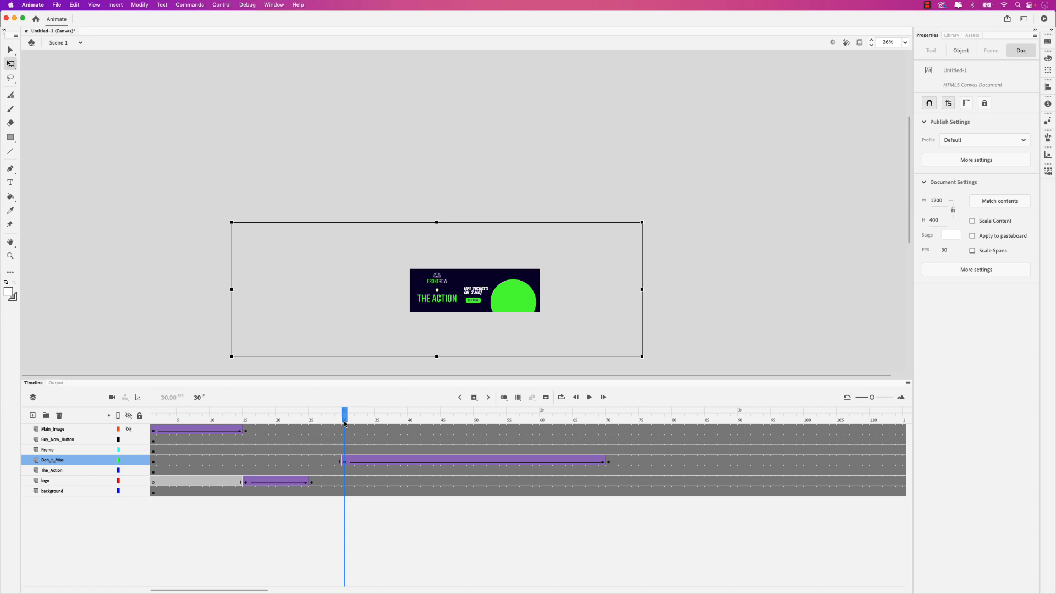
key("Return")
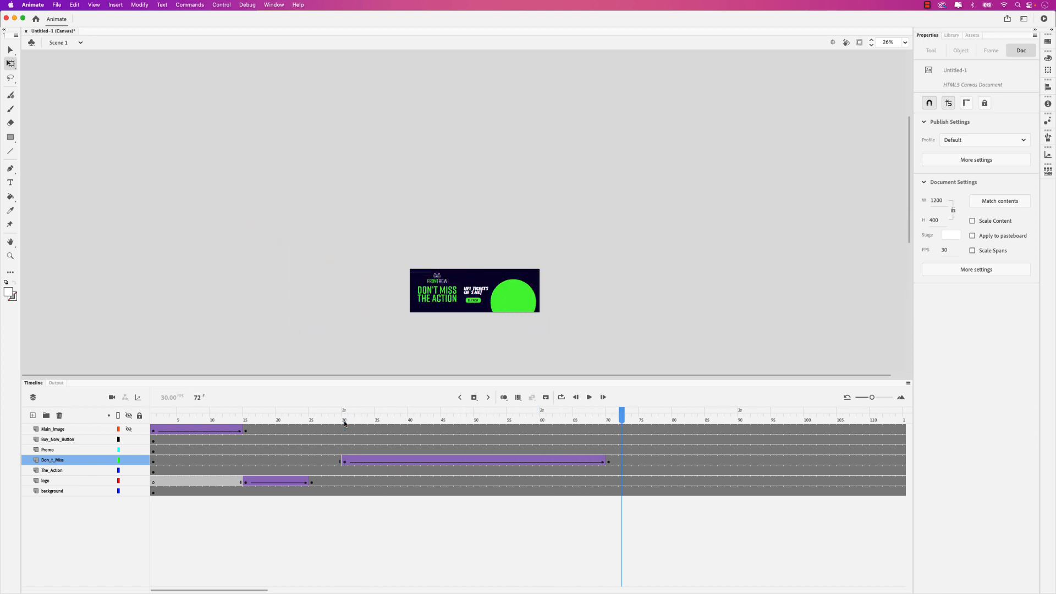
Apply the Quint Ease-In-Out effect to the Don_t_Miss tween and play it from frame 30.
left_click_drag(621, 416, 476, 456)
left_click(472, 461)
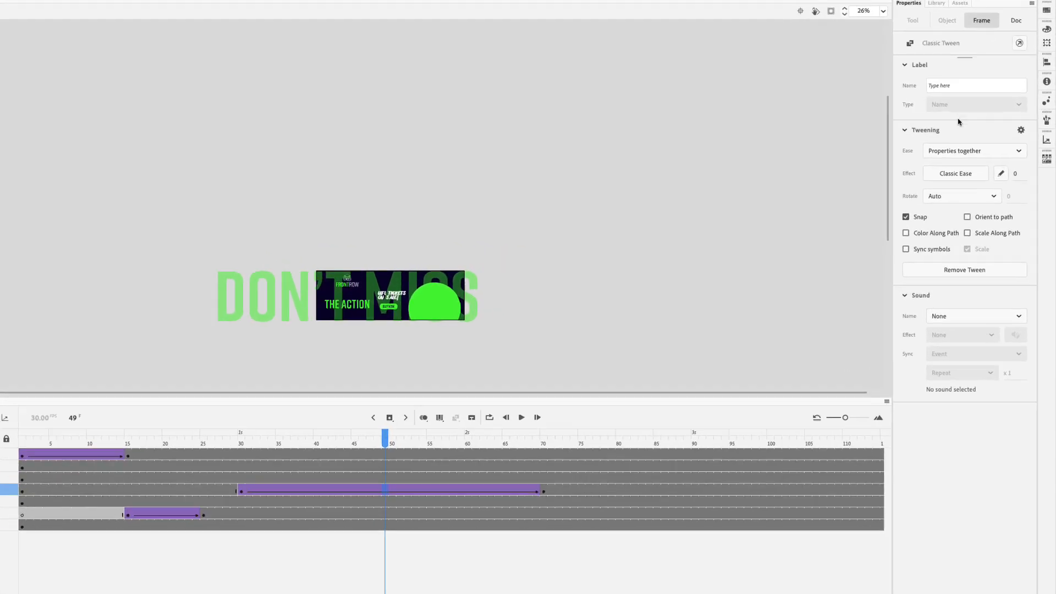
left_click(942, 159)
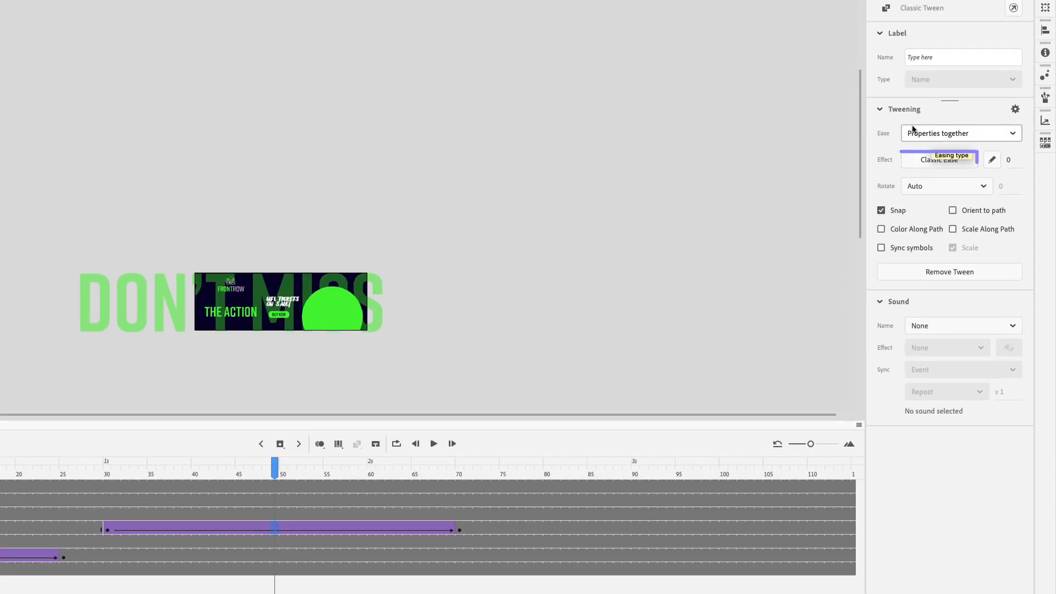
left_click(954, 165)
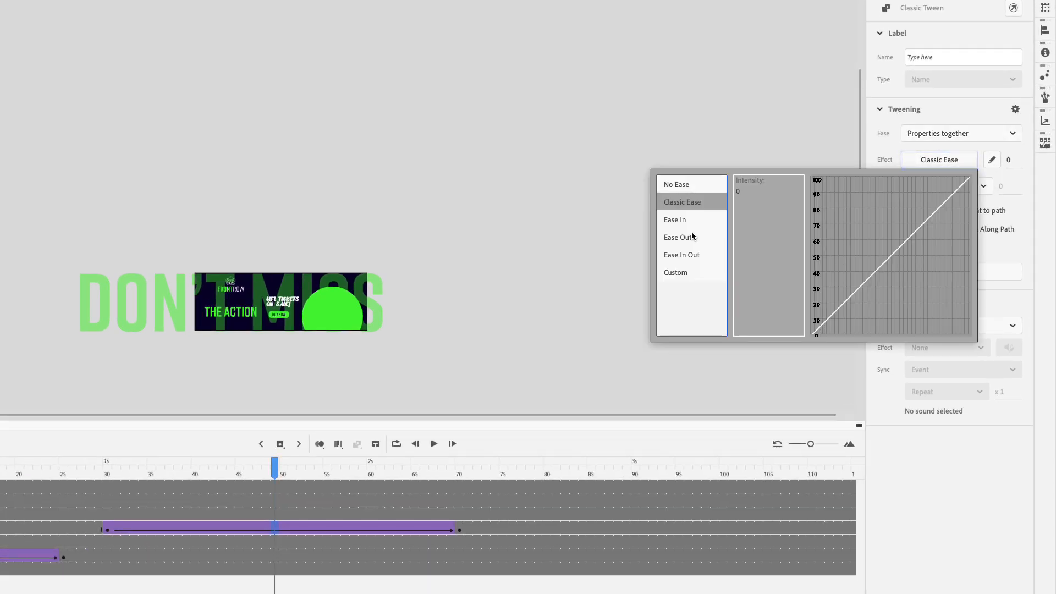
left_click(699, 258)
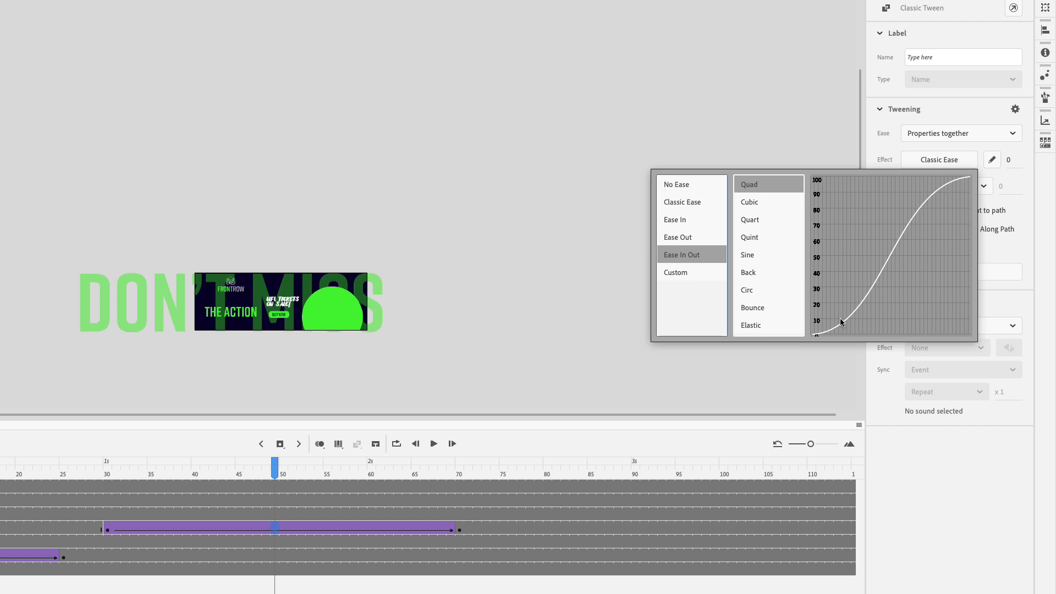
double_click(762, 242)
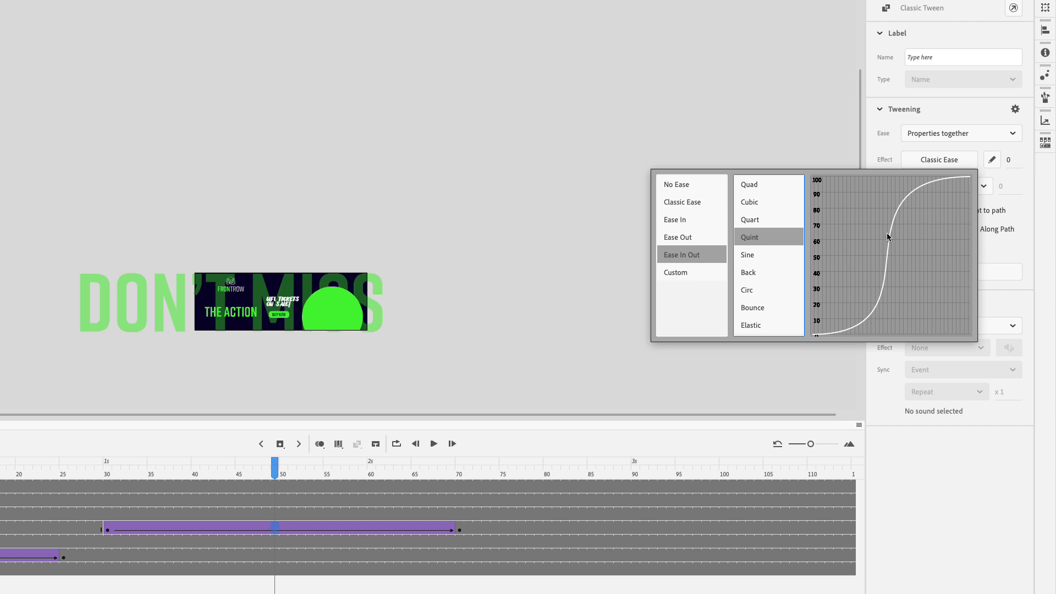
double_click(761, 239)
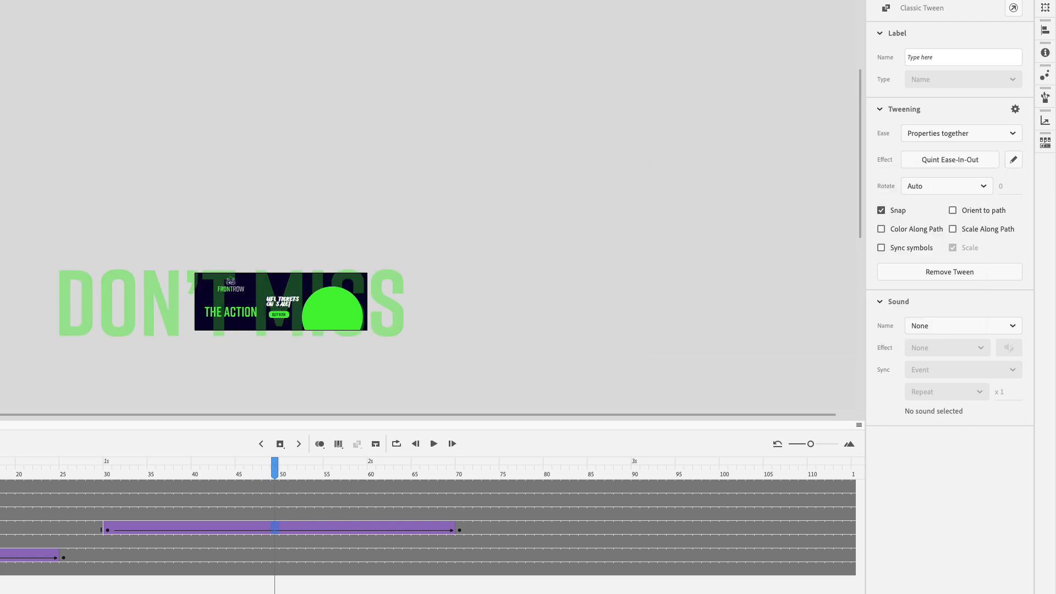
left_click_drag(275, 467, 107, 475)
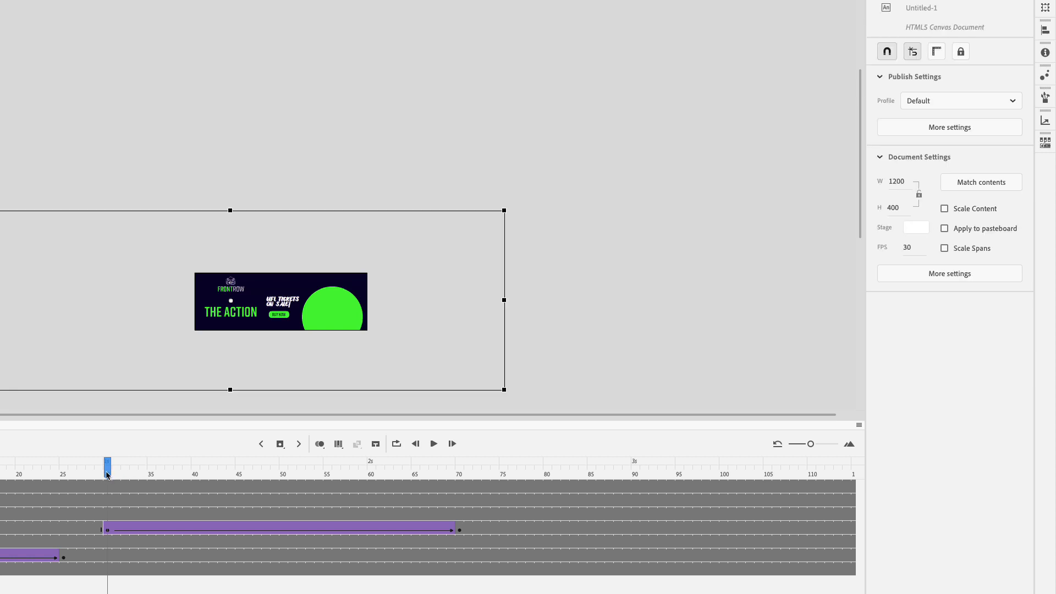
key("Return")
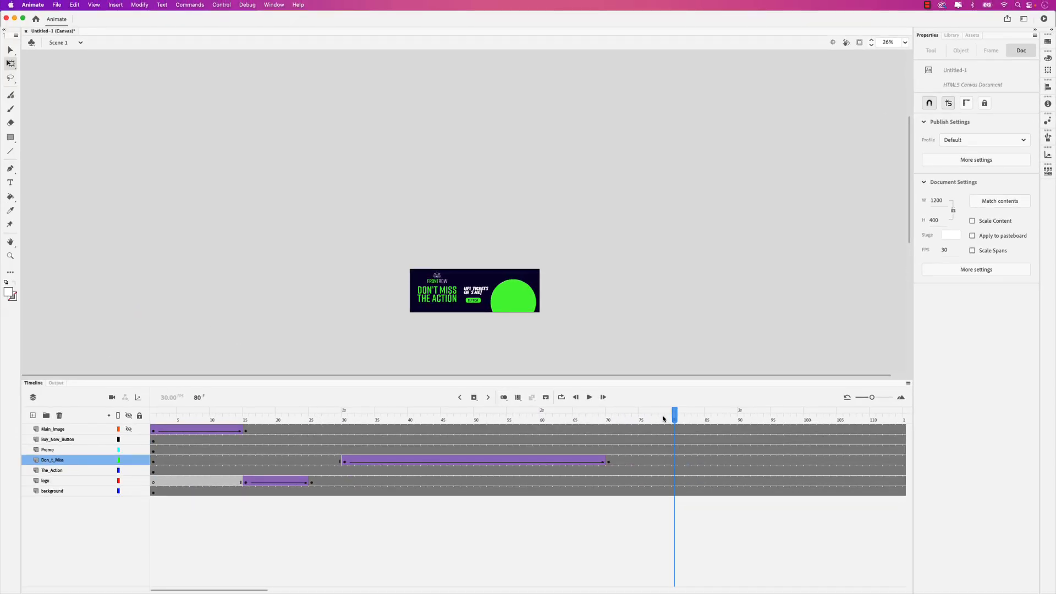
left_click_drag(456, 410, 346, 430)
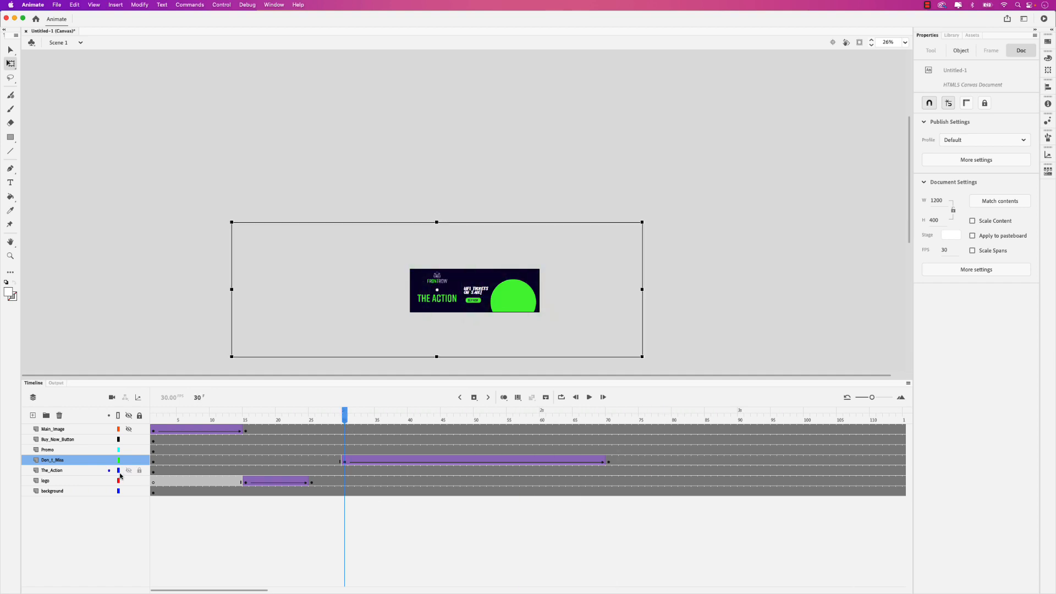
Clear the DON'T MISS text from frames 1 to 29 on the Don_t_Miss layer and preview from frame 1.
left_click(153, 462)
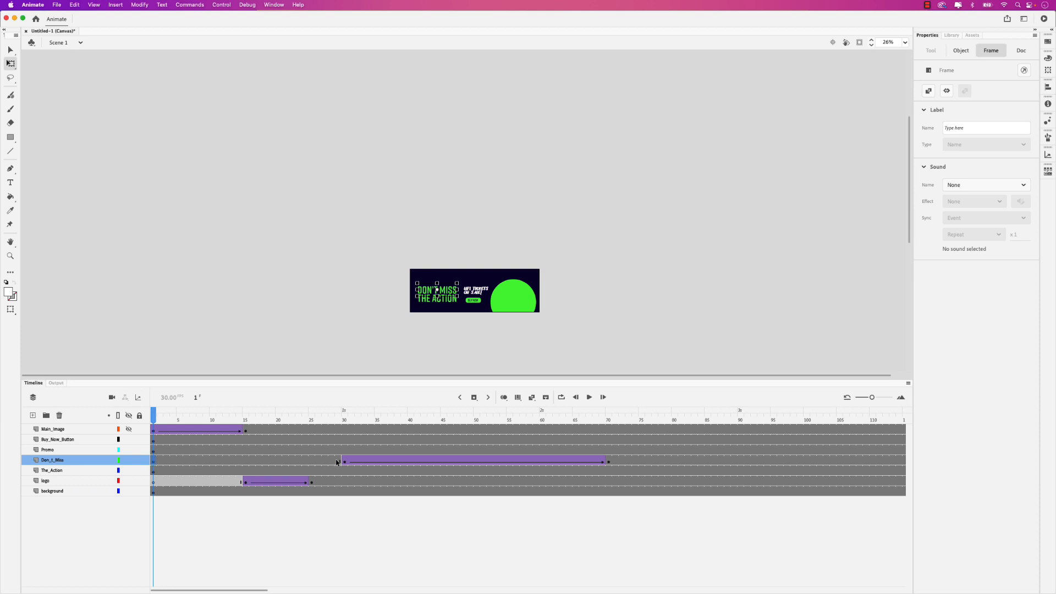
left_click(338, 461, "shift")
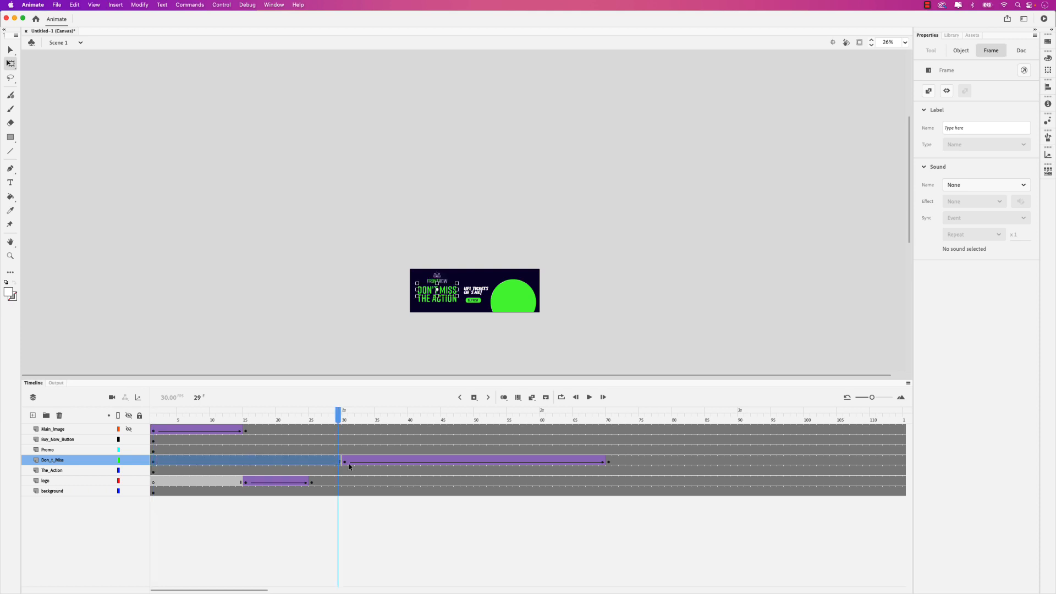
key("Delete")
left_click_drag(338, 424, 152, 423)
key("Return")
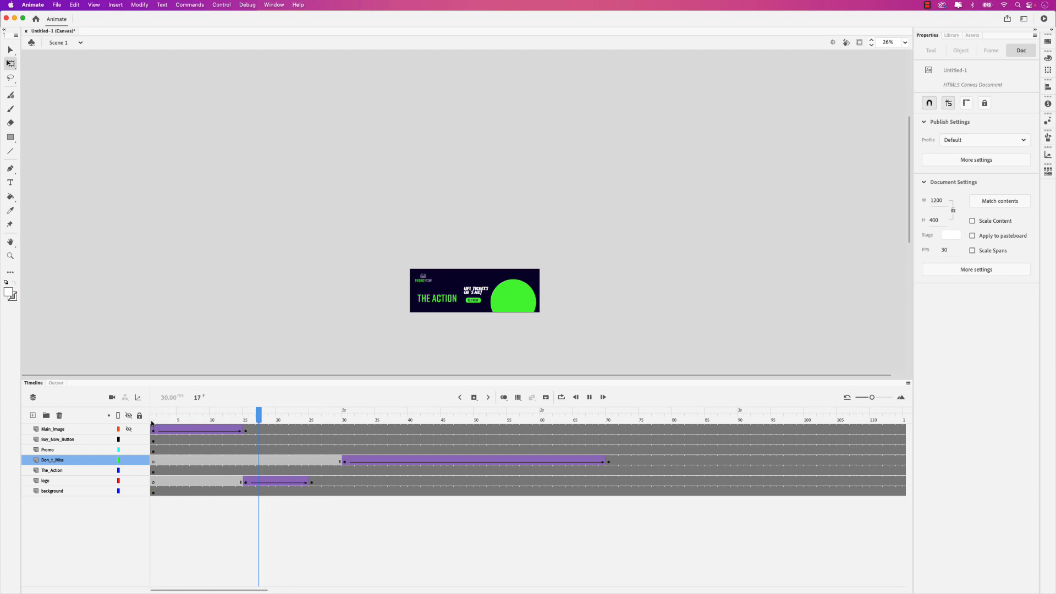
key("Return")
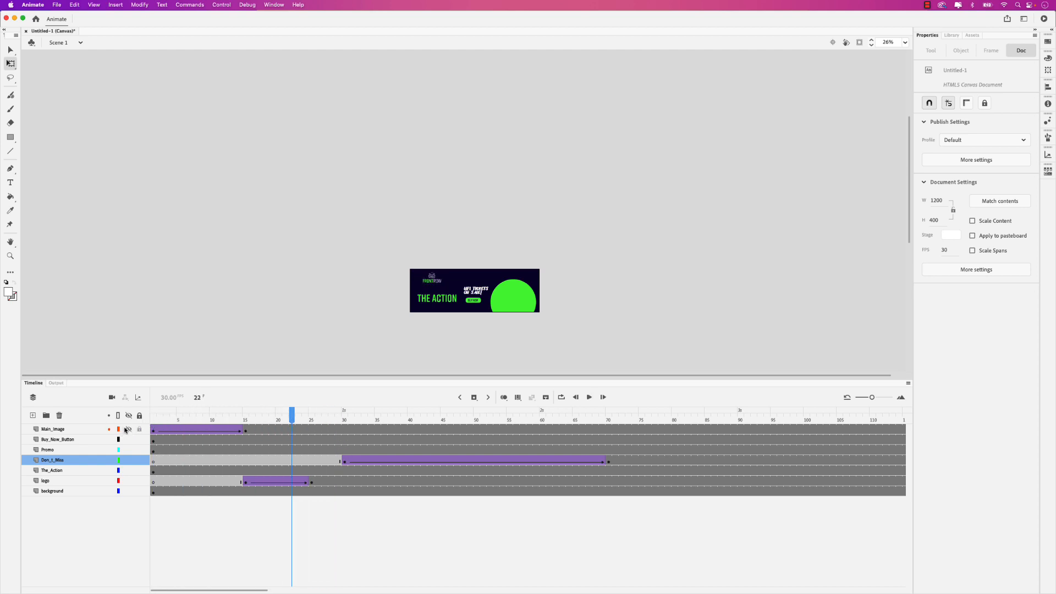
Show the Main_Image layer again and play the animation from frame 1.
left_click(129, 429)
left_click_drag(290, 422, 133, 430)
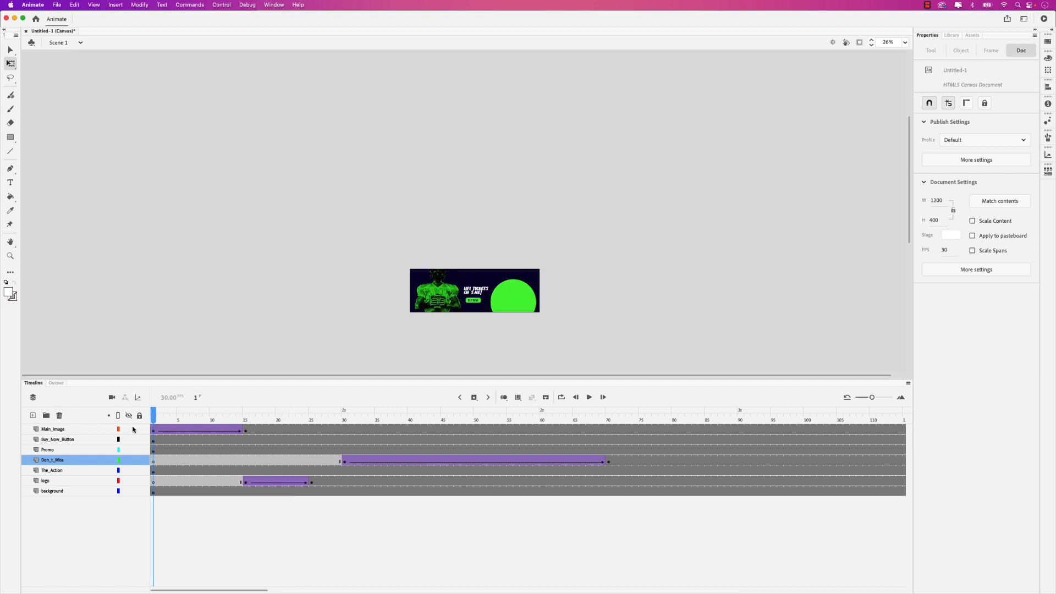
key("Return")
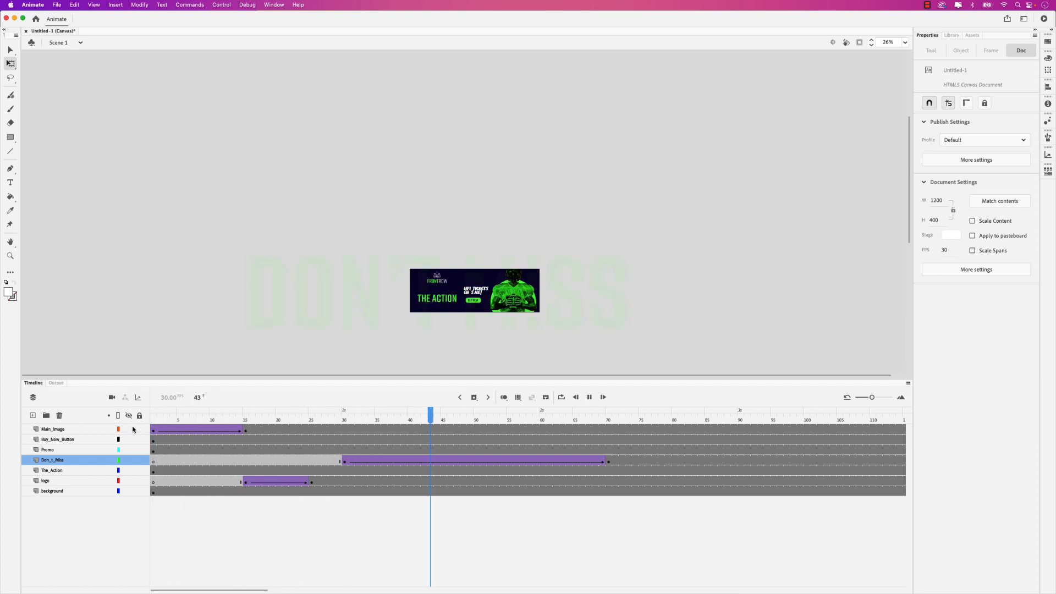
key("Return")
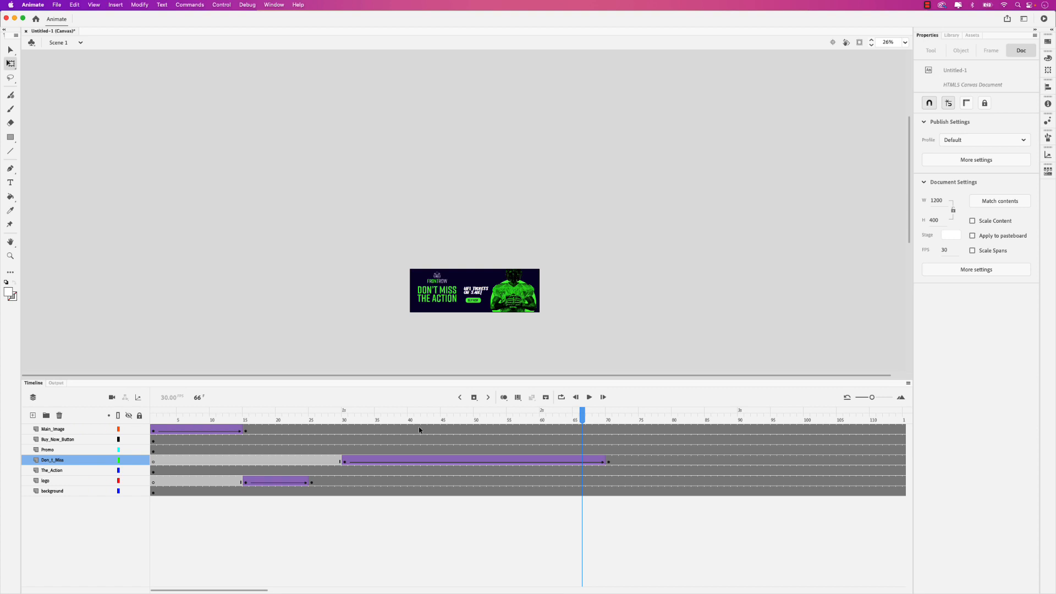
Clip the content outside the stage and play the banner from frame 1 at 80% zoom.
left_click_drag(581, 414, 154, 413)
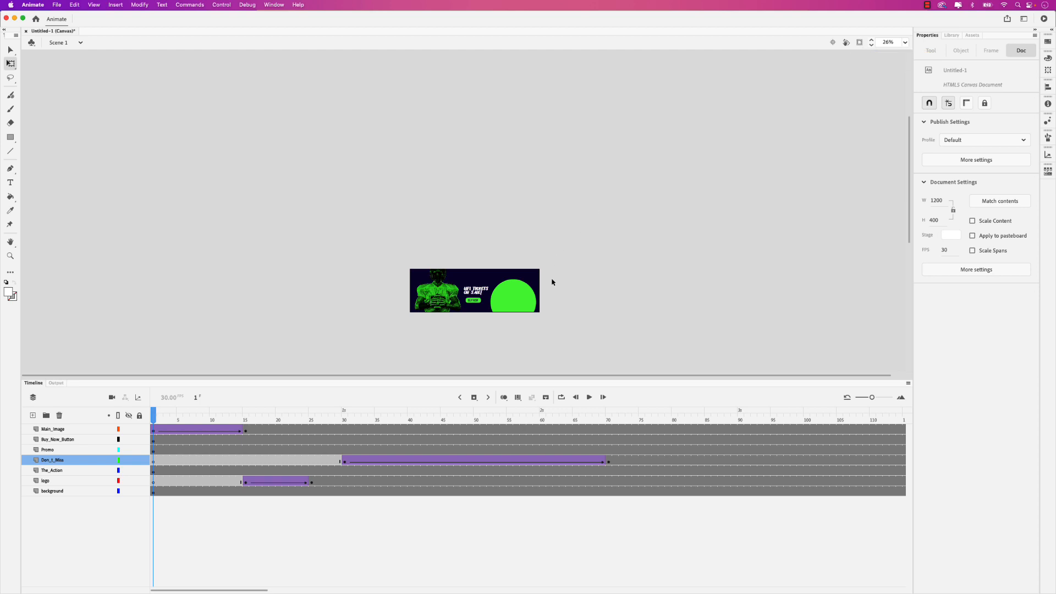
scroll(550, 283, "up", 5)
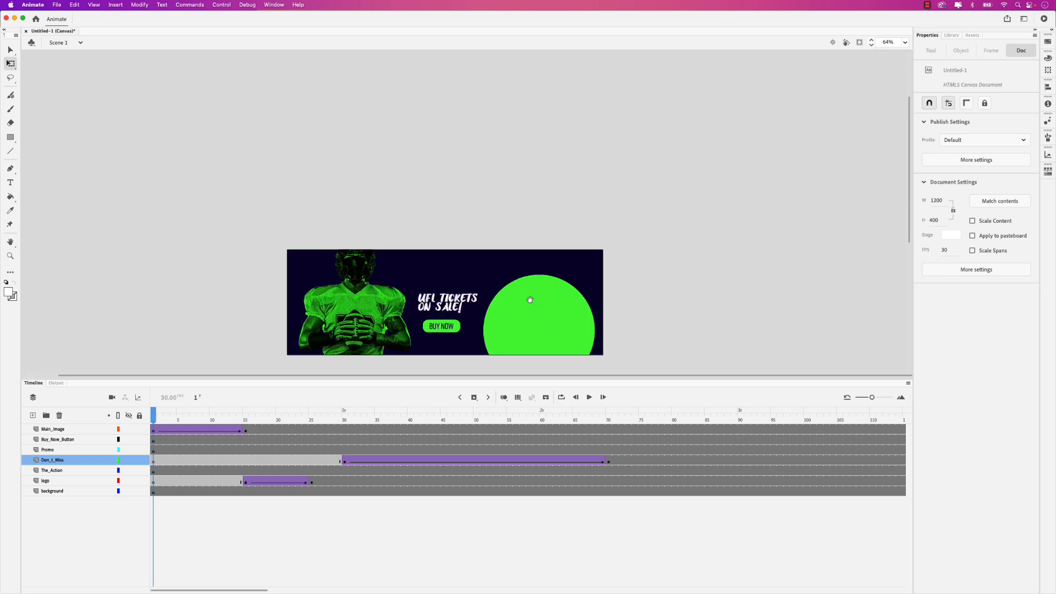
left_click_drag(530, 300, 531, 227)
scroll(402, 257, "up", 1)
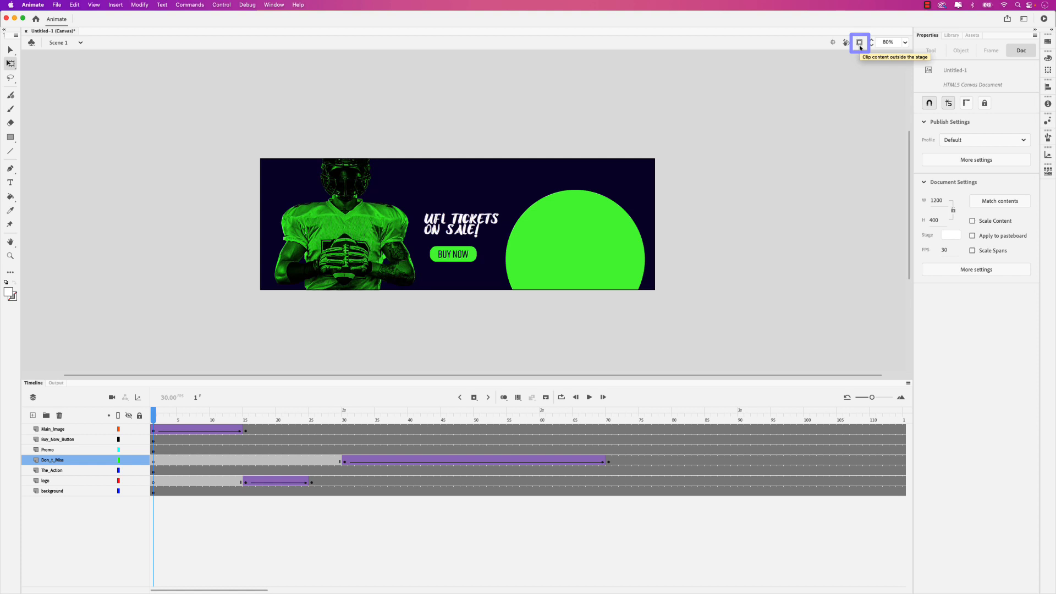
key("Return")
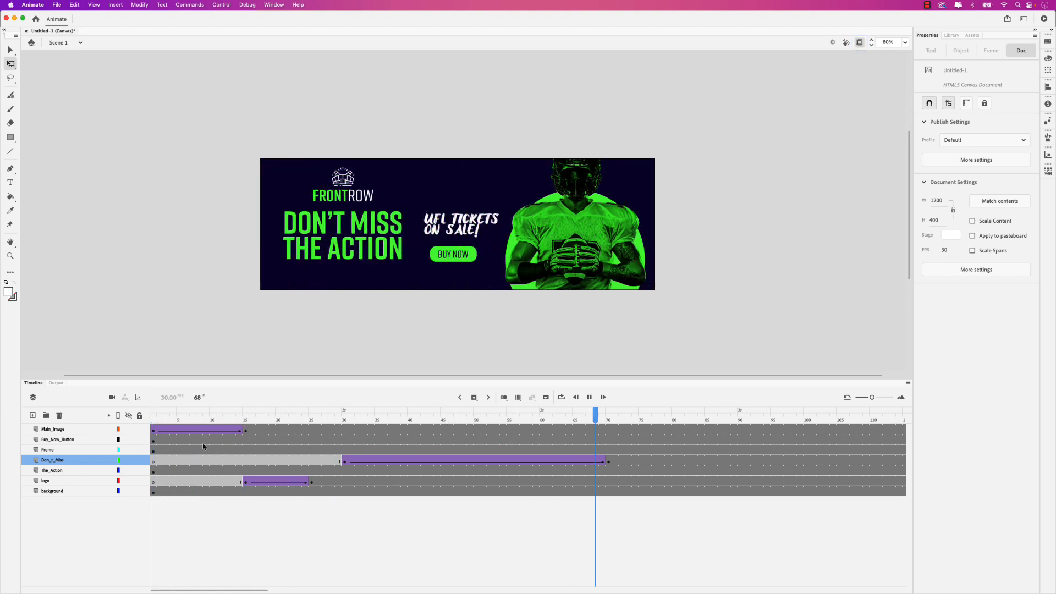
key("Return")
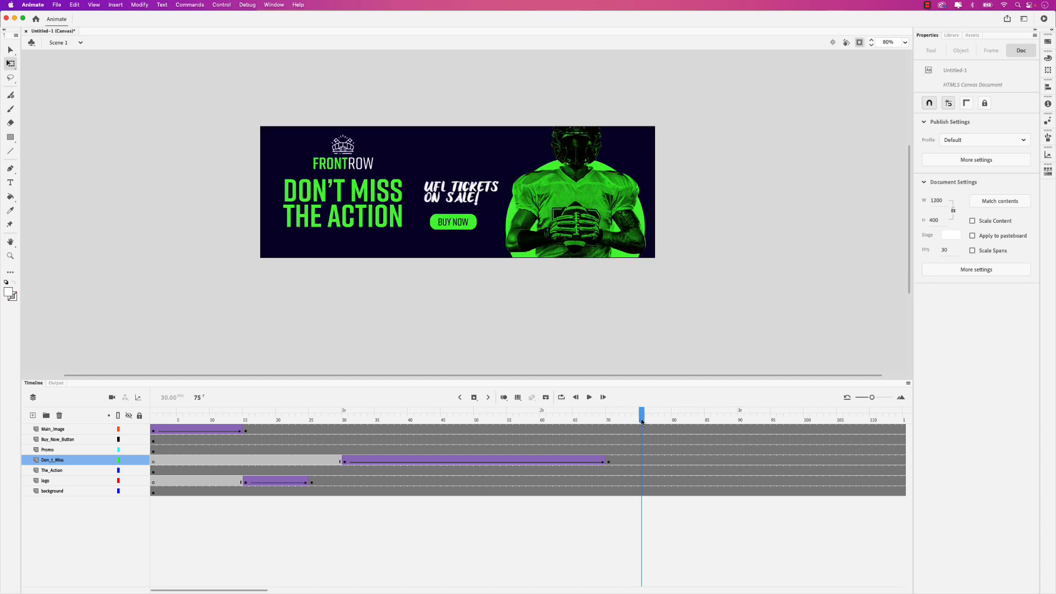
Insert keyframes at frames 60 and 100 on the The_Action layer.
left_click_drag(642, 421, 543, 420)
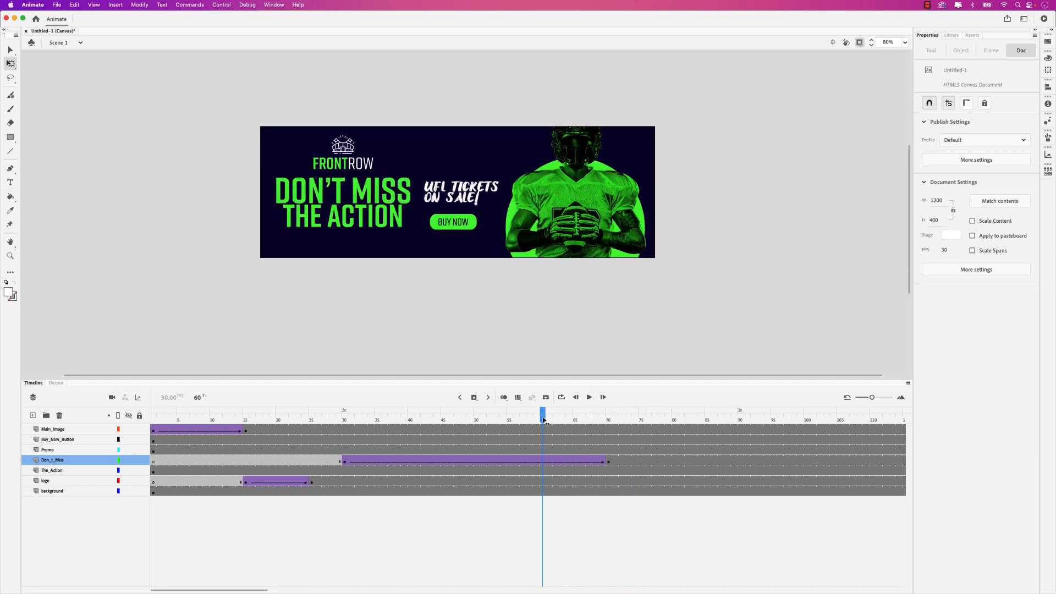
left_click(56, 472)
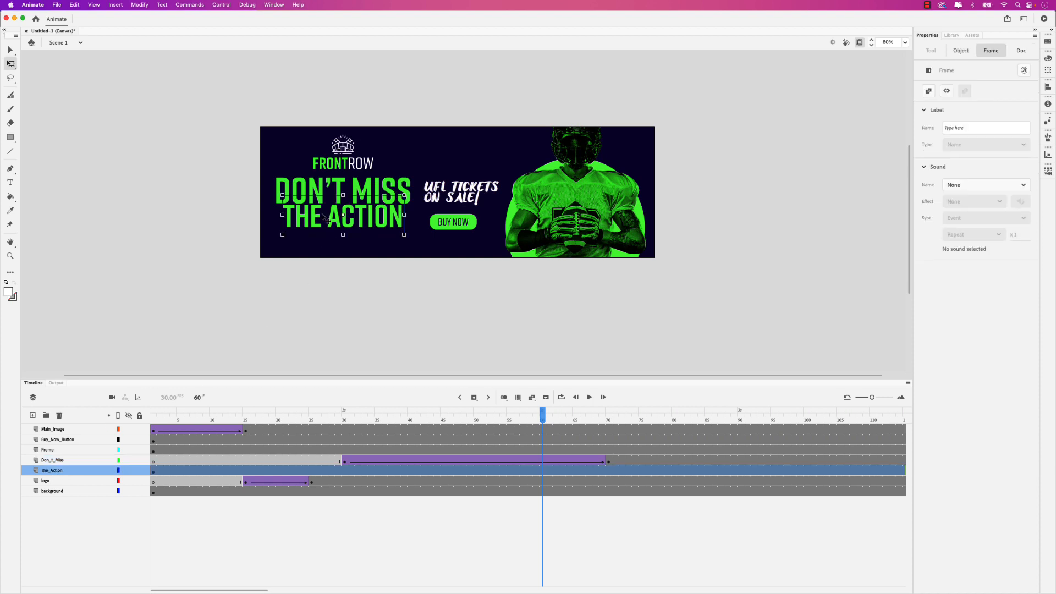
left_click(542, 472)
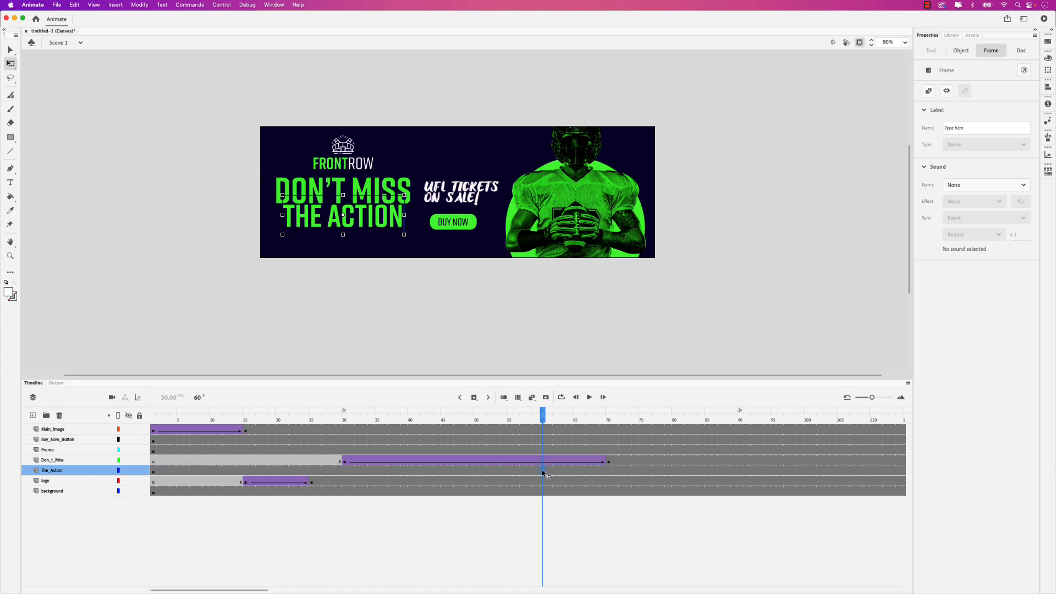
left_click_drag(542, 412, 804, 406)
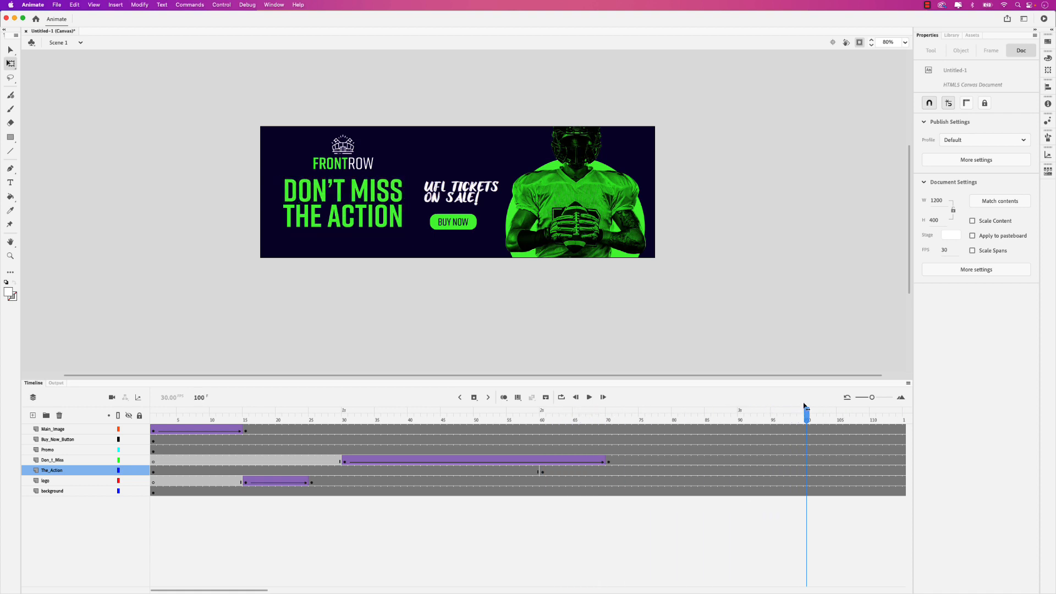
left_click(805, 471)
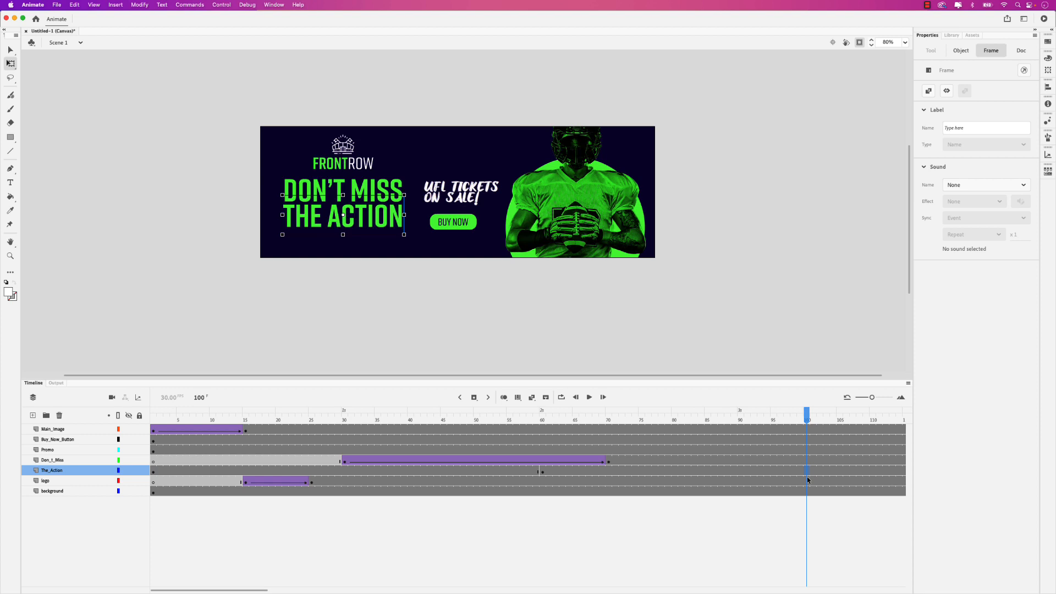
key("F6")
Clear the THE ACTION text from frames 1 to 59 on the The_Action layer.
left_click(153, 473)
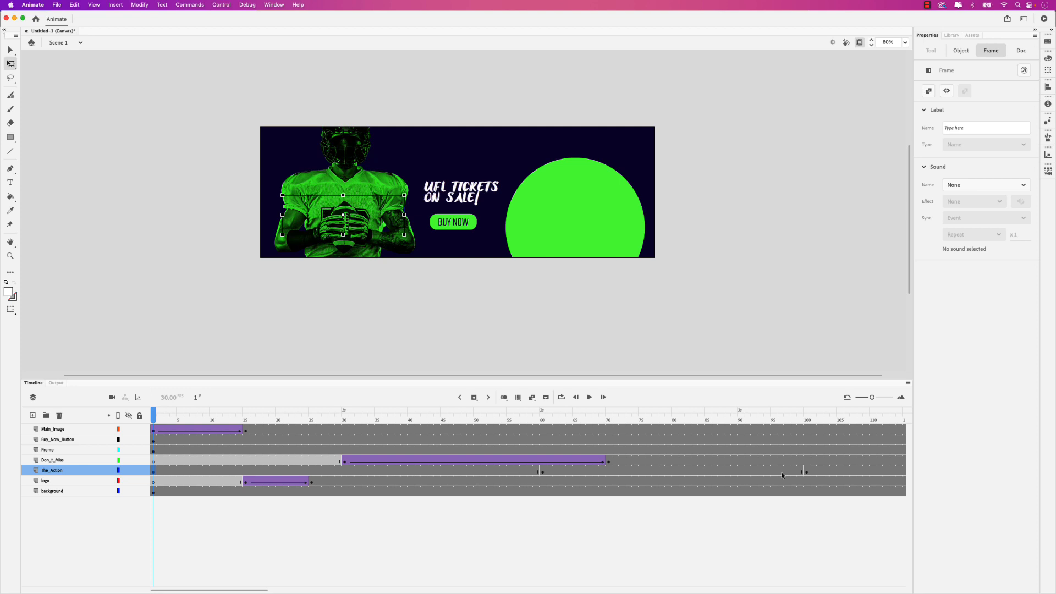
left_click(536, 472, "shift")
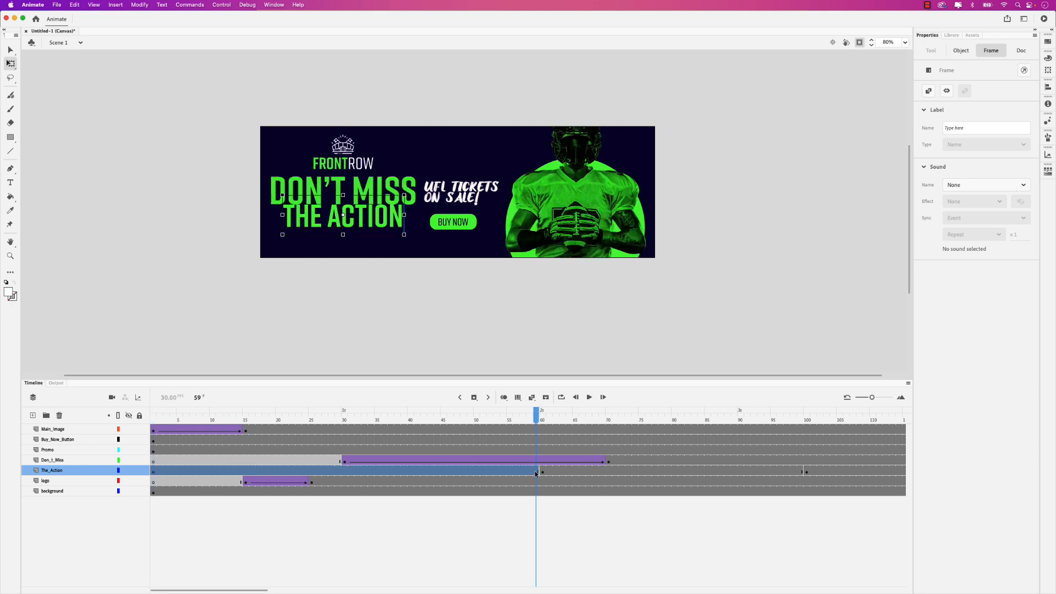
key("BackSpace")
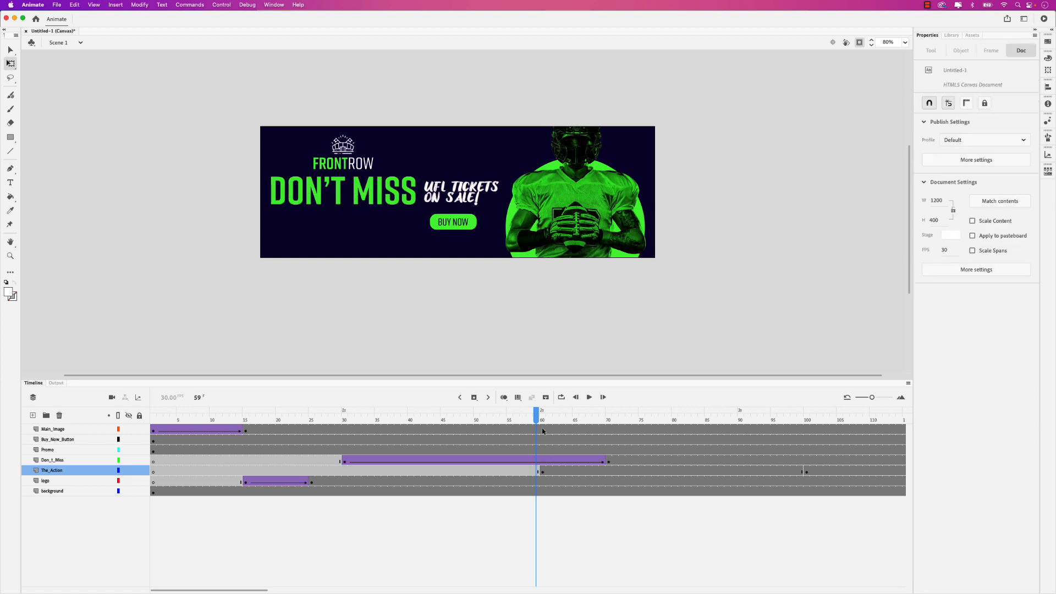
At frame 60, scale the THE ACTION text up to about 4357 px wide and set its alpha to 0%.
left_click(542, 472)
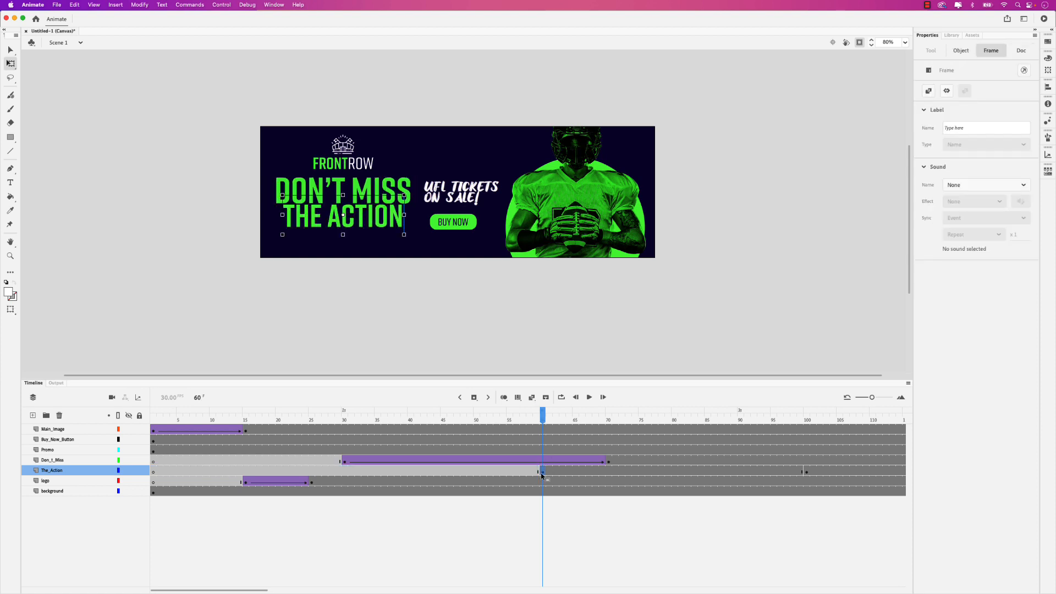
left_click(12, 68)
left_click_drag(404, 234, 575, 289)
scroll(438, 290, "down", 2)
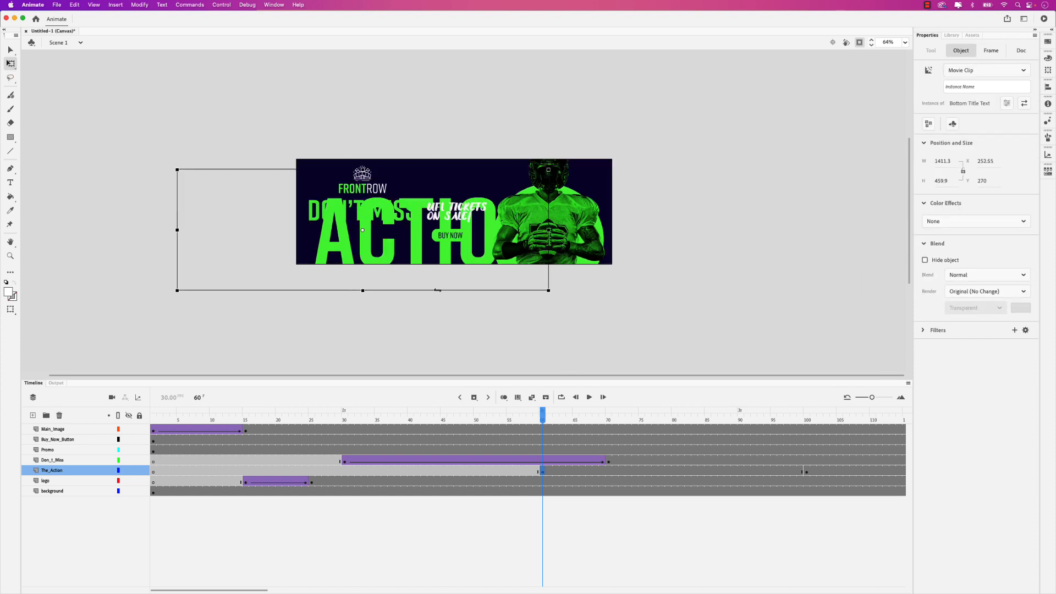
scroll(437, 290, "down", 3)
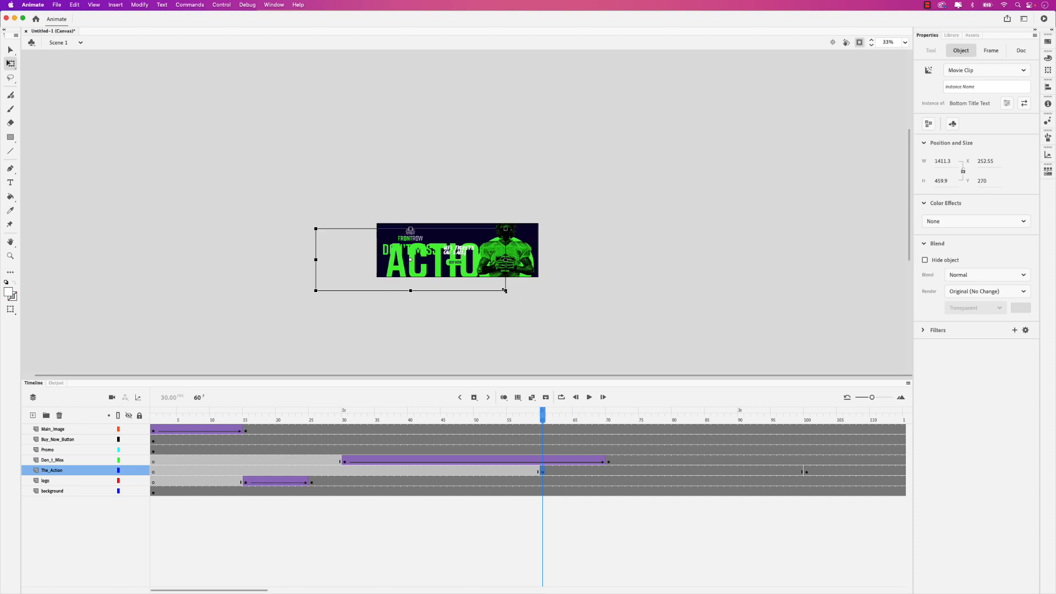
left_click_drag(505, 290, 704, 357)
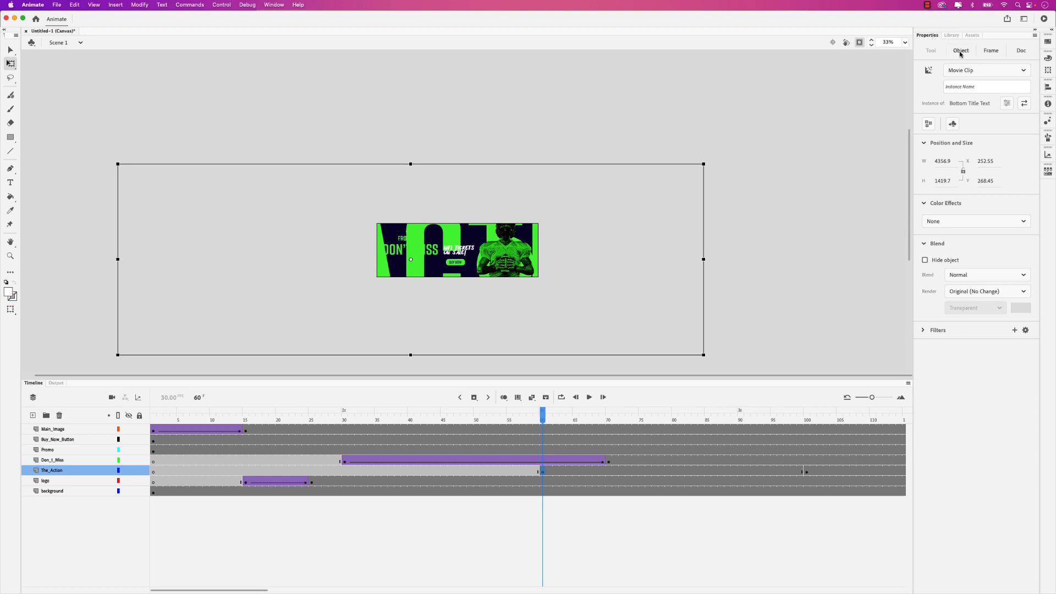
left_click(964, 221)
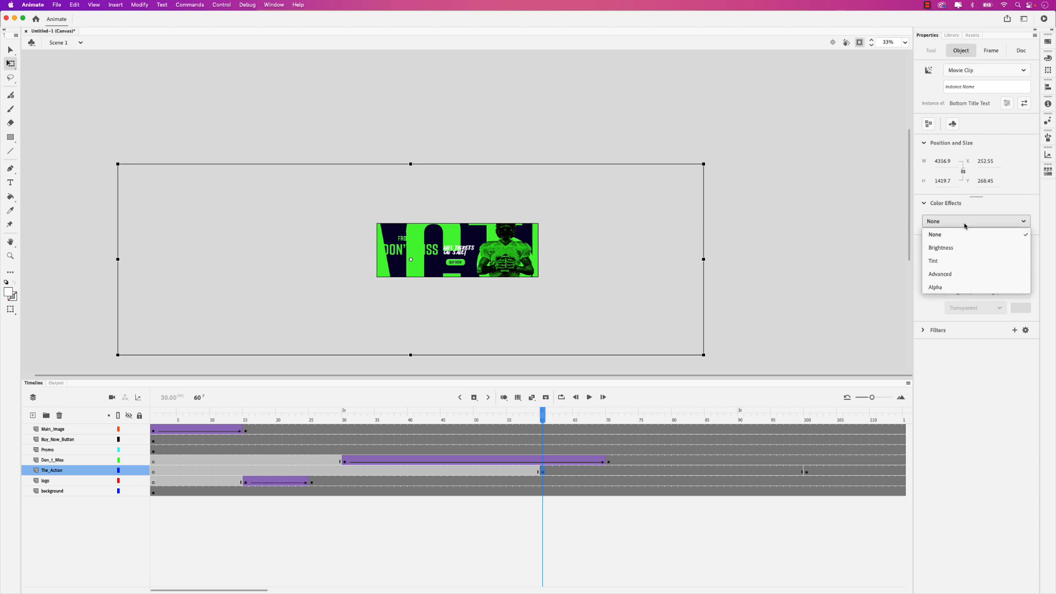
left_click(954, 288)
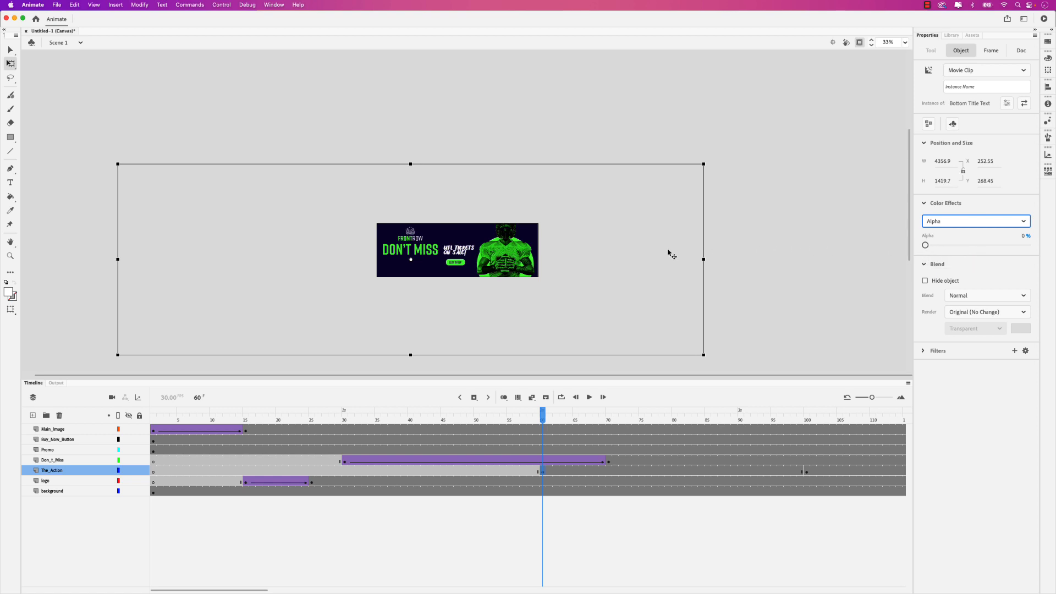
Create a classic tween on the The_Action layer between the keyframes at frames 60 and 100.
left_click(372, 465)
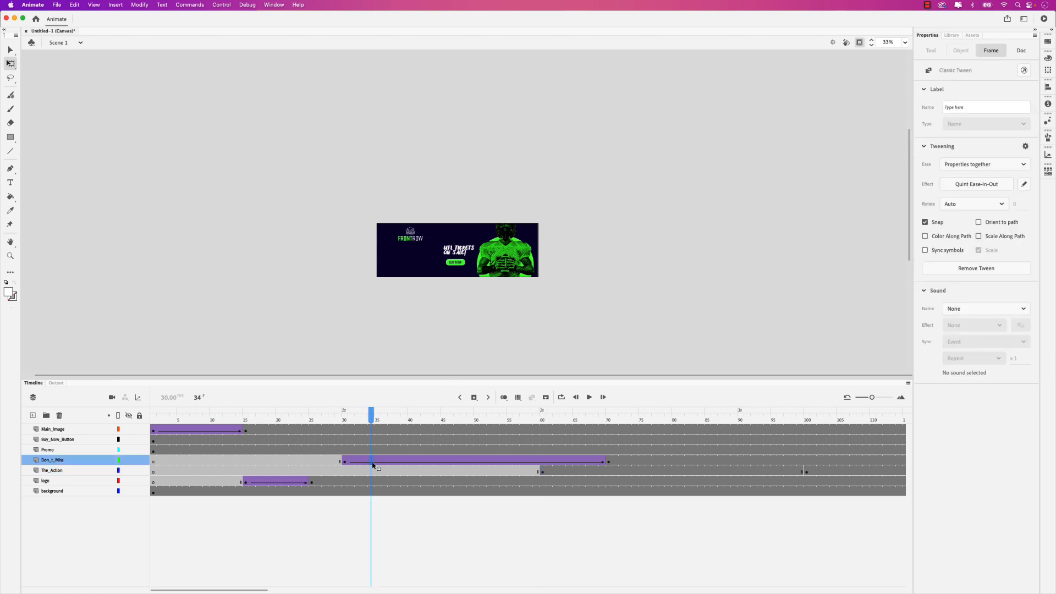
left_click_drag(370, 416, 613, 456)
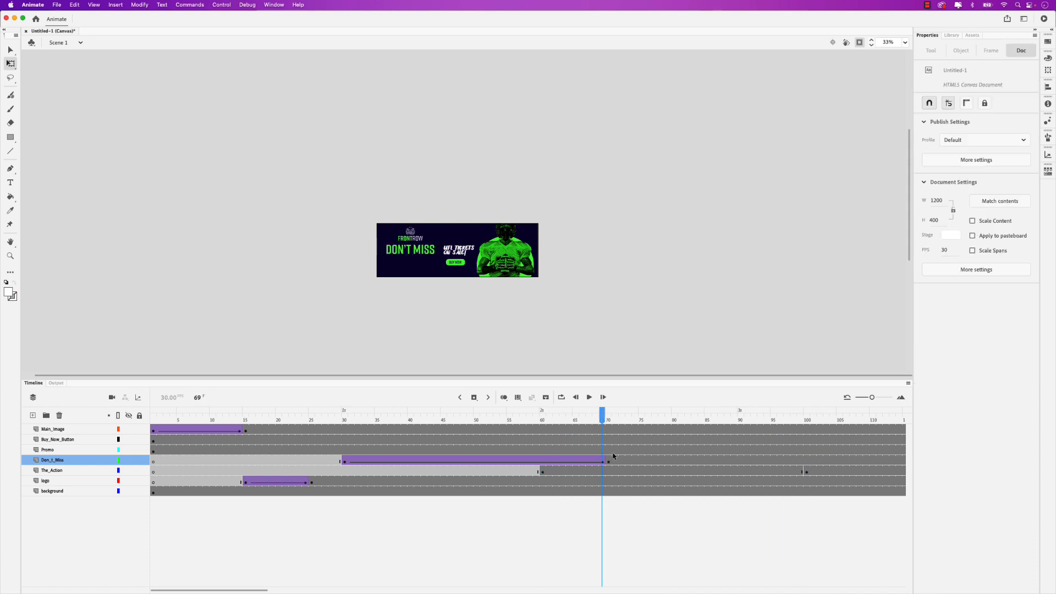
left_click(627, 470)
right_click(626, 471)
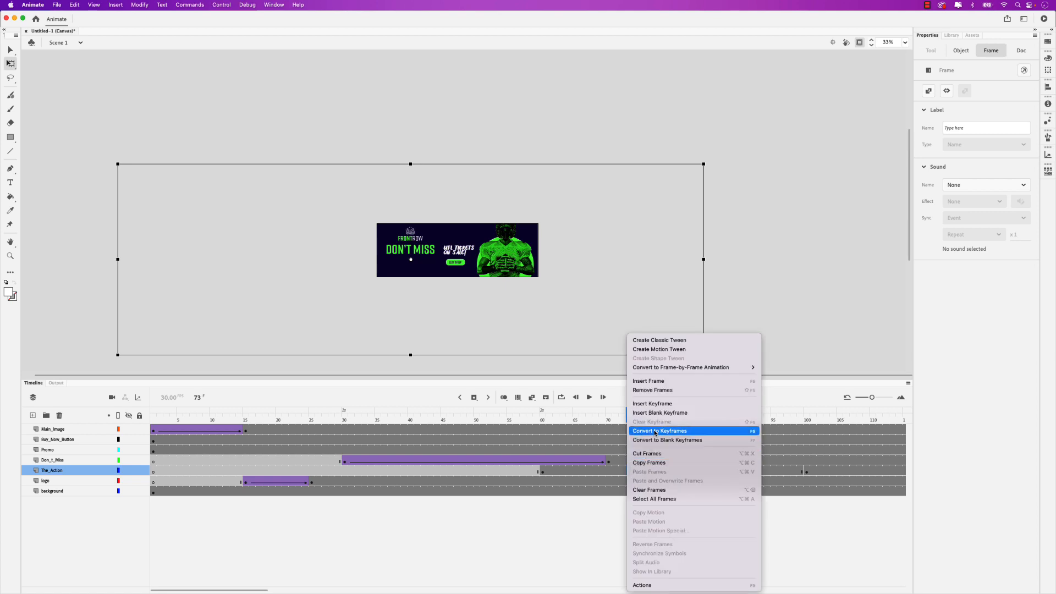
left_click(651, 343)
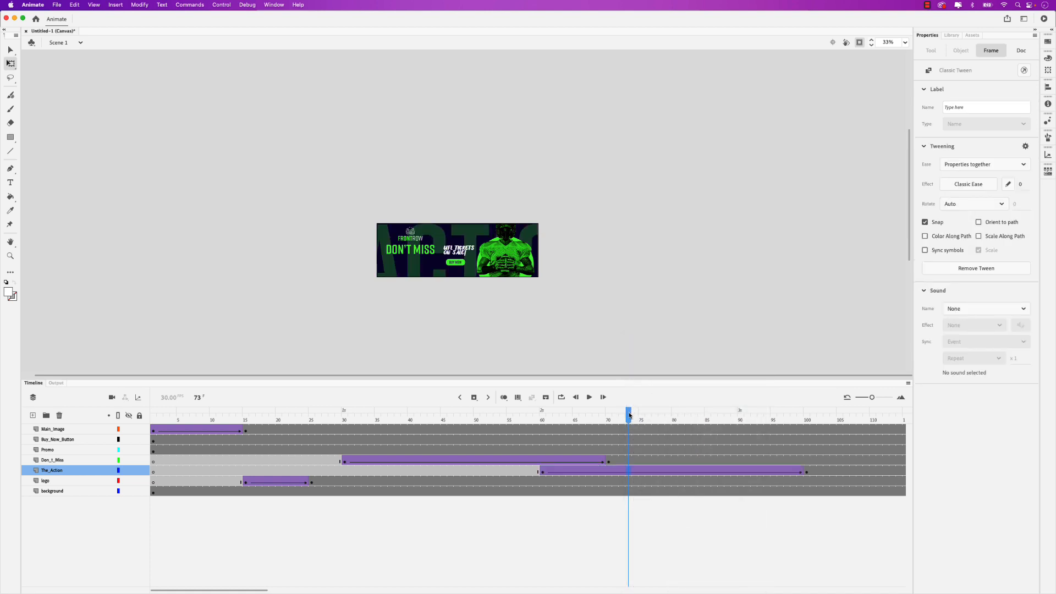
Play the animation from frame 30 to preview both headline tweens.
left_click_drag(628, 416, 341, 410)
key("Return")
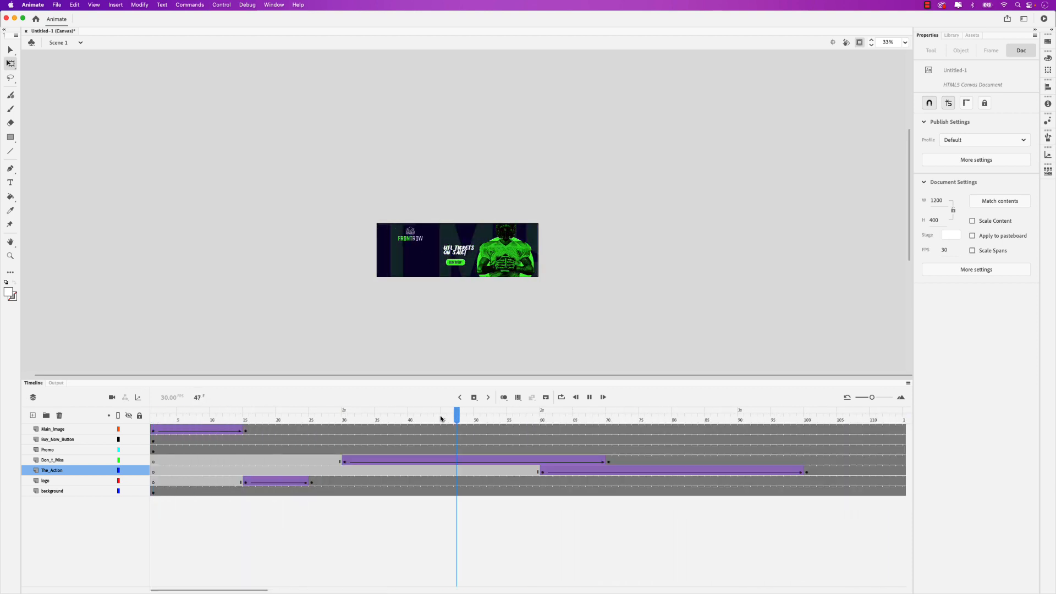
key("Return")
Apply a Quint Ease-In-Out effect to the The_Action layer's classic tween.
left_click(605, 472)
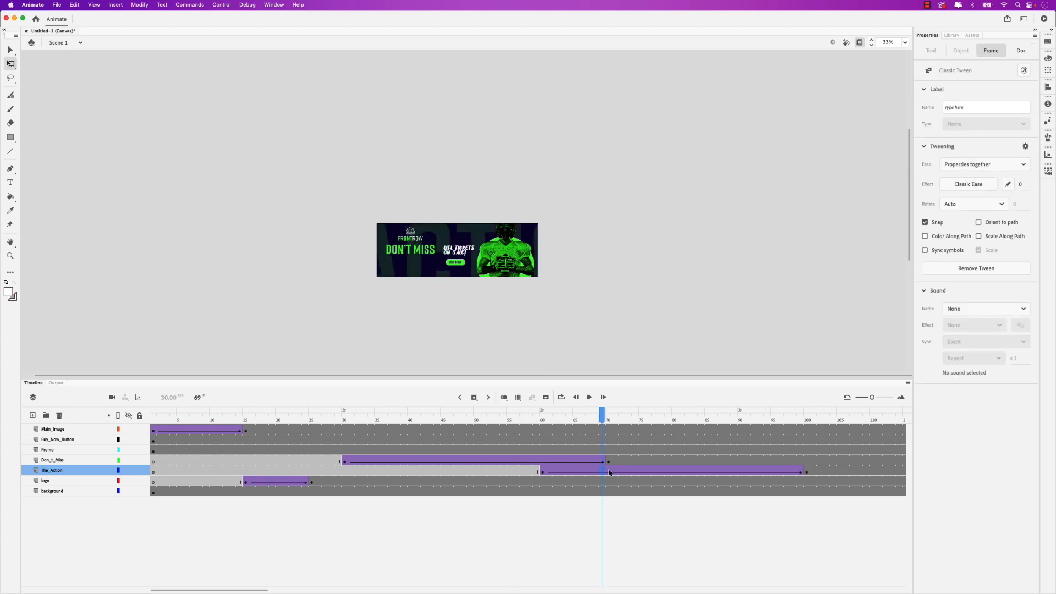
left_click(984, 190)
left_click(781, 256)
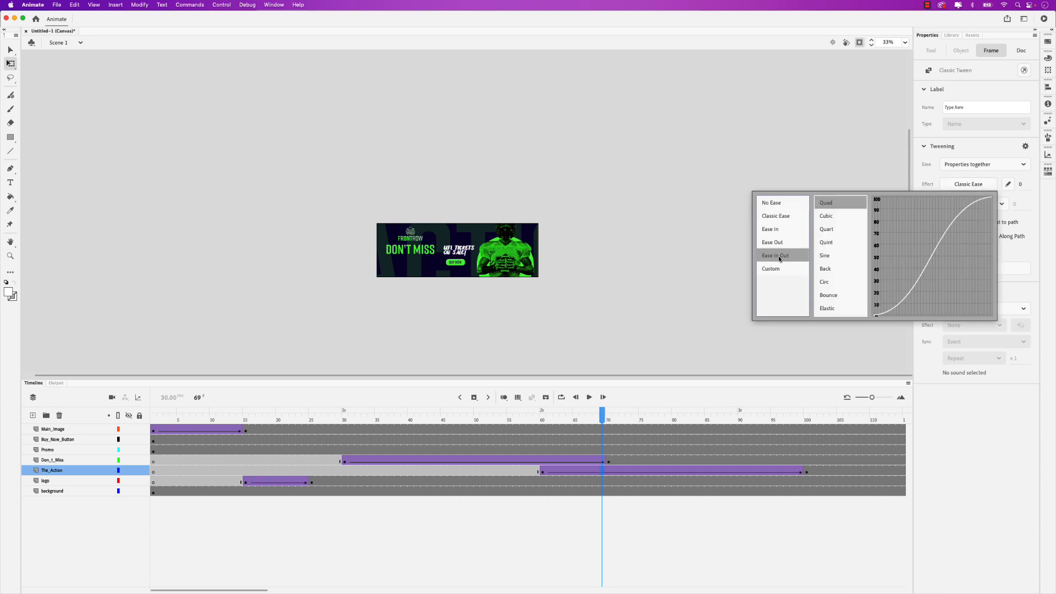
double_click(826, 247)
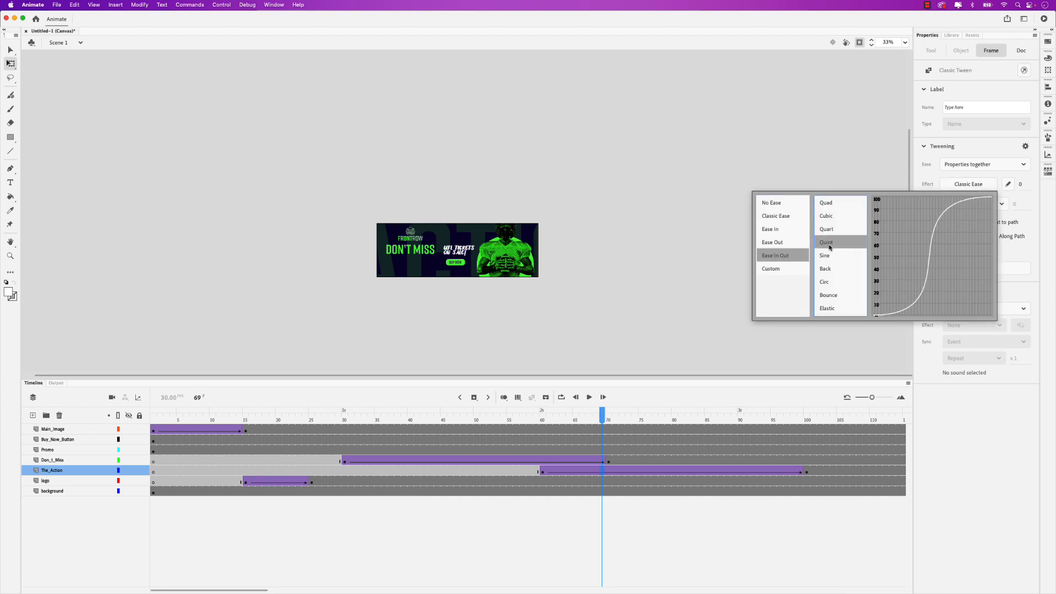
Play the whole banner animation from frame 1 and review the timeline through frame 120.
left_click_drag(605, 414, 147, 413)
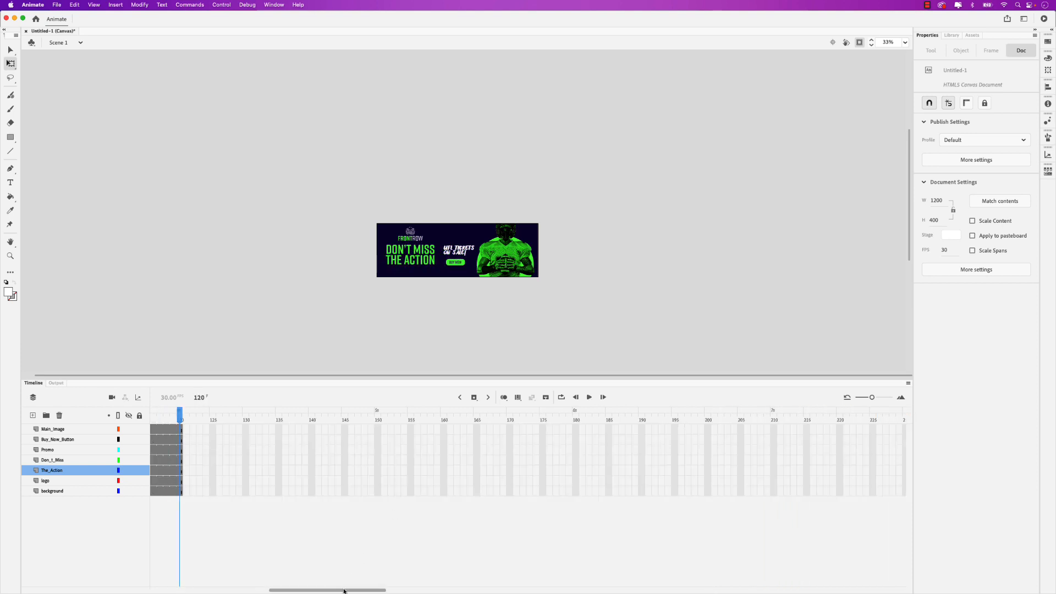
left_click_drag(348, 589, 219, 586)
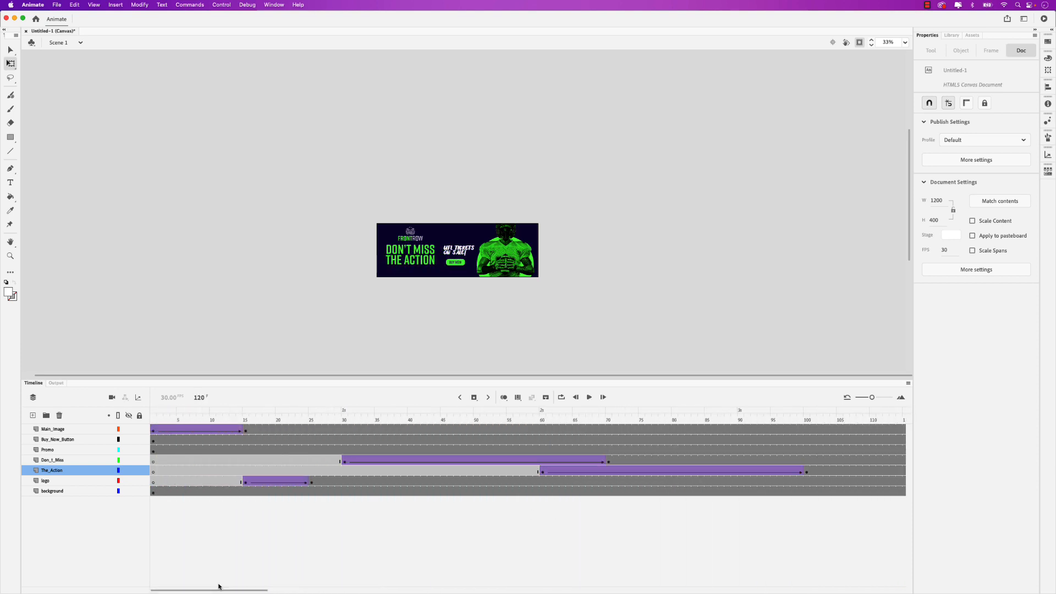
scroll(547, 427, "right", 10)
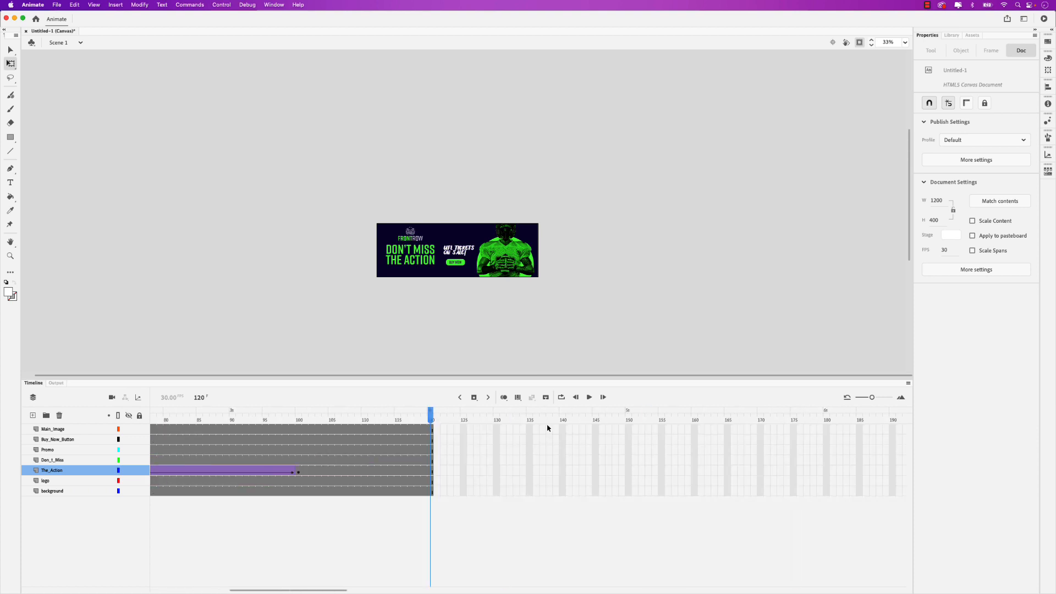
scroll(547, 427, "left", 7)
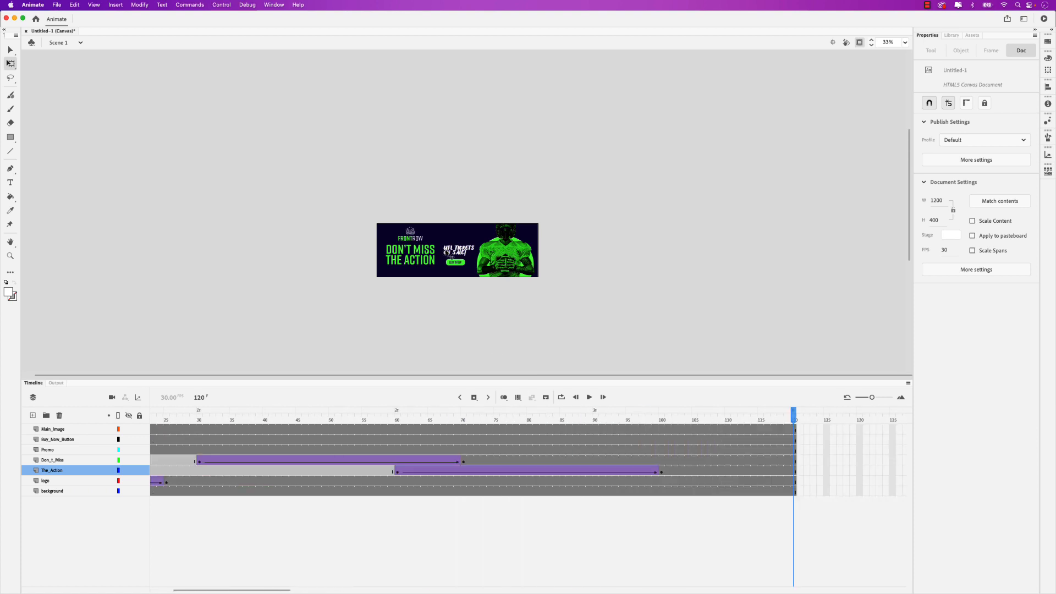
Convert the UFL TICKETS ON SALE! text to a Movie Clip symbol named Promo Text.
scroll(457, 256, "up", 5)
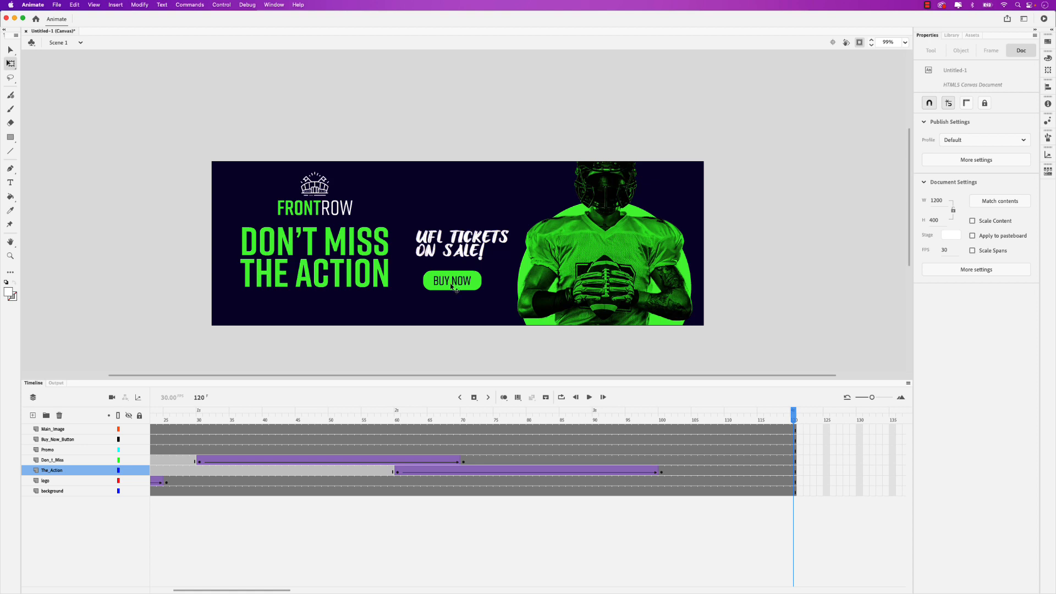
left_click(462, 247)
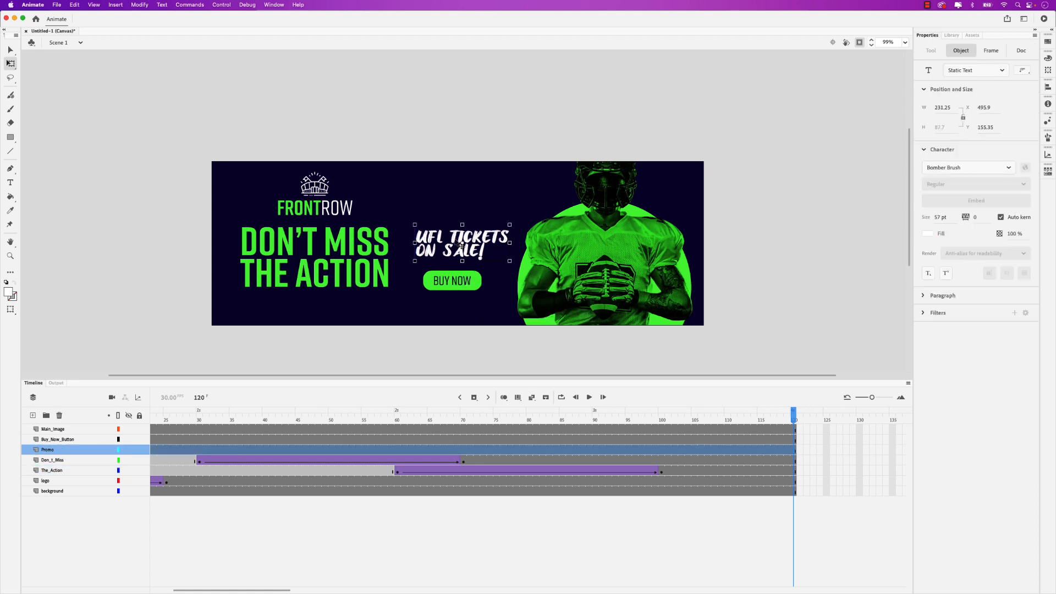
right_click(454, 241)
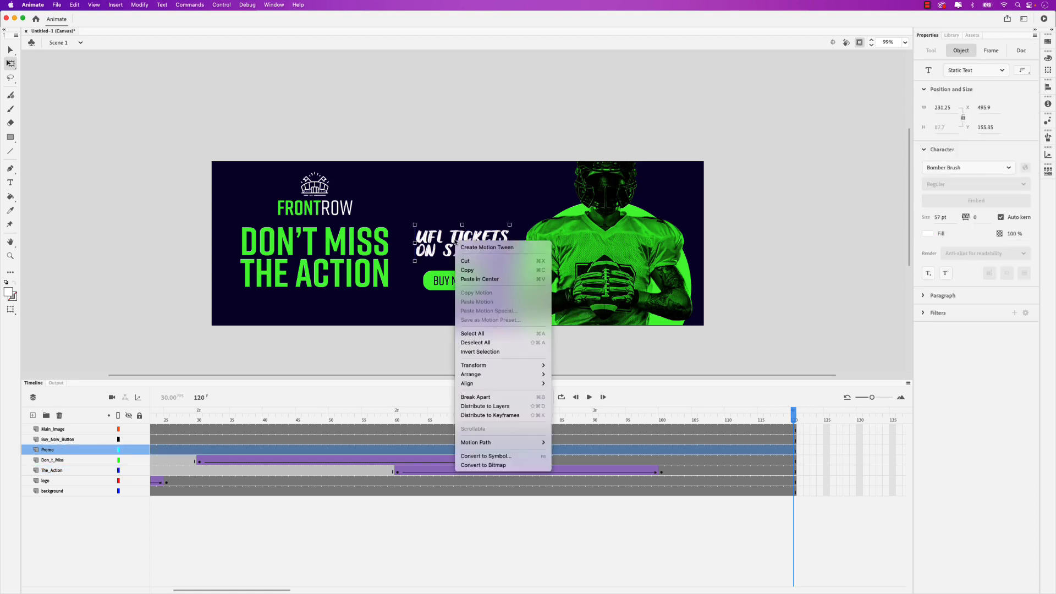
left_click(484, 456)
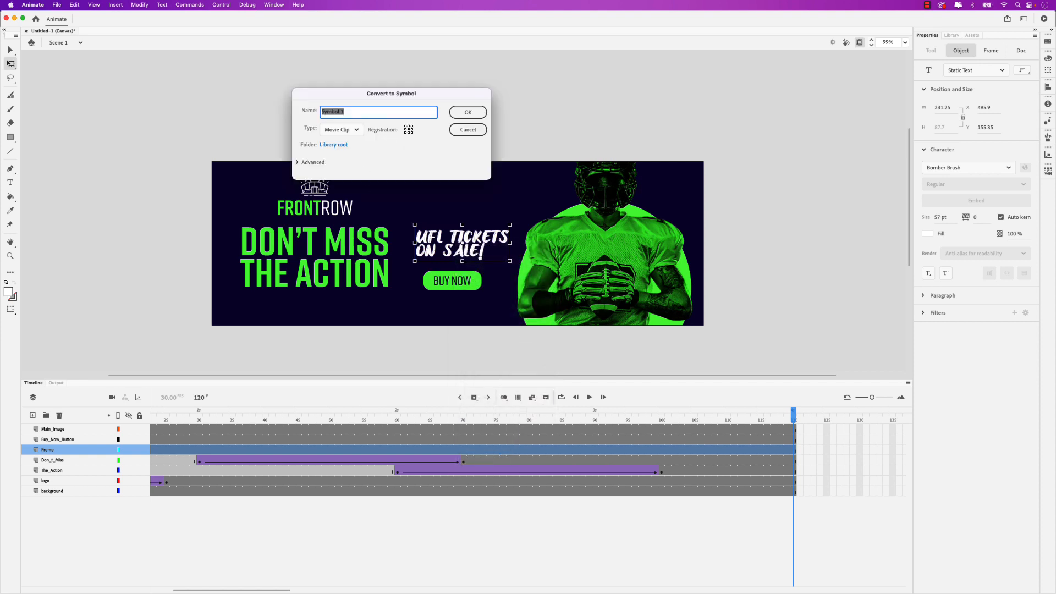
type("Promo Text")
left_click(476, 115)
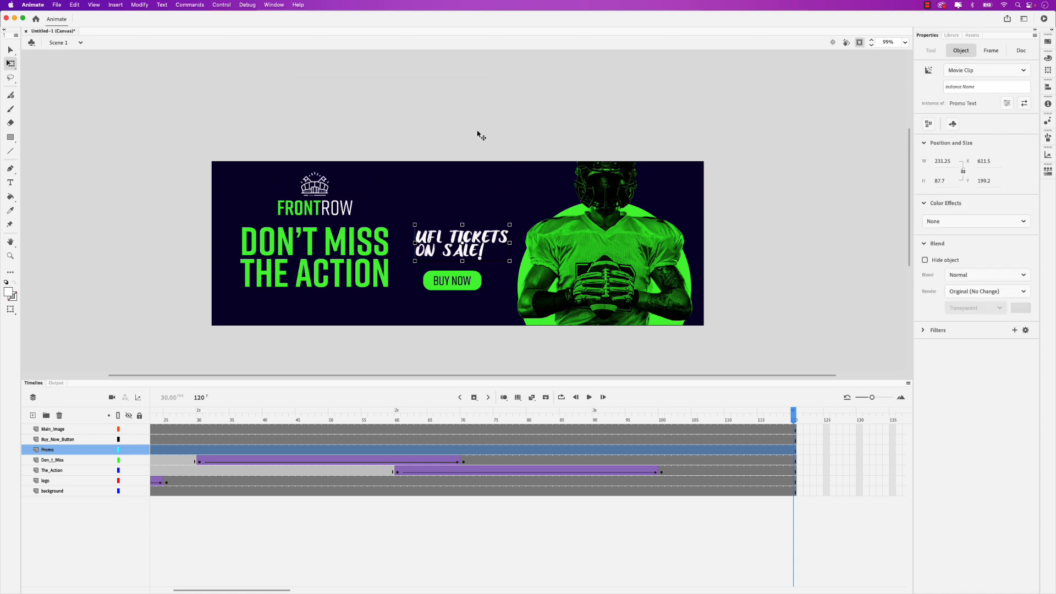
Convert the BUY NOW group to a Button symbol named Buy Now.
left_click(469, 286)
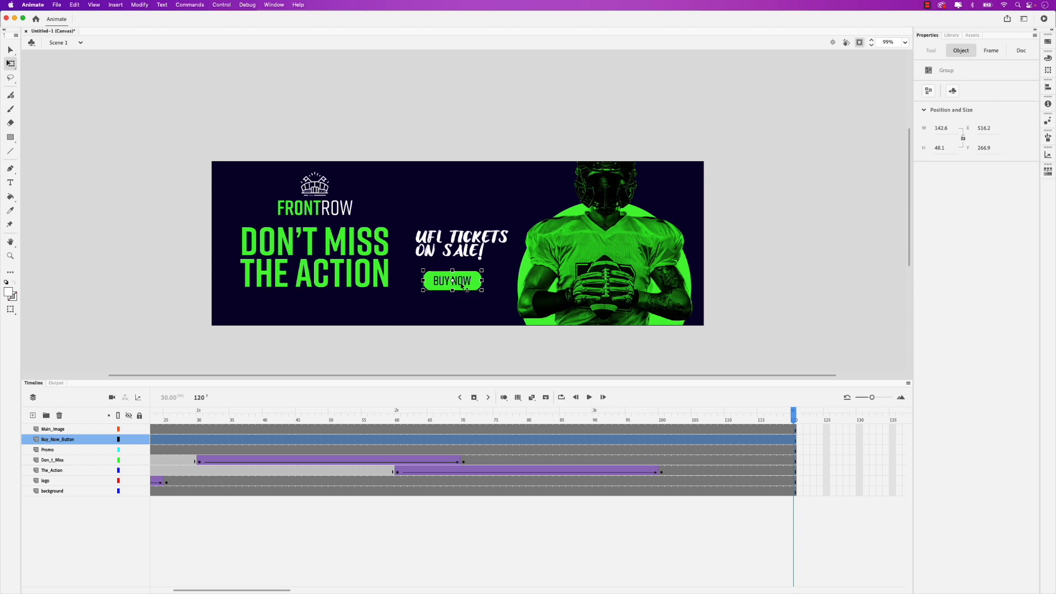
right_click(462, 285)
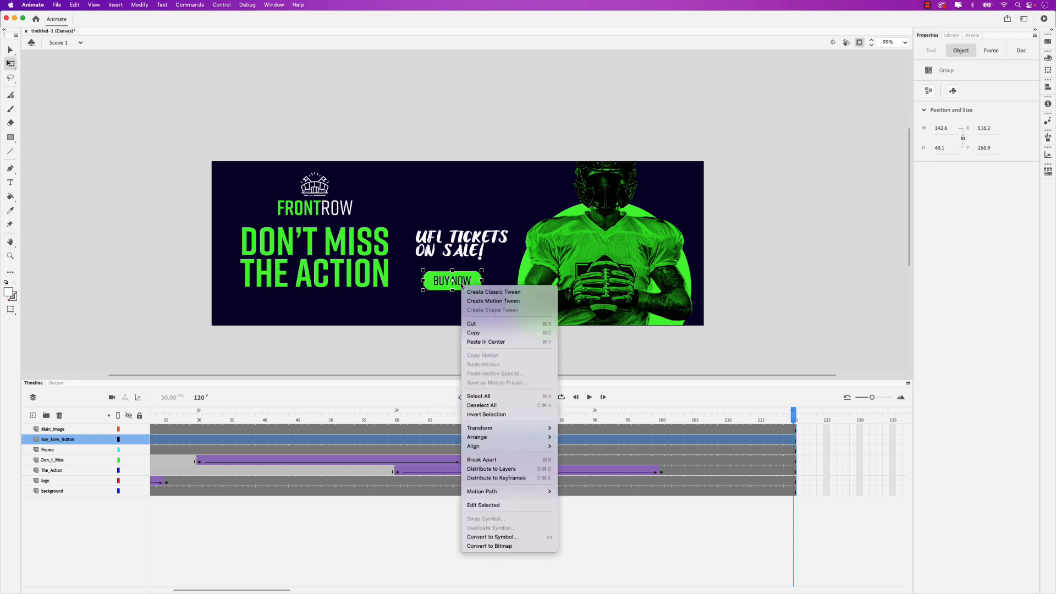
left_click(502, 536)
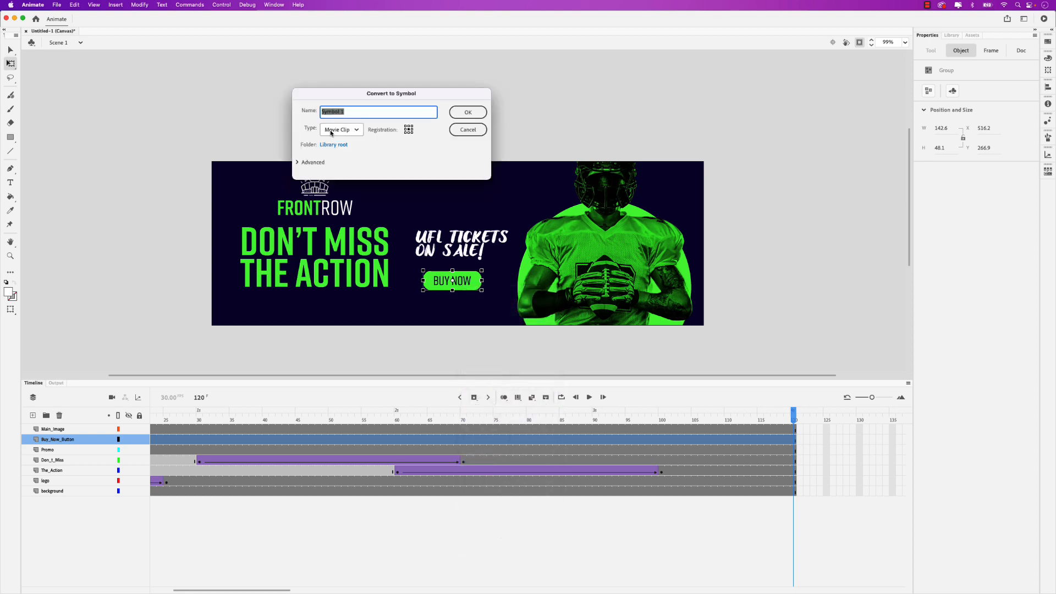
type("Buy Now")
left_click(328, 132)
left_click(344, 156)
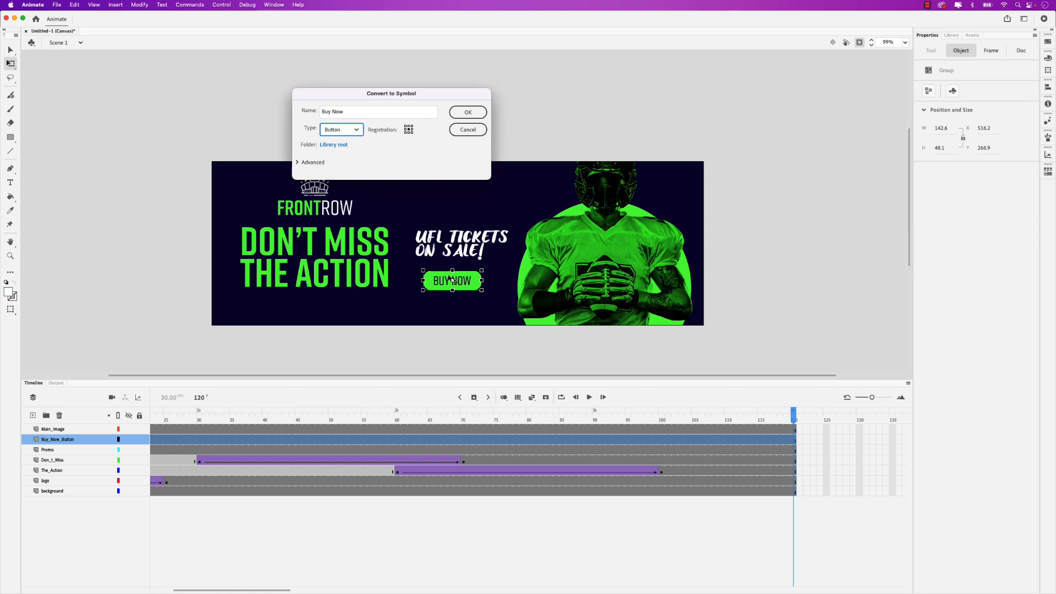
left_click(477, 115)
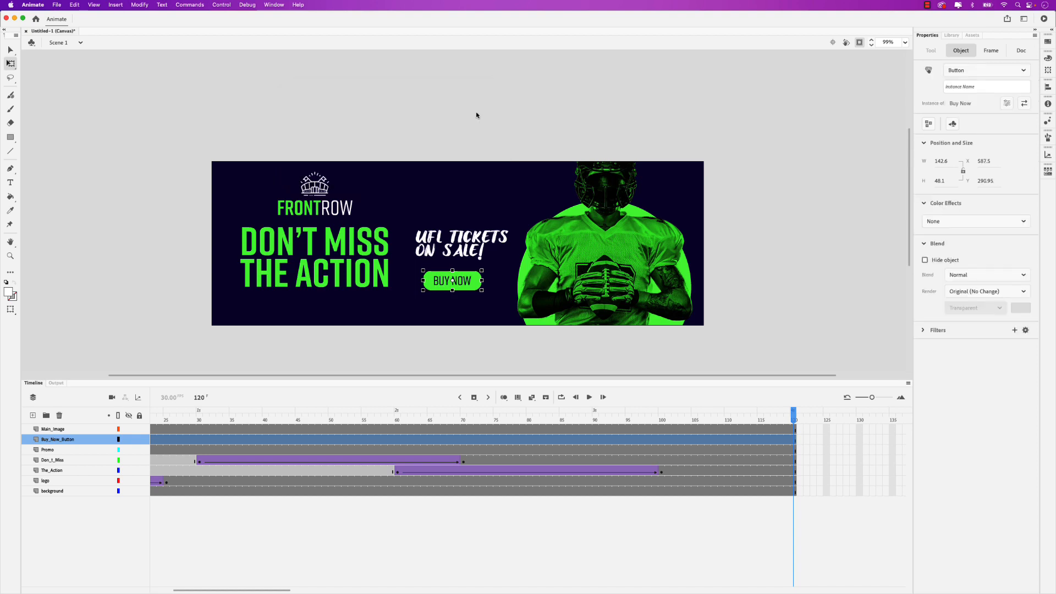
Insert keyframes at frame 90 on the Buy_Now_Button and Promo layers.
left_click_drag(793, 412, 596, 409)
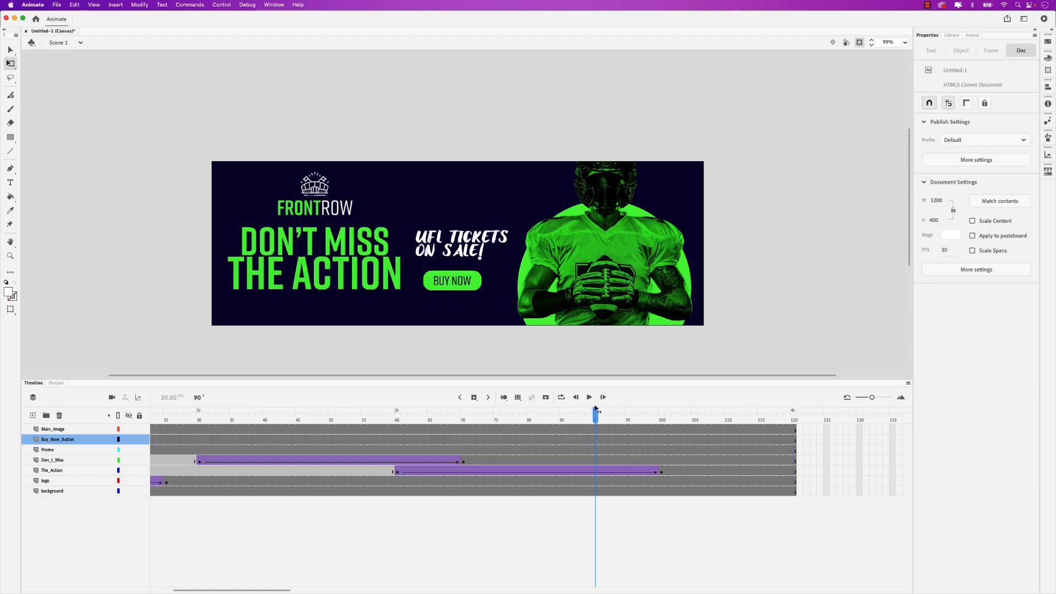
left_click(595, 440)
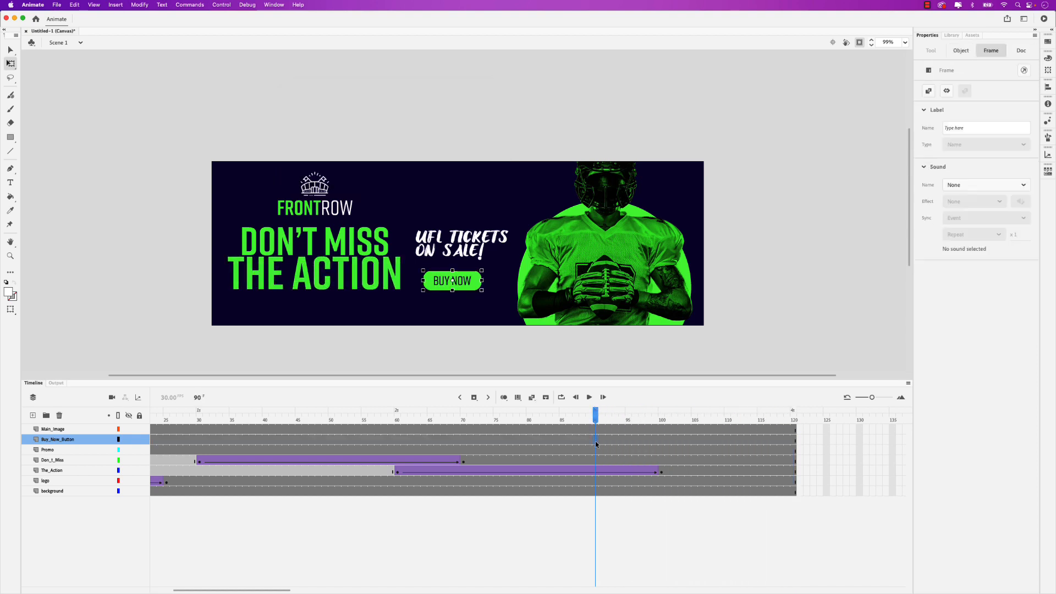
key("F6")
left_click(595, 449)
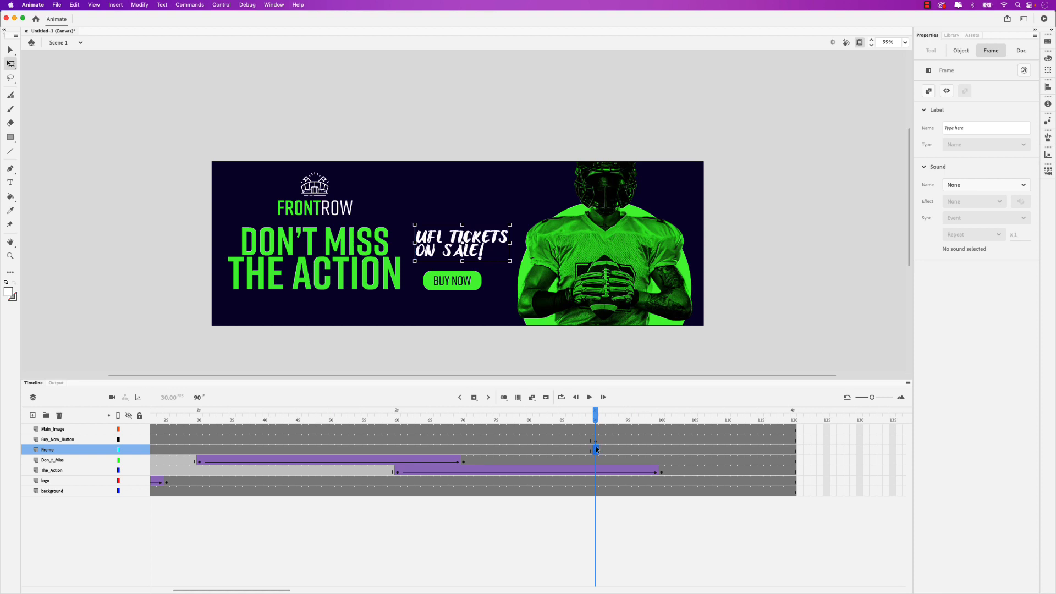
key("F6")
Insert keyframes at frame 110 on the Buy_Now_Button and Promo layers.
left_click(601, 419)
left_click_drag(601, 419, 727, 419)
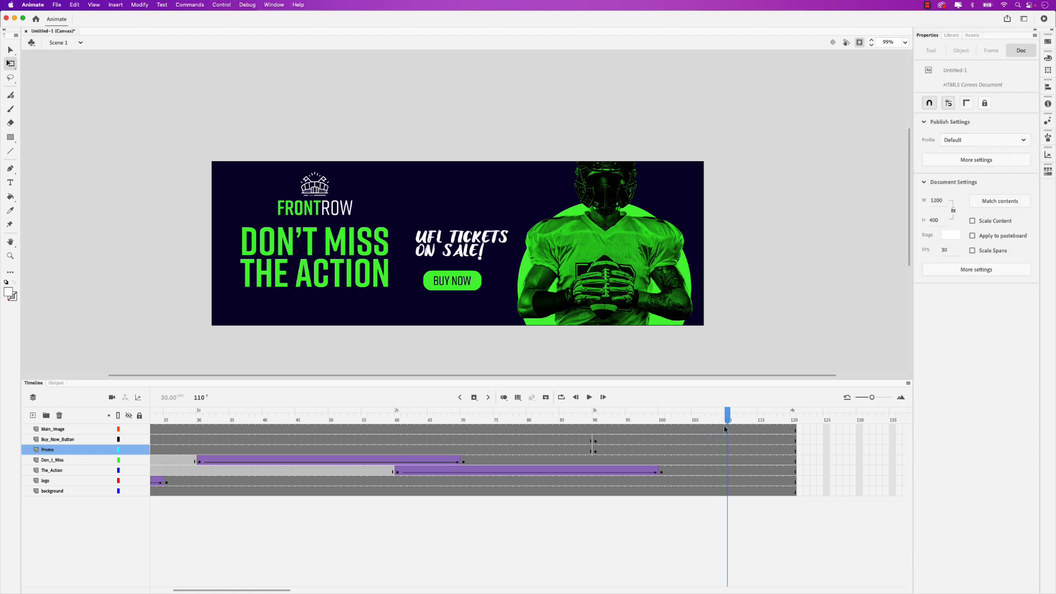
left_click(728, 440)
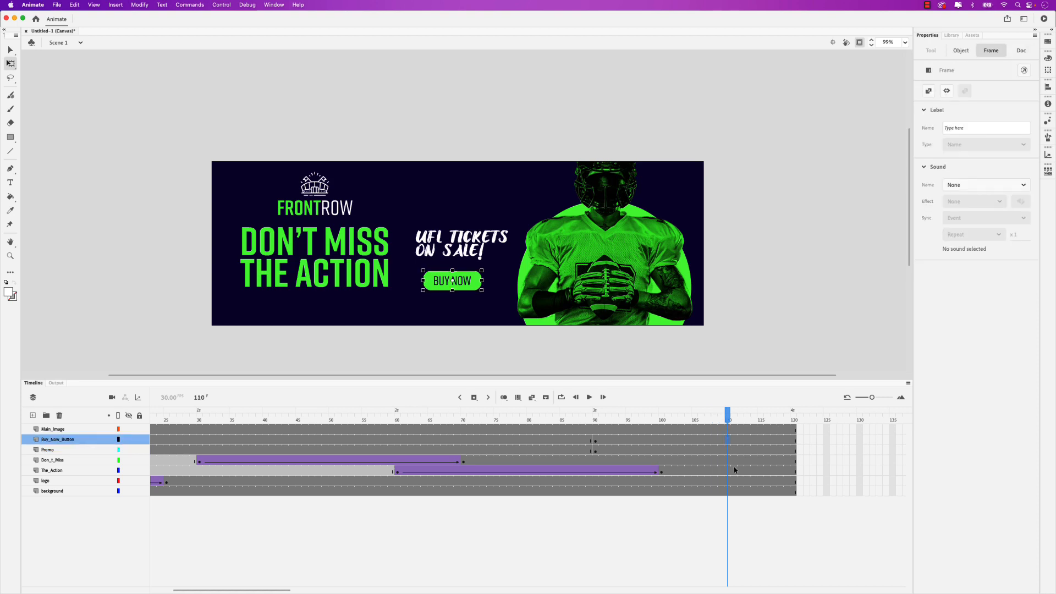
left_click(727, 450)
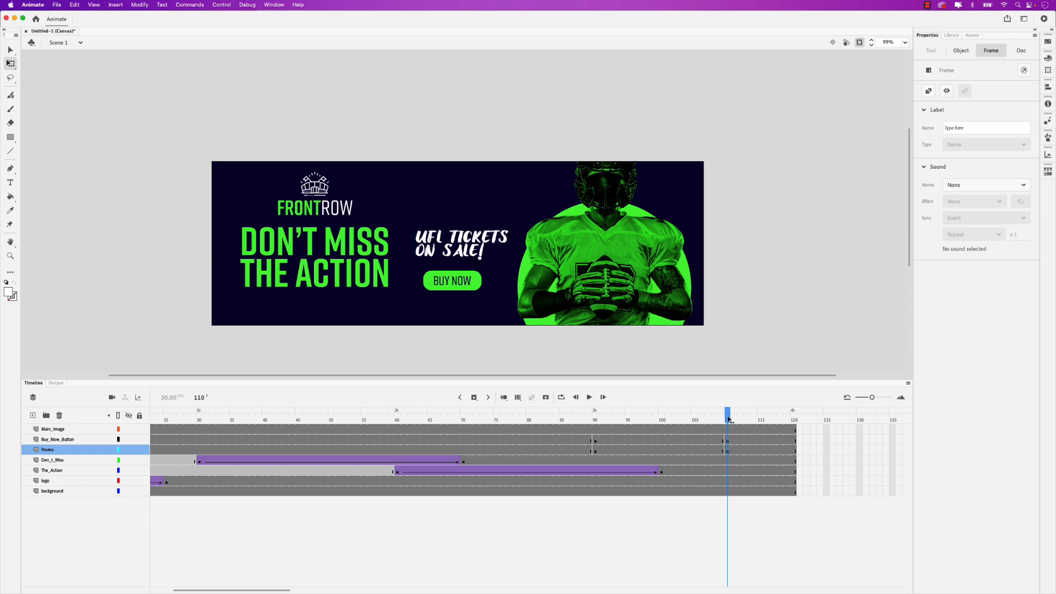
At frame 90 of the Promo layer, apply an Alpha color effect of 0% to the Promo Text instance.
left_click_drag(727, 418, 594, 424)
left_click(595, 440)
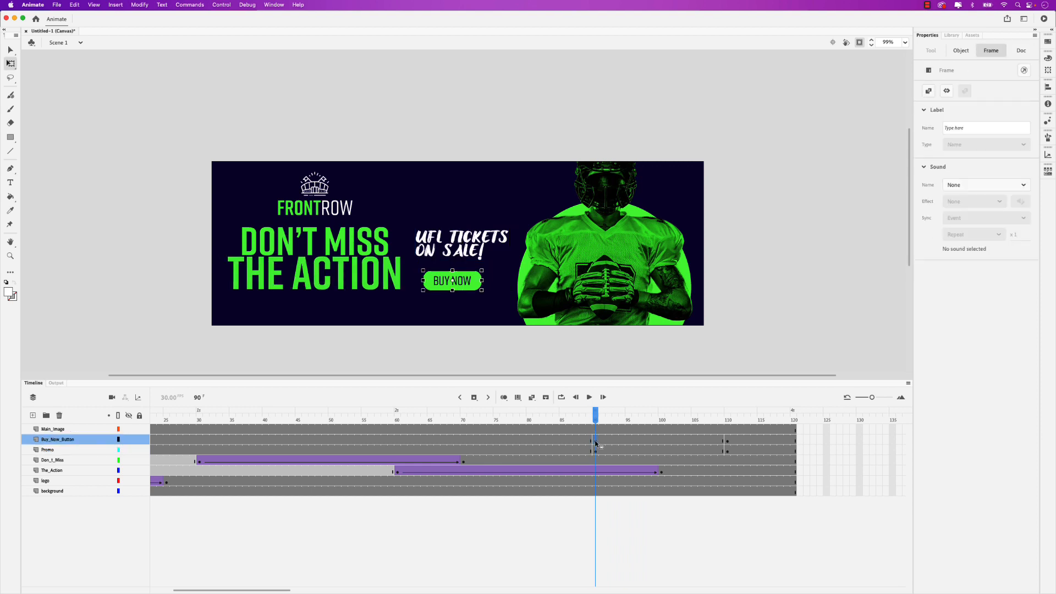
left_click(595, 451)
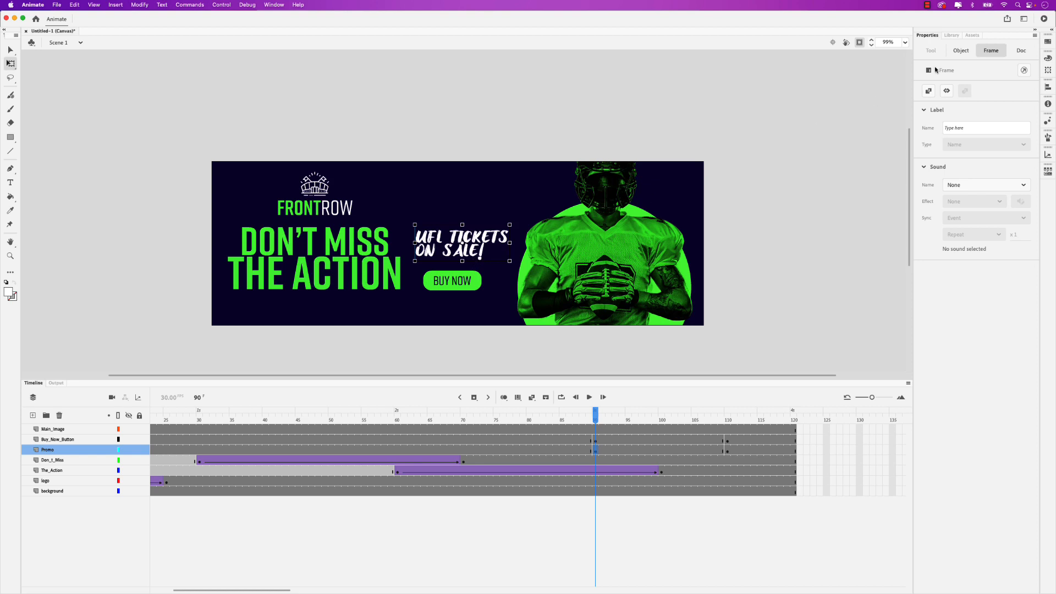
left_click(961, 51)
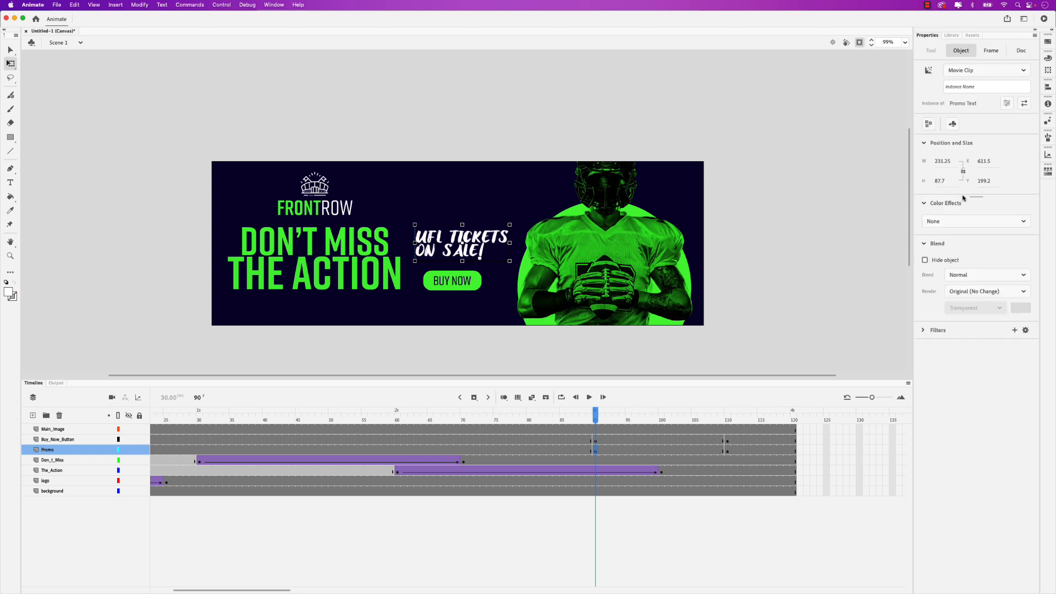
left_click(951, 222)
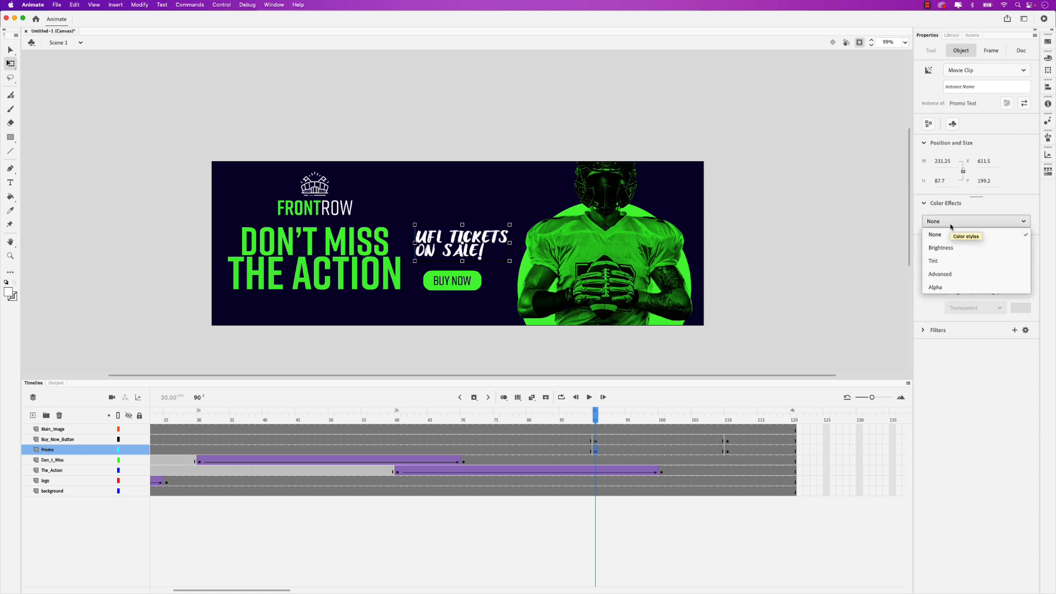
left_click(939, 287)
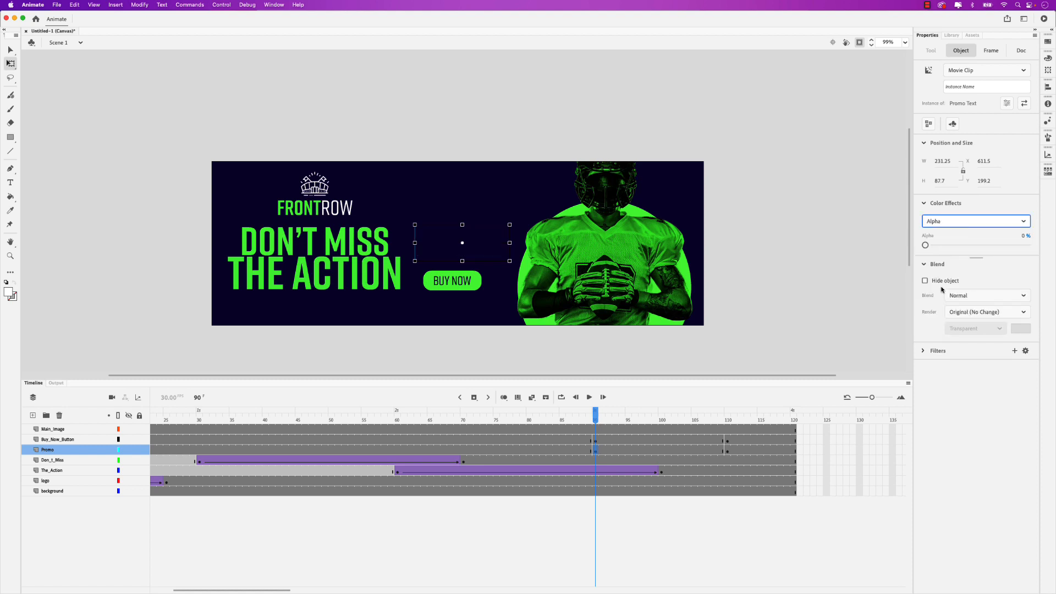
At frame 90 of the Buy_Now_Button layer, apply an Alpha color effect of 0% to the Buy Now instance.
left_click(595, 441)
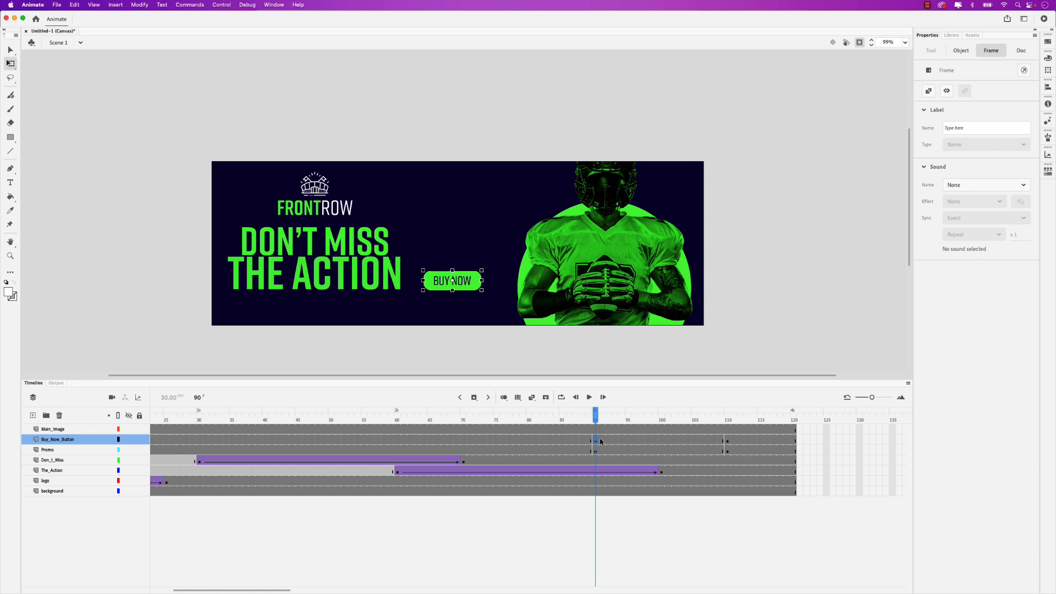
left_click(962, 185)
left_click(965, 51)
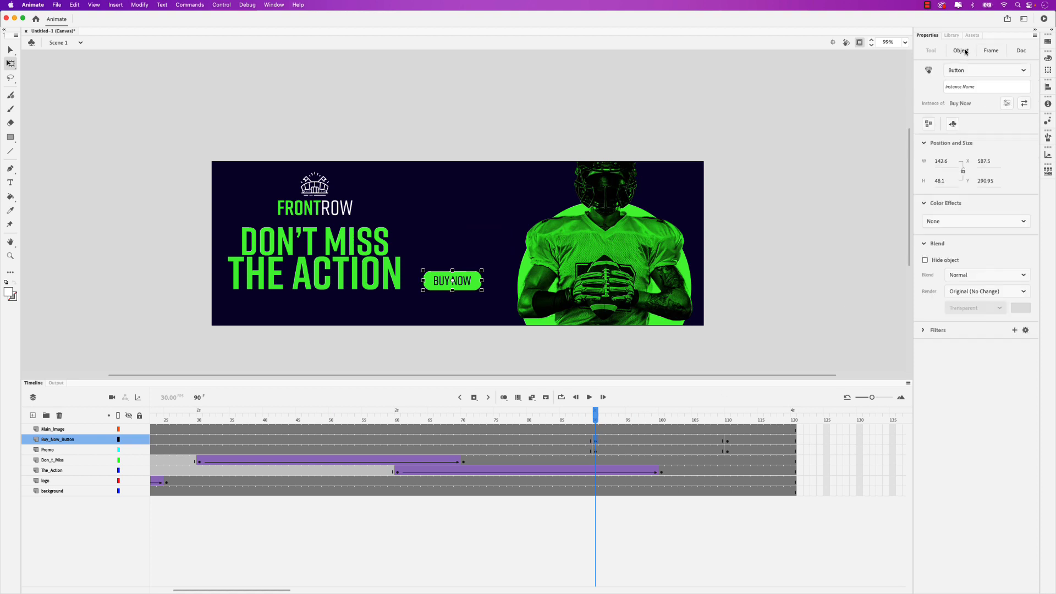
left_click(954, 221)
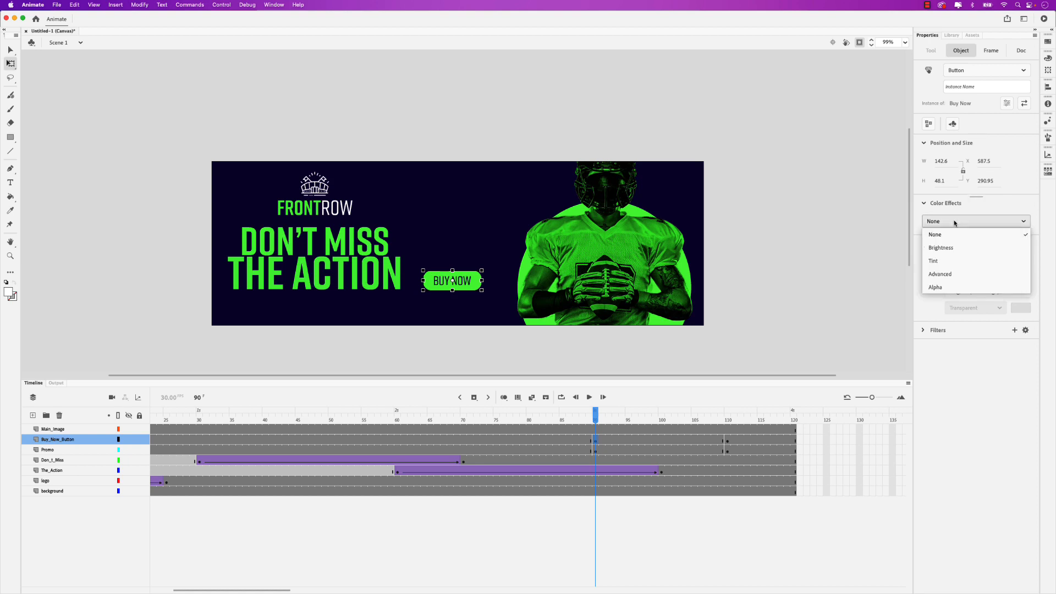
left_click(947, 287)
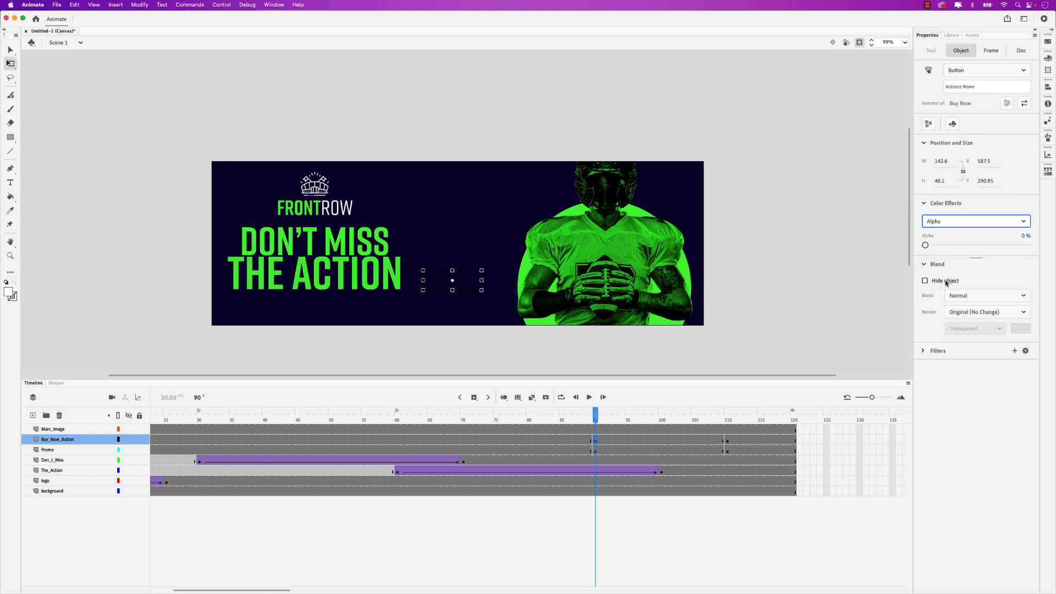
Create classic tweens between frames 90 and 110 on the Buy_Now_Button and Promo layers.
left_click(641, 441)
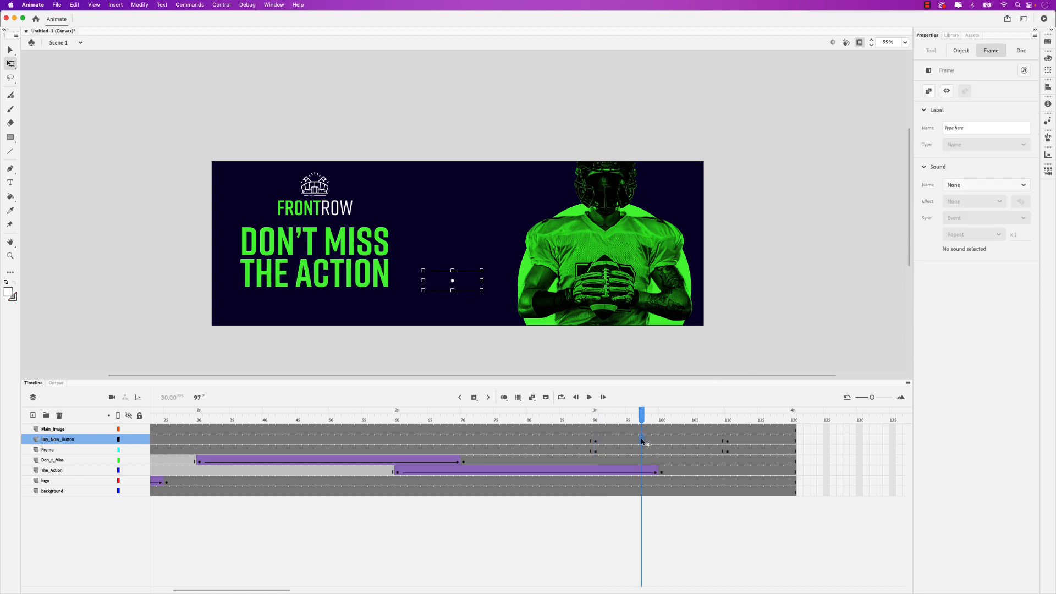
right_click(643, 441)
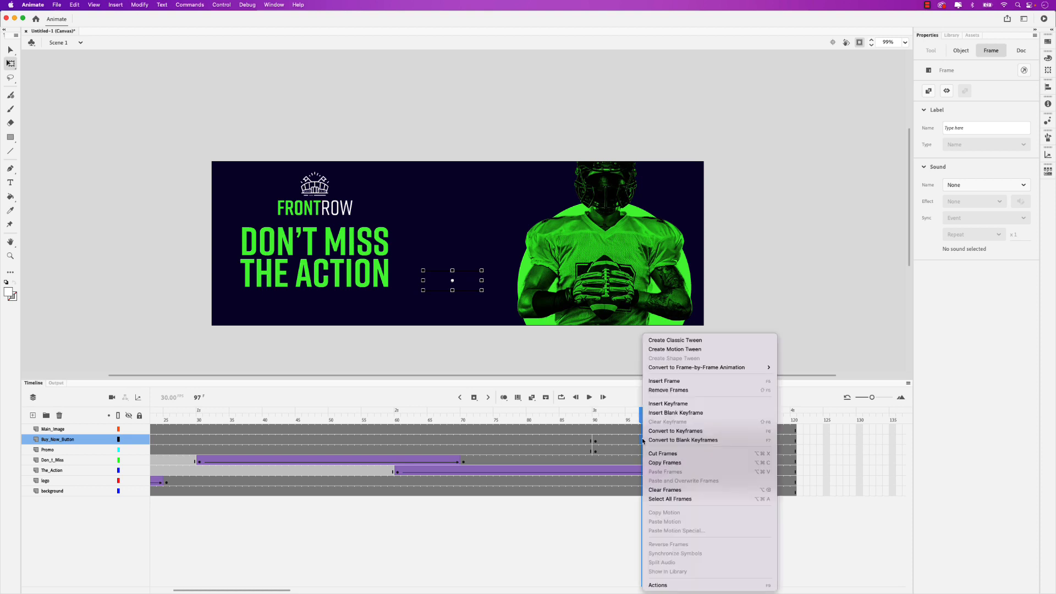
left_click(679, 340)
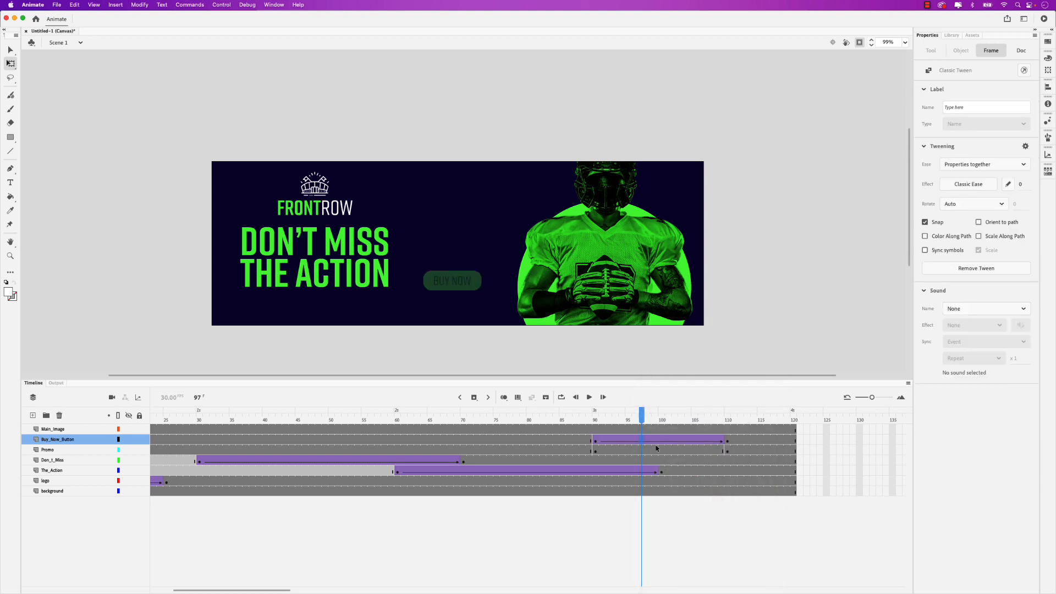
left_click(651, 451)
right_click(651, 451)
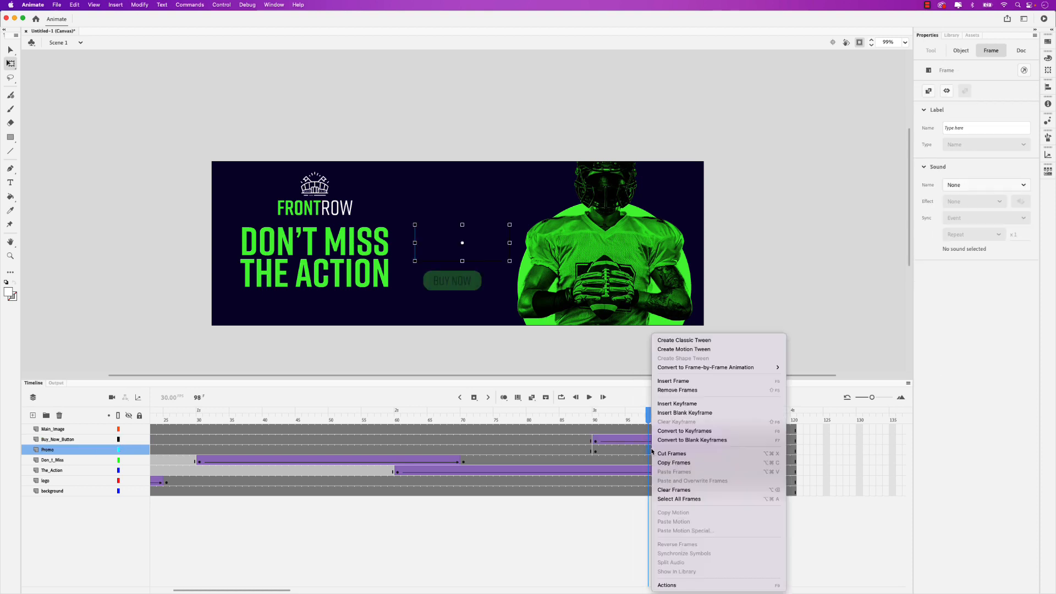
left_click(675, 341)
Delete the contents of frames 1 to 89 on the Buy_Now_Button and Promo layers.
scroll(198, 442, "left", 5)
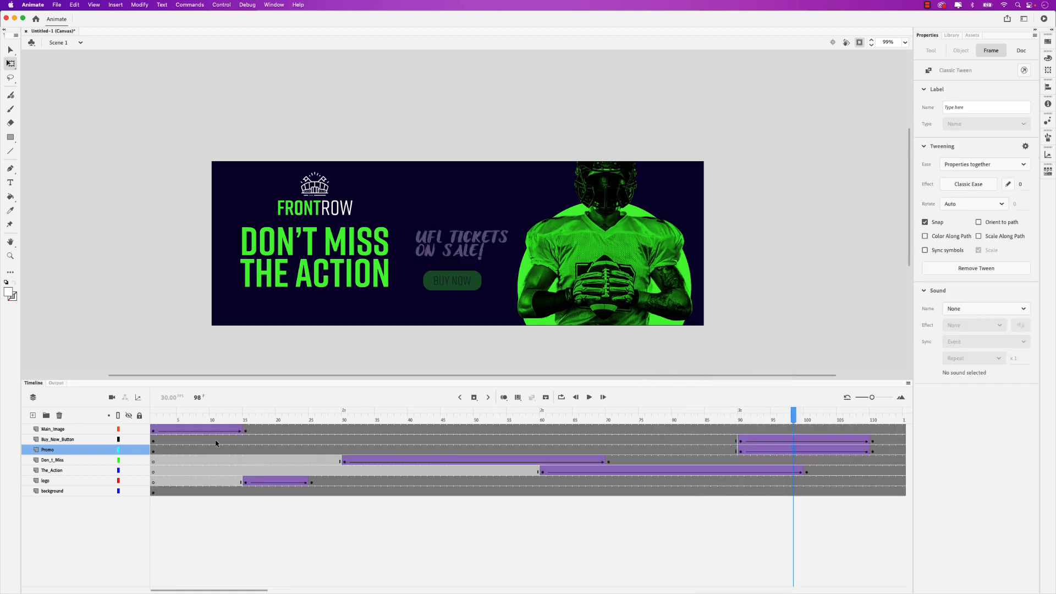
left_click(155, 441)
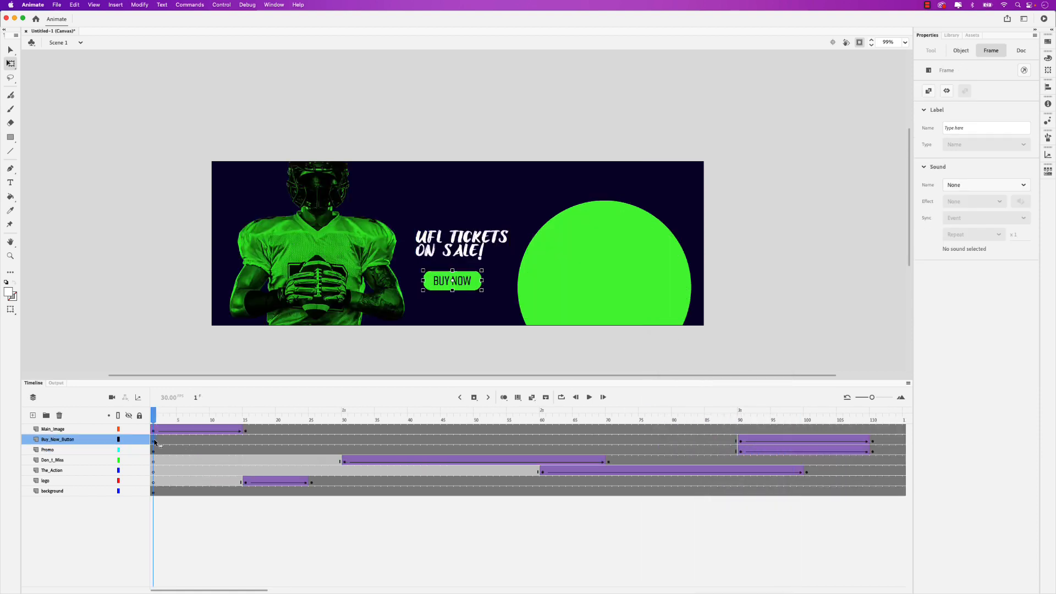
left_click(737, 452, "shift")
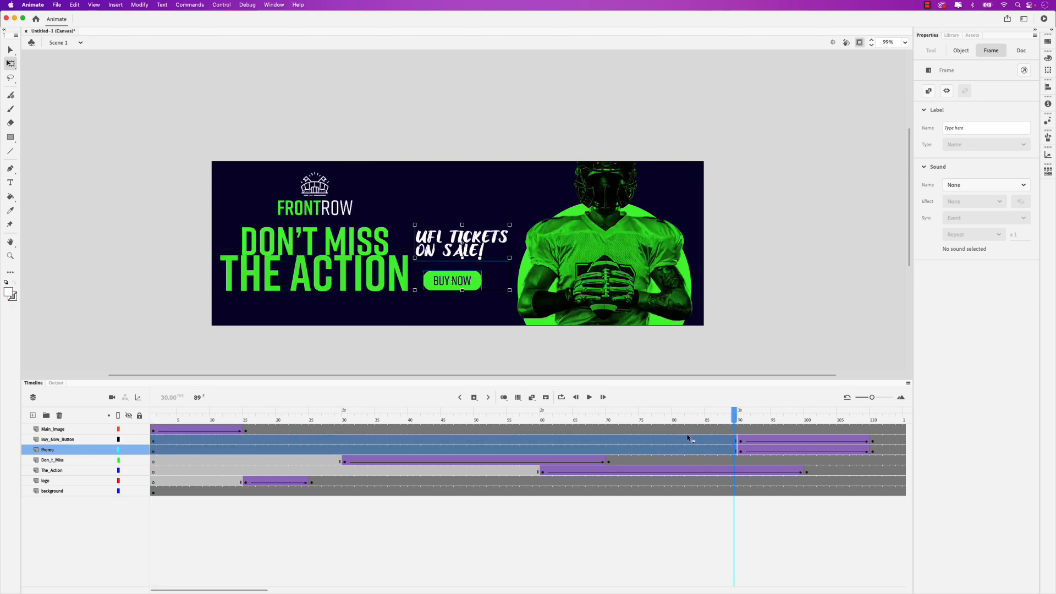
key("Delete")
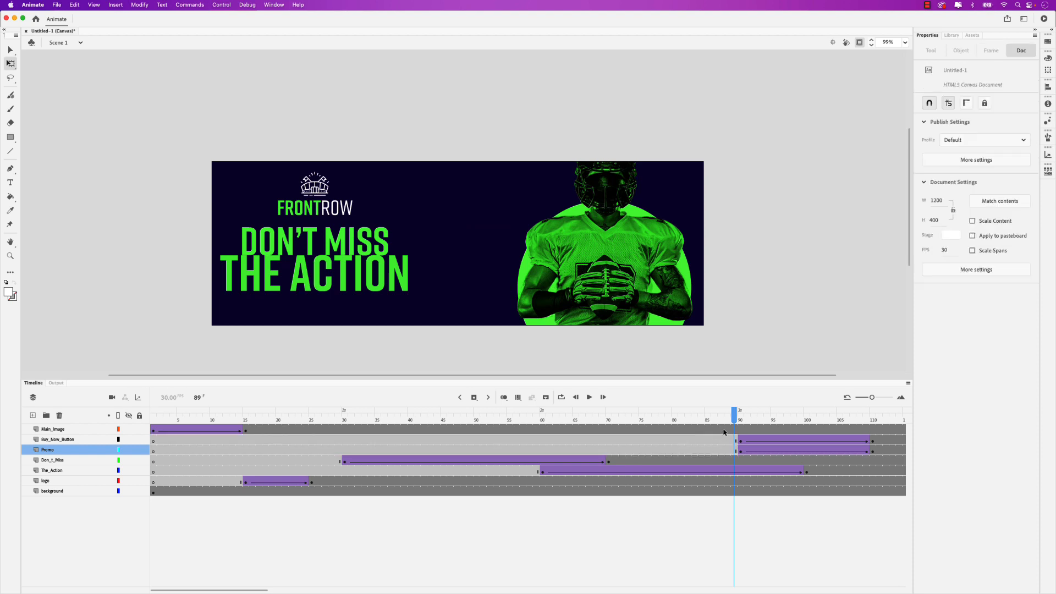
Play the whole banner animation from frame 1, then return the playhead to frame 1.
left_click_drag(733, 418, 143, 415)
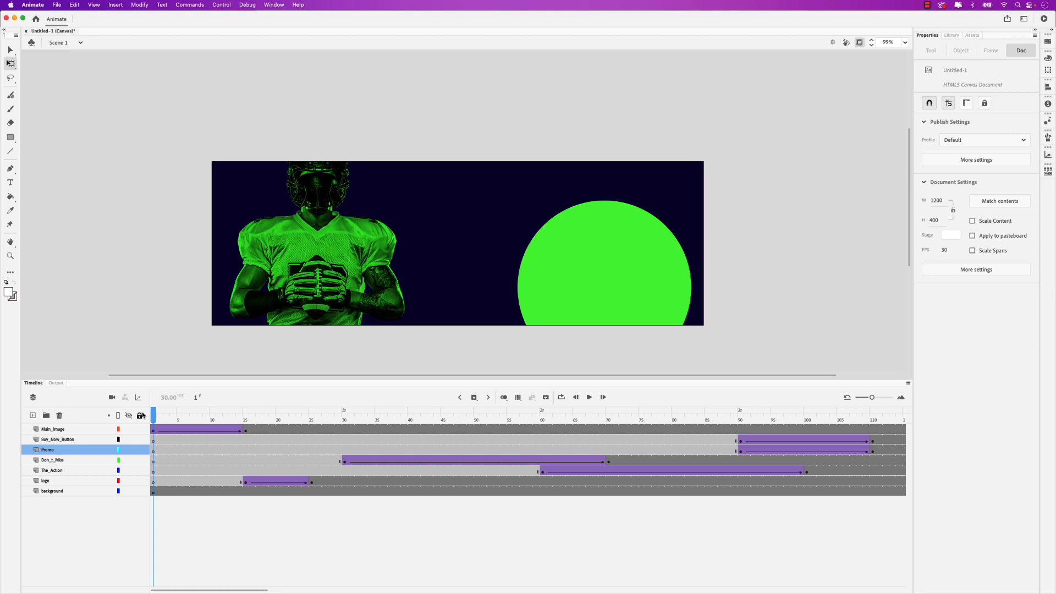
key("Return")
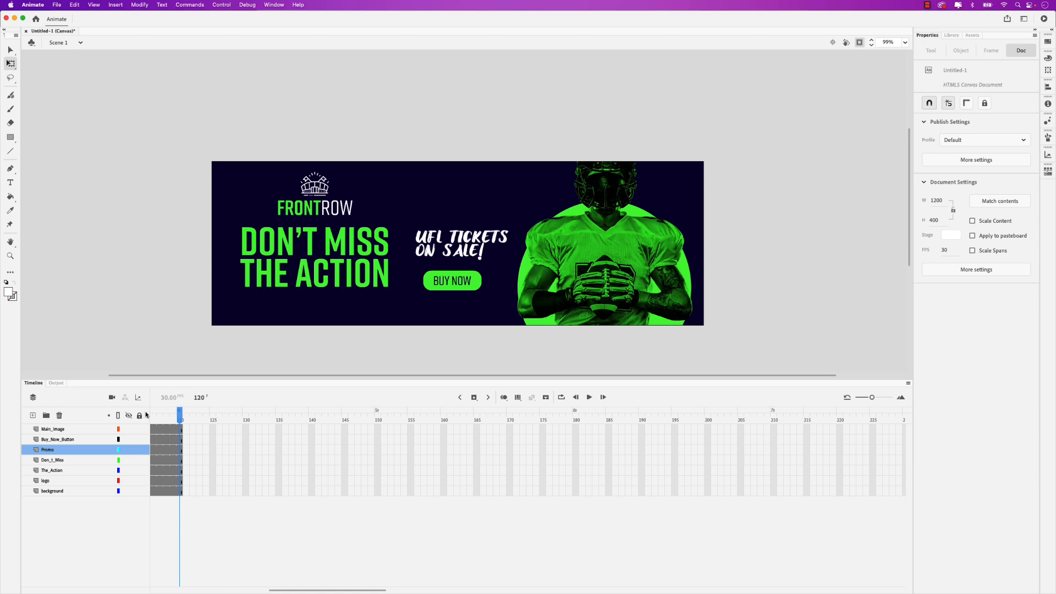
left_click_drag(180, 416, 44, 412)
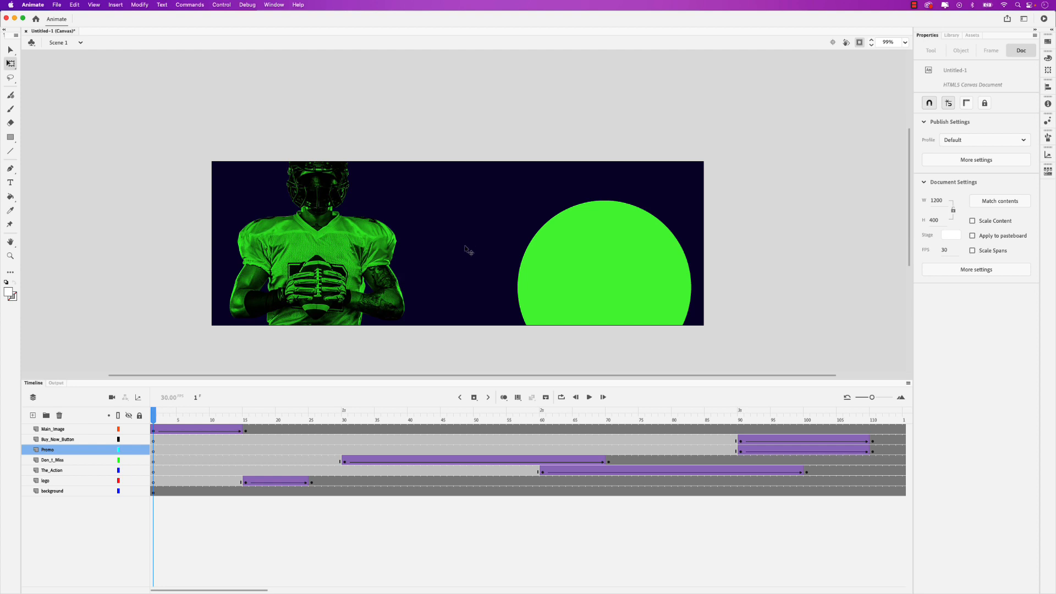
Add a new layer above Main_Image and name it Mask.
left_click(55, 430)
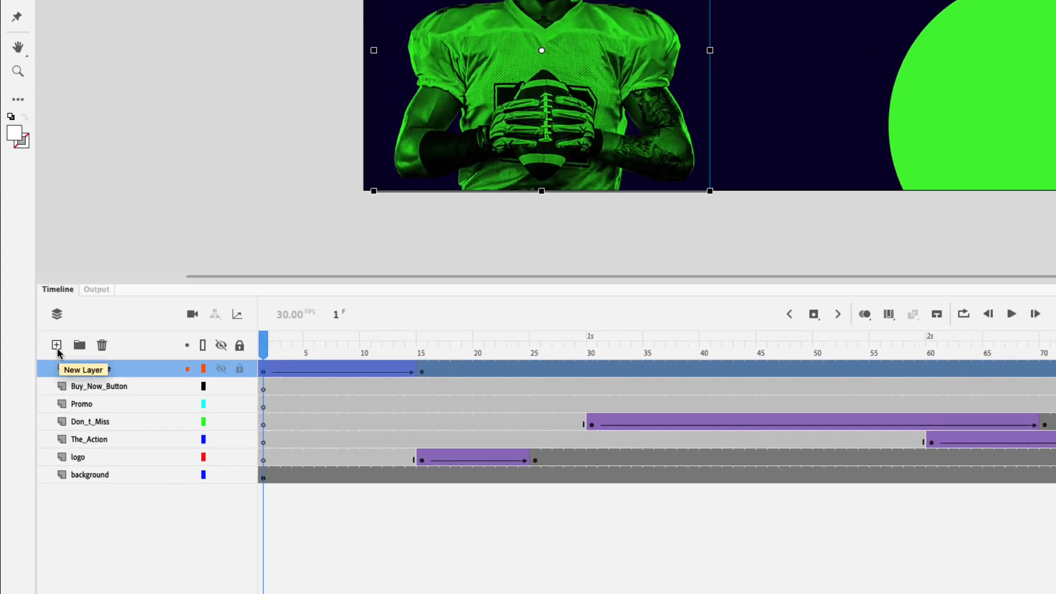
left_click(58, 353)
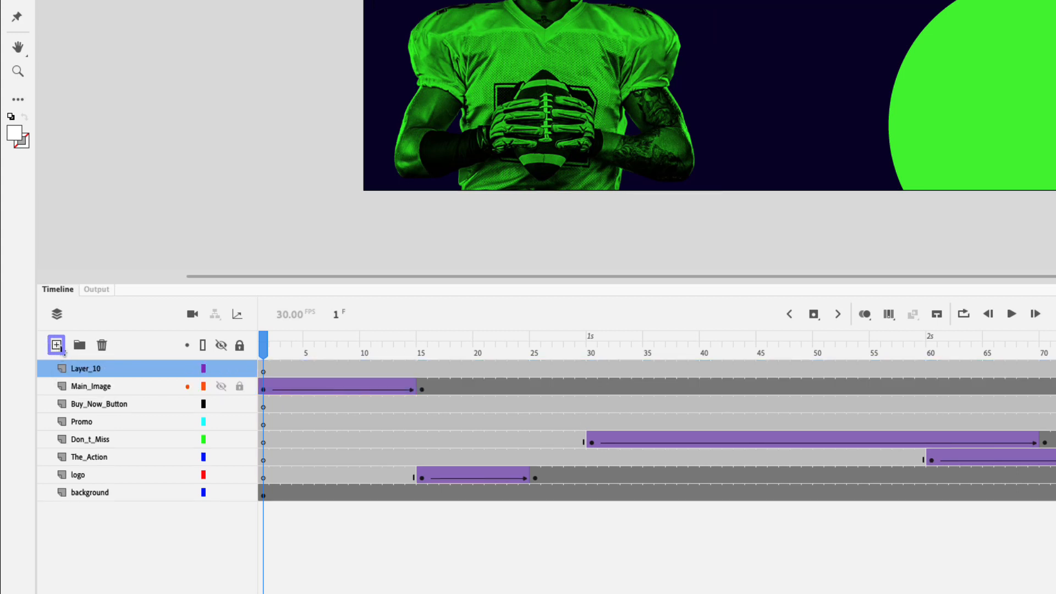
double_click(93, 369)
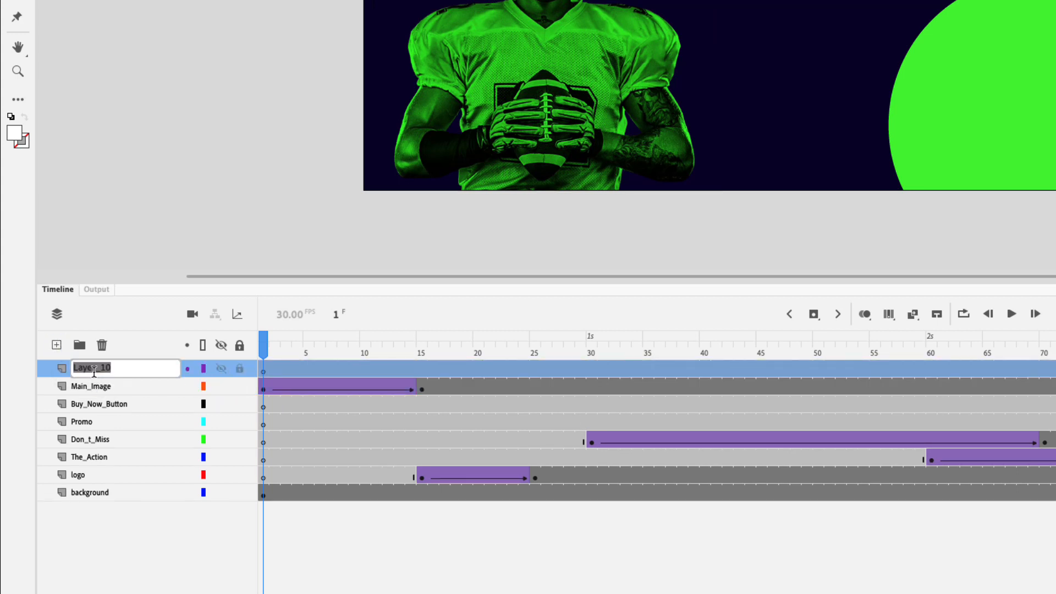
type("Mask")
key("Return")
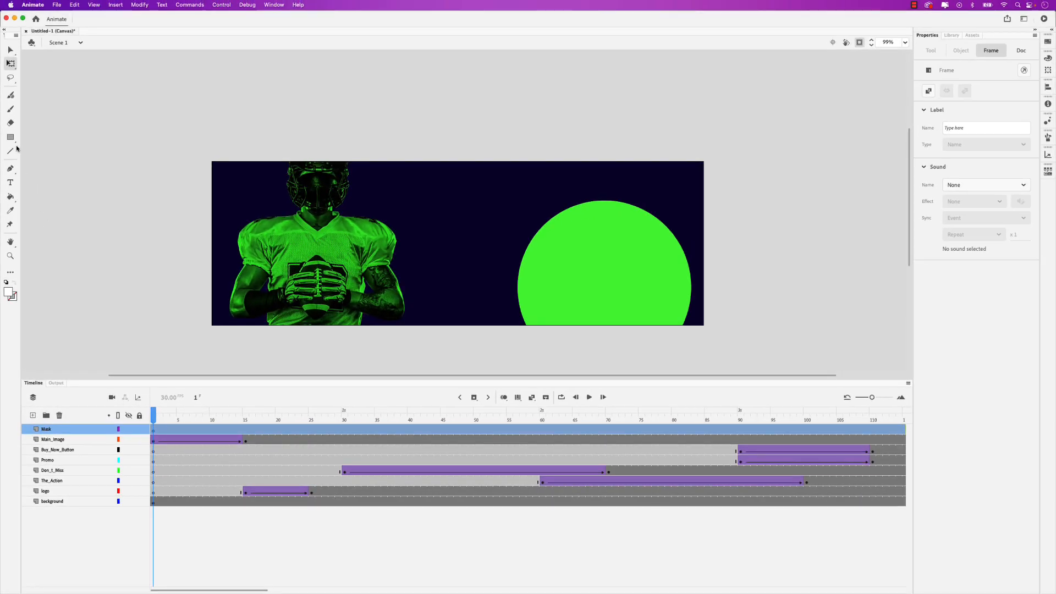
Draw a white rectangle about 304 x 270 px over the player and the stage's left edge on the Mask layer.
left_click(11, 138)
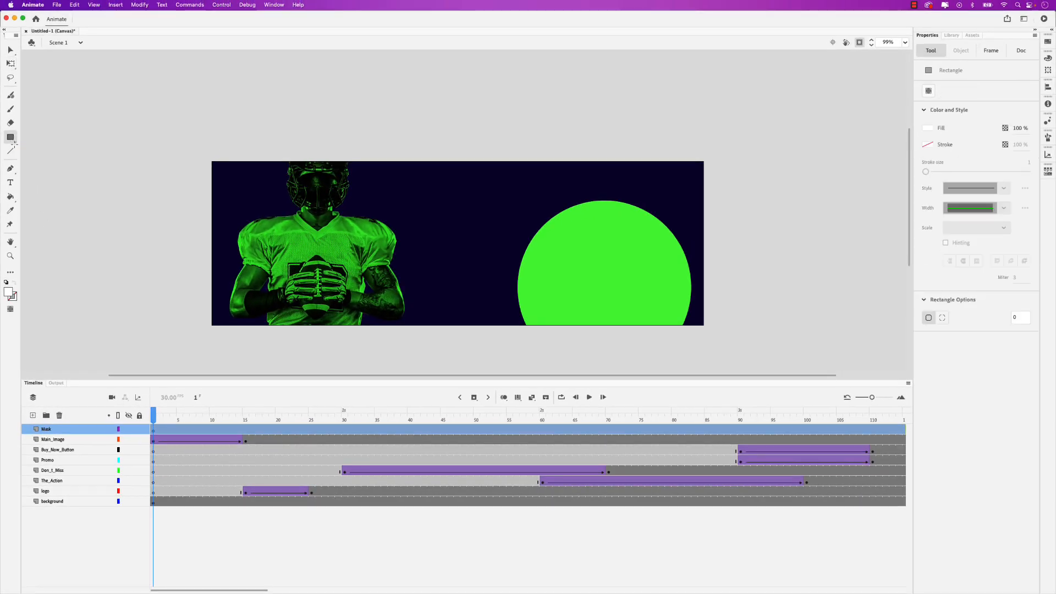
left_click_drag(198, 196, 314, 310)
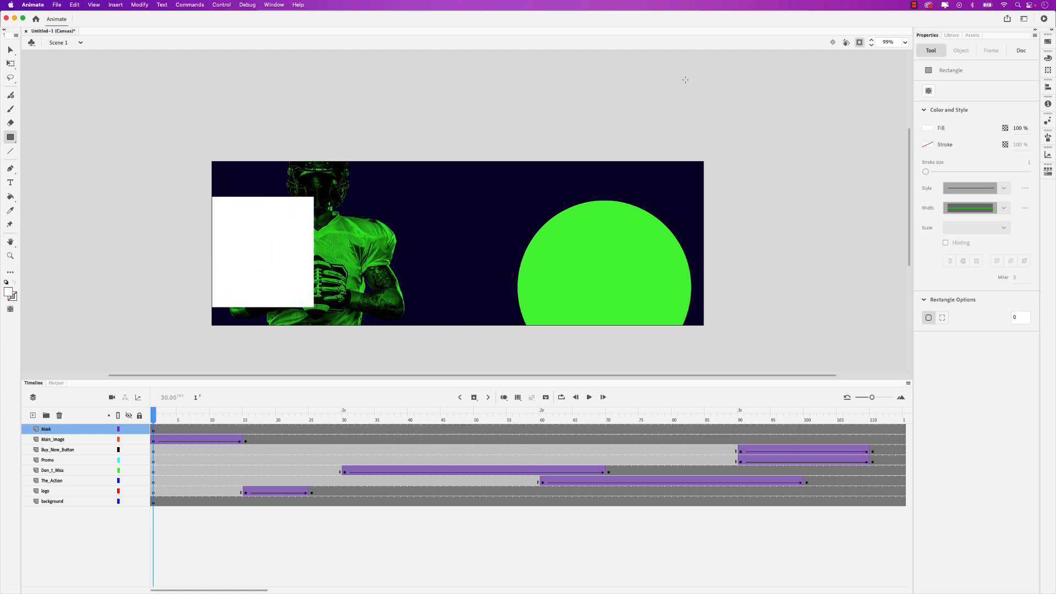
left_click(10, 49)
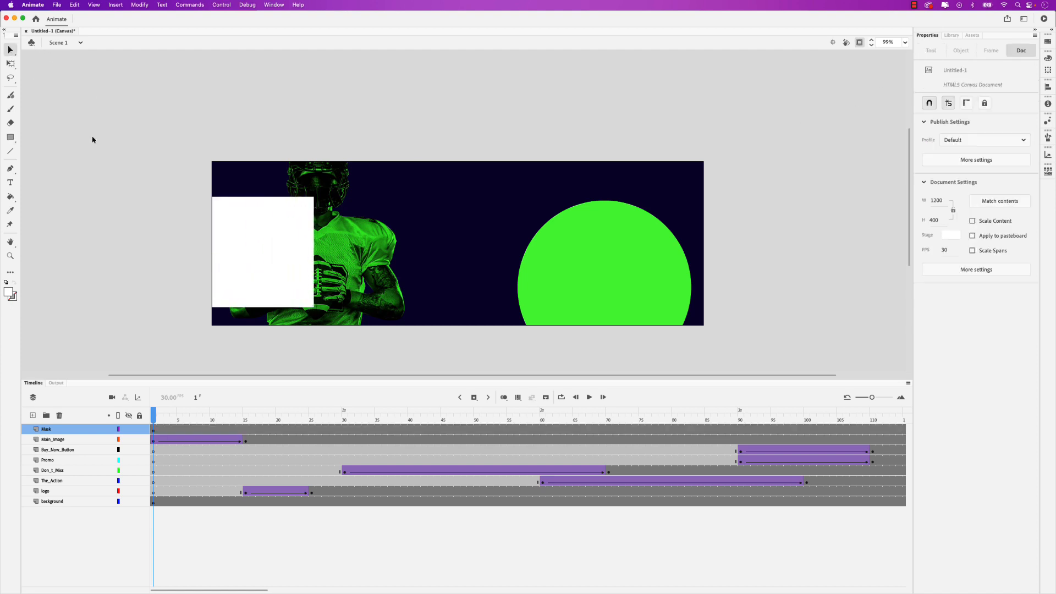
Set the rectangle's size to 300 x 250 and move it to the stage's upper-left corner at X 0, Y 0.
left_click(252, 246)
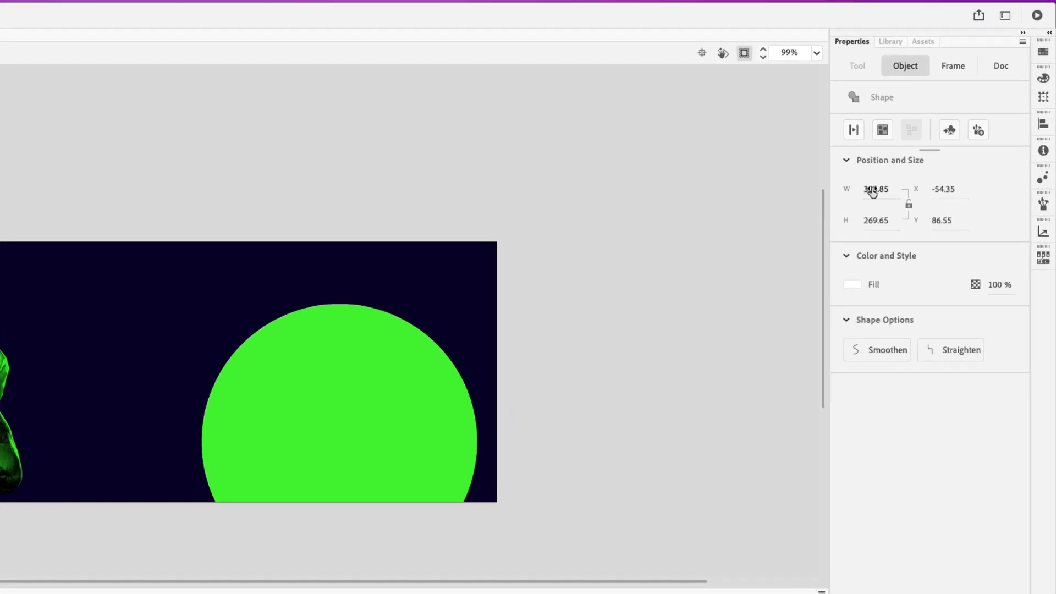
left_click(855, 202)
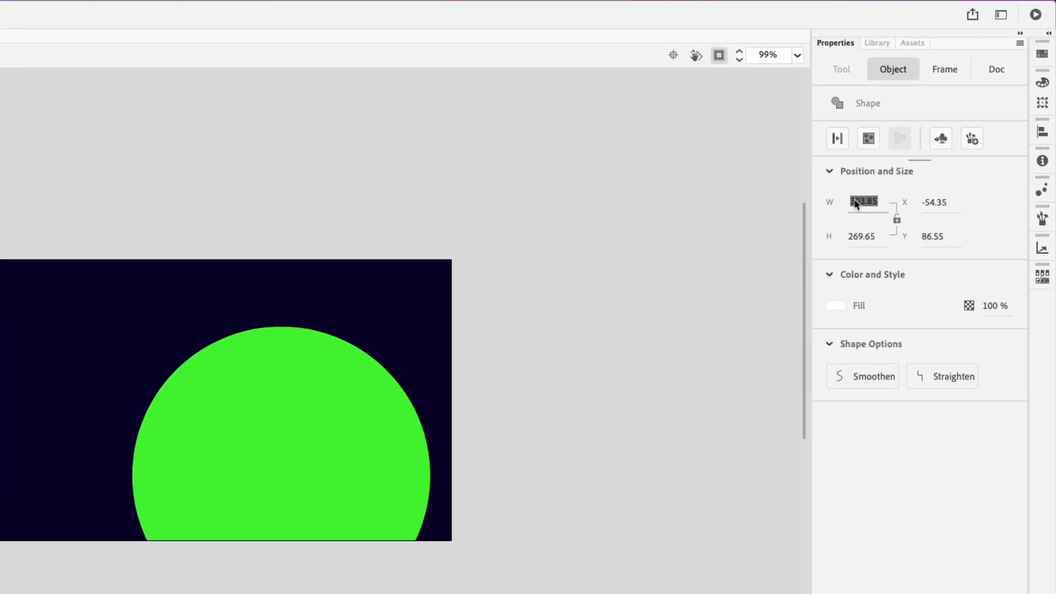
type("300")
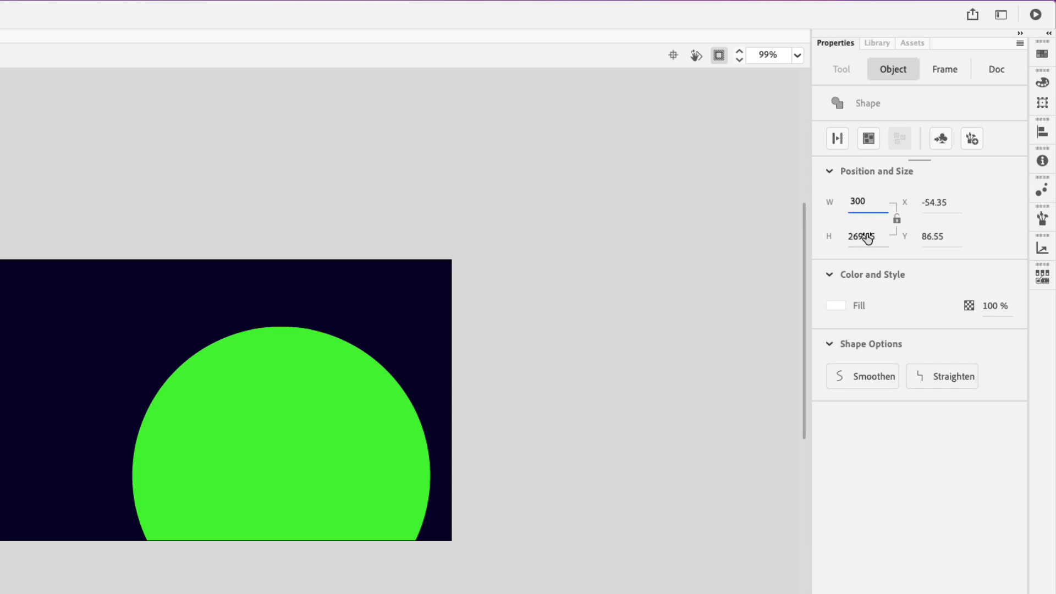
left_click(864, 239)
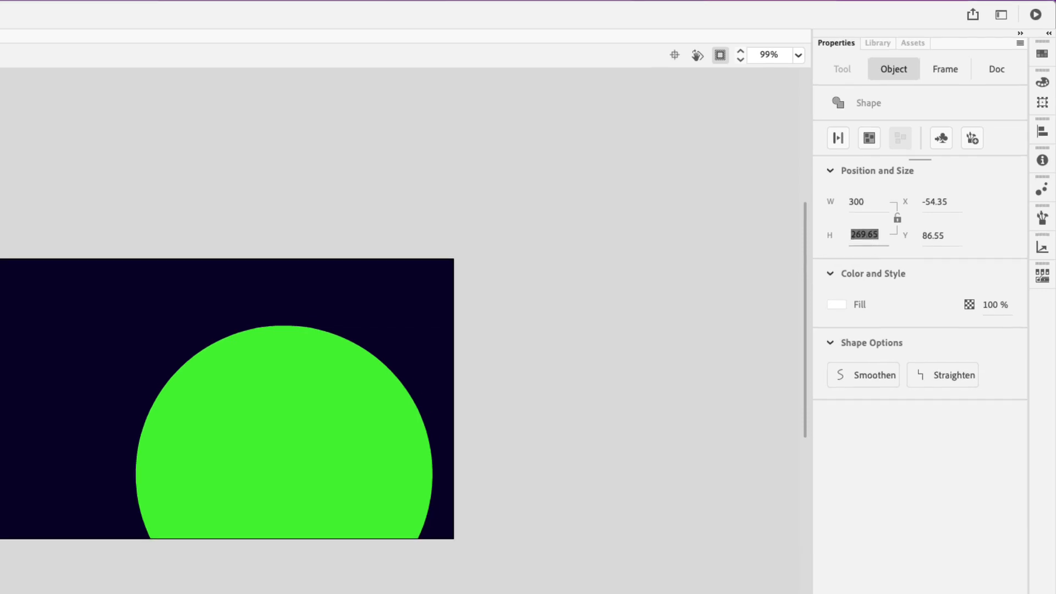
type("250")
key("Tab")
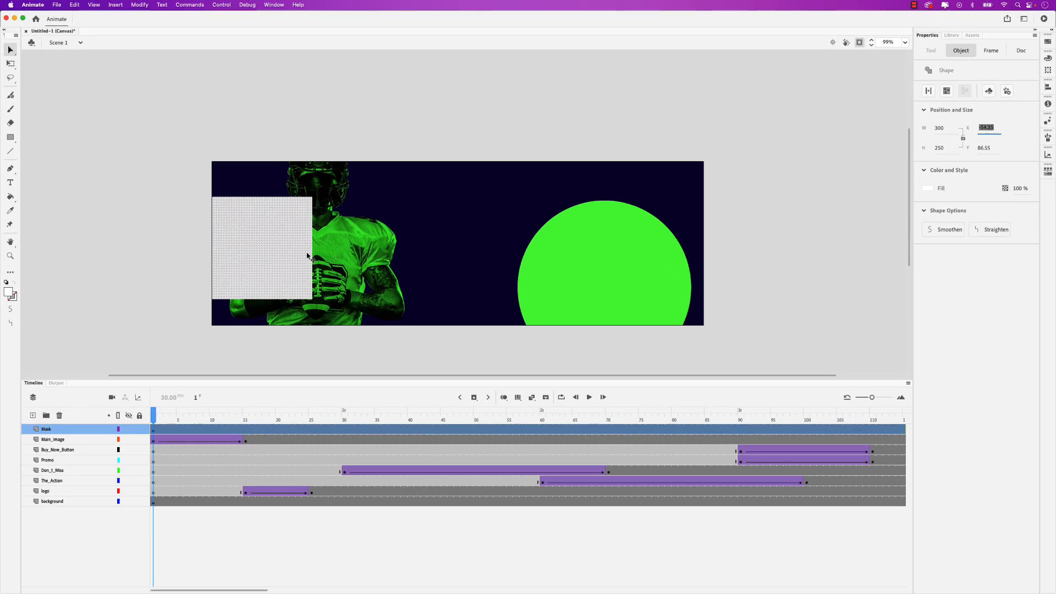
left_click_drag(269, 255, 290, 221)
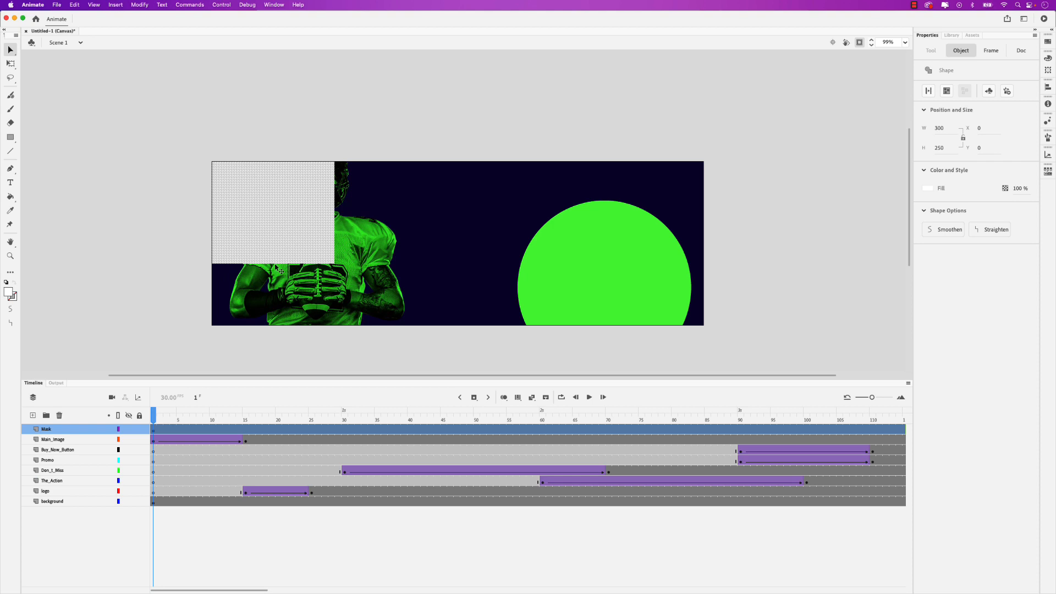
Create a shape tween on the Mask layer's rectangle and insert a keyframe at frame 15.
scroll(325, 228, "left", 3)
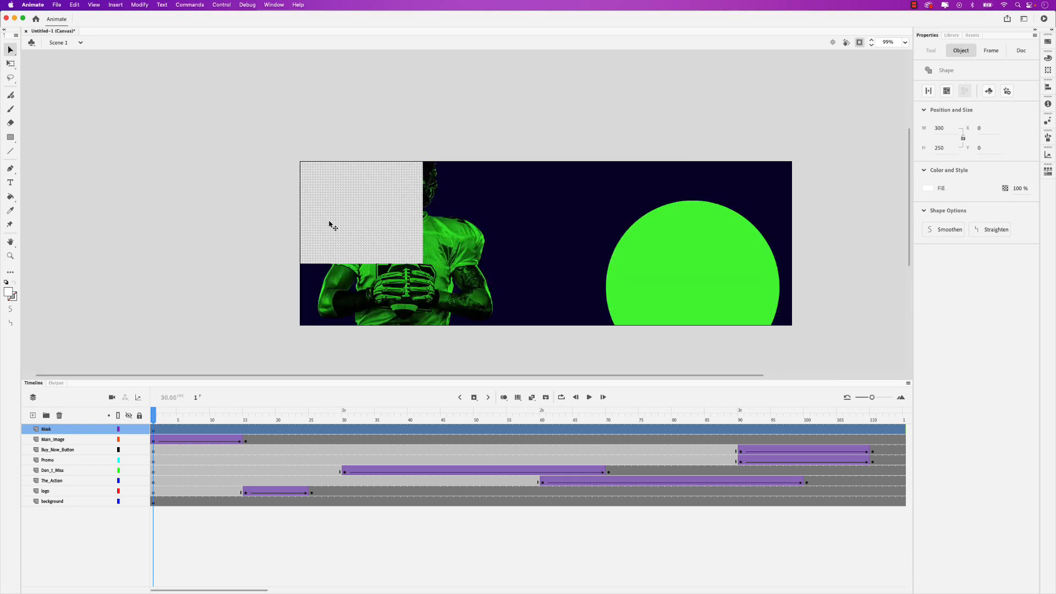
right_click(329, 224)
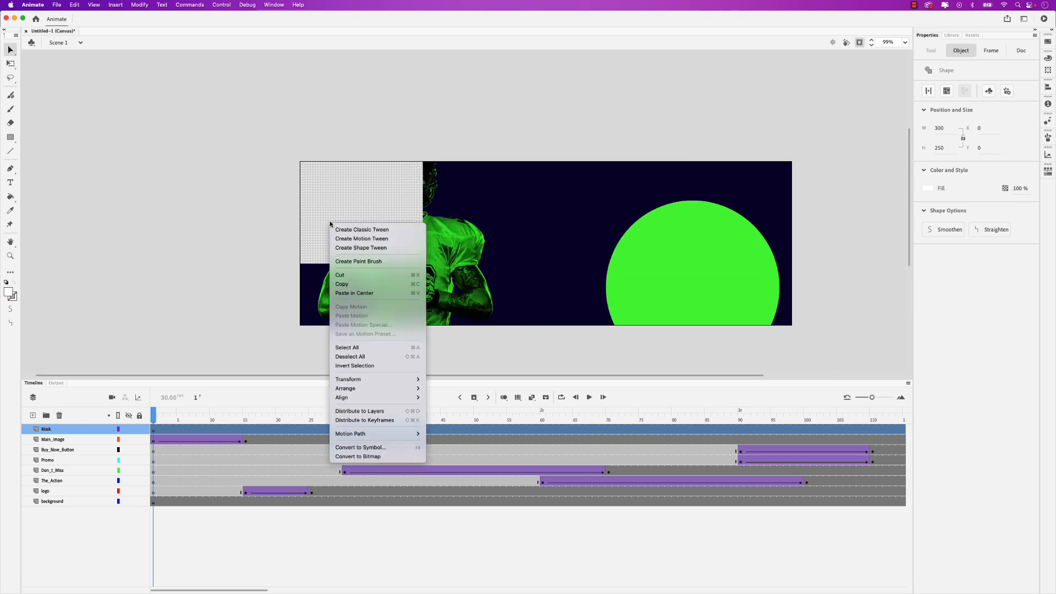
left_click(350, 248)
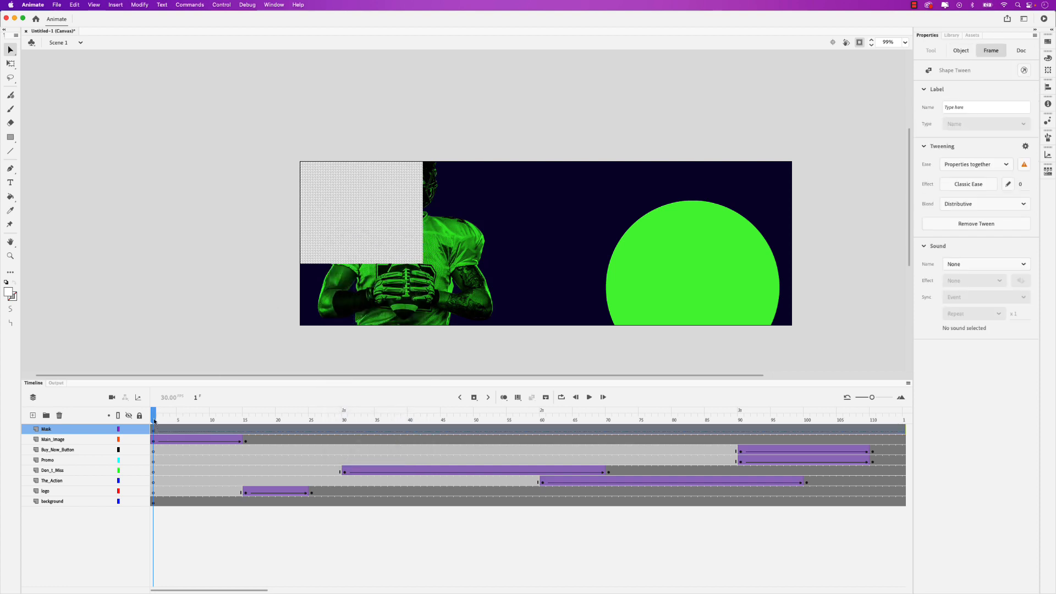
left_click_drag(155, 420, 244, 419)
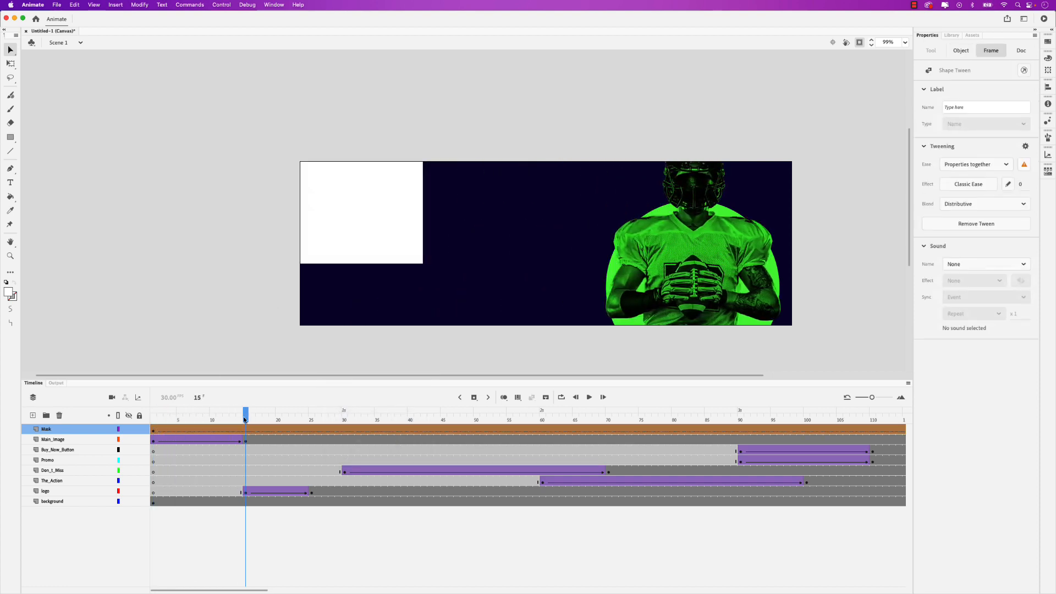
left_click(245, 433)
At frame 15, move the rectangle's transformation point to its upper-left corner and enlarge the rectangle to cover the whole stage.
left_click(406, 248)
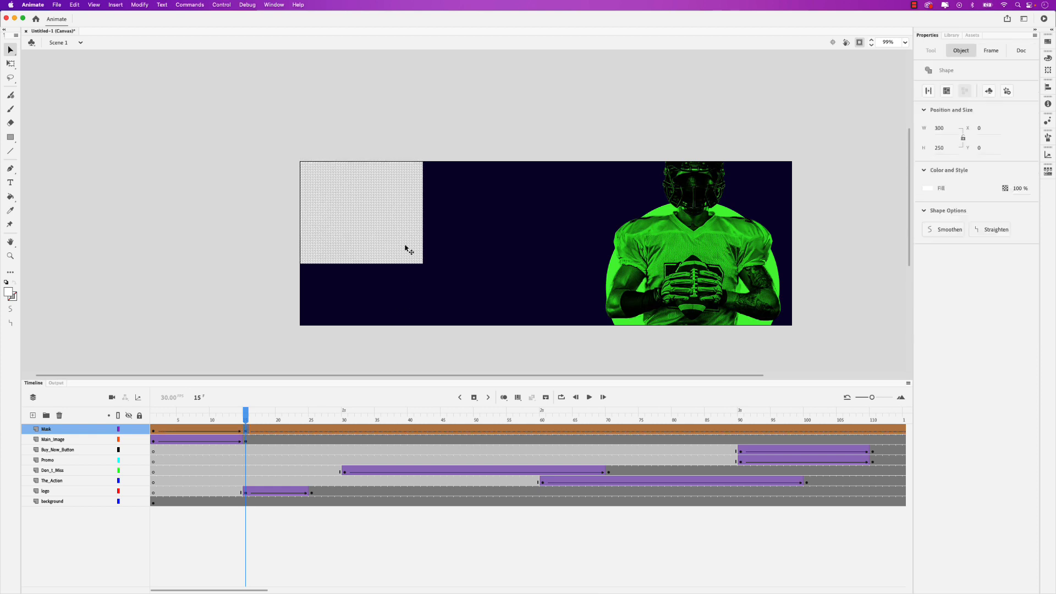
key("q")
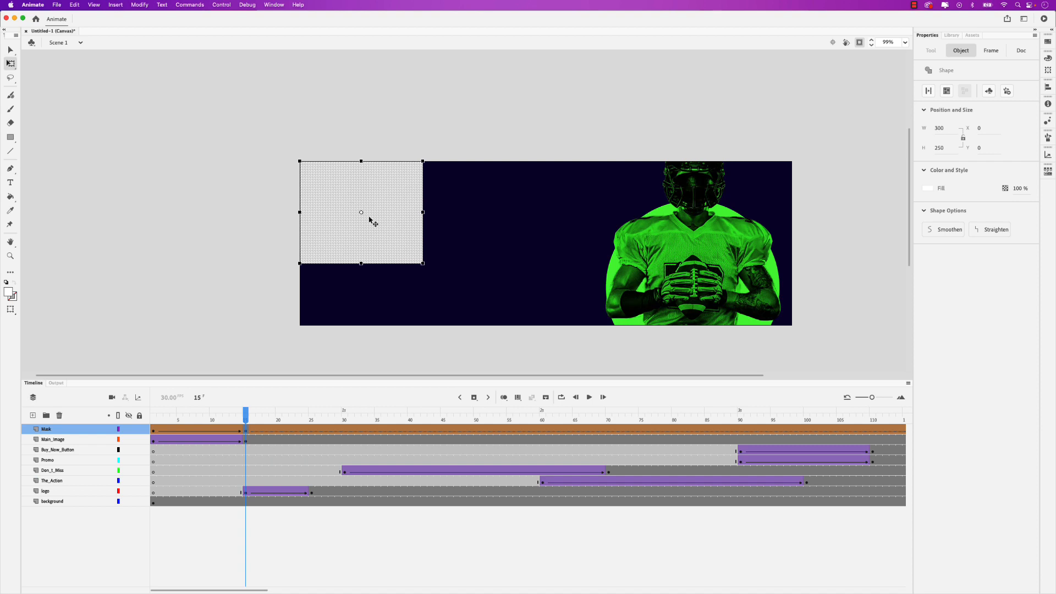
left_click_drag(362, 213, 300, 163)
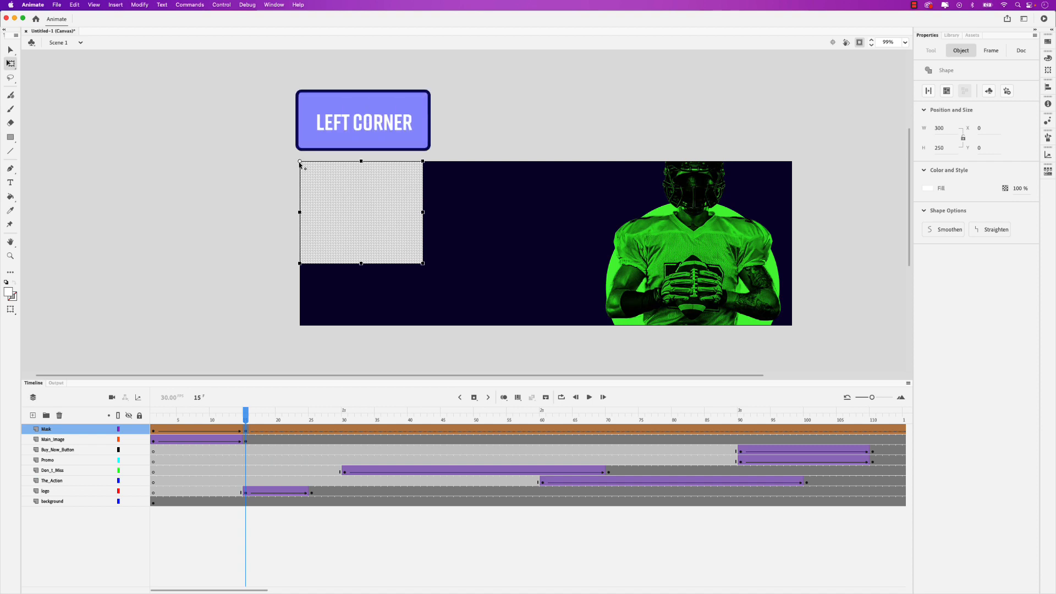
left_click_drag(422, 264, 739, 318)
left_click_drag(785, 325, 792, 326)
left_click(705, 366)
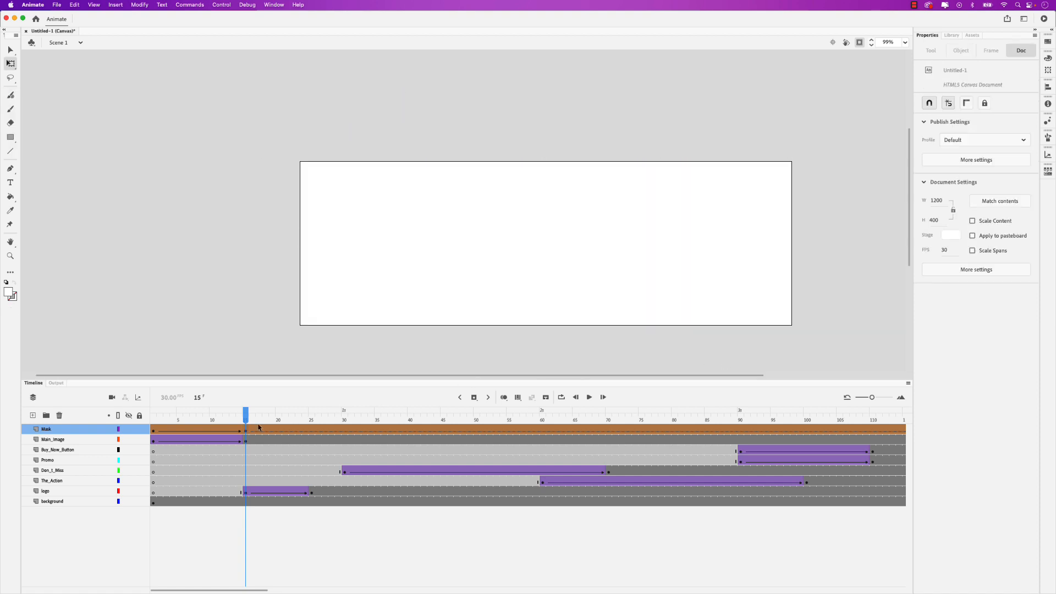
Insert a keyframe at frame 110 on the Mask layer to hold the full-stage rectangle.
left_click_drag(246, 416, 871, 388)
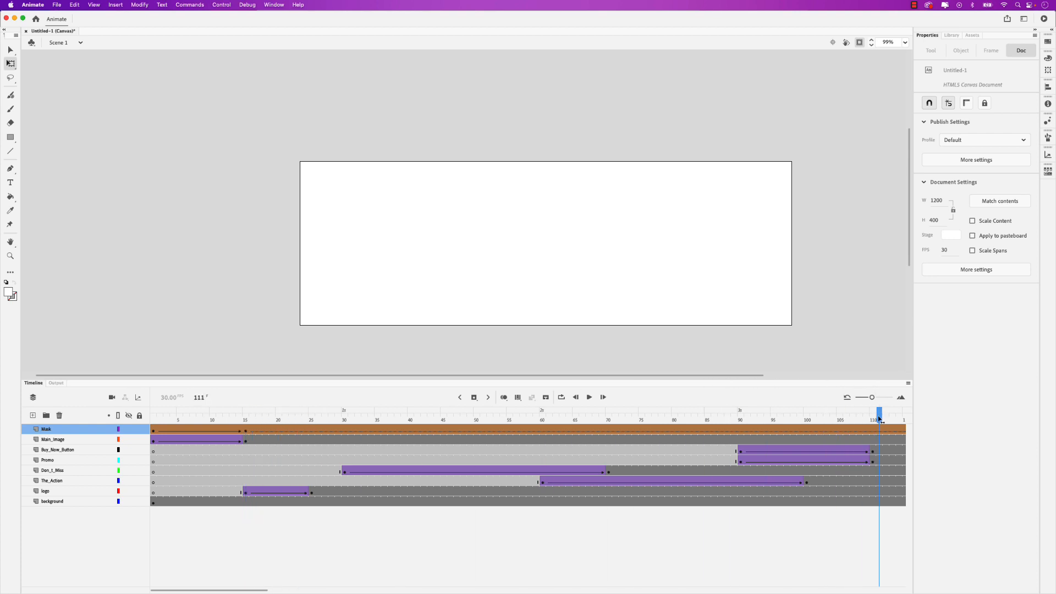
left_click_drag(871, 397, 869, 397)
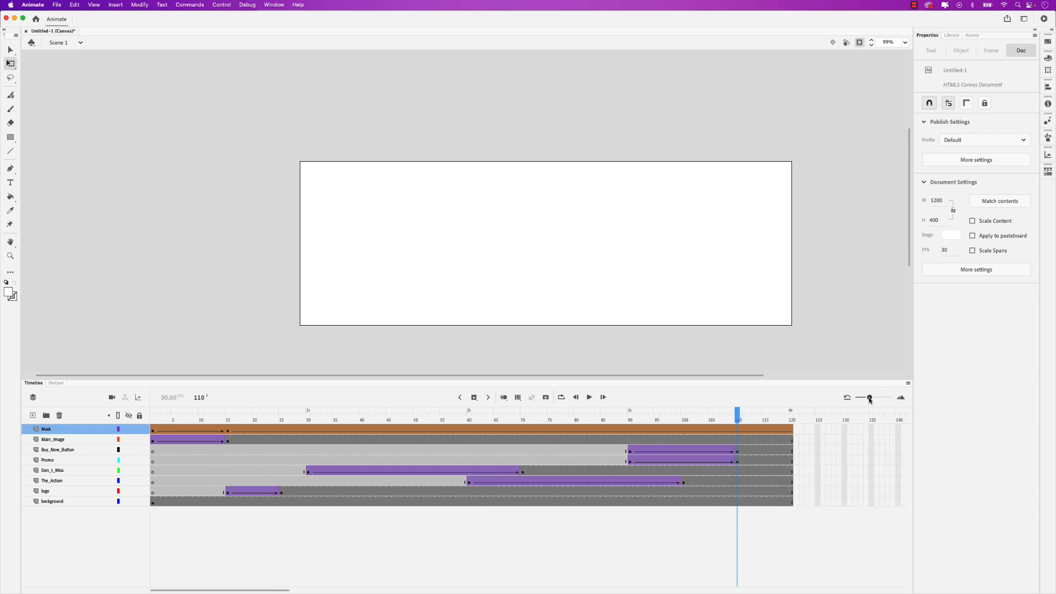
left_click(738, 430)
key("F6")
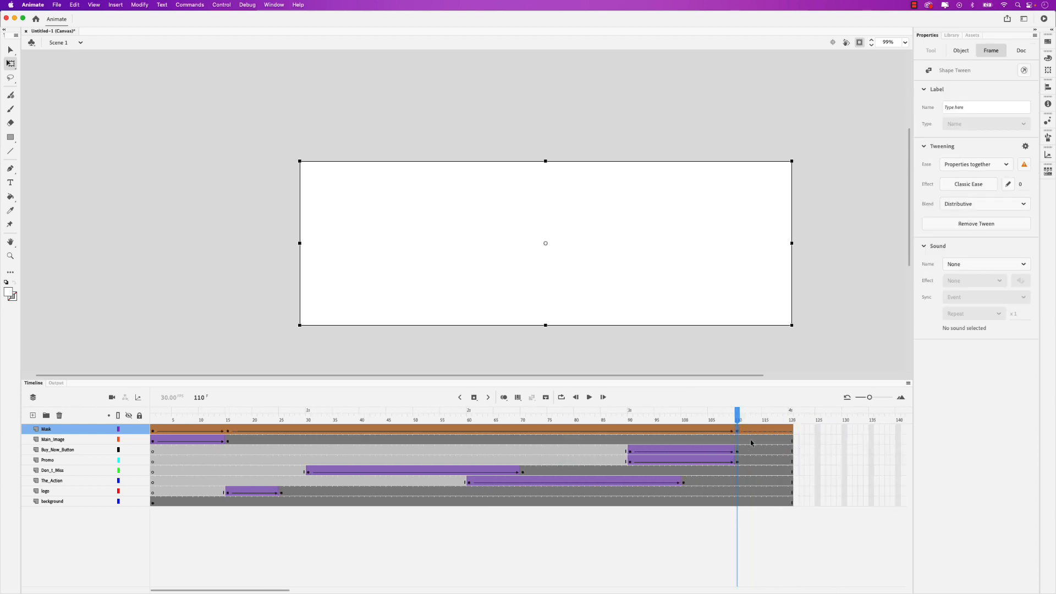
Copy the Mask layer's first frame and paste it at frame 120 of the same layer.
left_click(736, 421)
left_click_drag(736, 420, 793, 423)
left_click(791, 433)
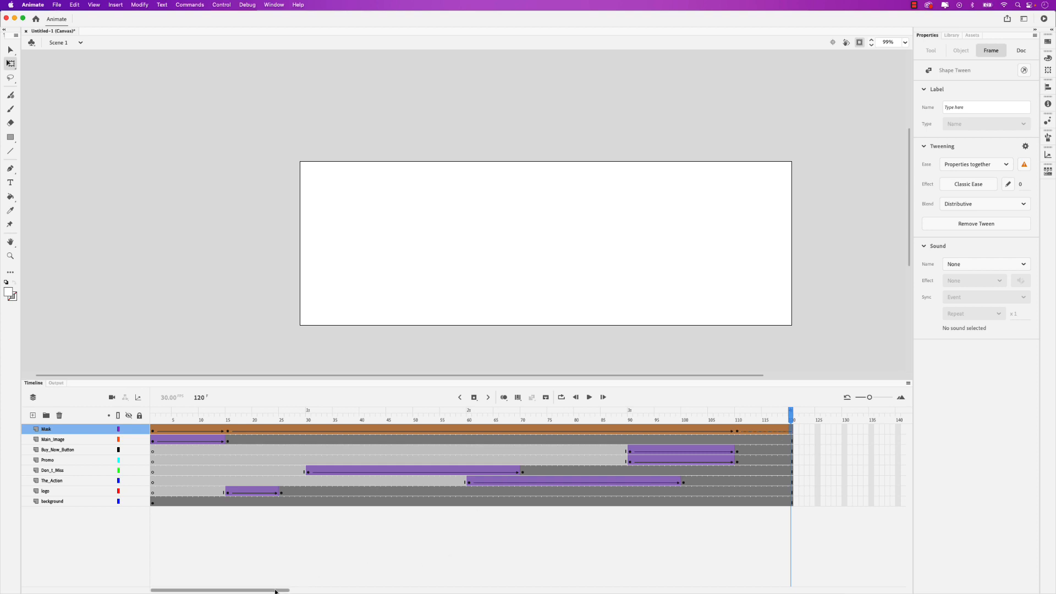
left_click(153, 433)
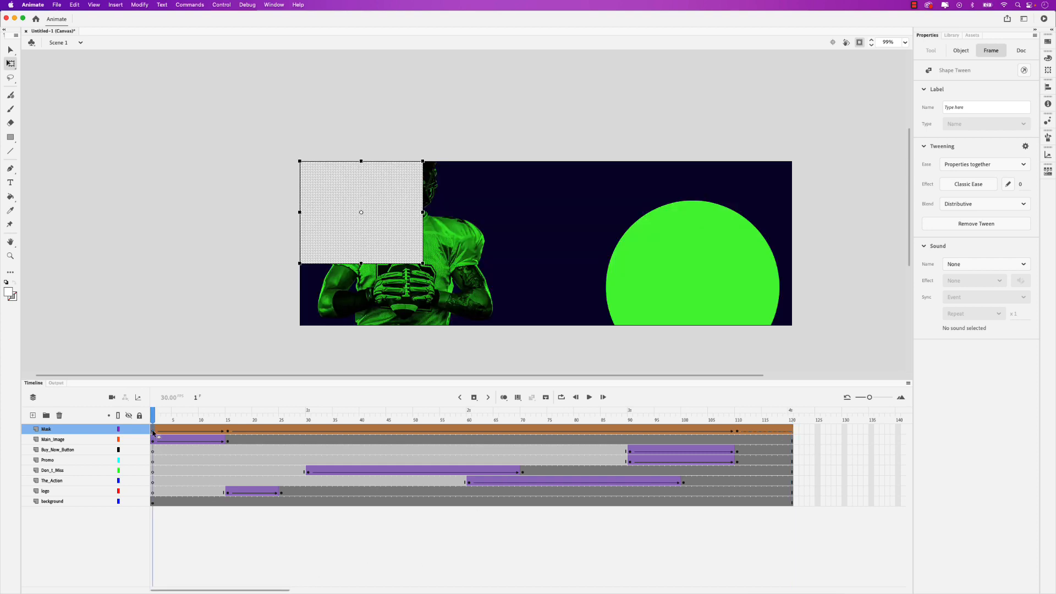
right_click(153, 433)
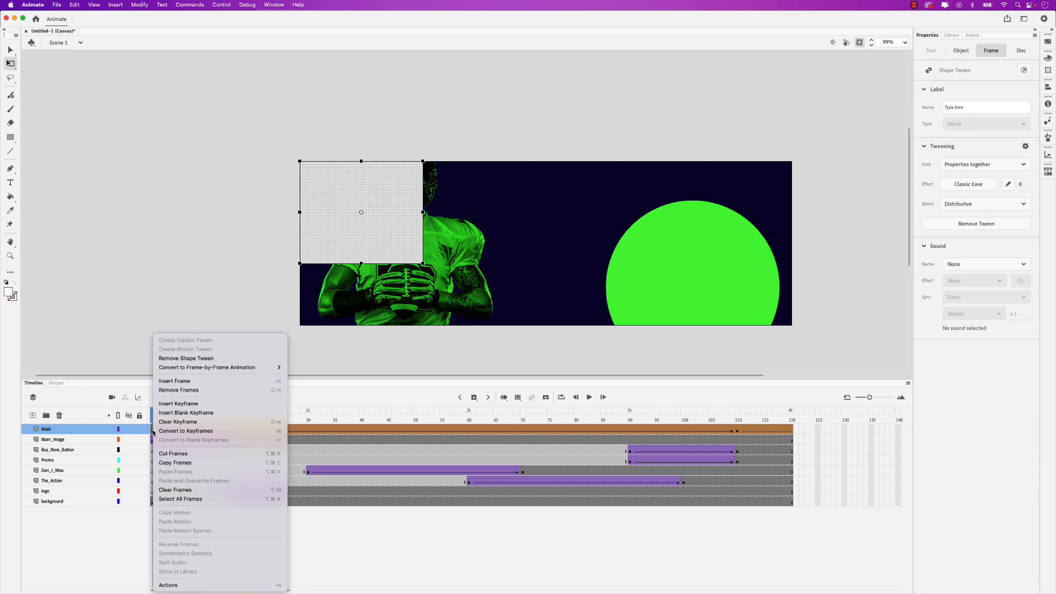
left_click(173, 462)
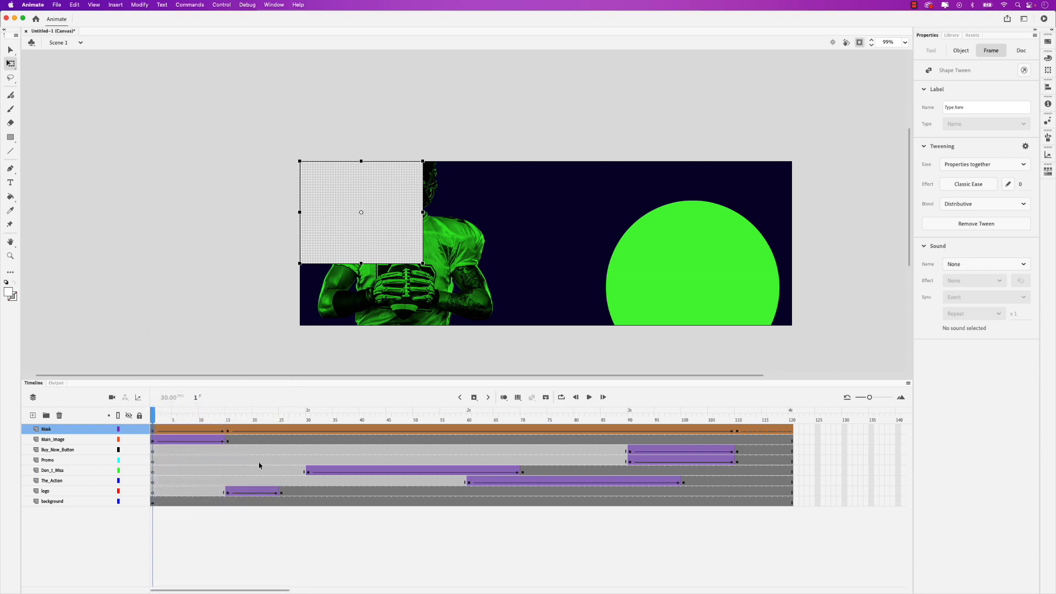
left_click(790, 432)
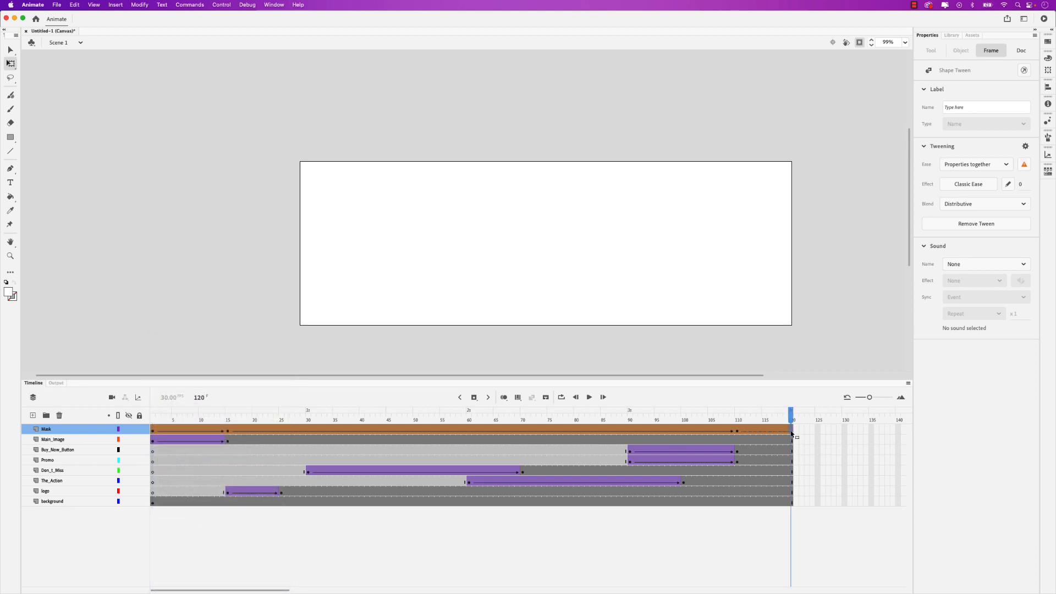
right_click(792, 434)
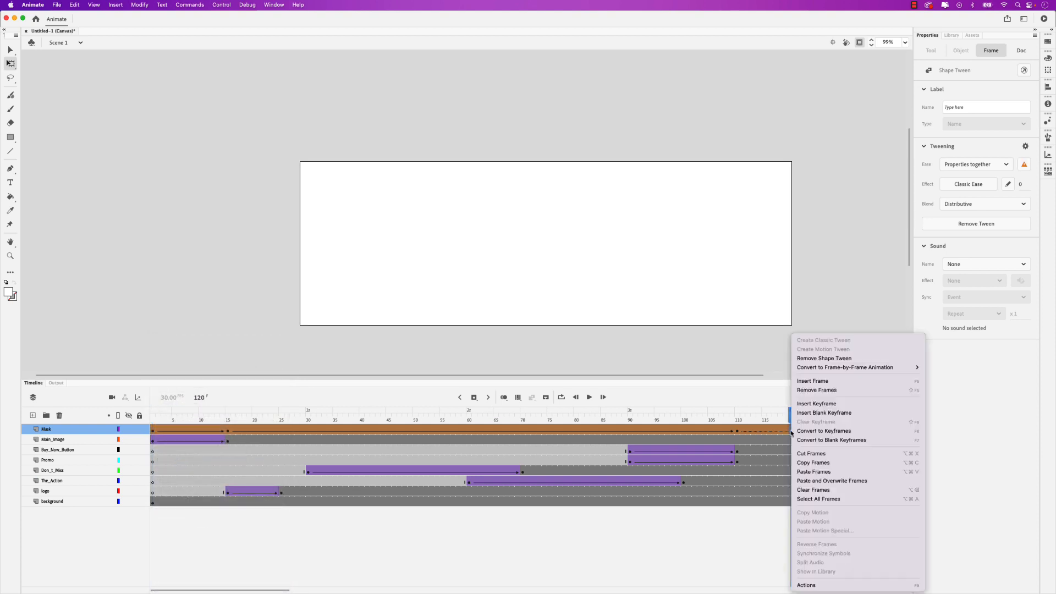
left_click(816, 472)
Play the rectangle's expanding and shrinking animation from frame 1, then return the playhead to frame 1.
left_click_drag(792, 425, 149, 423)
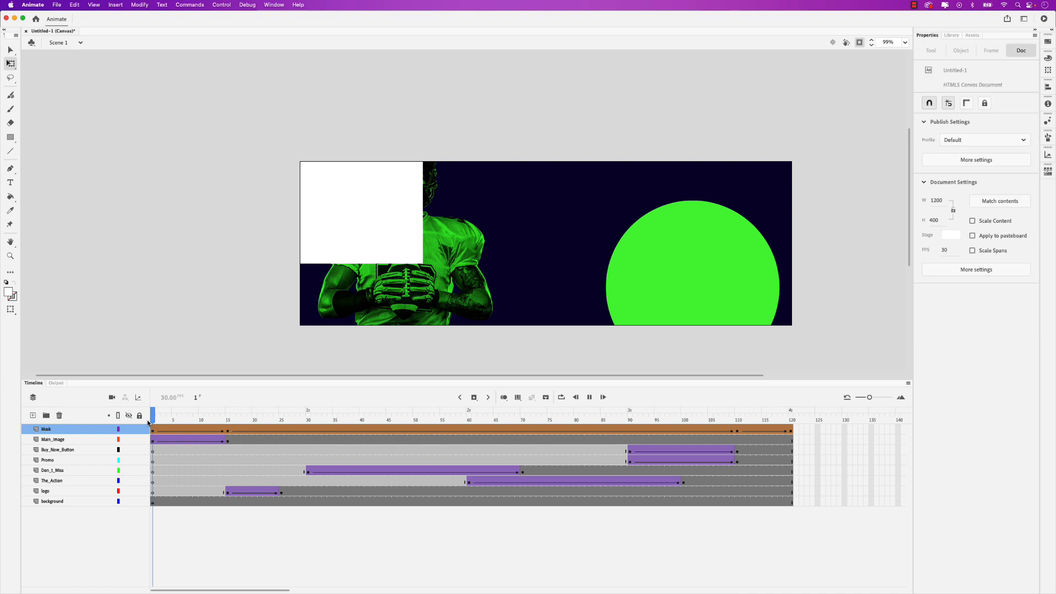
key("Return")
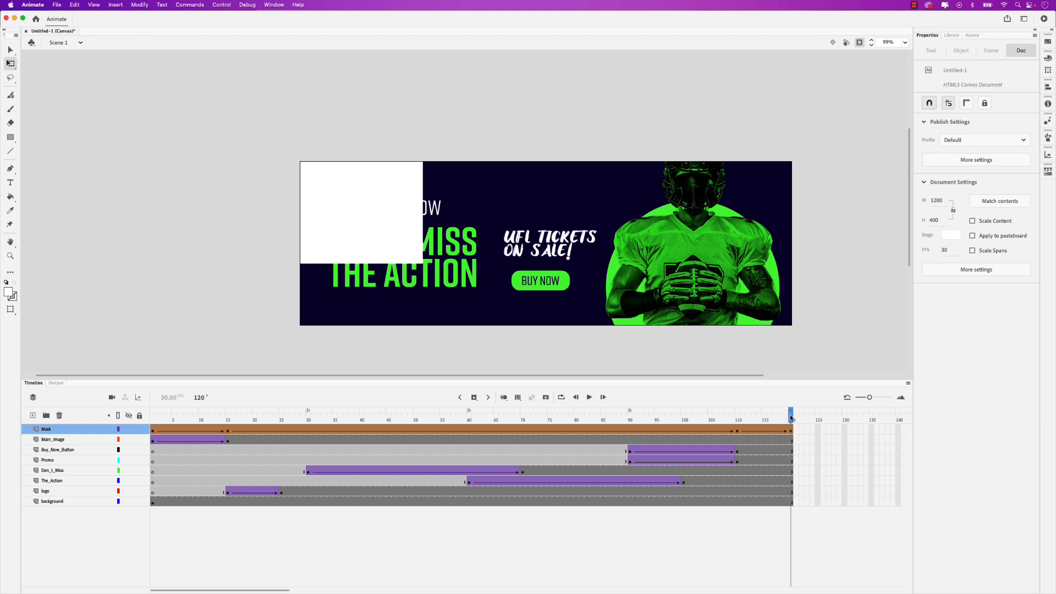
left_click_drag(790, 416, 150, 413)
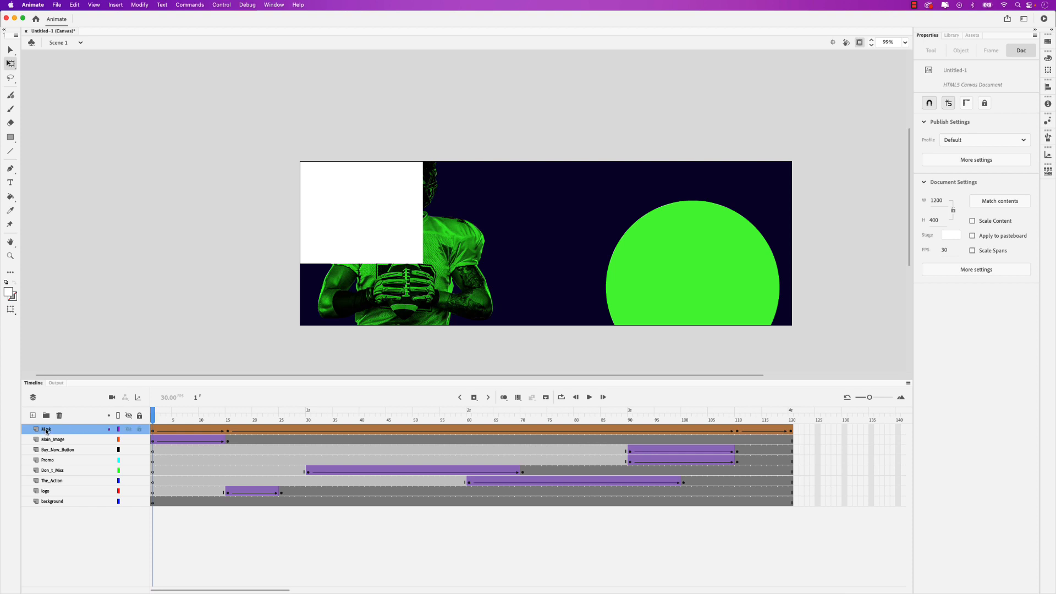
Convert the Mask layer into a mask and nest all layers from Buy_Now_Button to background beneath it.
right_click(45, 431)
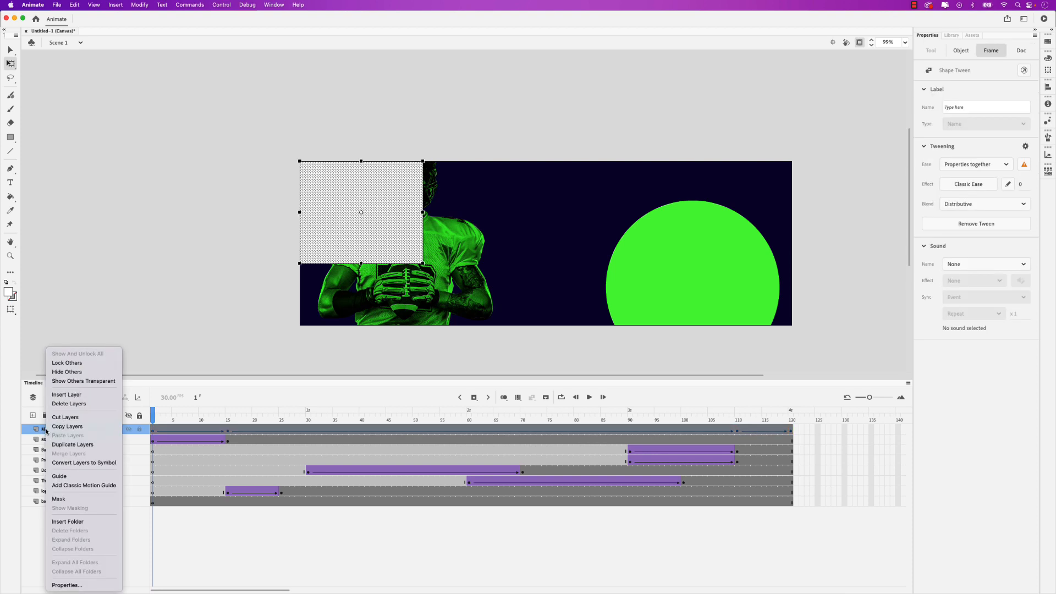
left_click(75, 500)
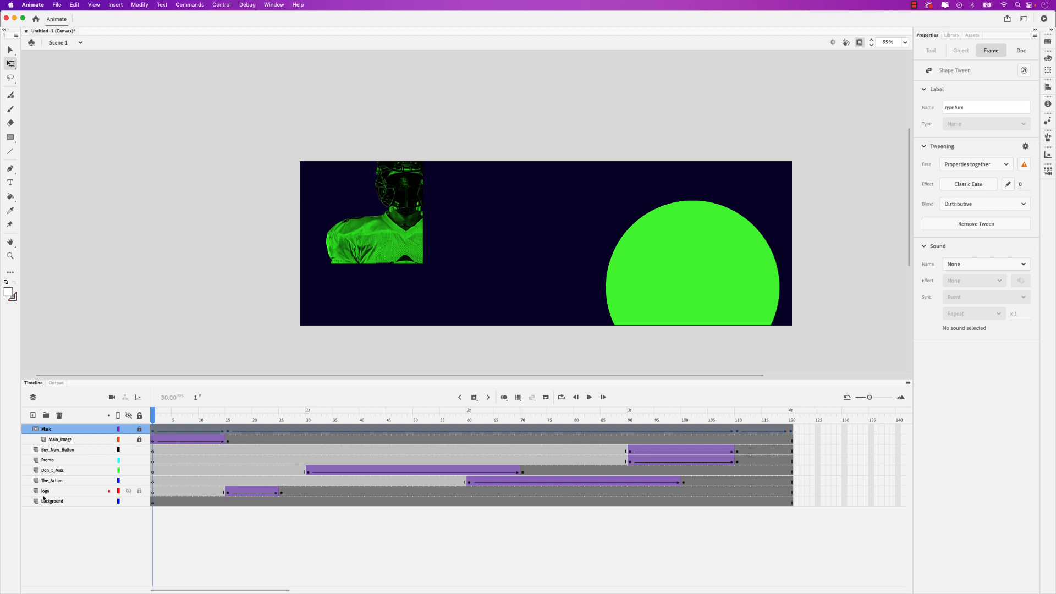
left_click(58, 452)
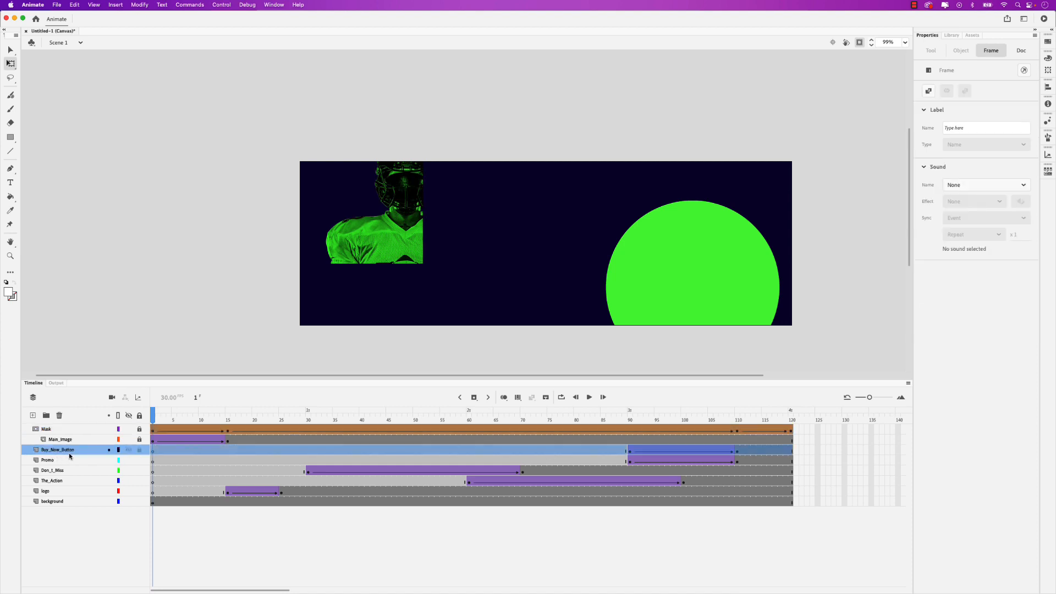
left_click(59, 502, "shift")
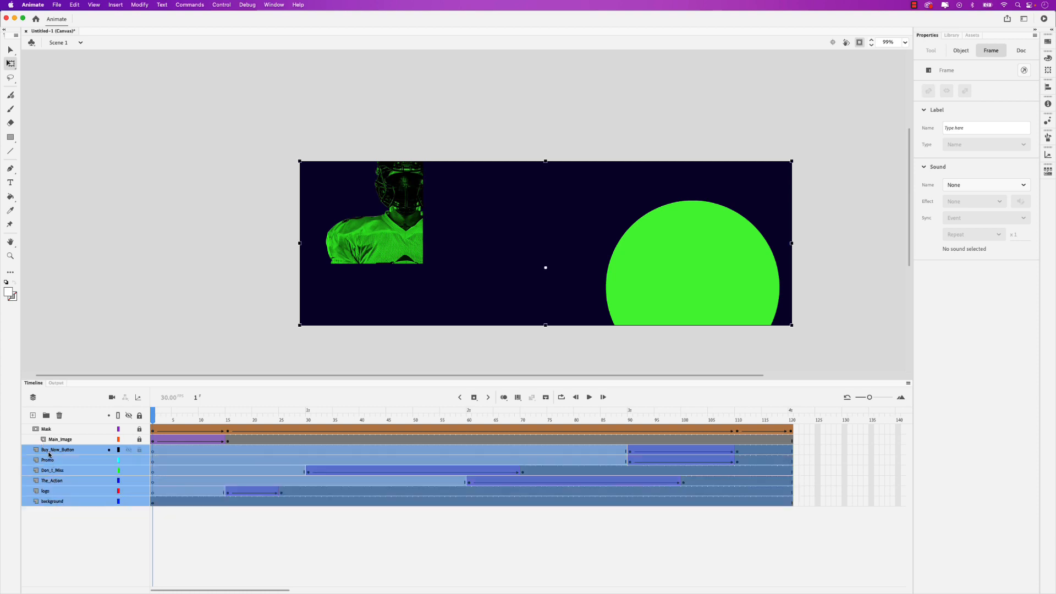
left_click_drag(49, 453, 50, 451)
left_click_drag(50, 451, 50, 451)
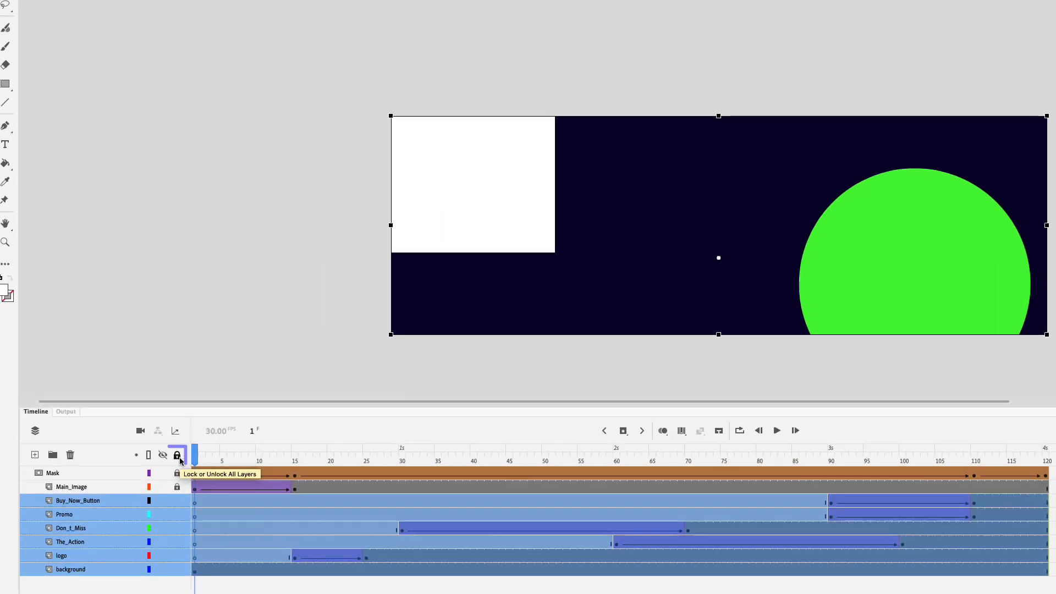
Lock all layers and play the masked banner animation.
left_click(178, 455)
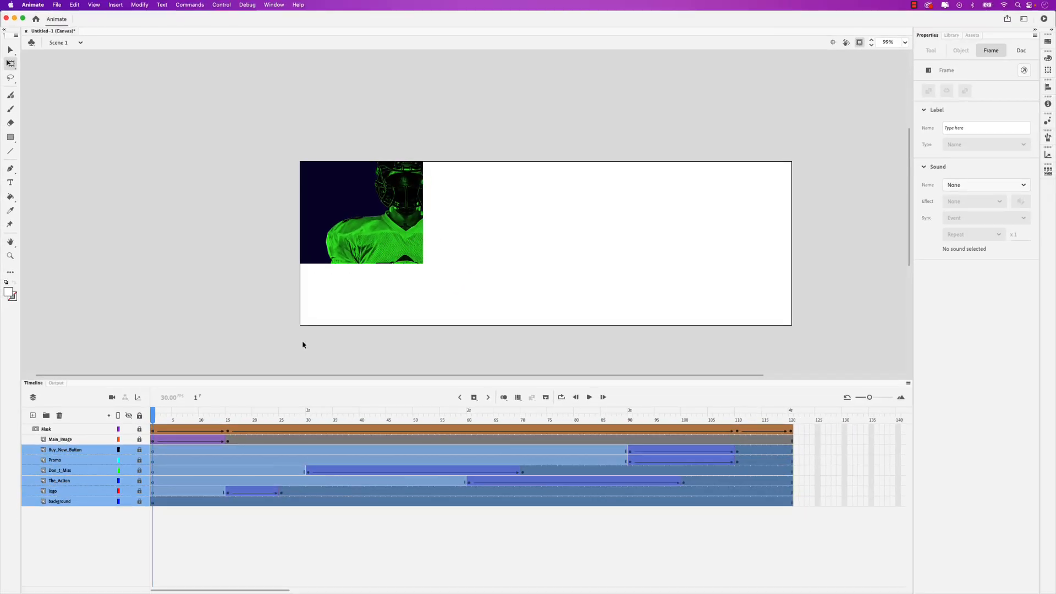
left_click(589, 397)
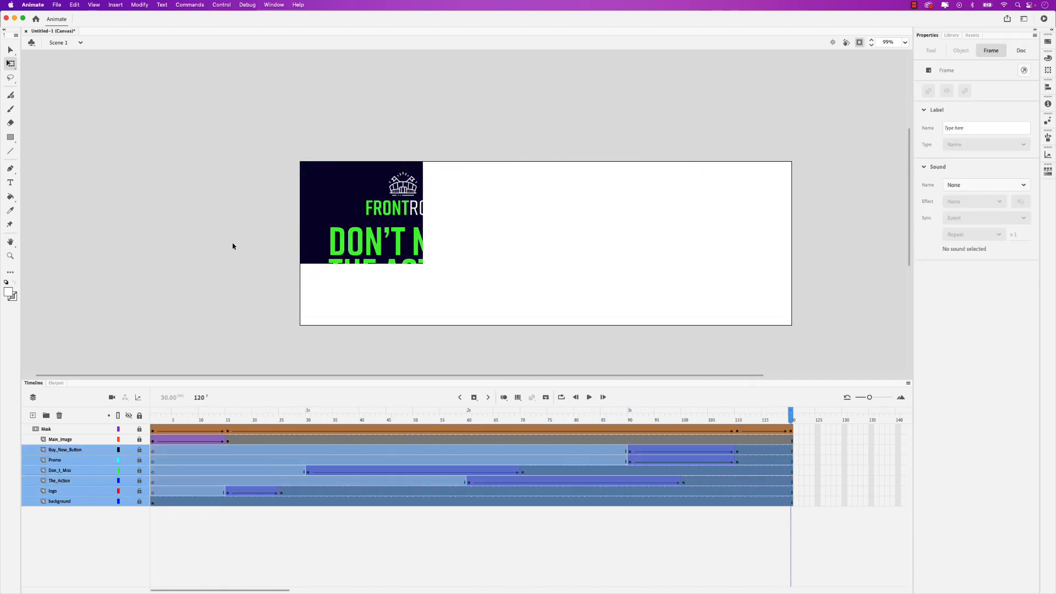
Add a new layer above Mask and name it Buttons.
left_click(47, 429)
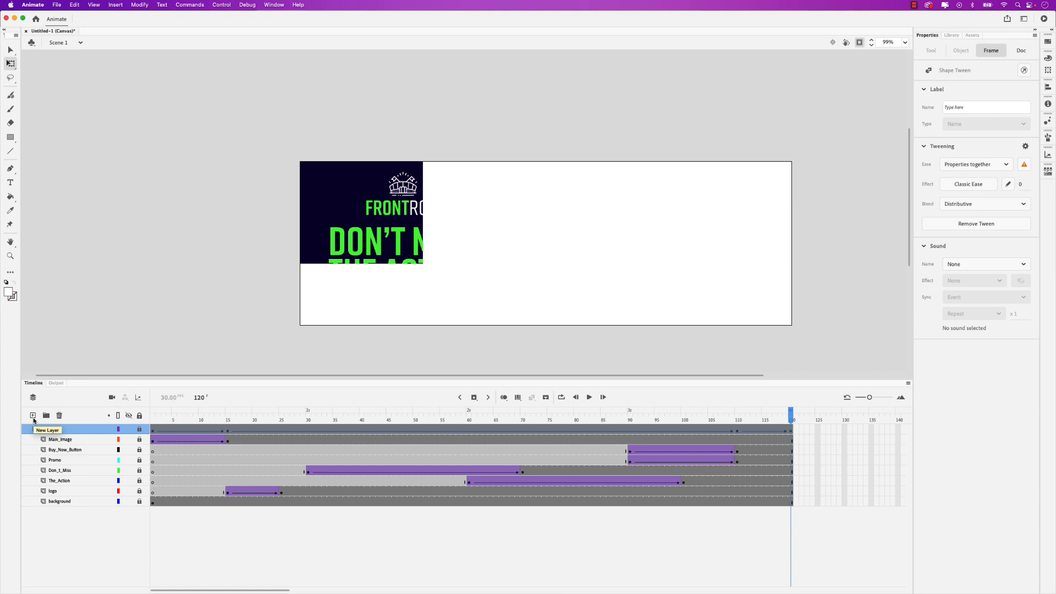
left_click(33, 416)
double_click(52, 430)
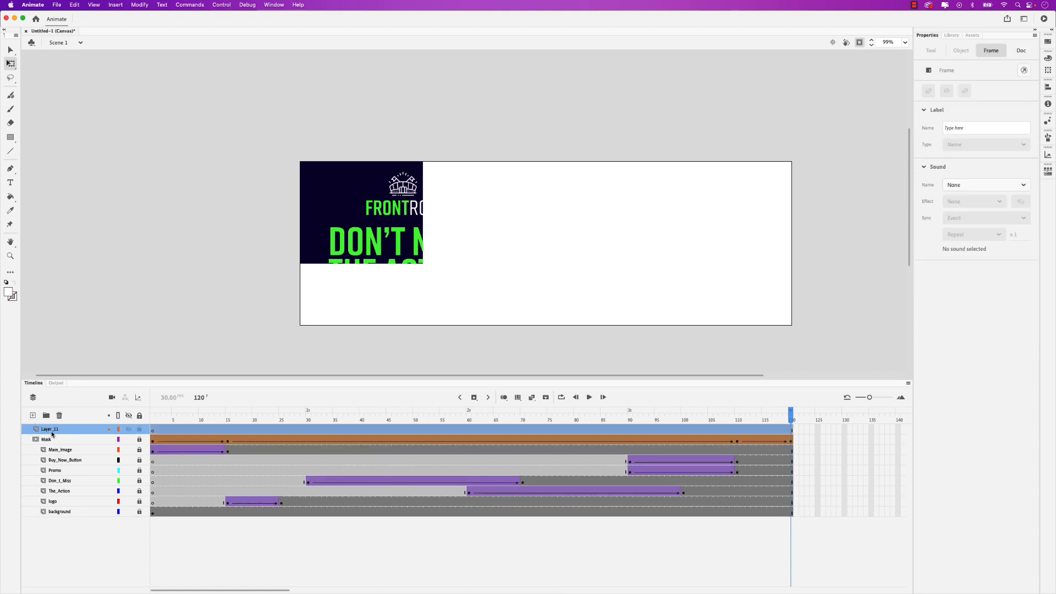
type("Buttons")
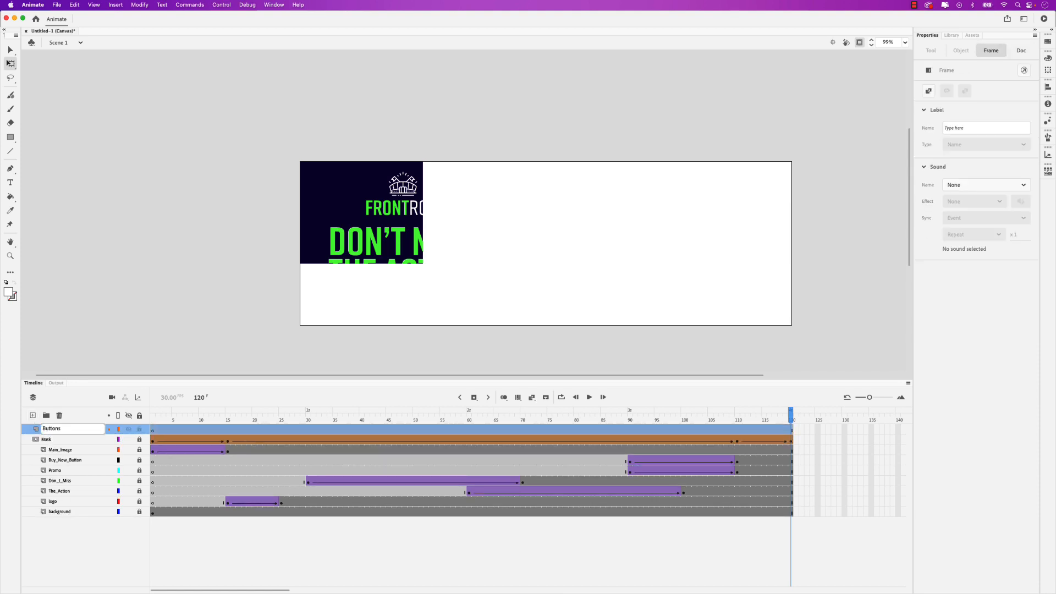
key("Return")
Set the stage color to none and move the playhead back to frame 1.
key("v")
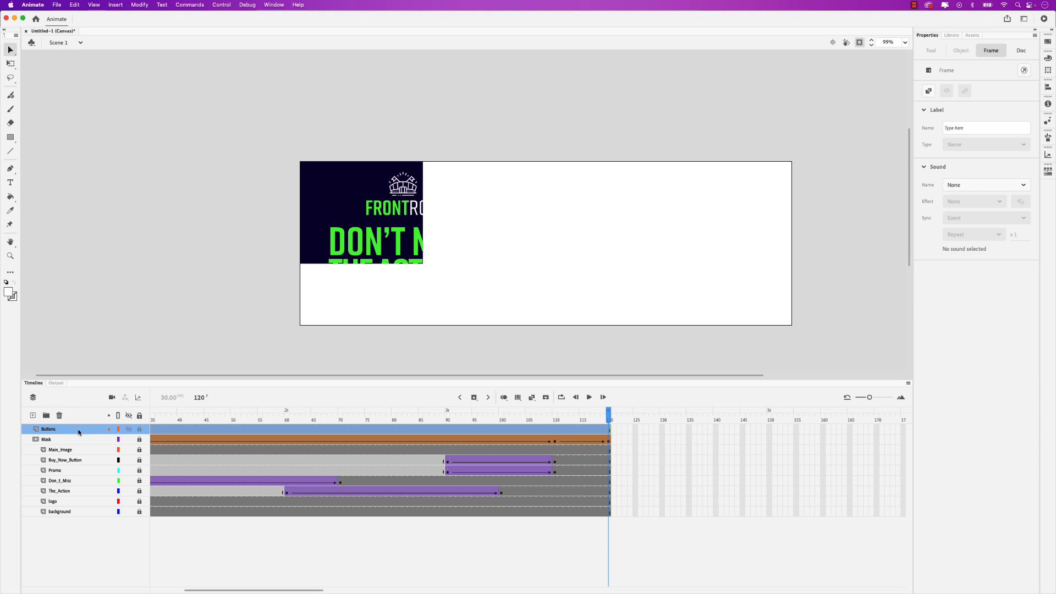
left_click(538, 305)
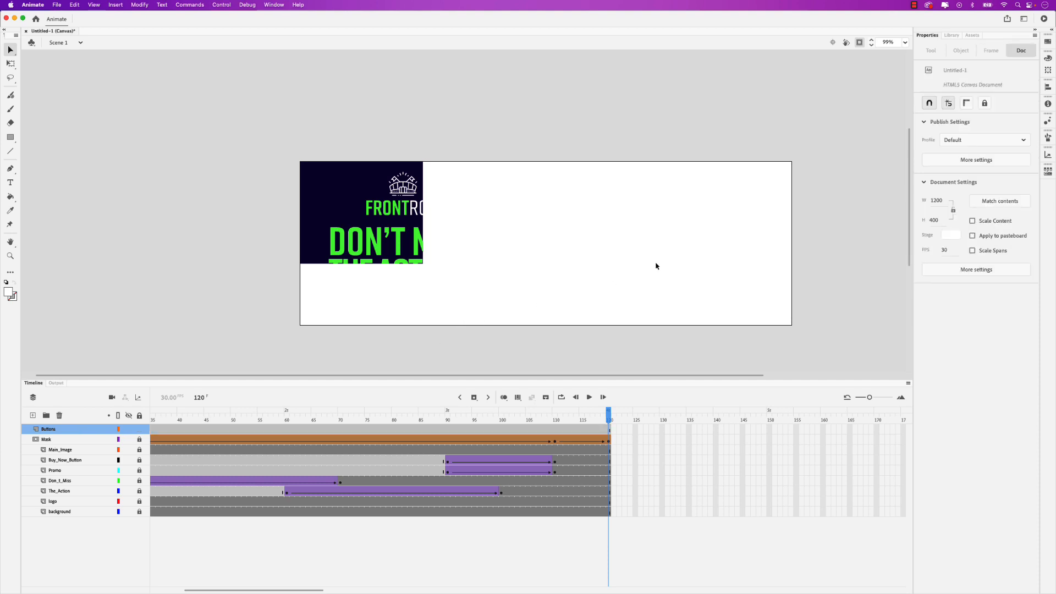
left_click(954, 236)
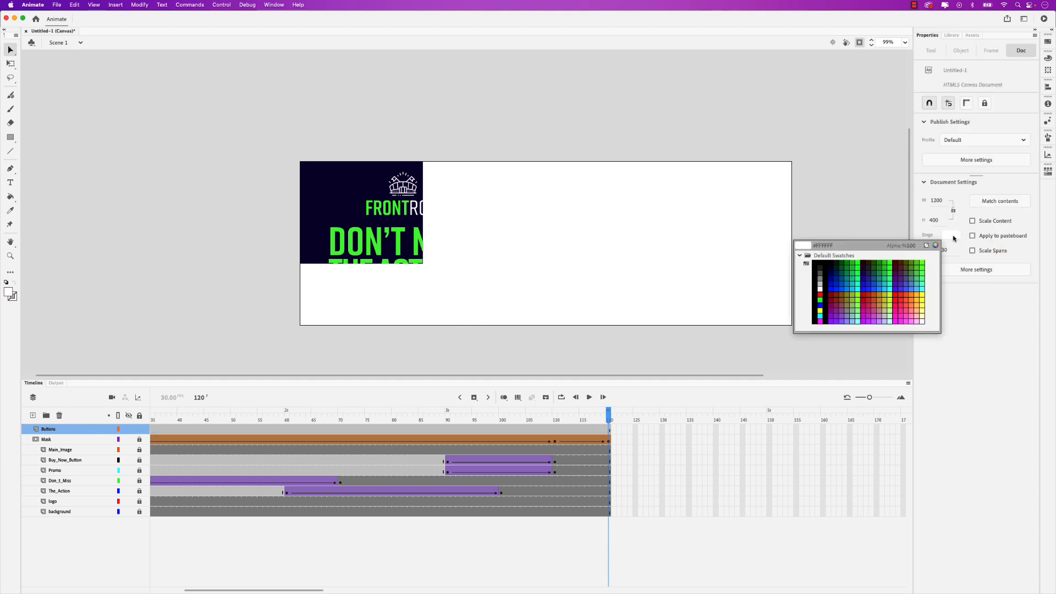
left_click(926, 246)
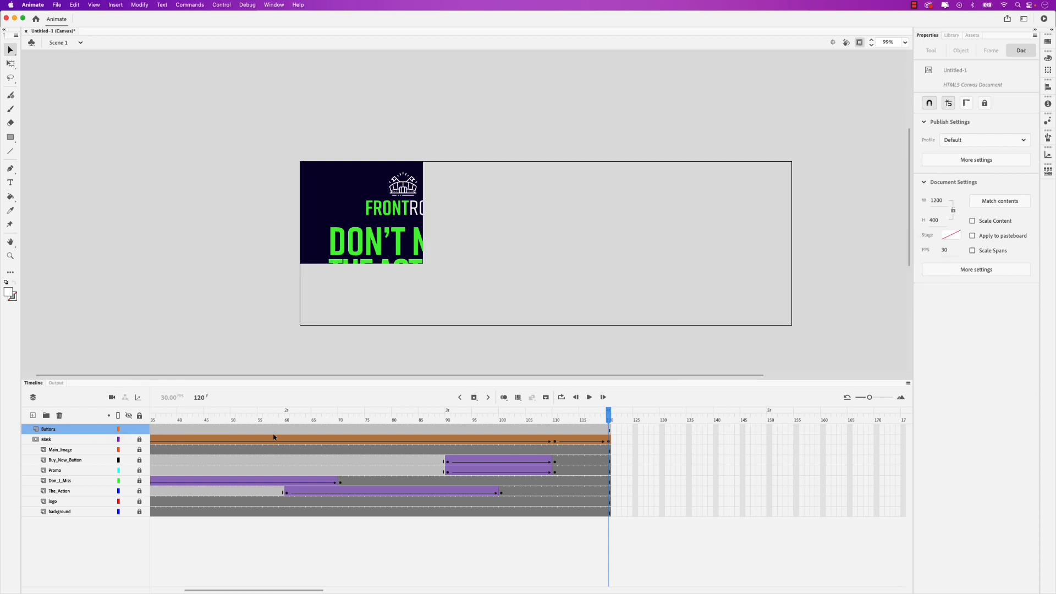
left_click_drag(609, 421, 141, 441)
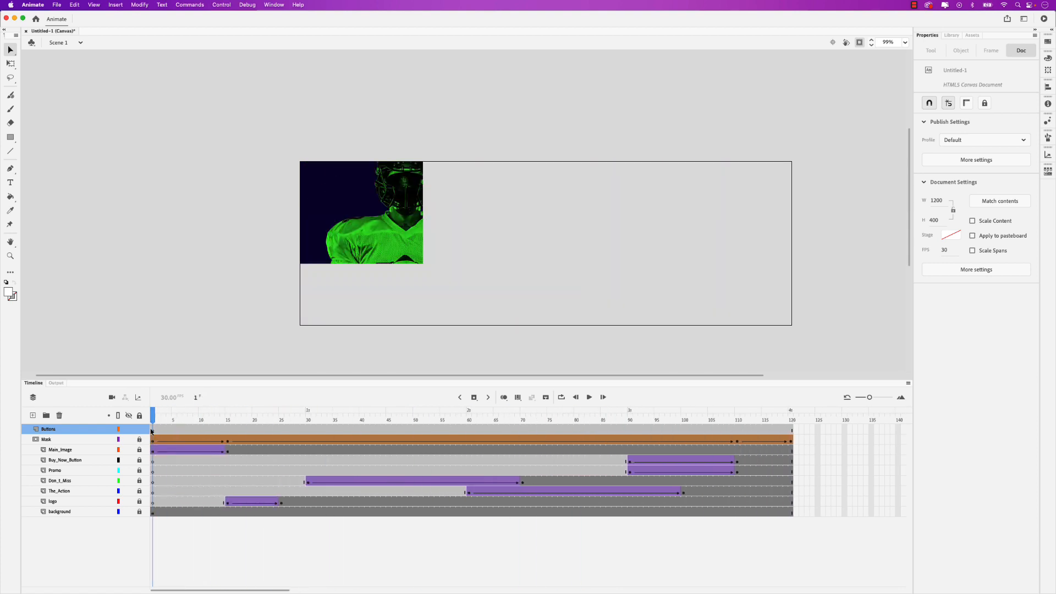
Draw a white, strokeless 300 x 250 rectangle over the visible banner area on frame 1 of the Buttons layer.
left_click(153, 430)
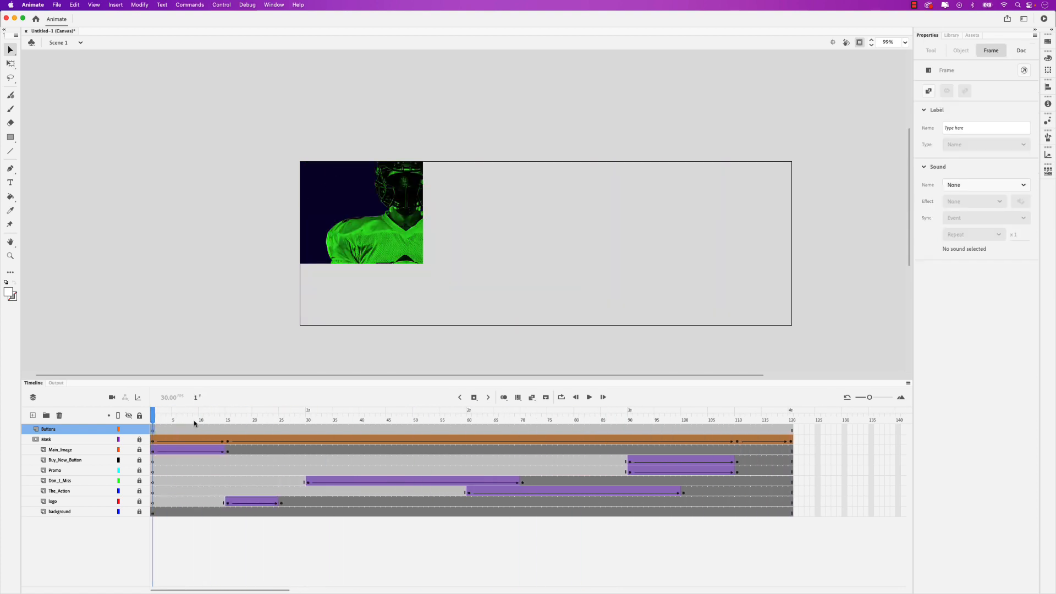
left_click(11, 140)
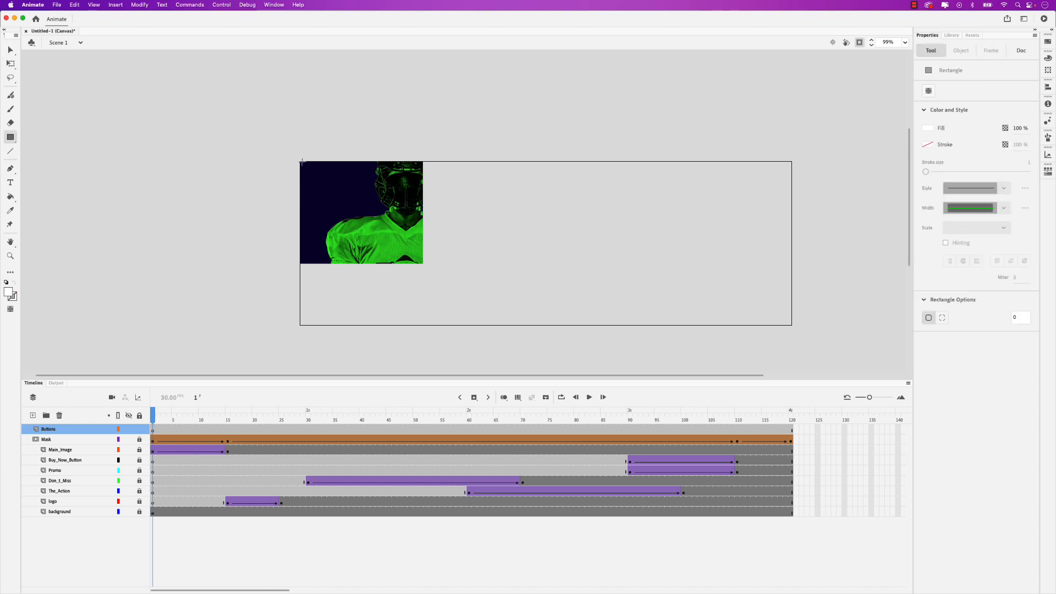
left_click_drag(300, 161, 422, 265)
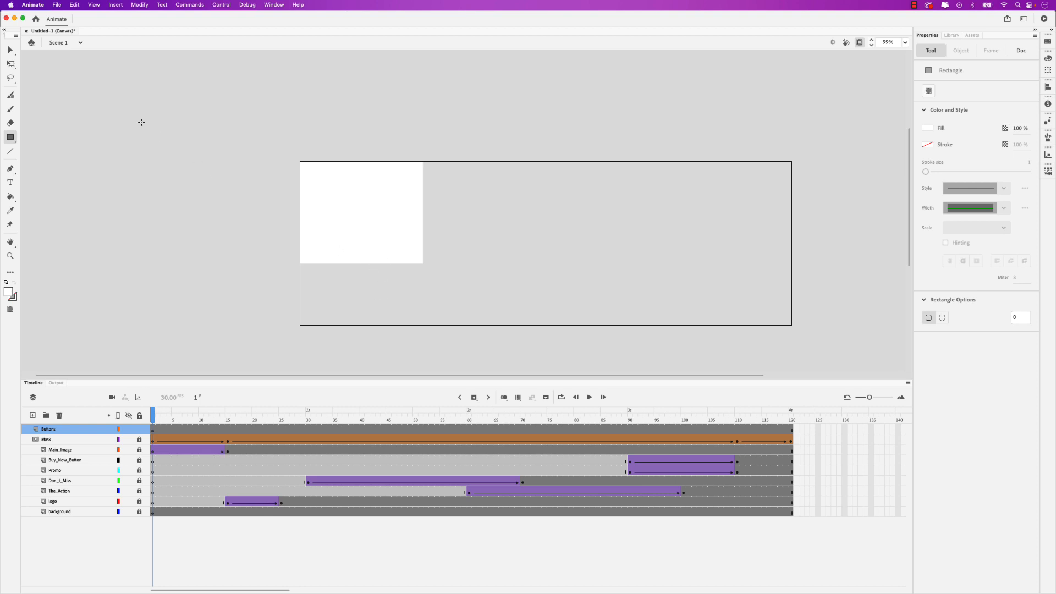
Convert the white rectangle to a Button symbol named Open Button.
left_click(10, 50)
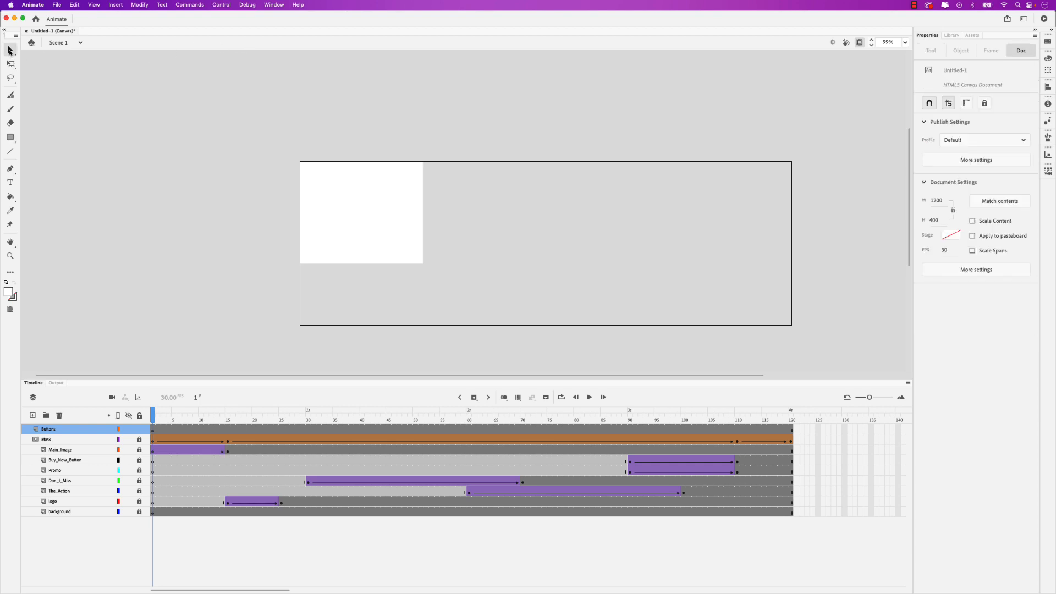
left_click(318, 232)
right_click(317, 232)
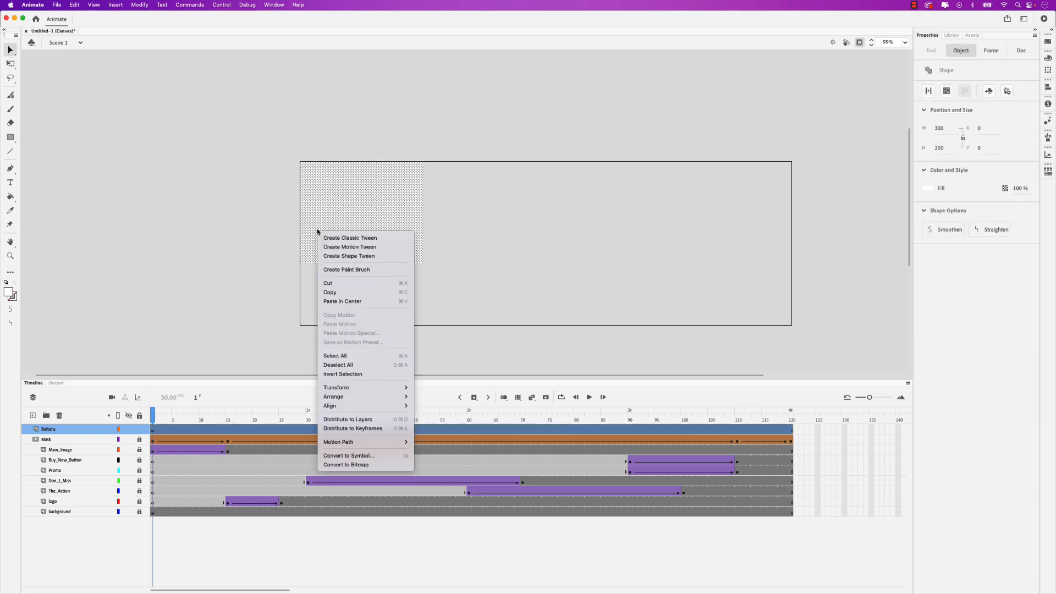
left_click(370, 453)
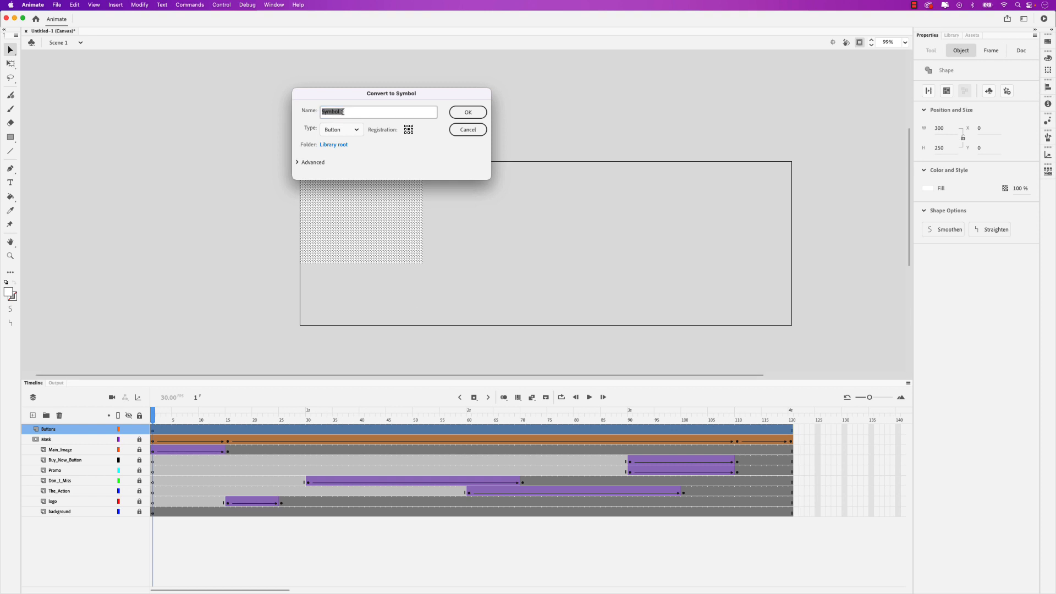
type("Open Button")
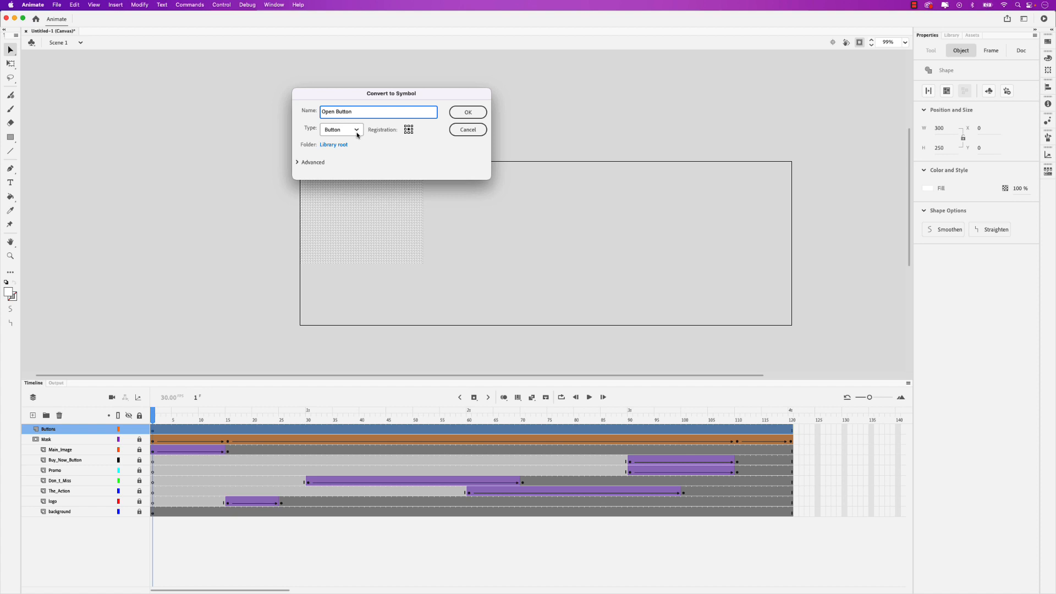
left_click(466, 113)
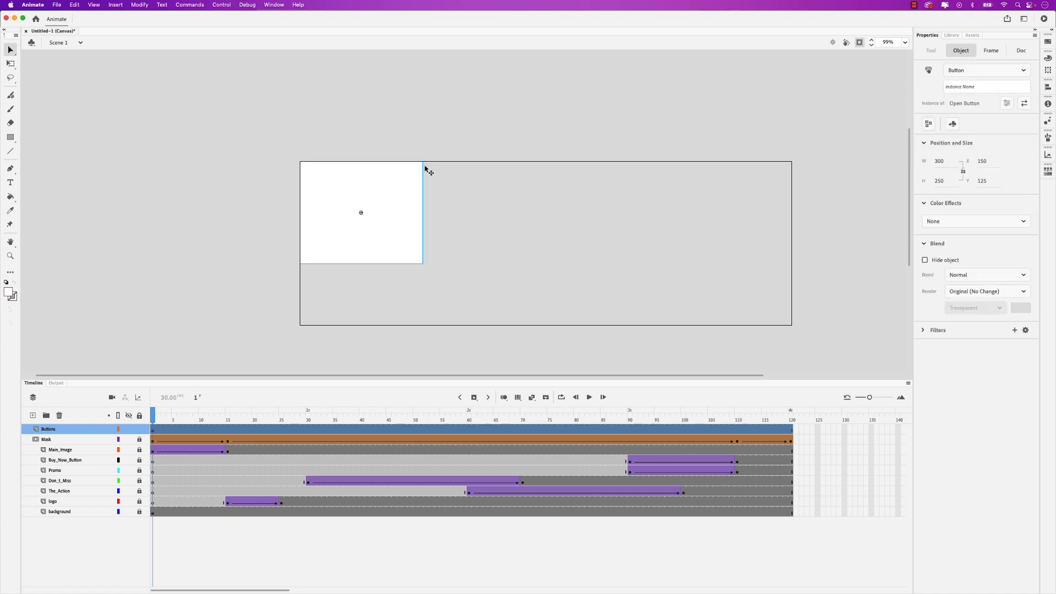
Inside Open Button, move the Up keyframe to the Hit frame and return to Scene 1.
double_click(348, 186)
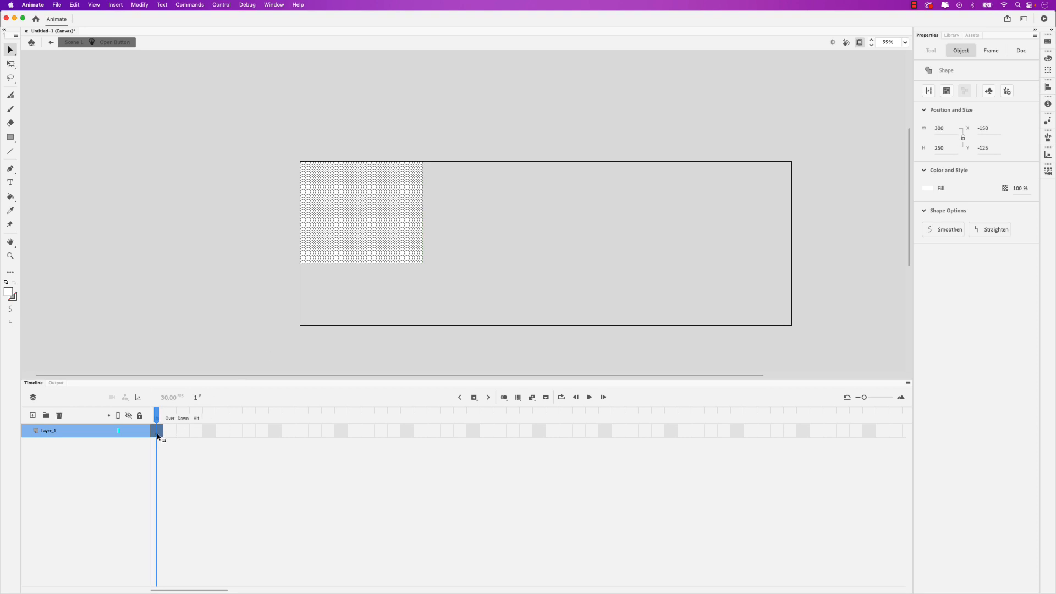
left_click_drag(158, 436, 195, 435)
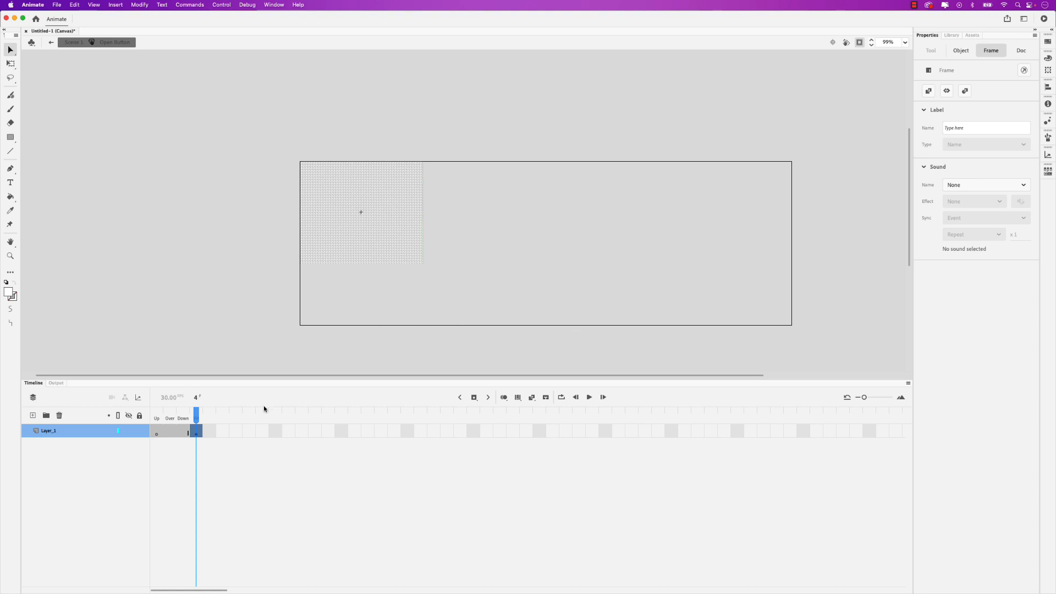
left_click(50, 43)
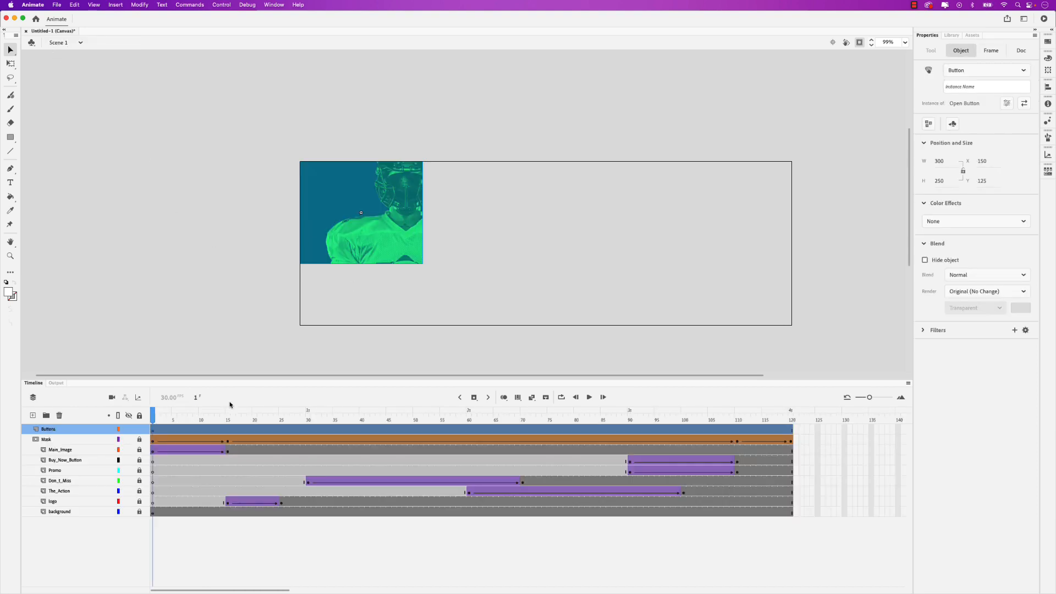
Play the animation once, then insert a blank keyframe at frame 2 of the Buttons layer.
left_click(589, 398)
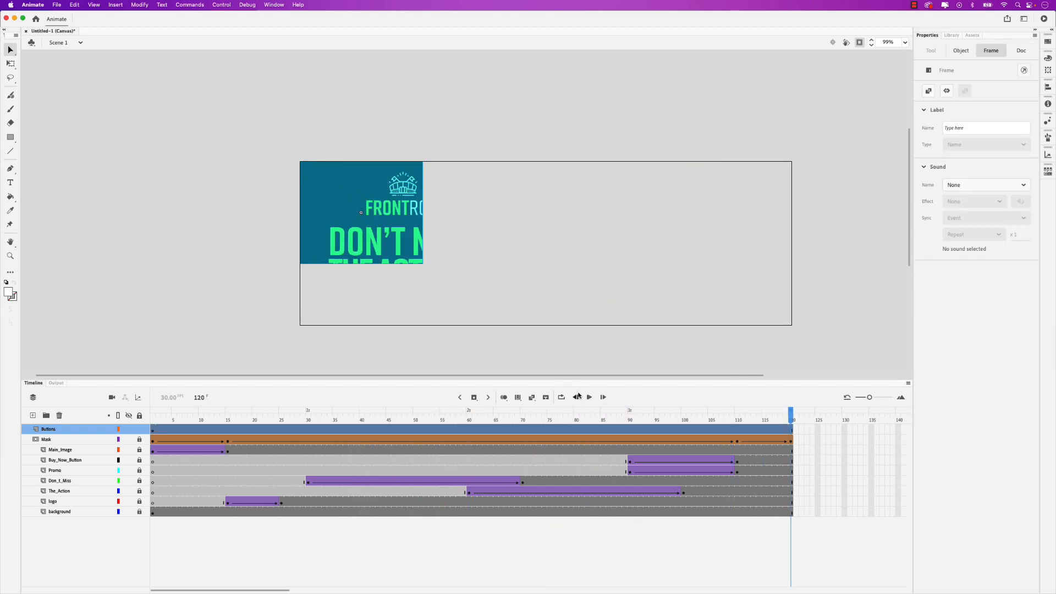
left_click_drag(789, 421, 152, 422)
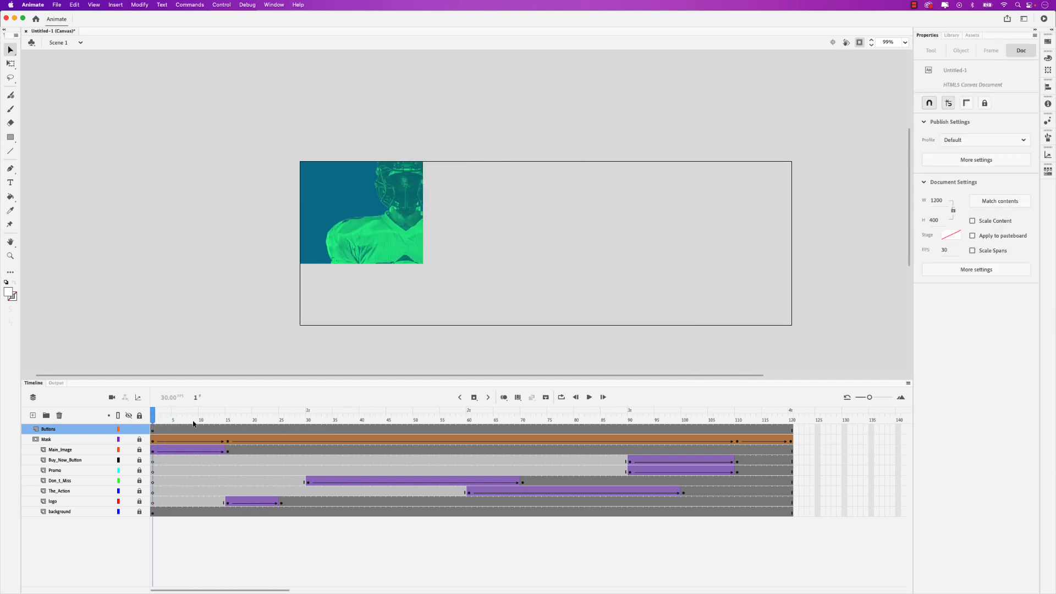
left_click(154, 433)
left_click(158, 434)
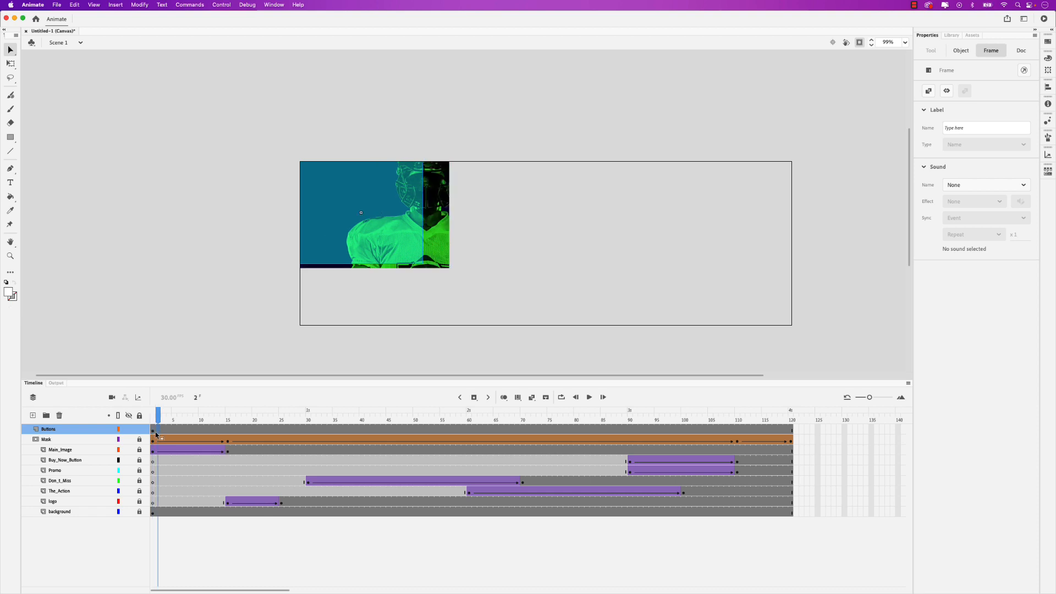
left_click(474, 399)
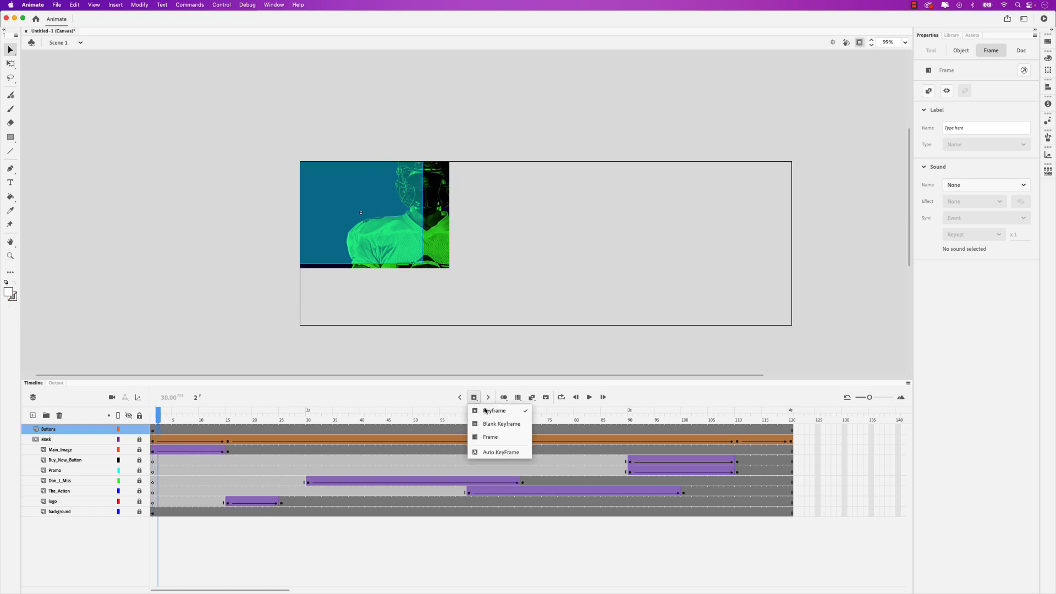
left_click(506, 426)
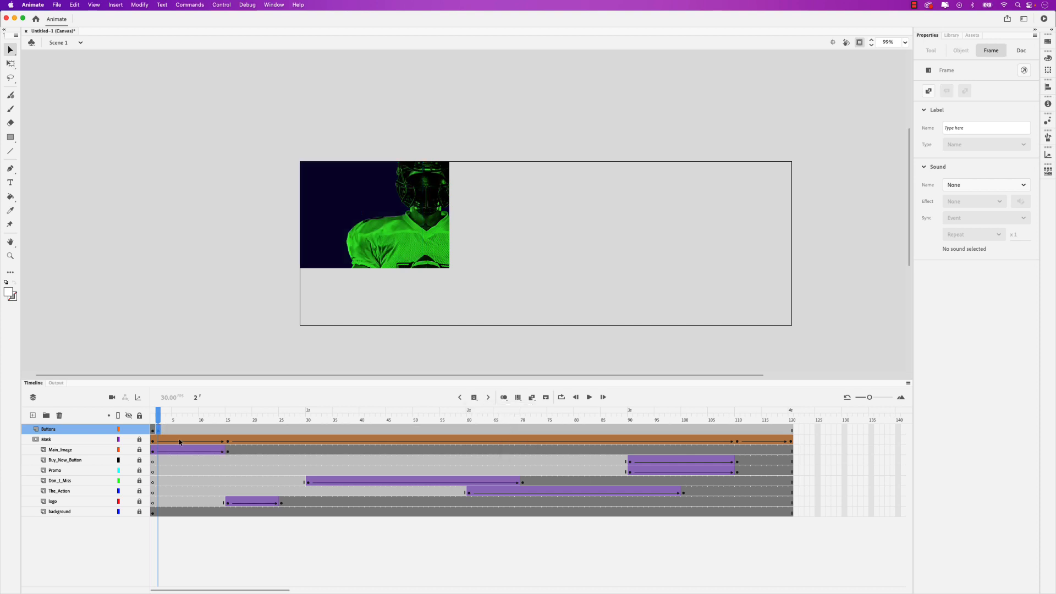
Scrub through the animation to frame 110 and insert a keyframe there on the Buttons layer.
left_click(152, 421)
left_click_drag(152, 421, 732, 428)
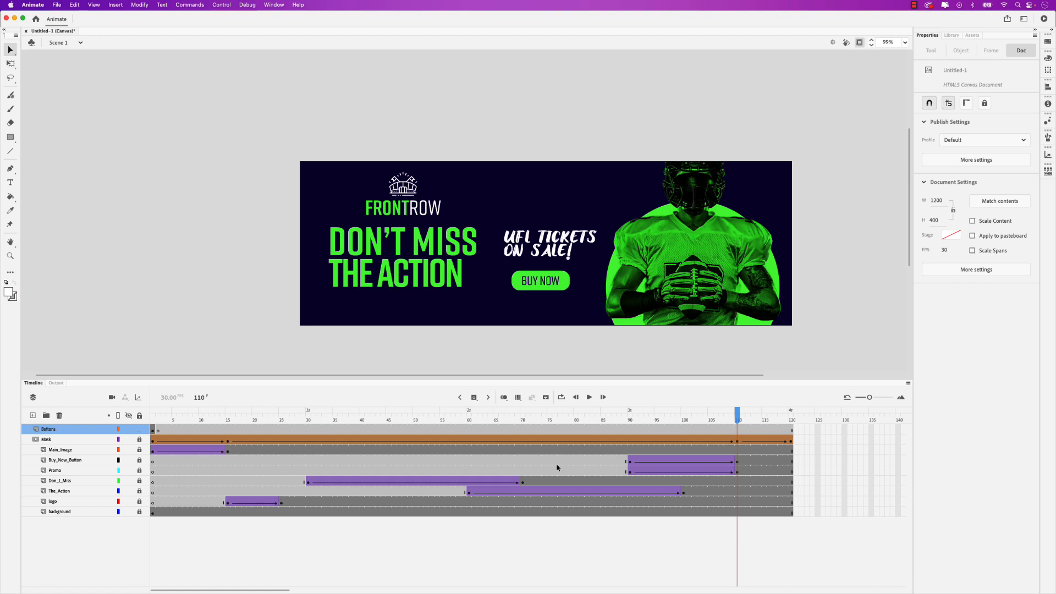
left_click(737, 430)
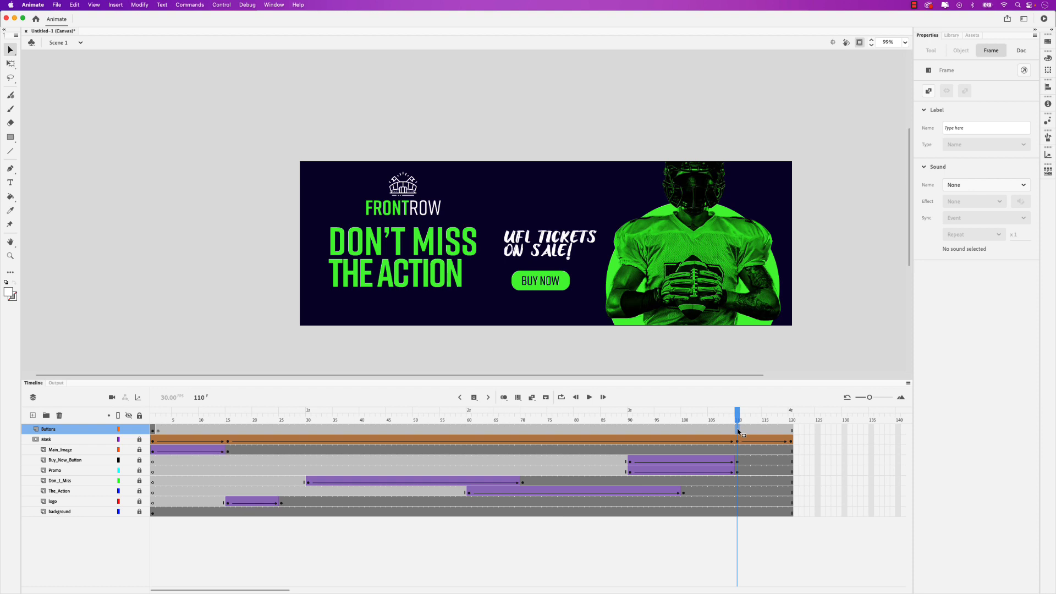
key("F6")
Add the static text CLOSE near the banner's upper-right corner in white Rift Bold.
left_click(11, 183)
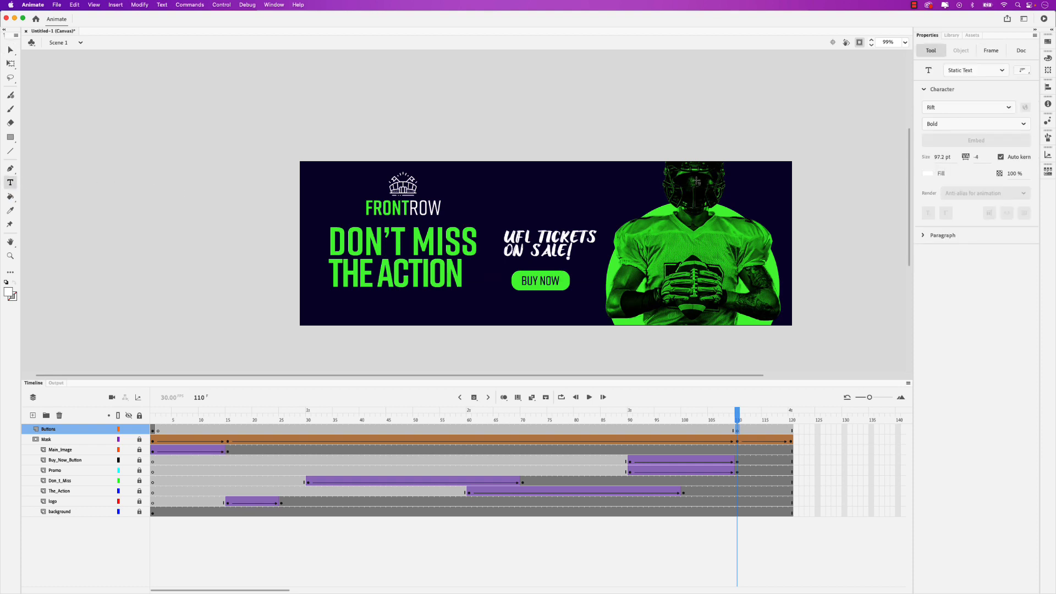
left_click(740, 185)
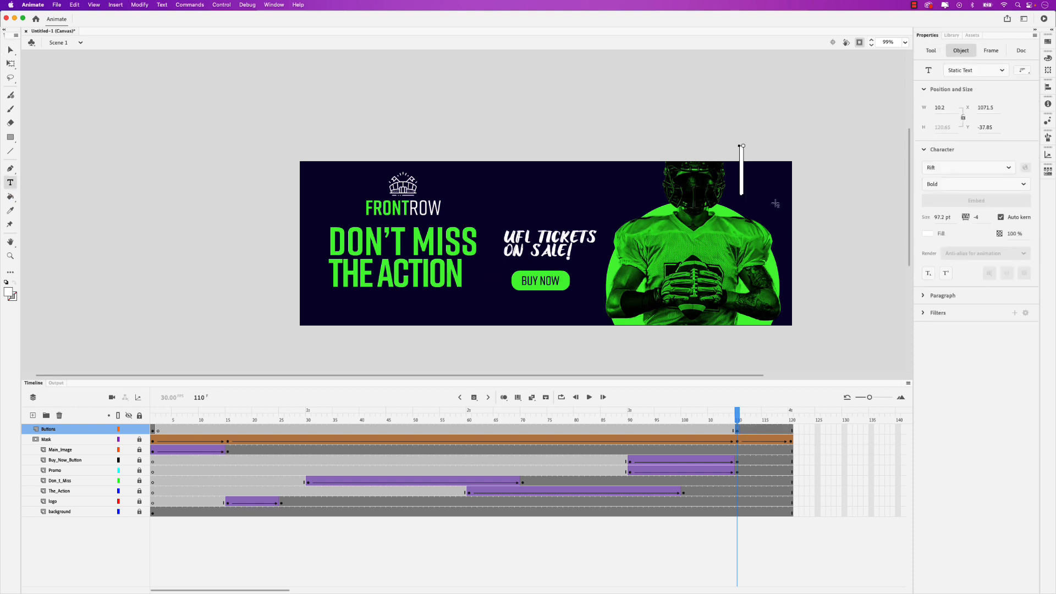
type("CLOSE")
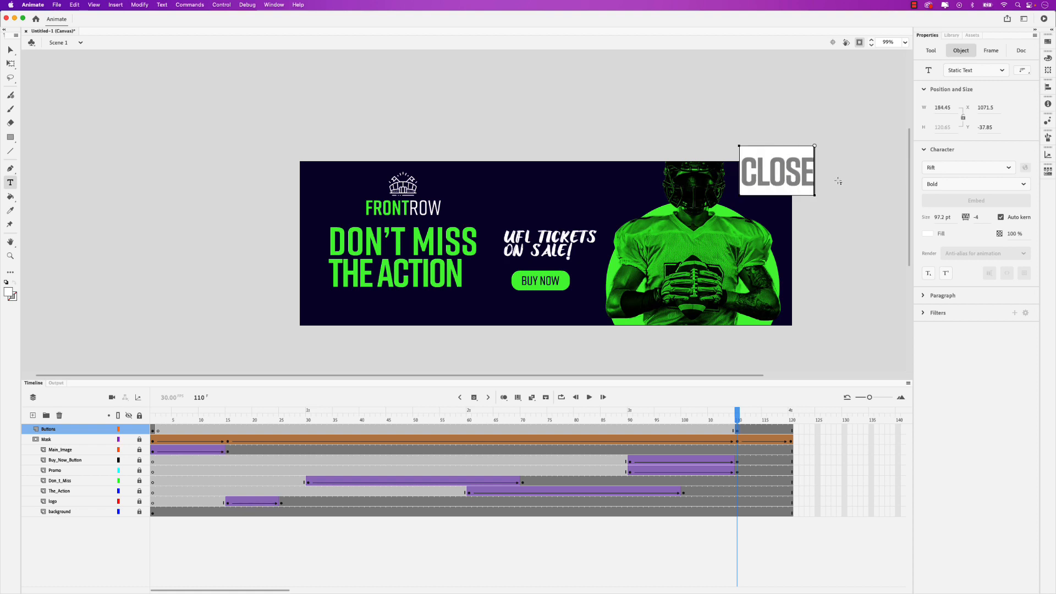
Set the CLOSE text to 36 pt with -1 letter spacing and move it inside the banner's upper-right corner, about X 1099, Y 13.
double_click(778, 179)
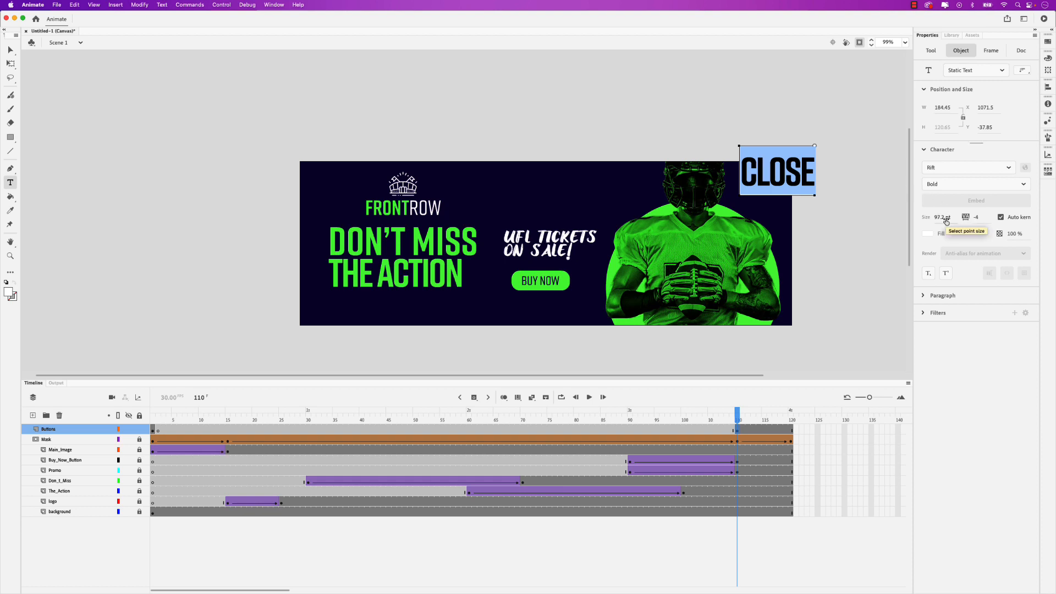
left_click_drag(946, 220, 920, 219)
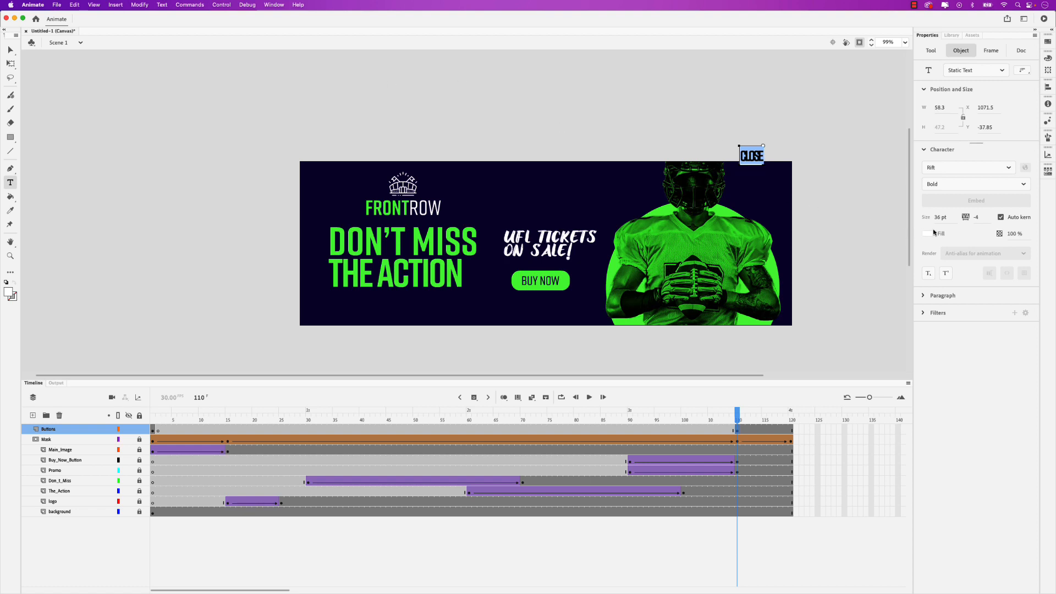
left_click_drag(978, 218, 980, 219)
left_click(12, 50)
left_click_drag(758, 163, 771, 190)
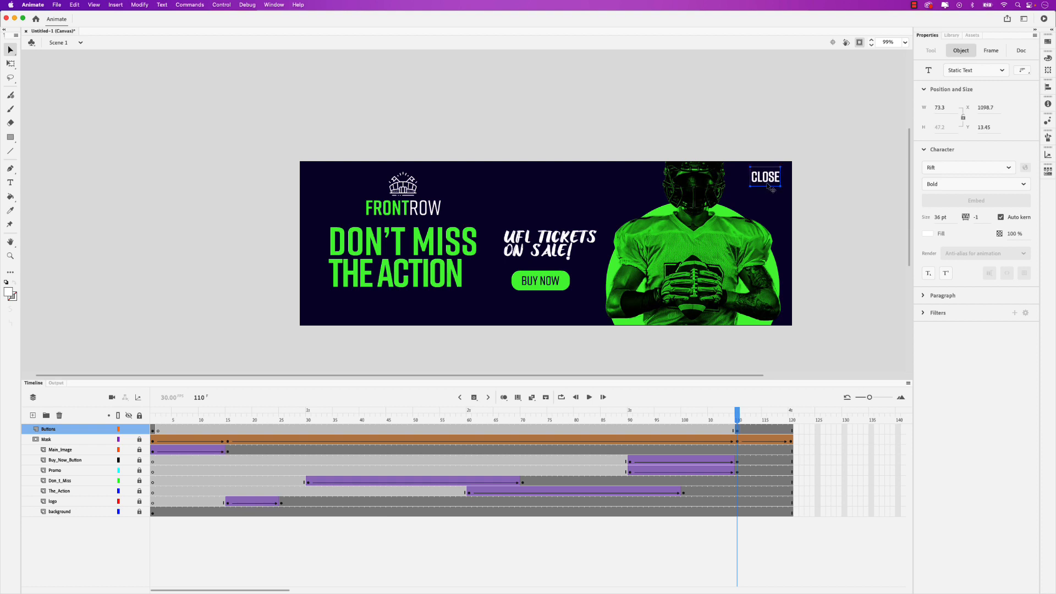
Convert the CLOSE text to a Button symbol named Close Button.
scroll(772, 189, "left", 1)
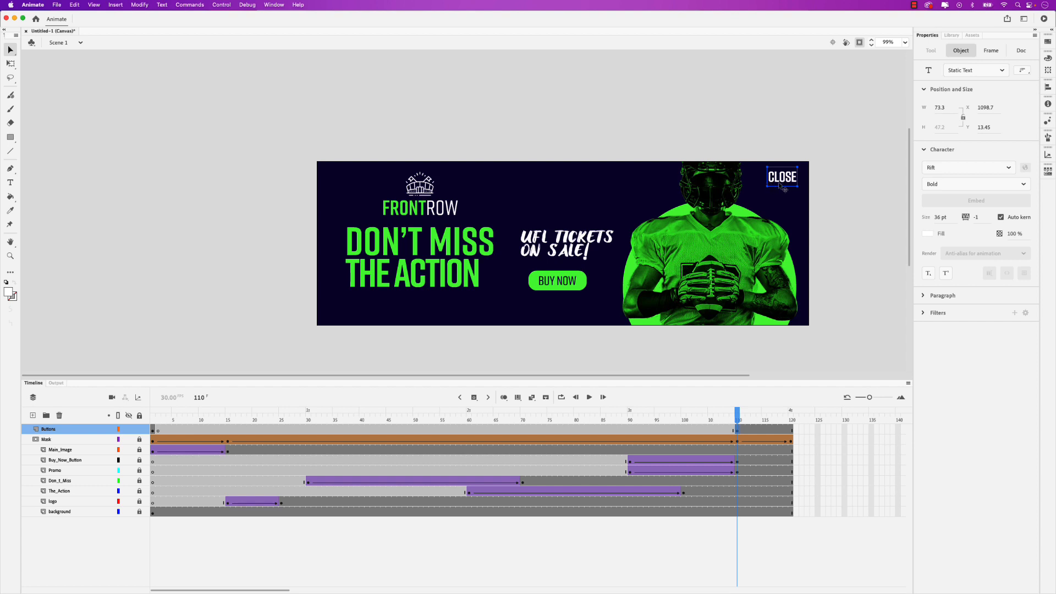
scroll(782, 188, "right", 5)
right_click(696, 186)
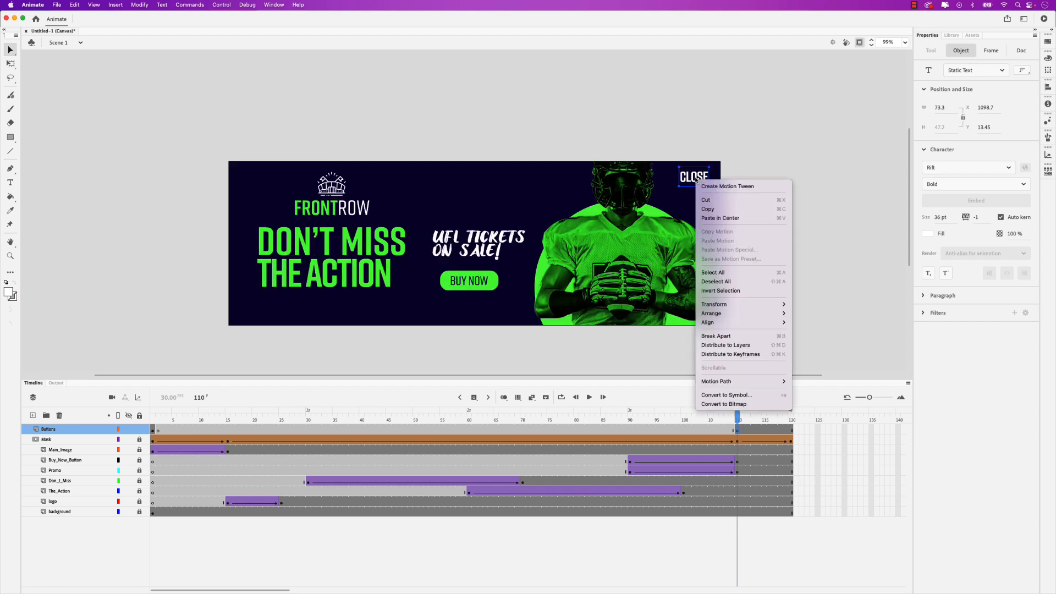
left_click(725, 395)
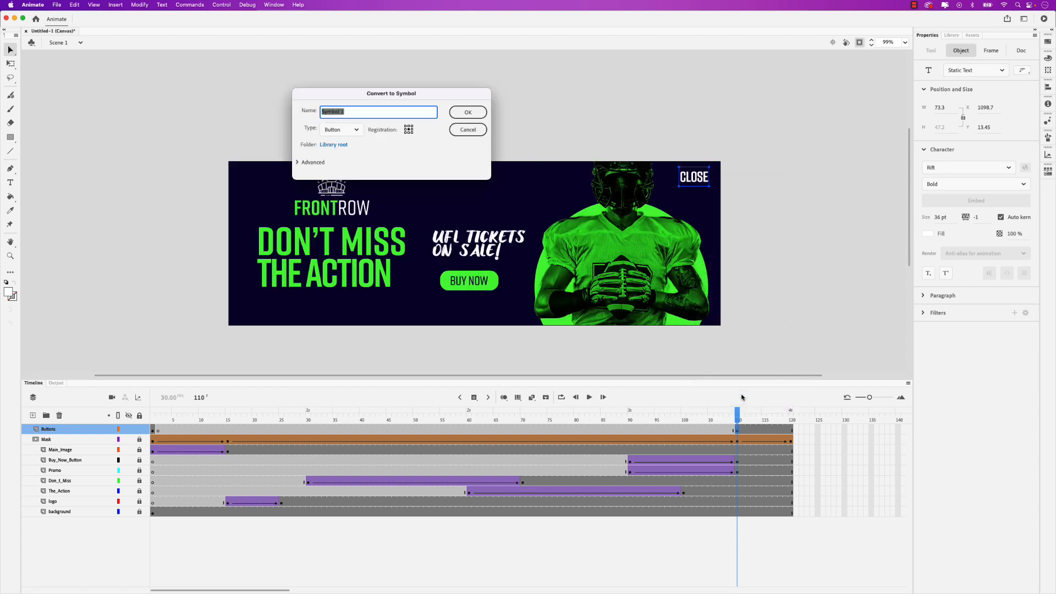
type("Close Button")
left_click(467, 114)
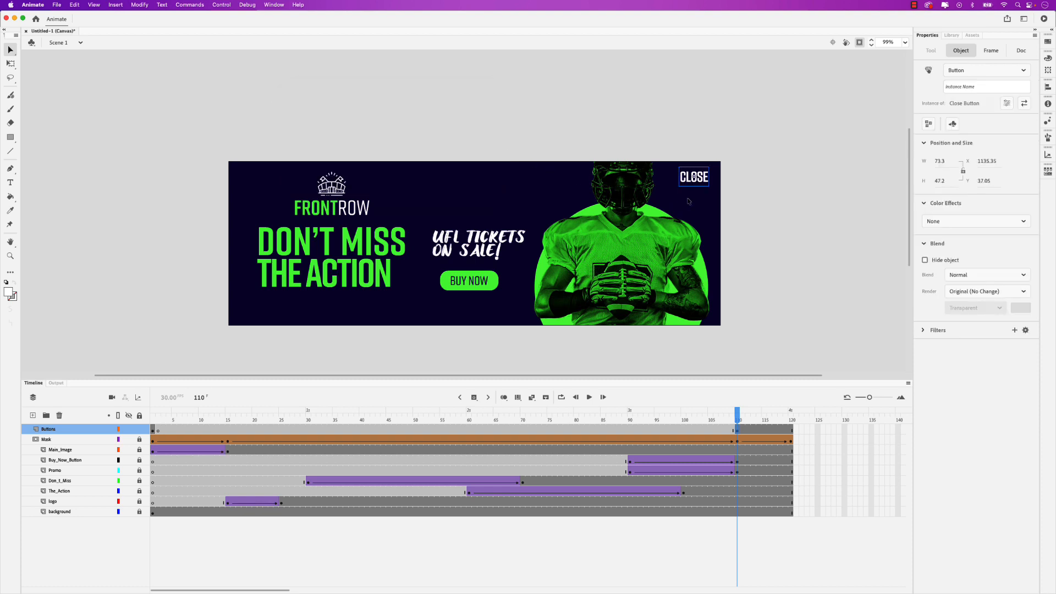
Inside Close Button, add a keyframe on the Hit frame and return to Scene 1.
double_click(702, 183)
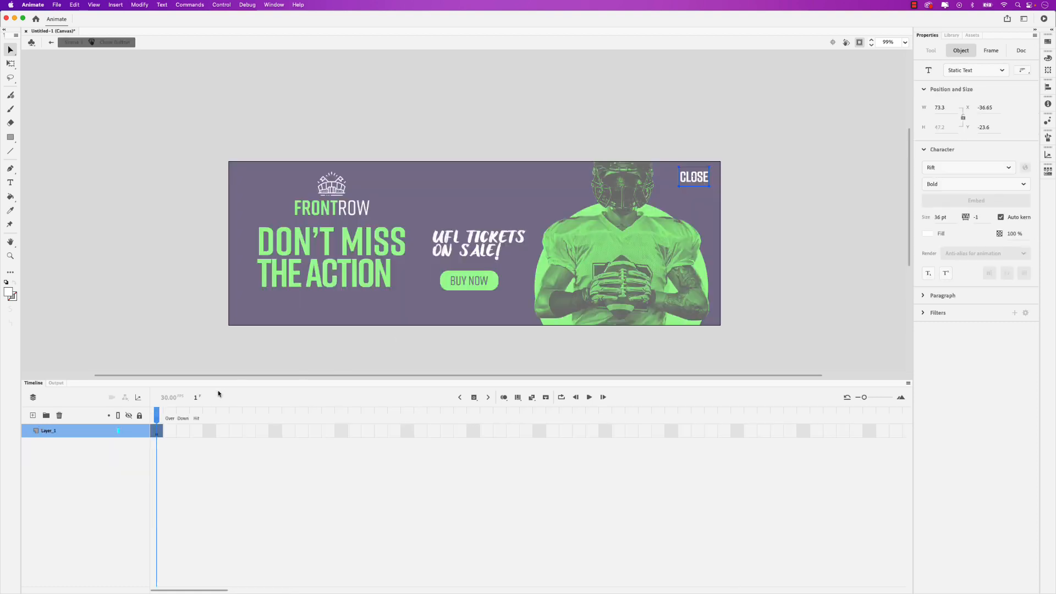
left_click(197, 433)
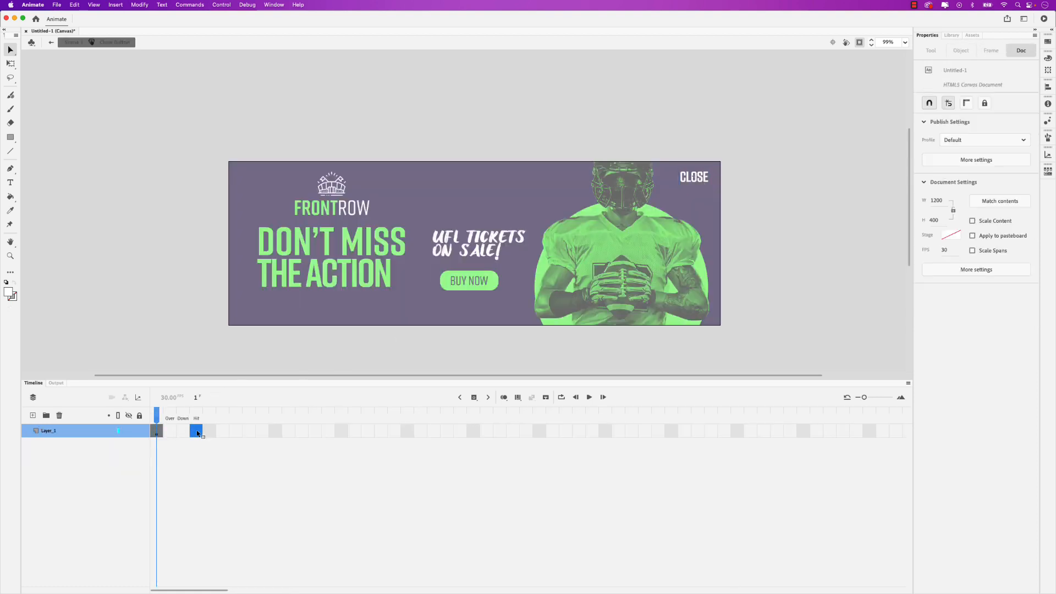
key("F6")
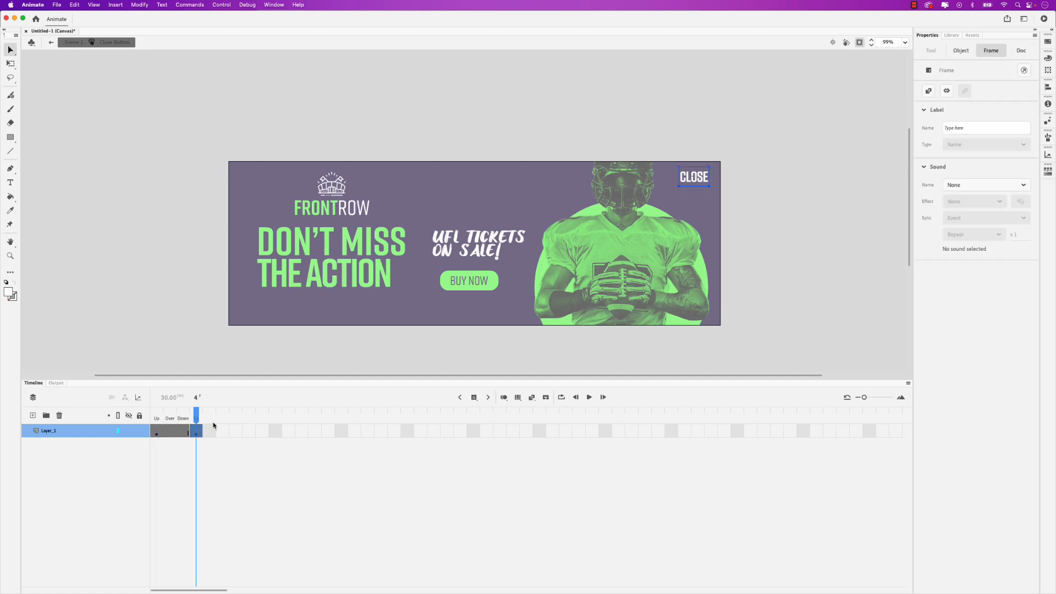
left_click(51, 42)
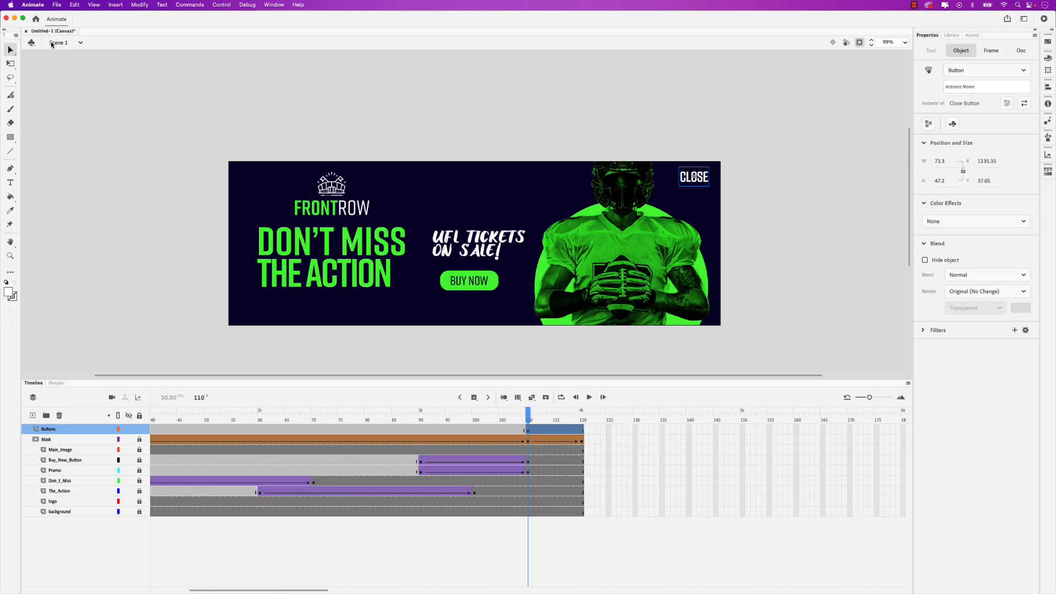
Insert a blank keyframe at frame 111 of the Buttons layer.
left_click(528, 424)
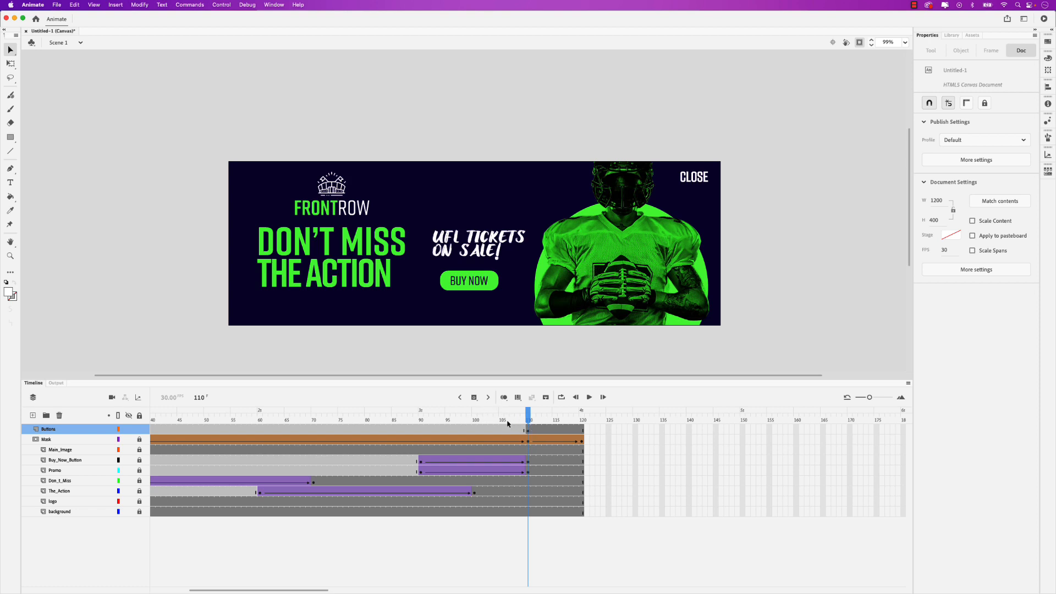
left_click(532, 431)
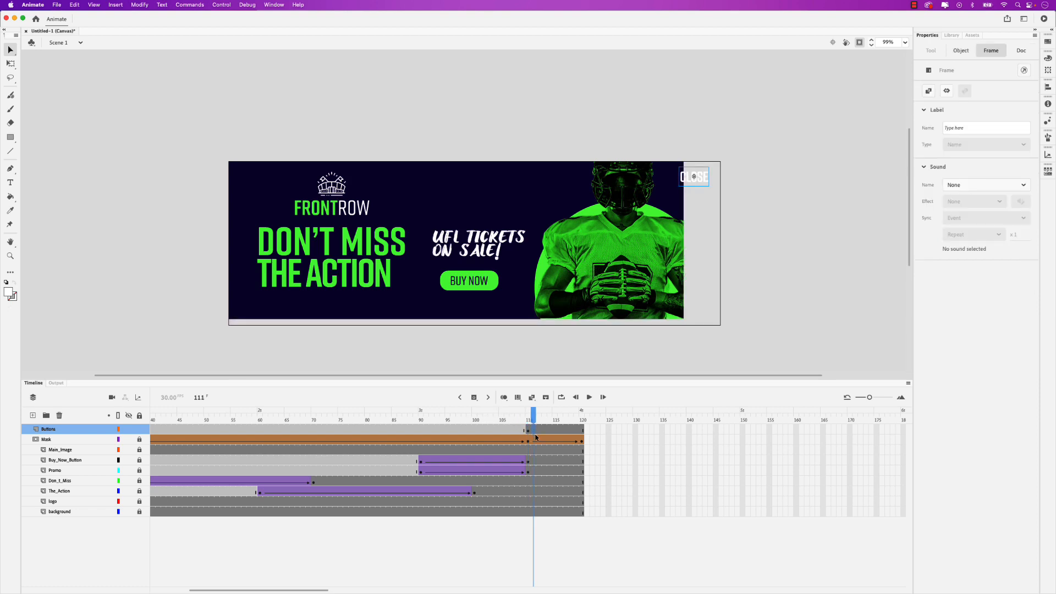
left_click(474, 397)
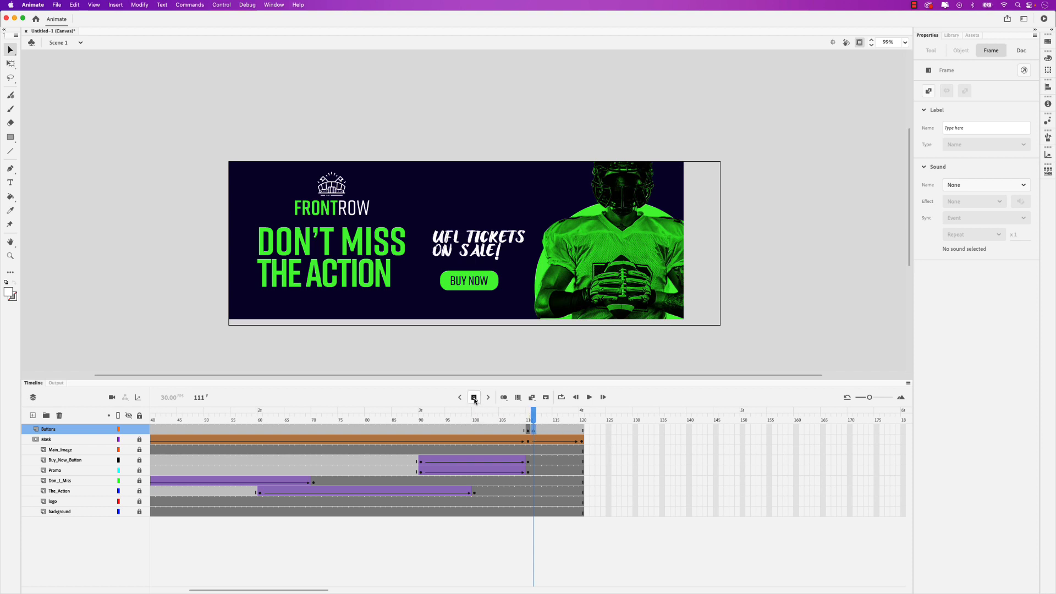
Preview the banner animation by playing the timeline from the start, and return to frame 1.
left_click_drag(532, 421, 126, 415)
key("Return")
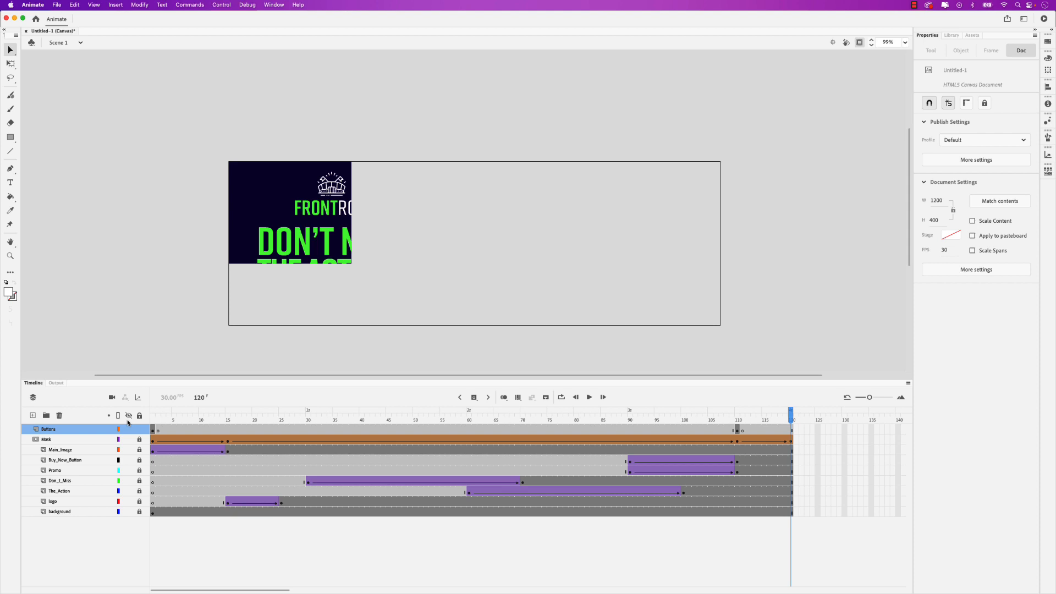
left_click_drag(792, 420, 153, 404)
Give the Open Button instance on frame 1 the instance name open_btn.
left_click(322, 232)
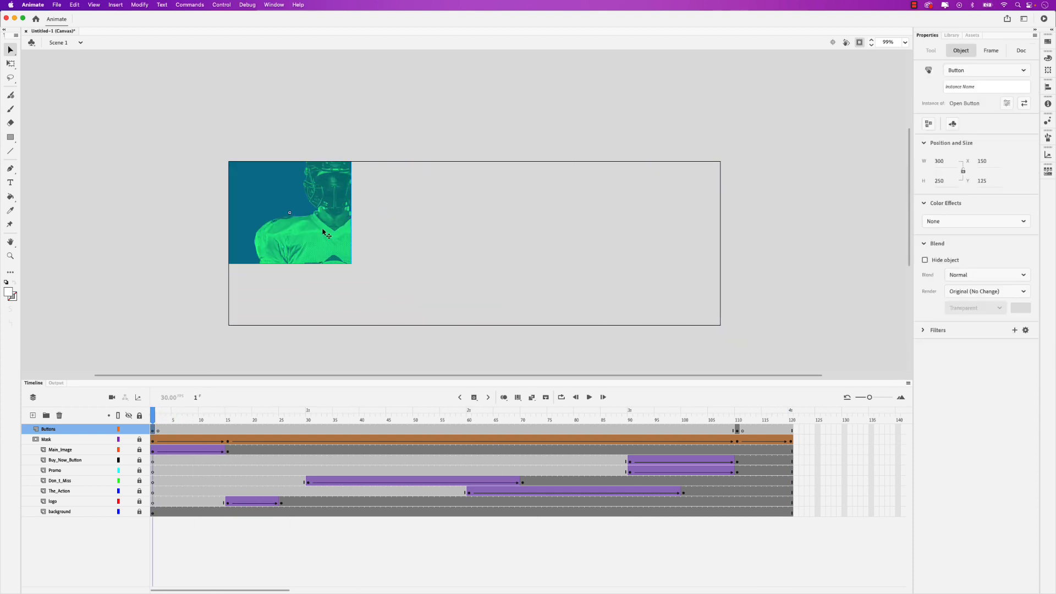
left_click(963, 52)
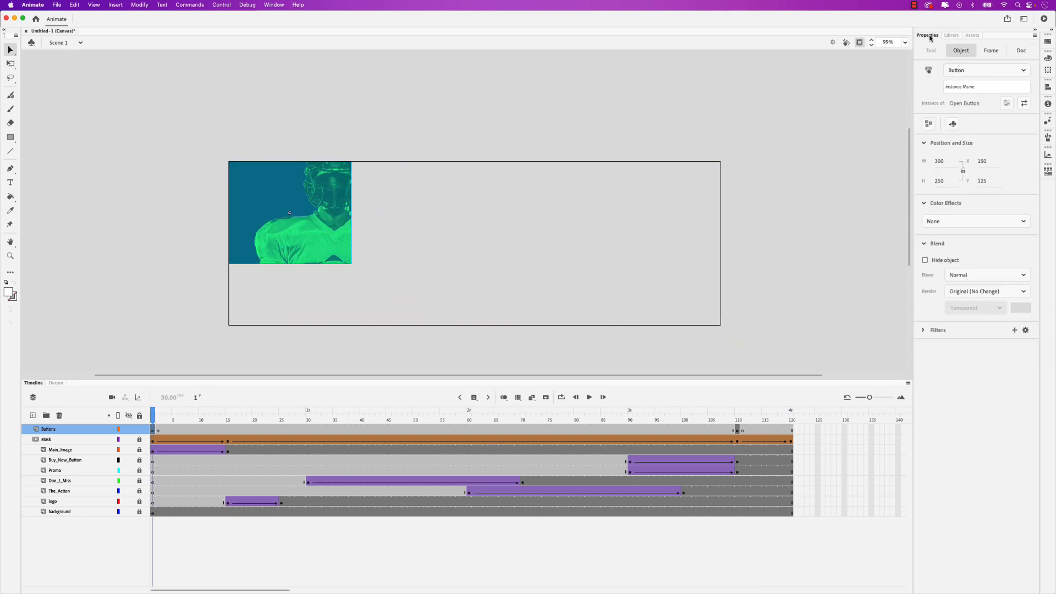
left_click(982, 88)
type("open_btn")
key("Return")
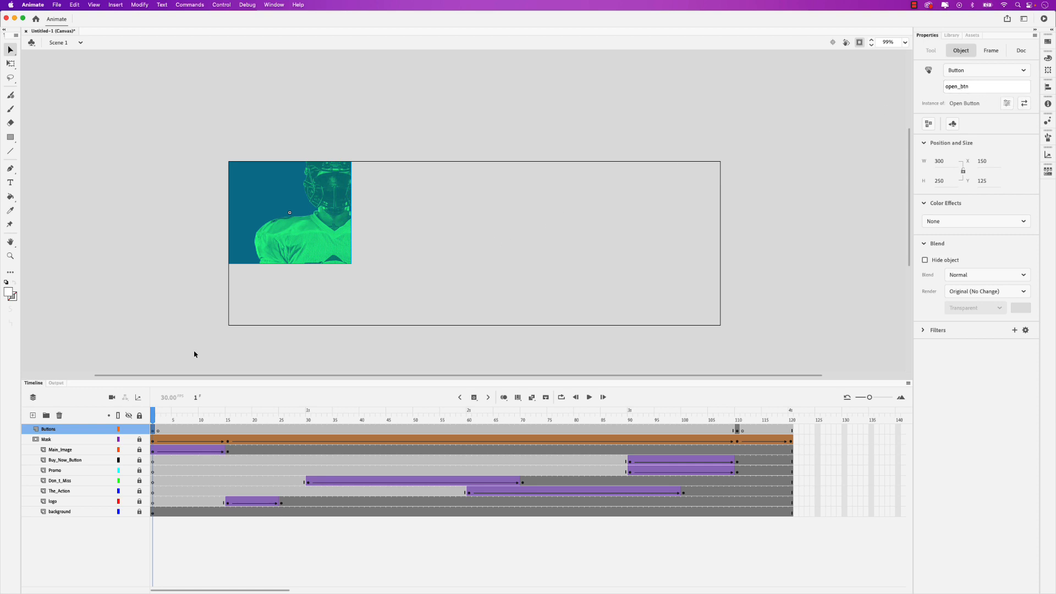
Give the CLOSE button instance on frame 110 the instance name close_btn.
left_click_drag(149, 423, 738, 411)
left_click(700, 180)
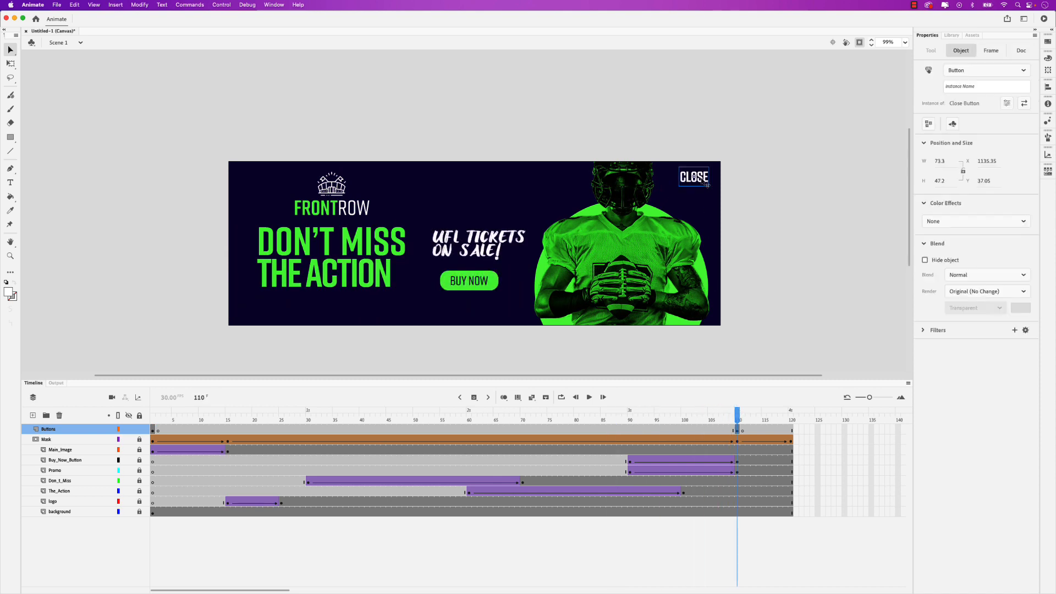
left_click(982, 87)
type("close_btn")
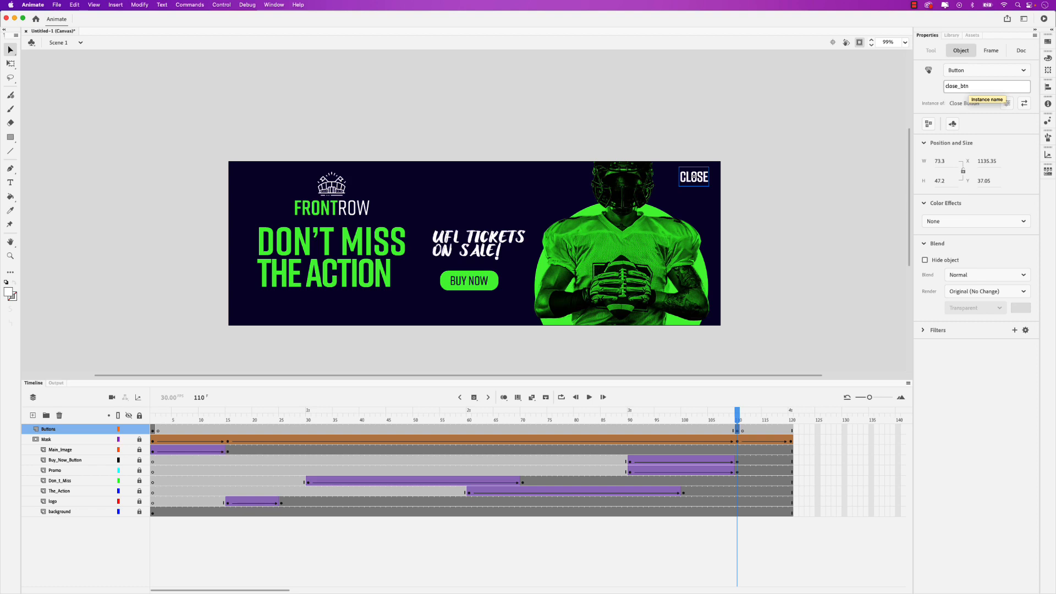
key("Return")
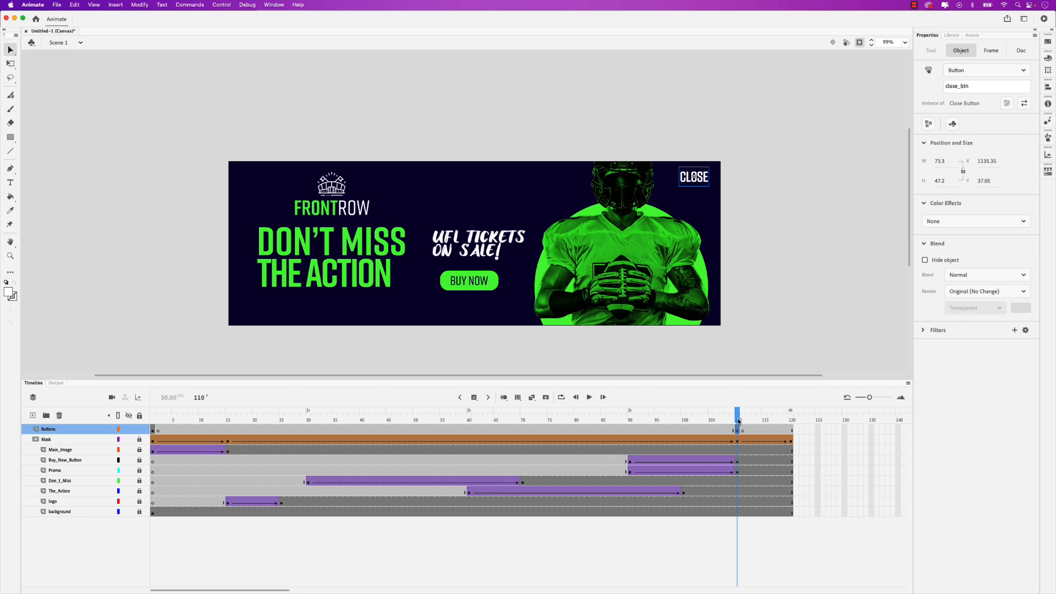
Return to frame 1 and add a new layer named Actions above the Buttons layer.
left_click_drag(739, 421, 153, 418)
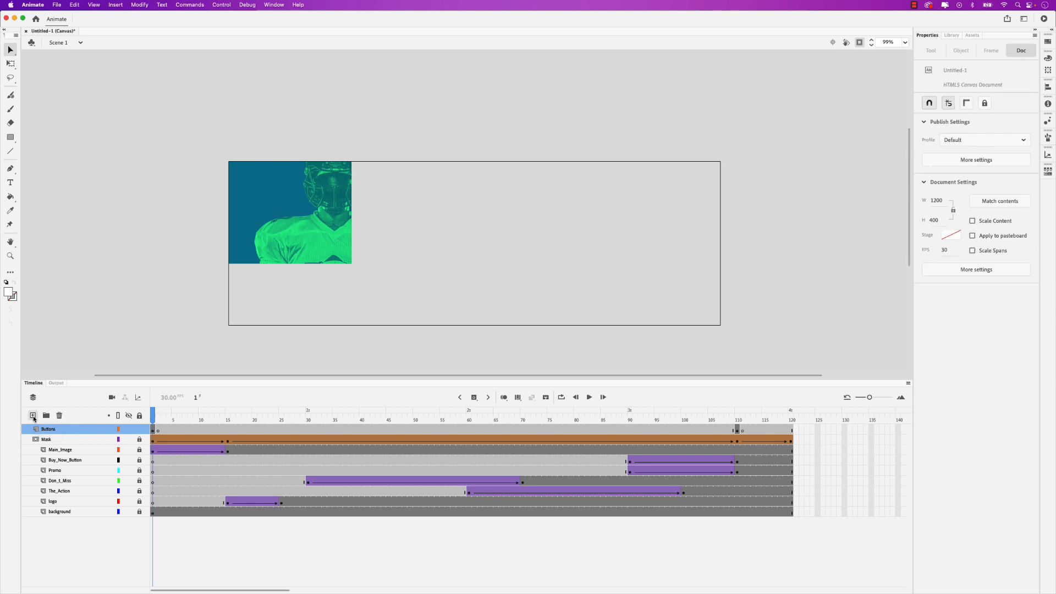
left_click(32, 415)
left_click(53, 432)
double_click(53, 433)
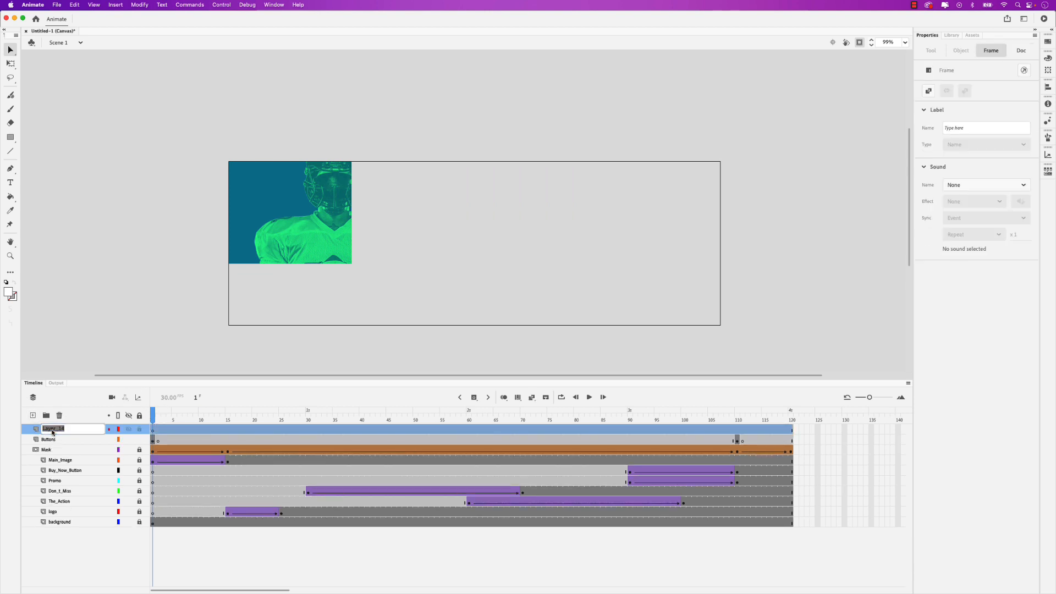
type("Actions")
key("Return")
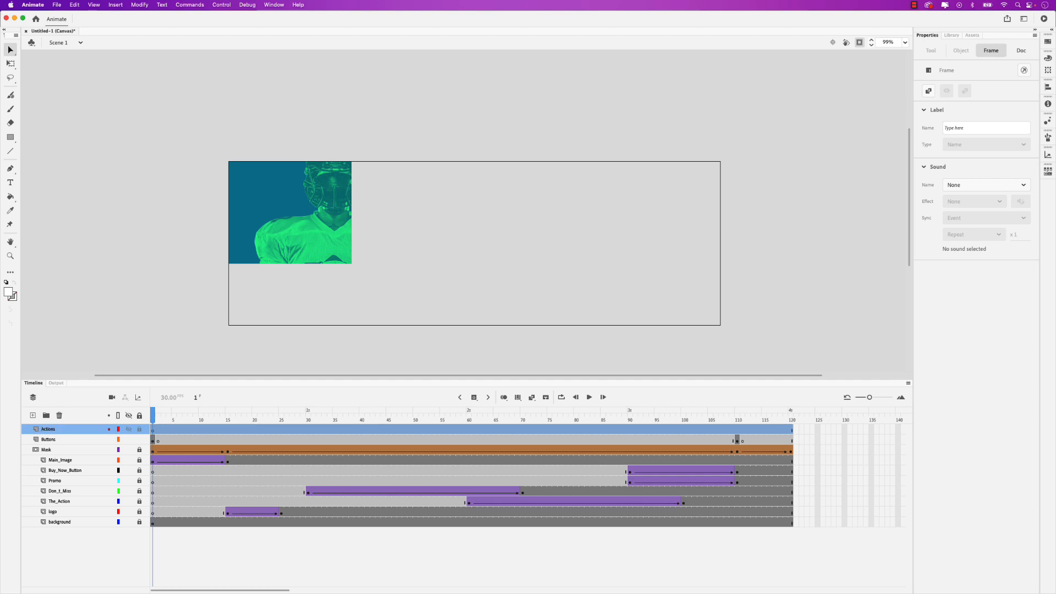
Use the Actions wizard to add a Stop action for this timeline on frame 1 of the Actions layer, triggered with this frame.
left_click(154, 431)
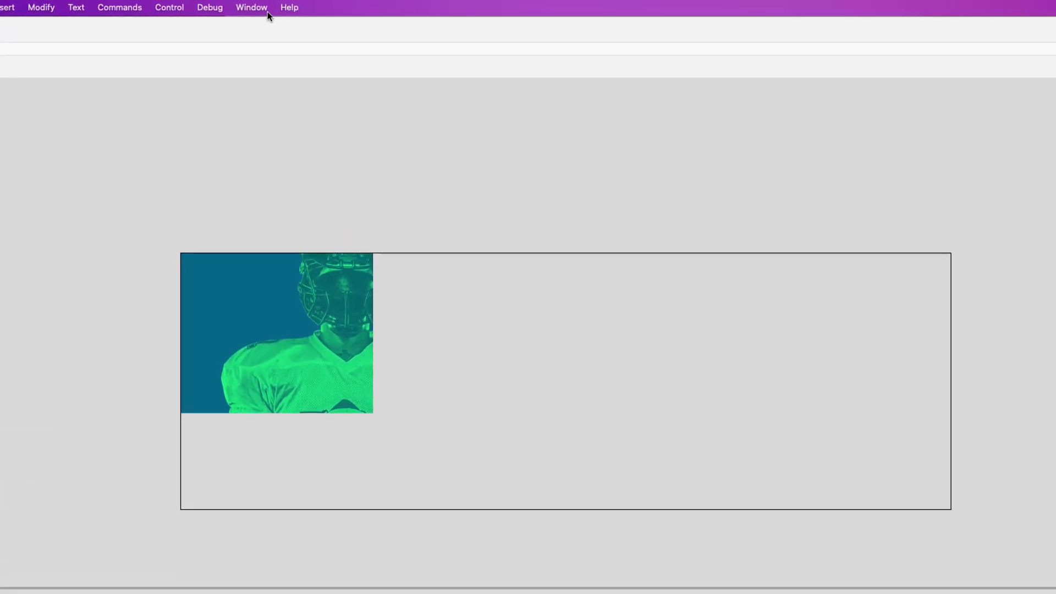
left_click(273, 5)
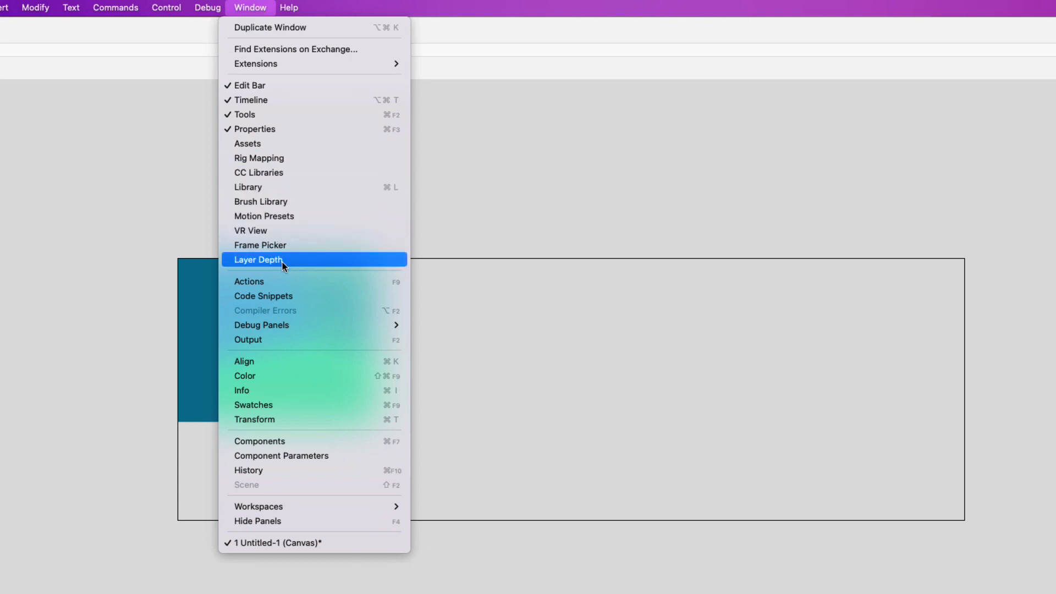
left_click(281, 284)
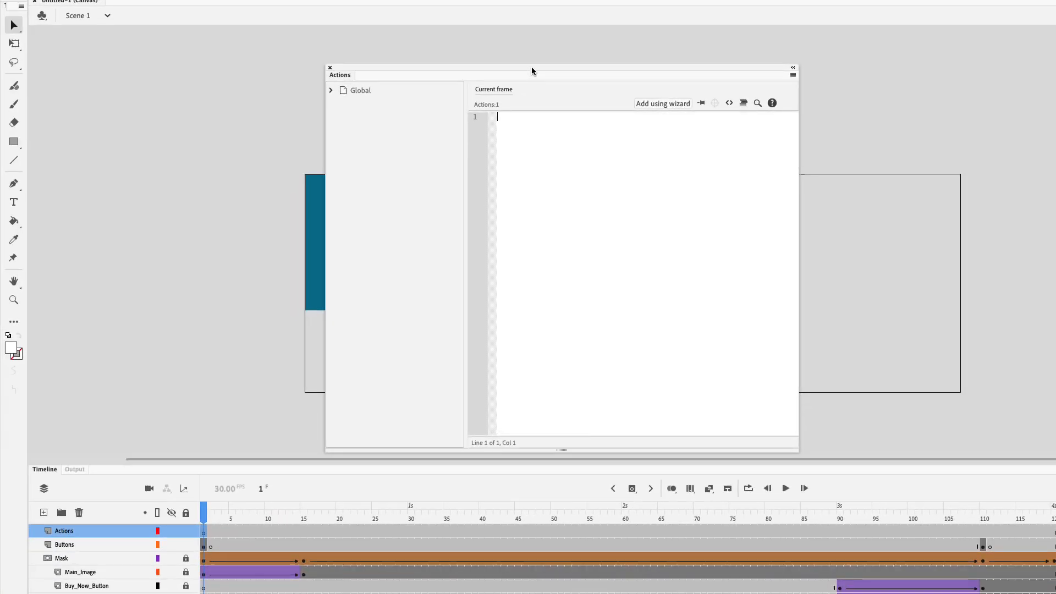
left_click_drag(531, 68, 620, 87)
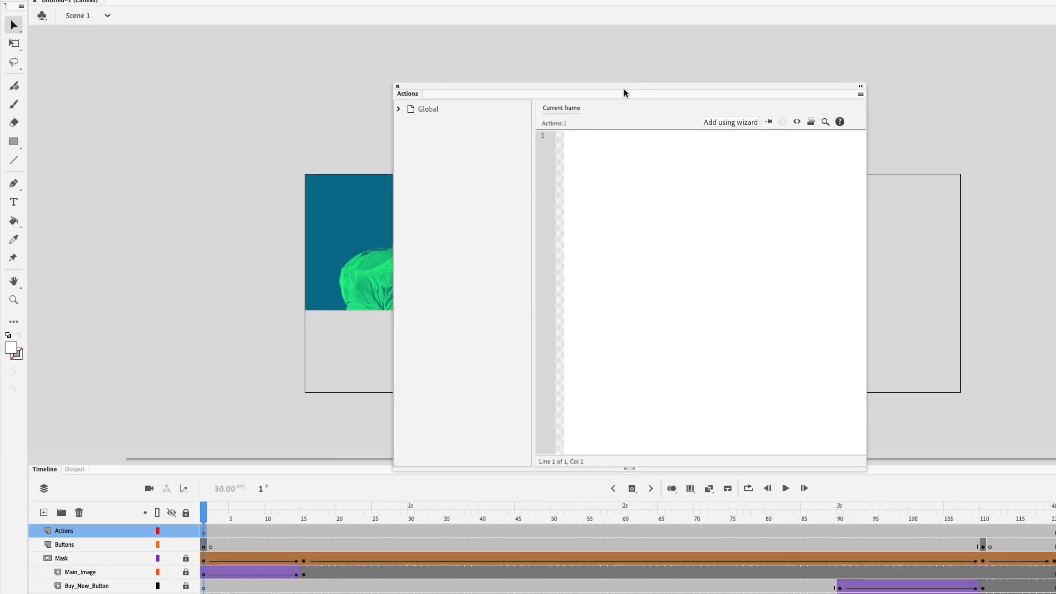
left_click(732, 122)
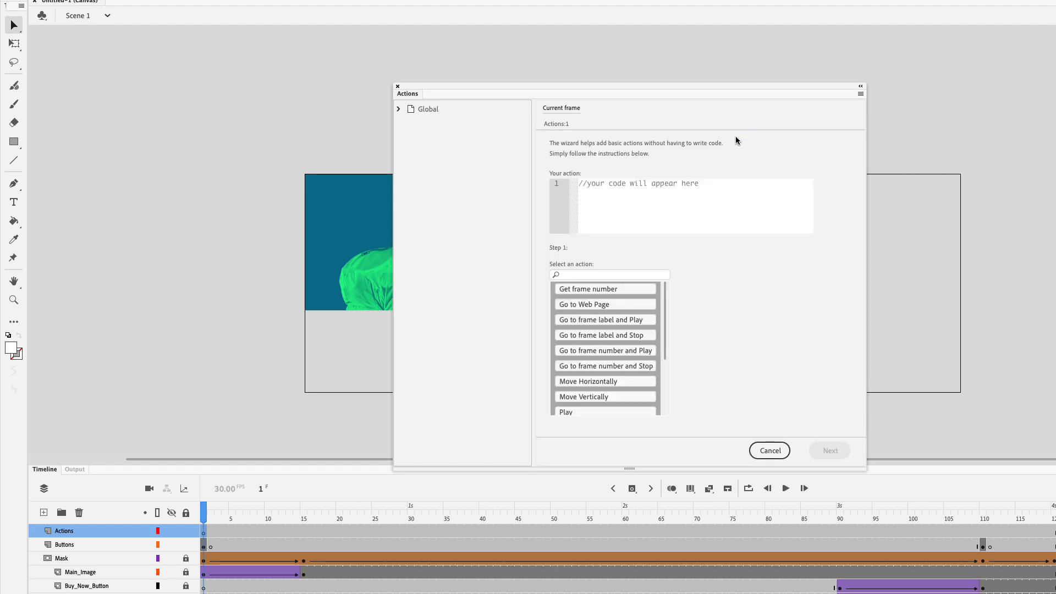
scroll(660, 377, "down", 3)
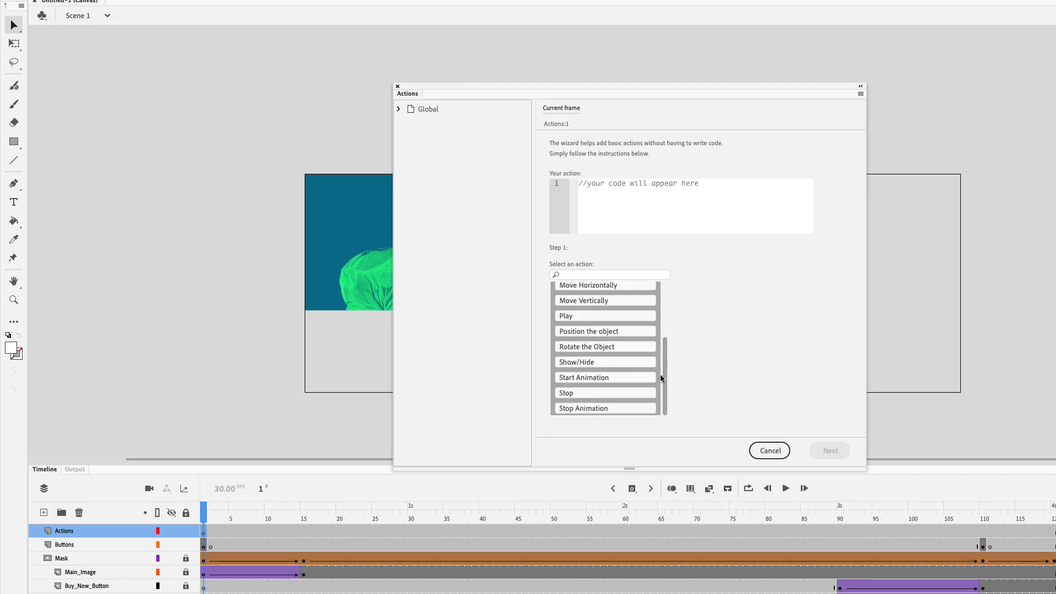
left_click(614, 394)
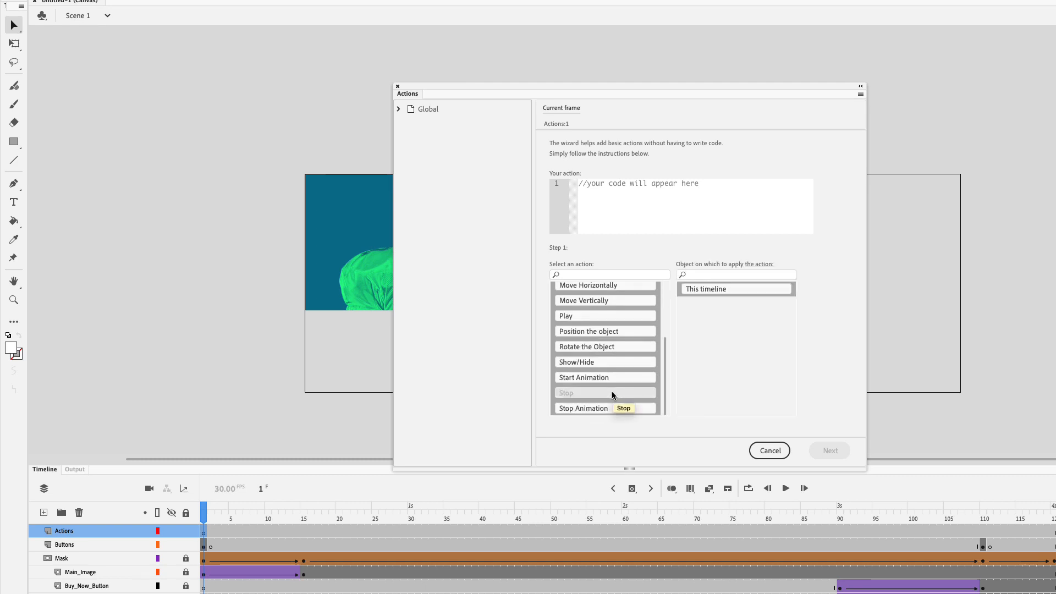
left_click(725, 292)
left_click(827, 450)
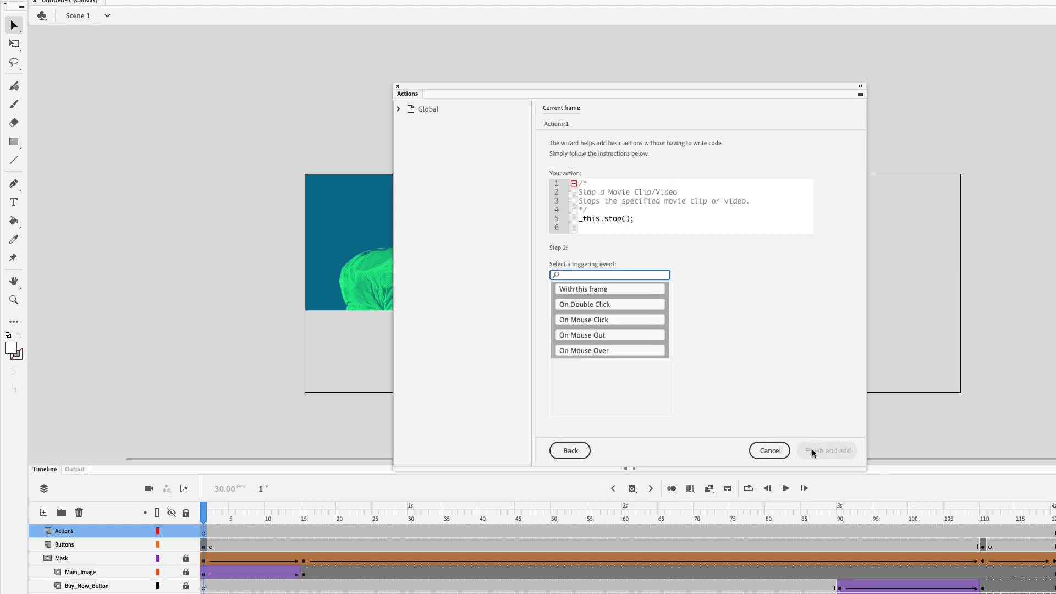
left_click(606, 289)
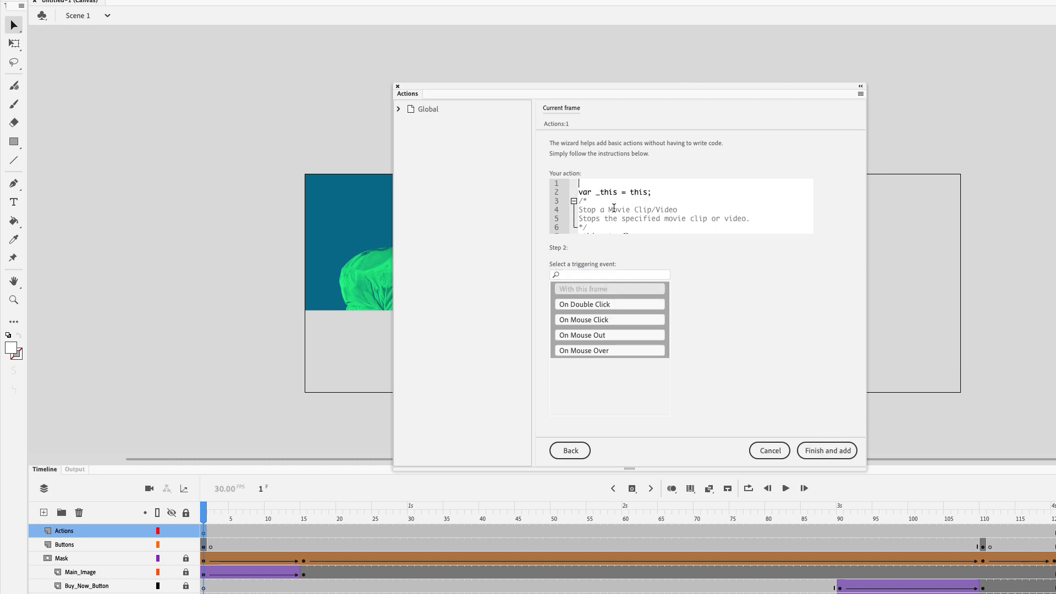
left_click(817, 450)
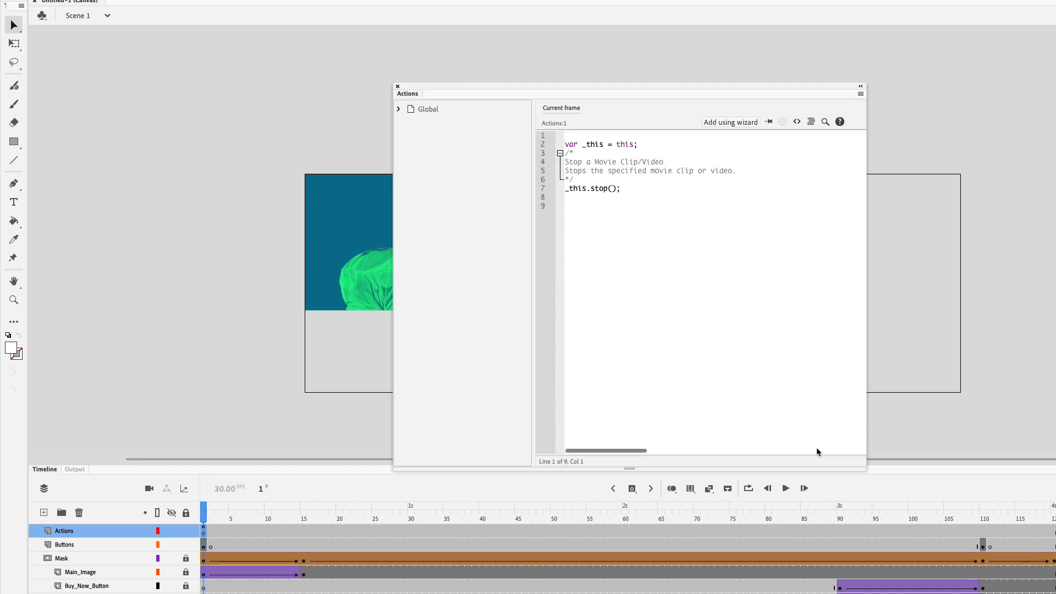
Below the stop code, add a wizard Play action for this timeline triggered On Mouse Over of open_btn, and close the code editor.
left_click(574, 208)
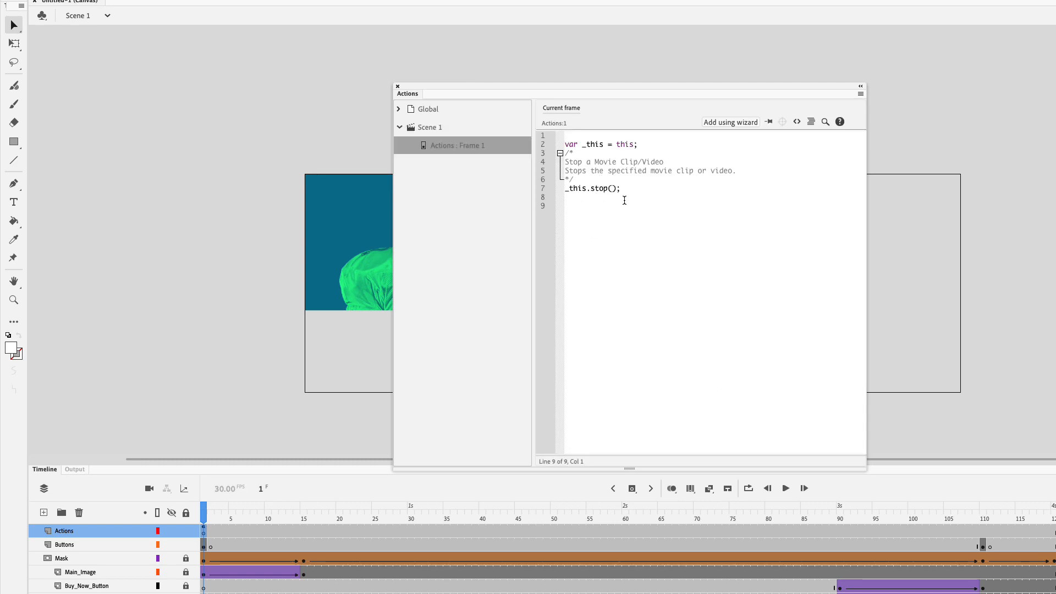
left_click(727, 123)
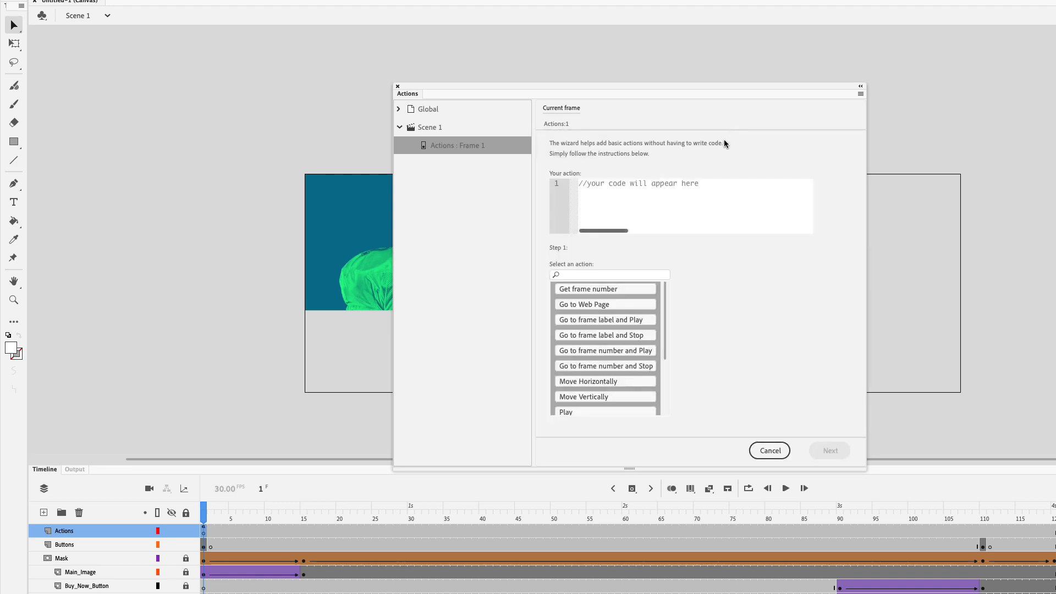
left_click_drag(663, 315, 665, 371)
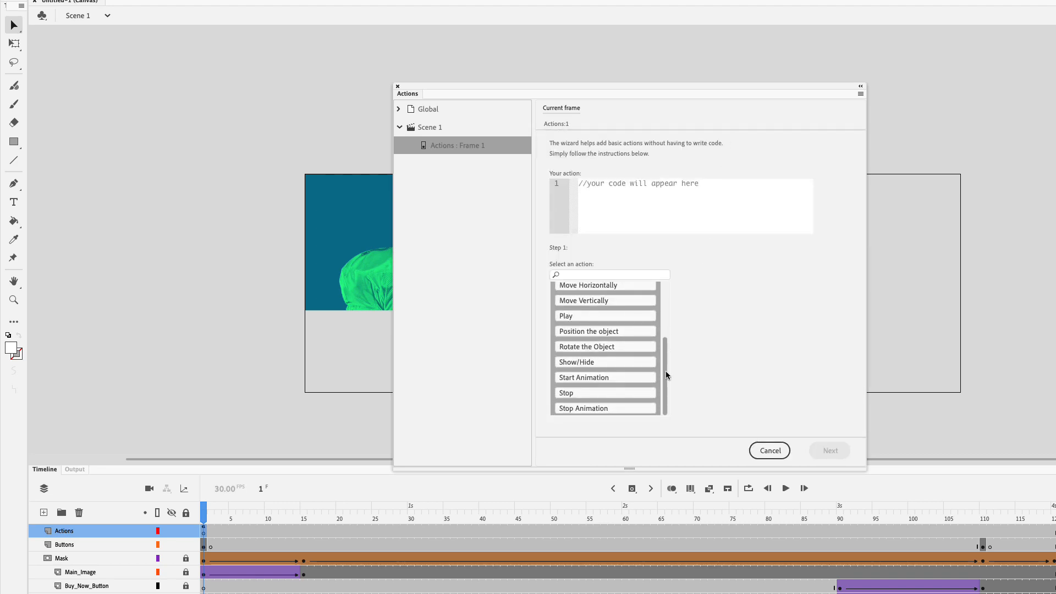
left_click(580, 315)
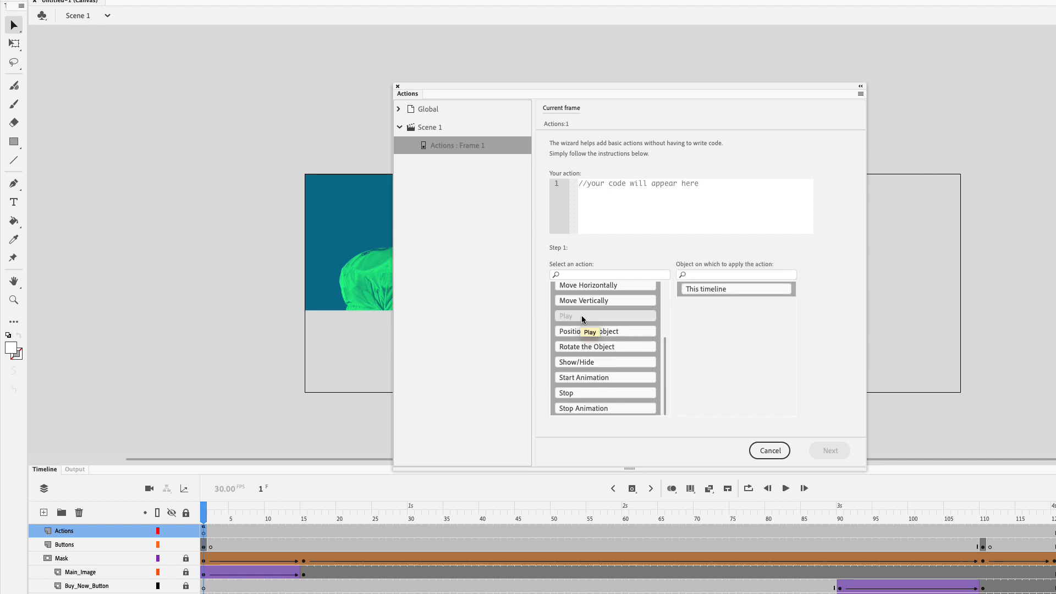
left_click(726, 289)
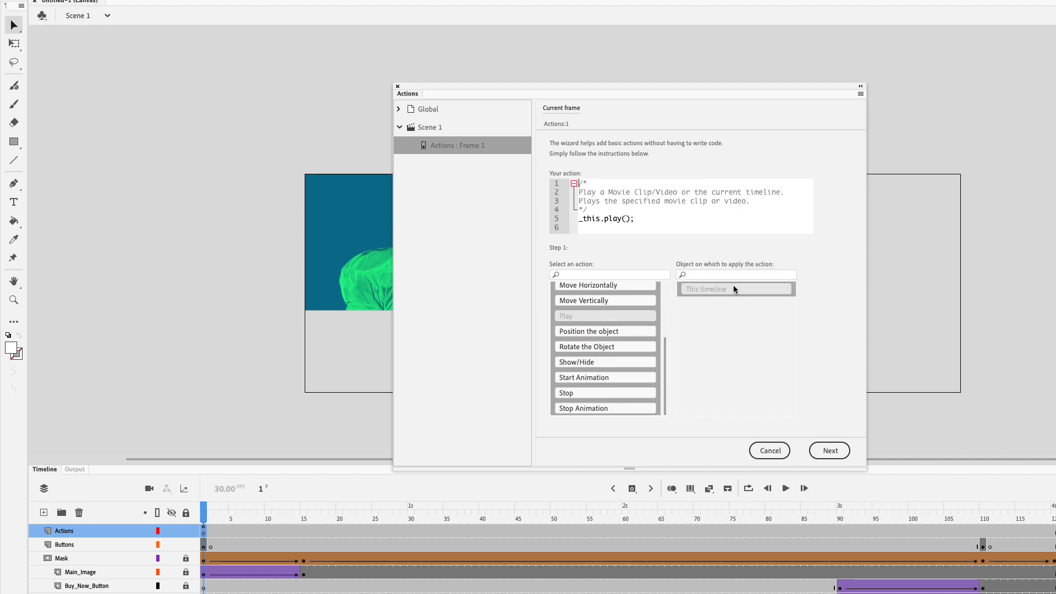
left_click(821, 450)
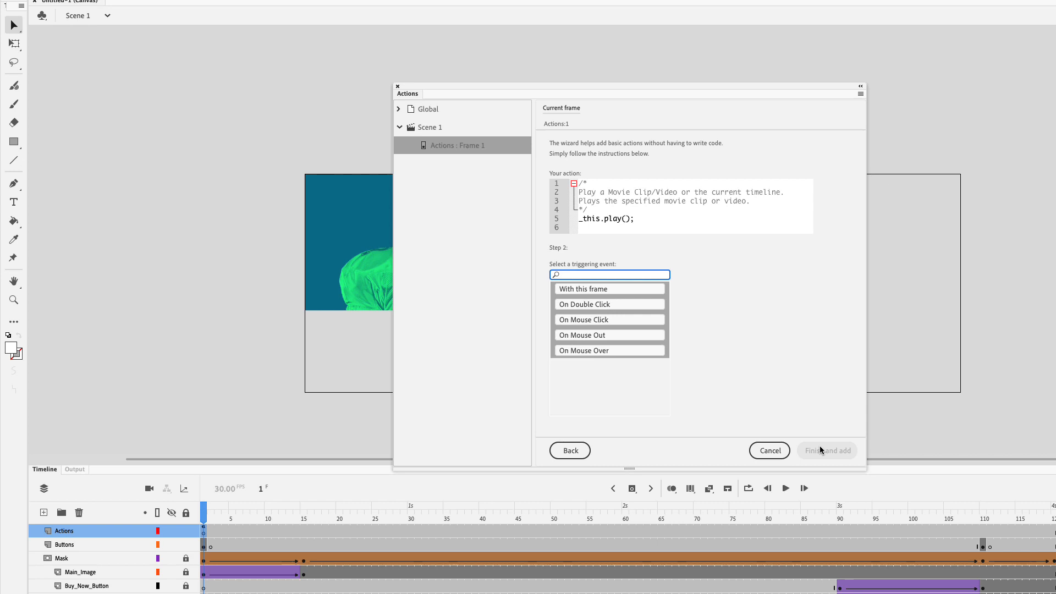
left_click(615, 351)
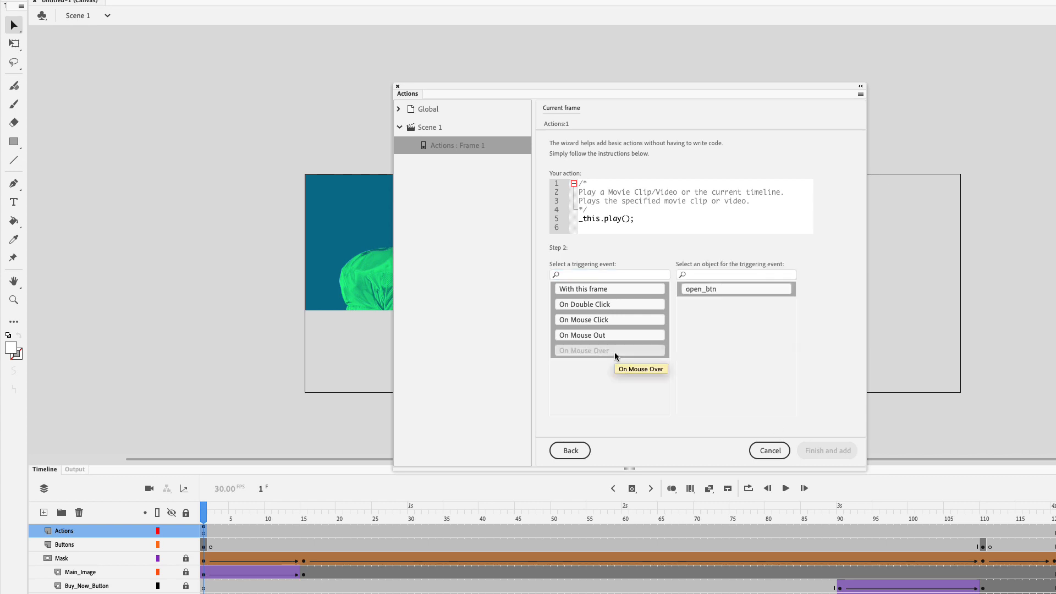
left_click(724, 288)
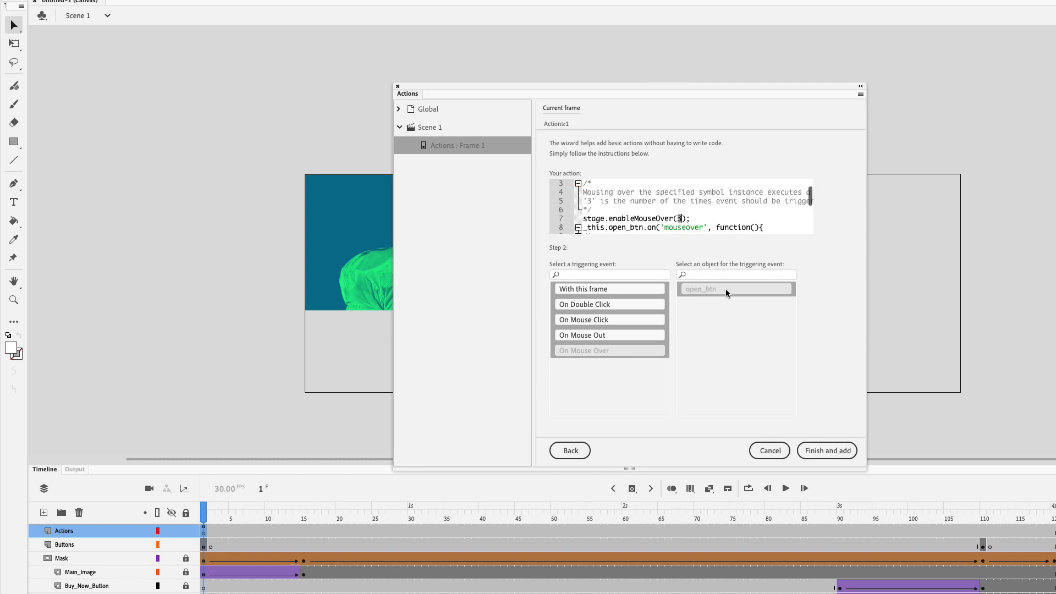
left_click(842, 455)
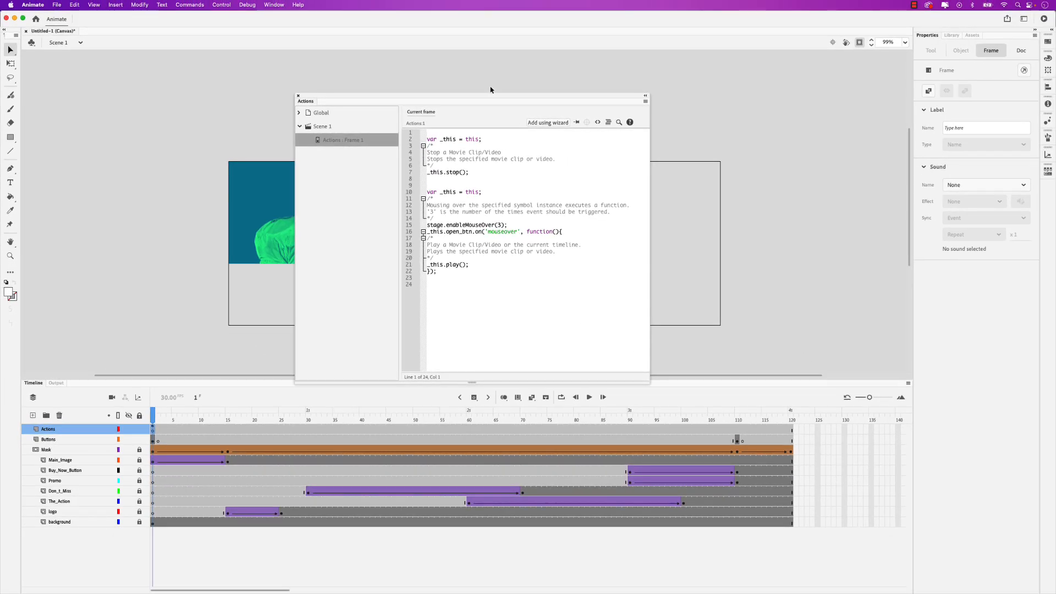
left_click(298, 96)
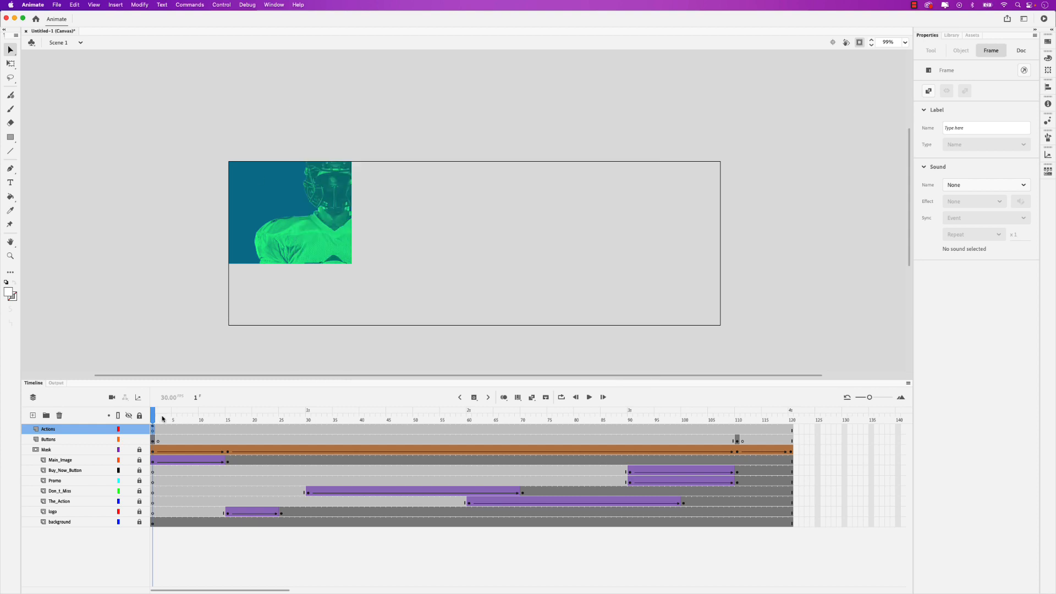
Insert a blank keyframe at frame 110 of the Actions layer.
mouse_move(153, 418)
left_mouse_down()
mouse_move(172, 418)
mouse_move(153, 418)
mouse_move(171, 419)
mouse_move(153, 419)
mouse_move(154, 428)
left_mouse_up()
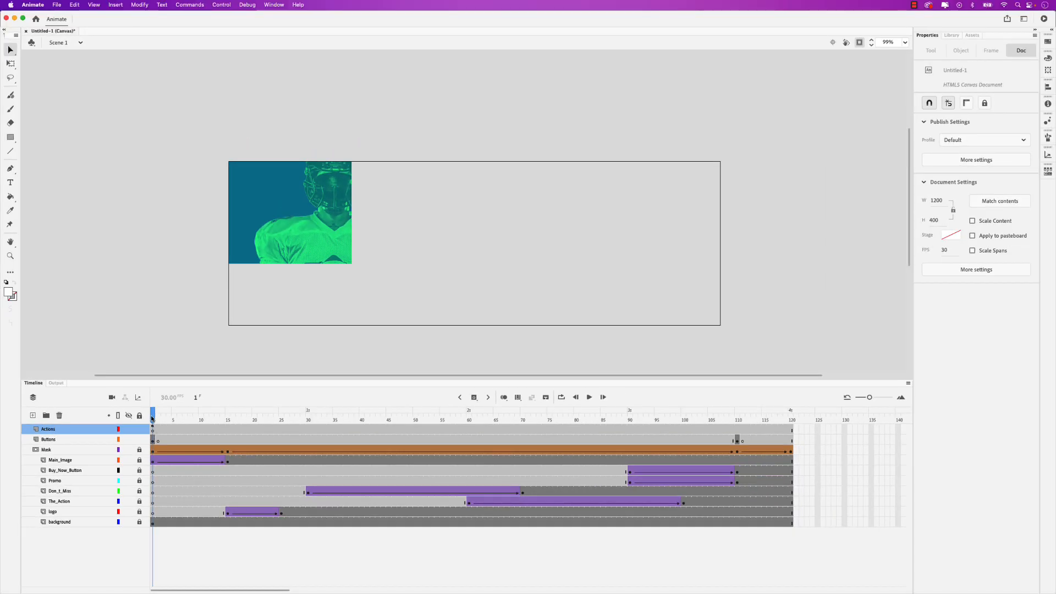
left_click_drag(155, 418, 737, 412)
left_click(737, 430)
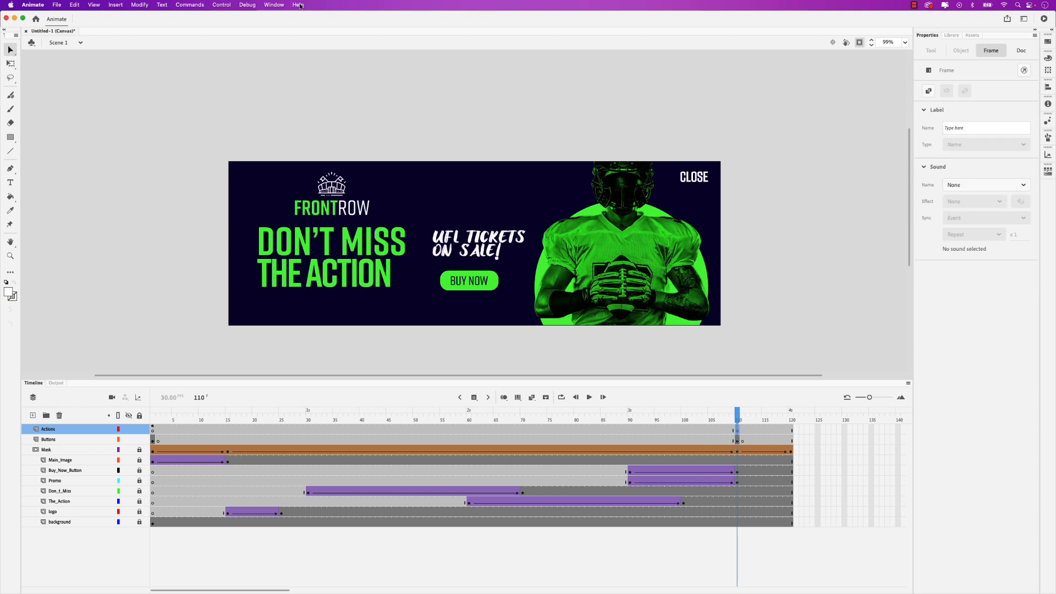
Use the Actions wizard to add a Stop action for this timeline on frame 110 of the Actions layer, triggered with this frame.
left_click(273, 3)
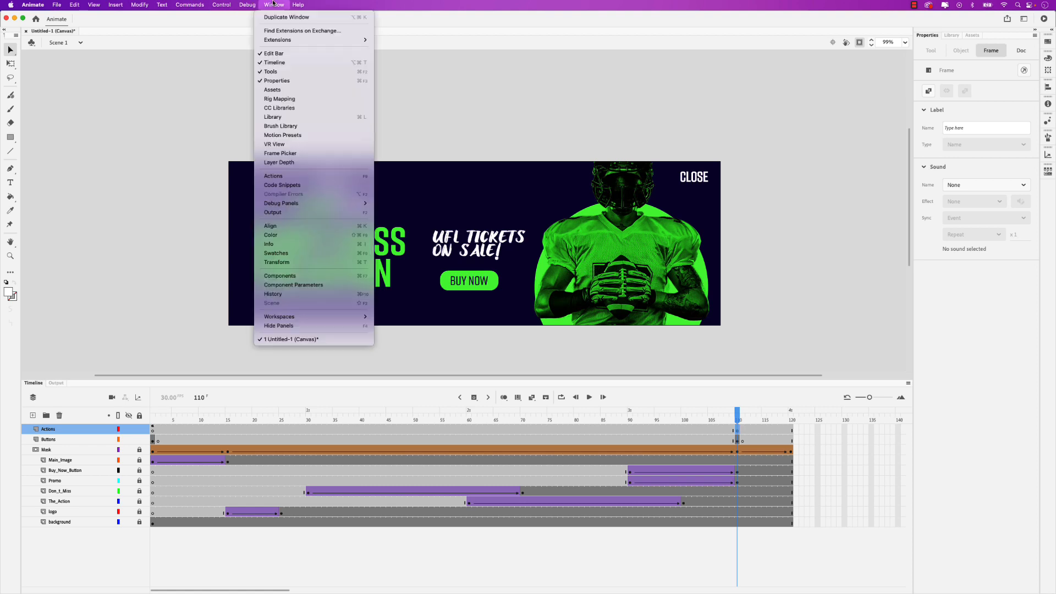
left_click(302, 176)
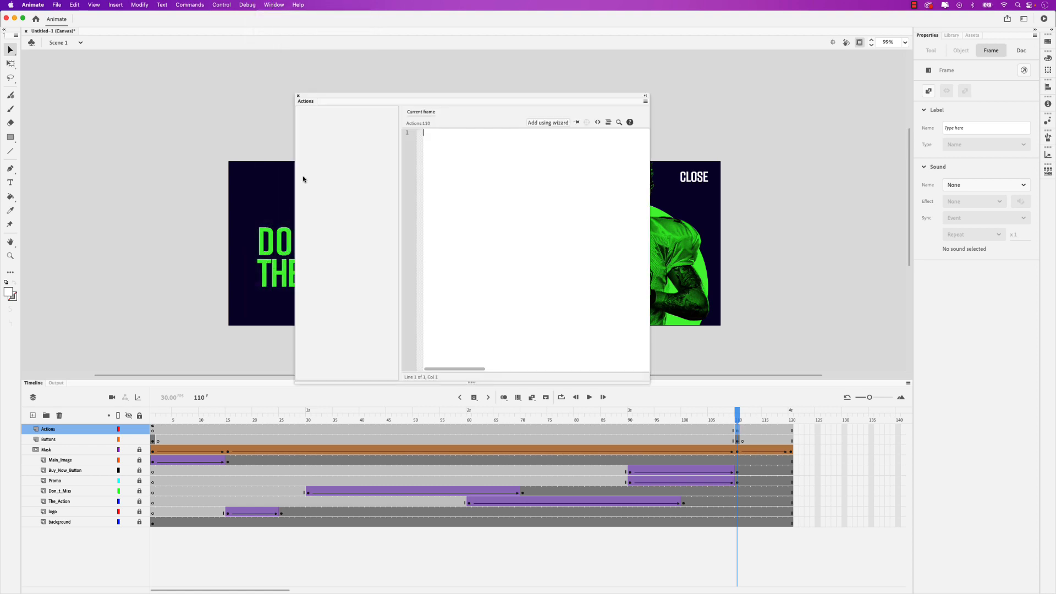
left_click(554, 124)
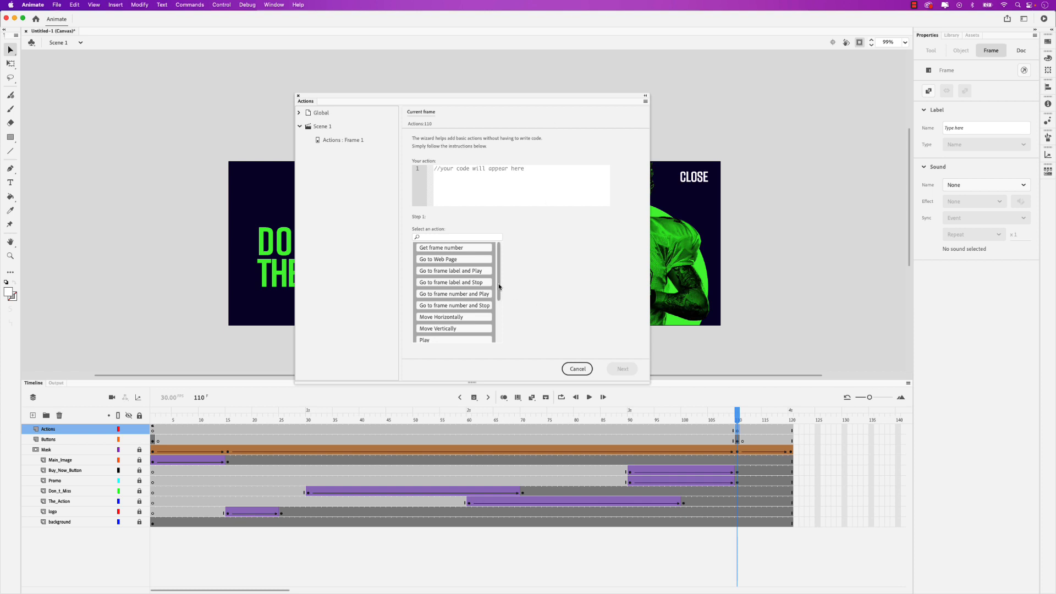
left_click_drag(498, 282, 500, 333)
left_click(437, 326)
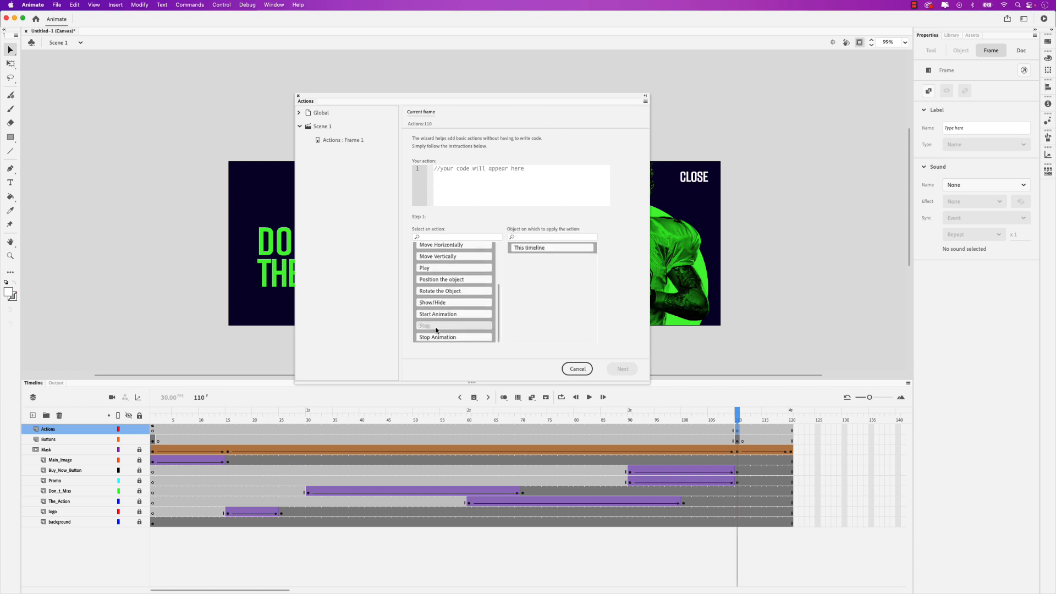
left_click(539, 251)
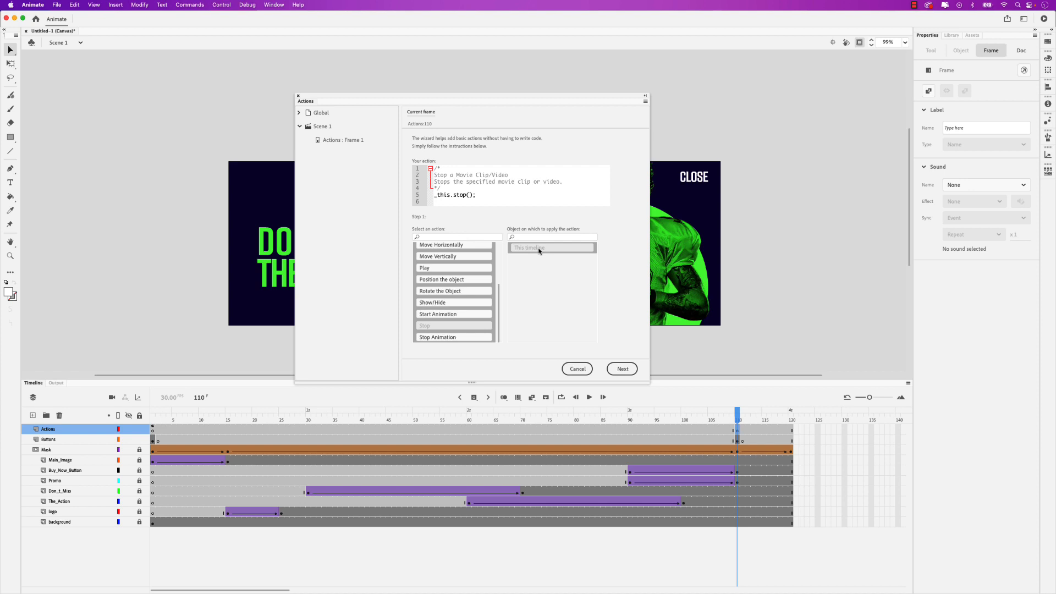
left_click(618, 369)
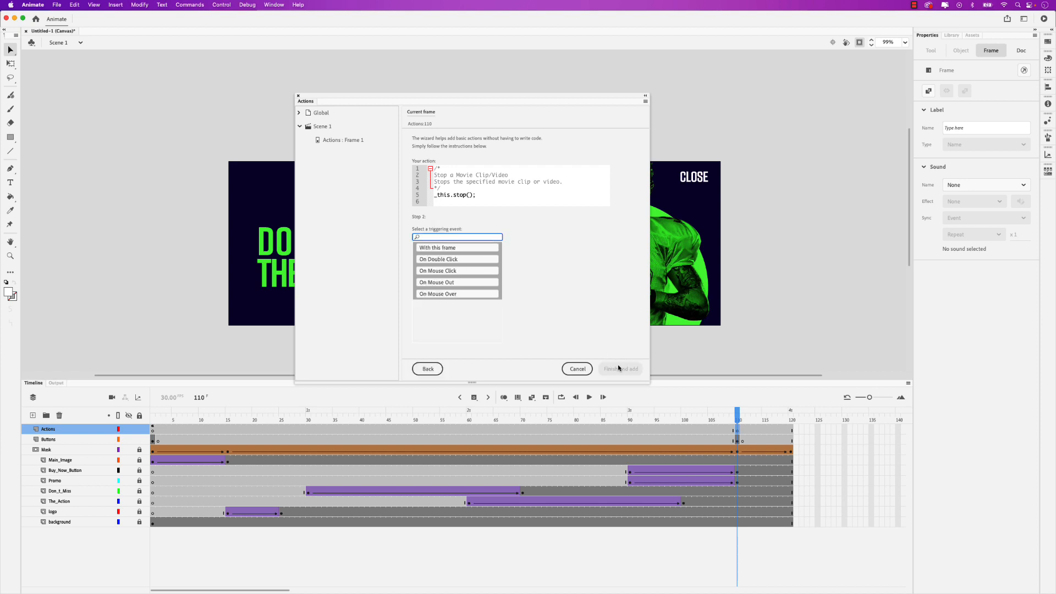
left_click(450, 248)
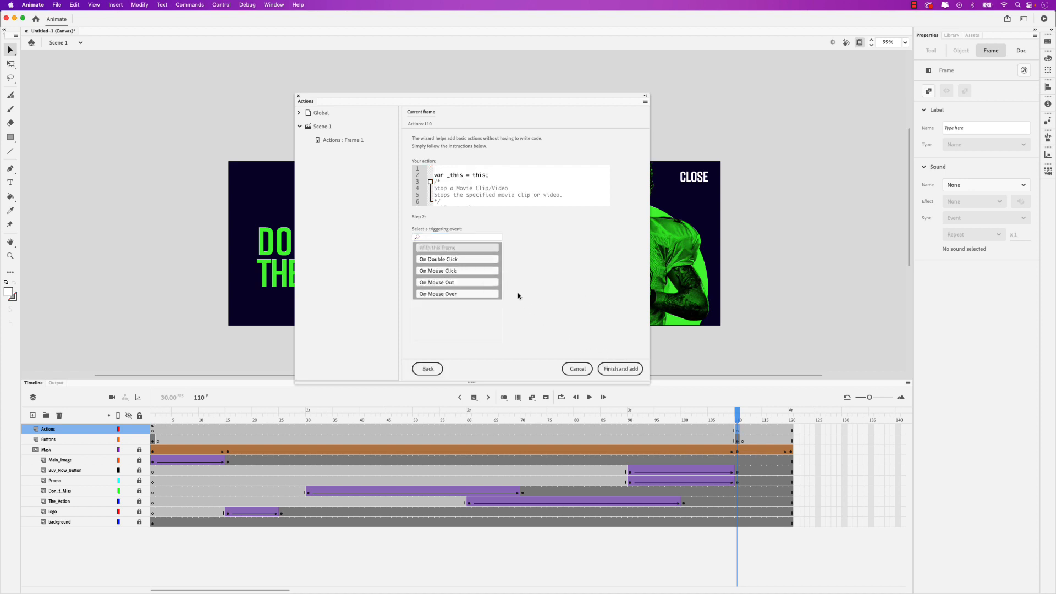
left_click(611, 368)
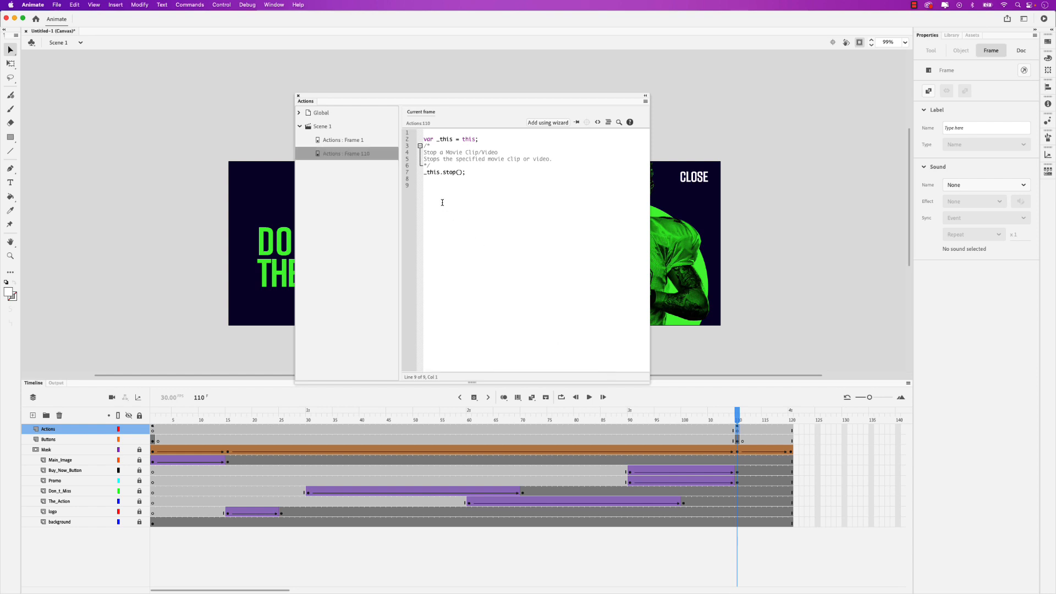
Add a wizard Play action for this timeline on frame 110, triggered On Mouse Click of close_btn, and close the code editor.
left_click(544, 123)
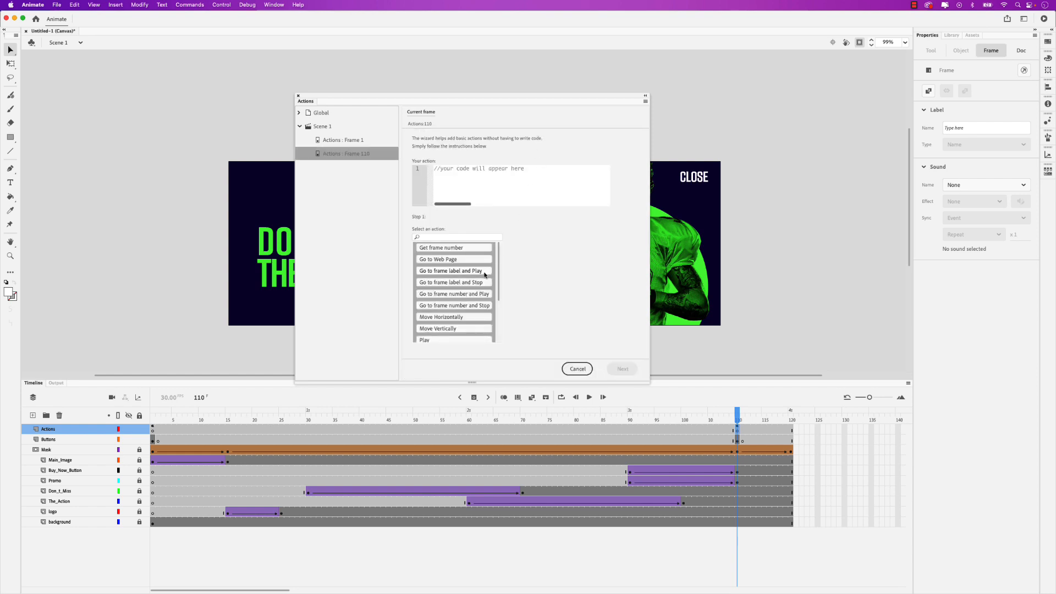
left_click_drag(499, 254, 499, 288)
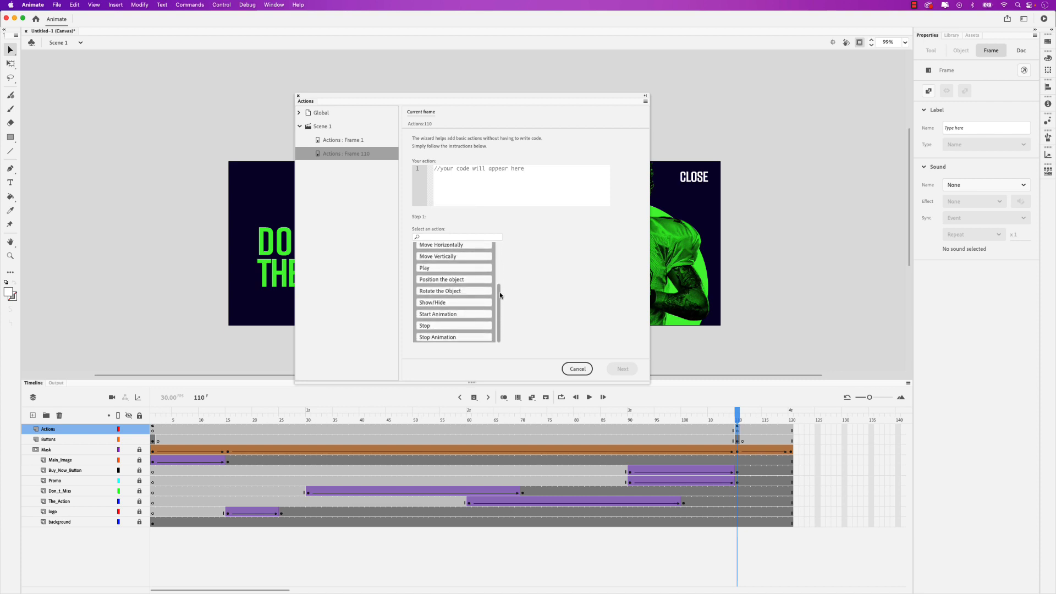
left_click(449, 270)
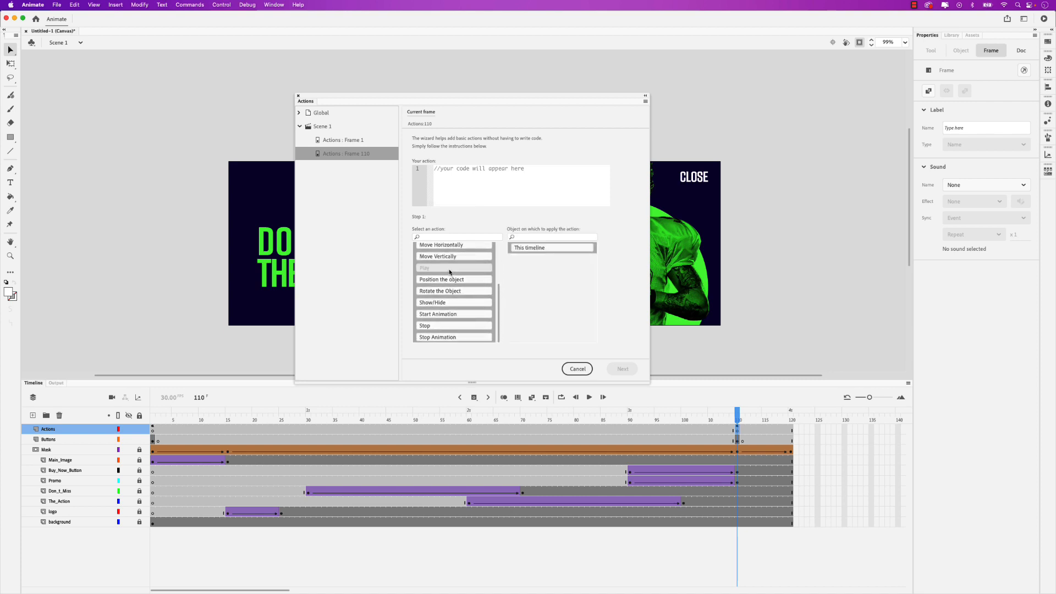
left_click(529, 249)
left_click(627, 368)
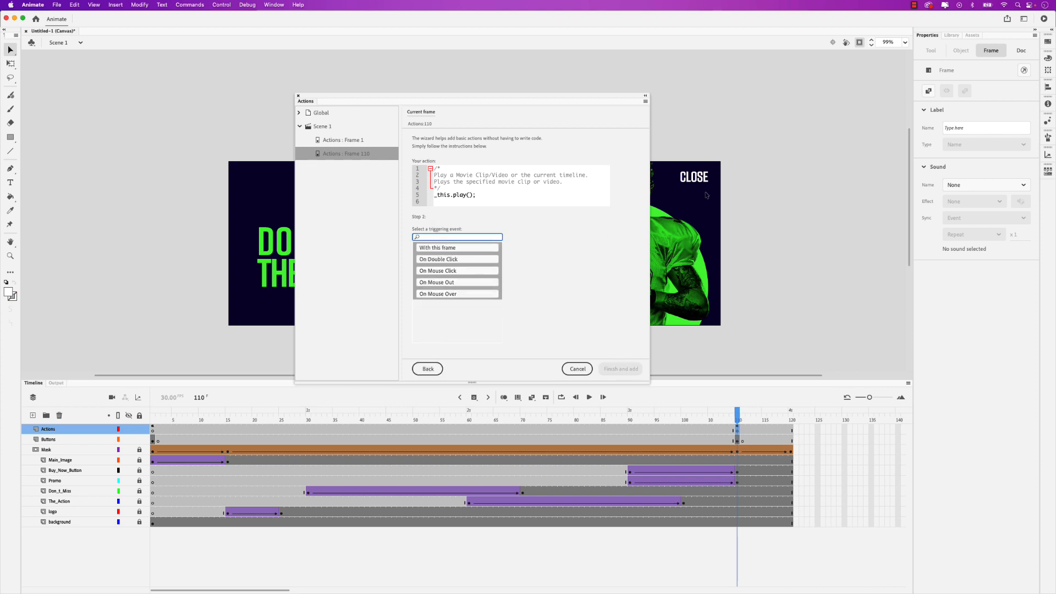
left_click(460, 272)
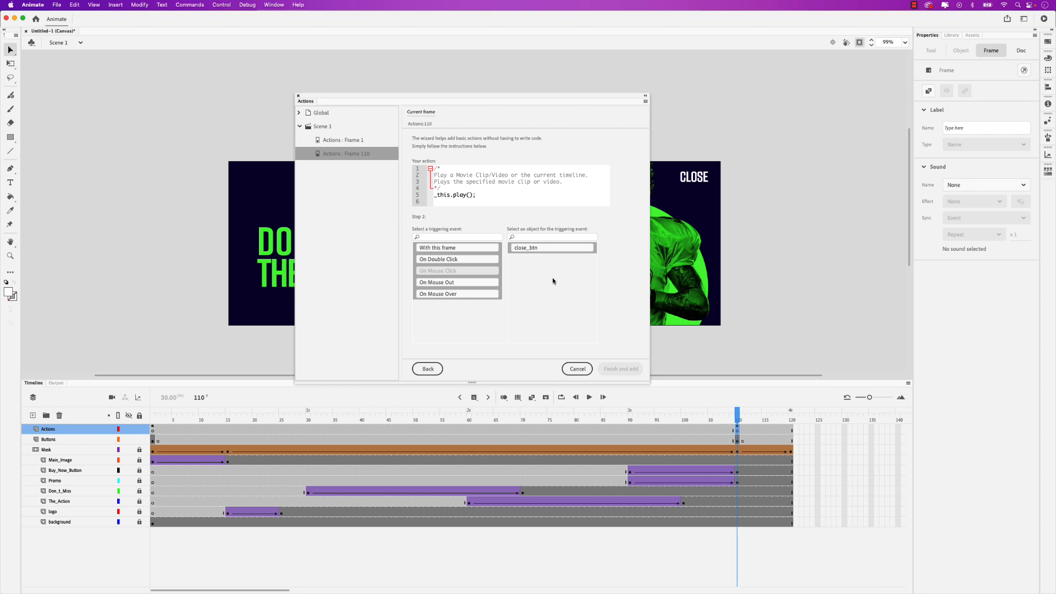
left_click(533, 249)
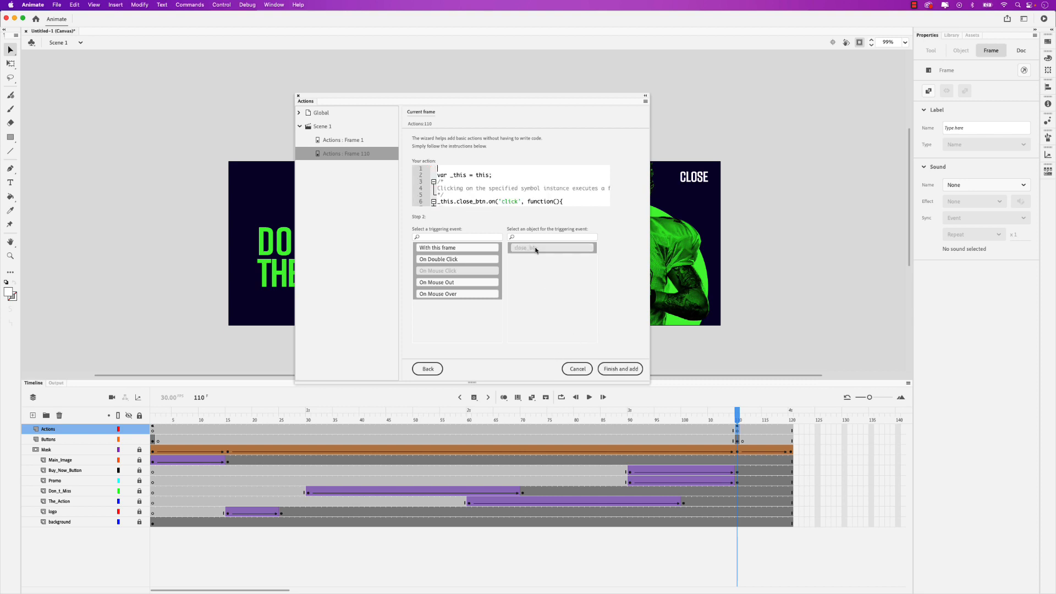
left_click(622, 370)
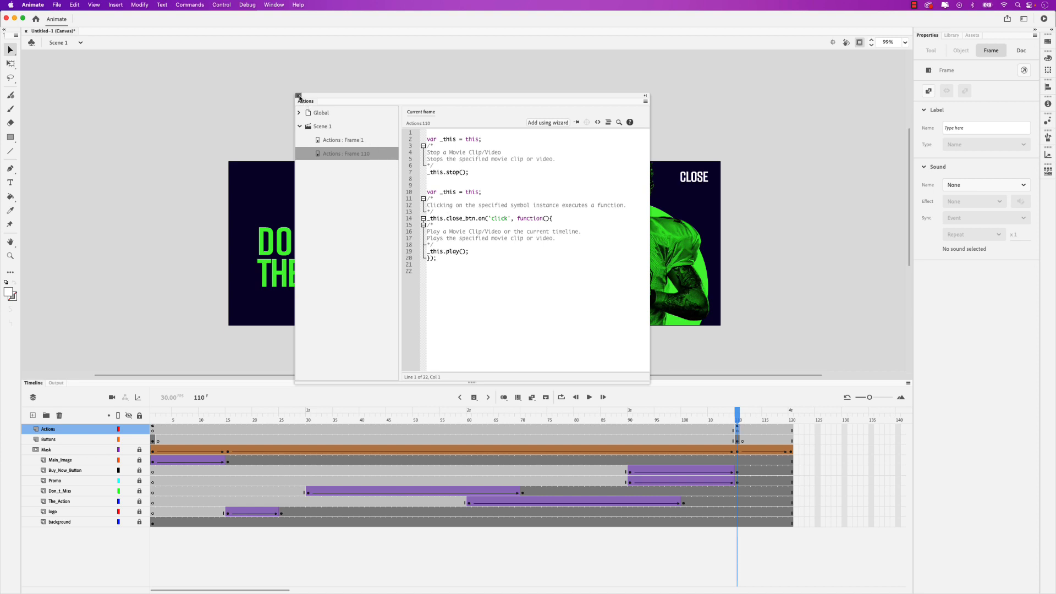
left_click(298, 97)
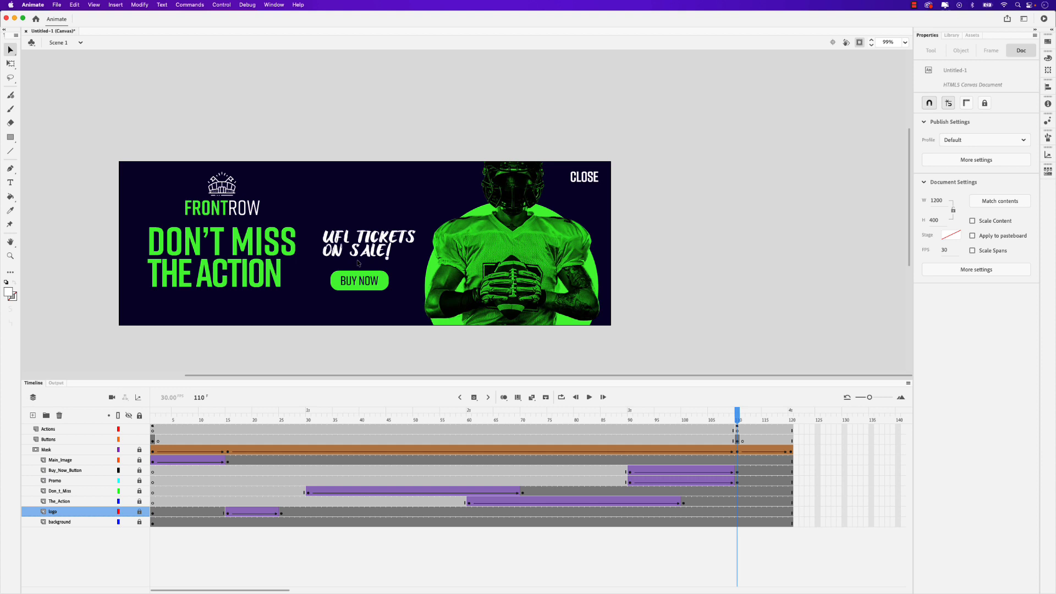
Test the movie in a maximized browser window, expanding the banner by mouse-over and collapsing it with CLOSE, twice.
left_click(220, 5)
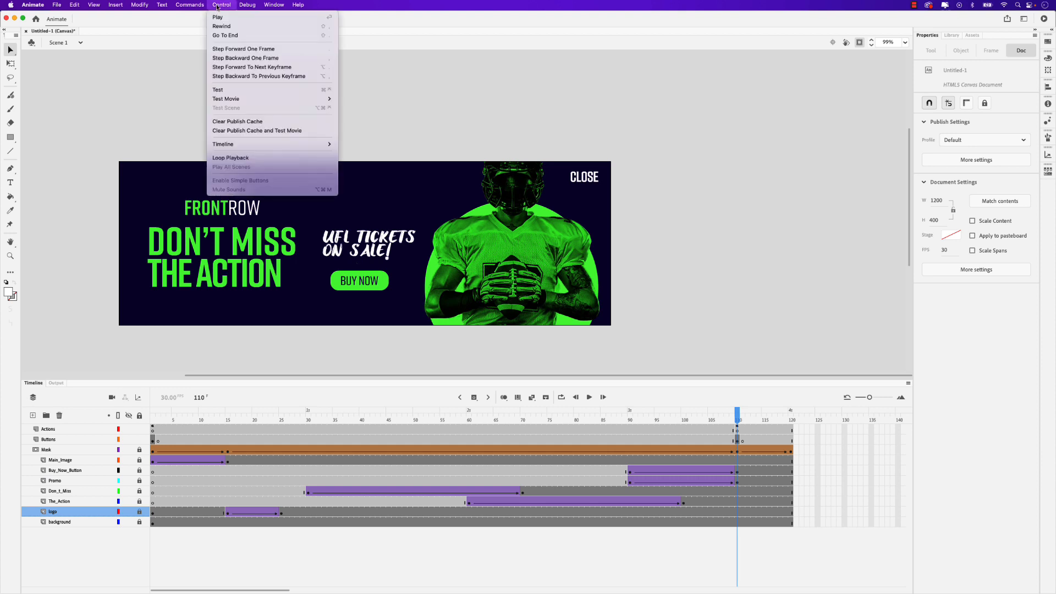
left_click(232, 92)
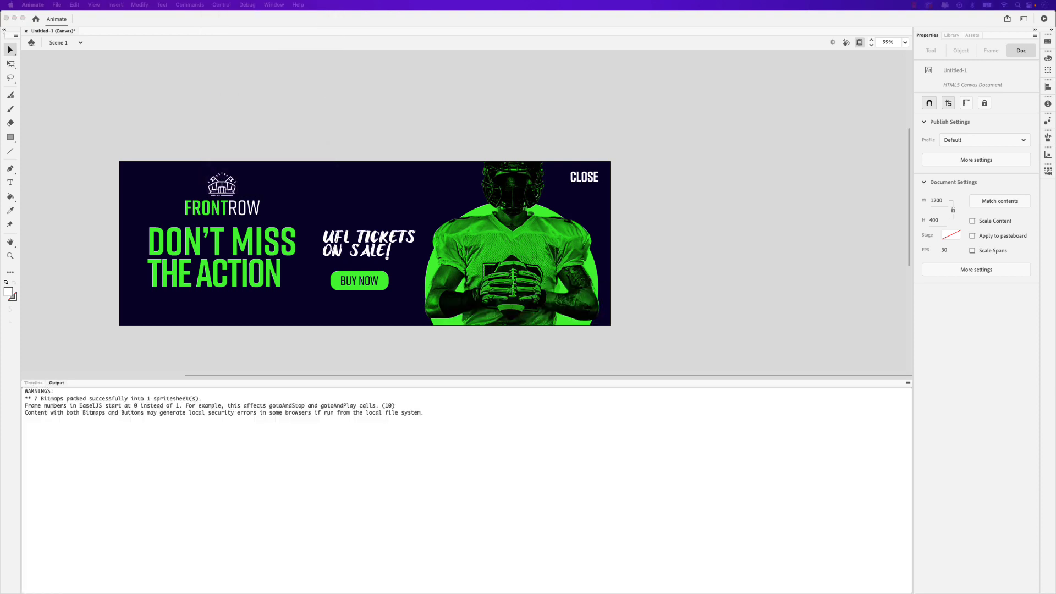
left_click_drag(2, 25, 278, 62)
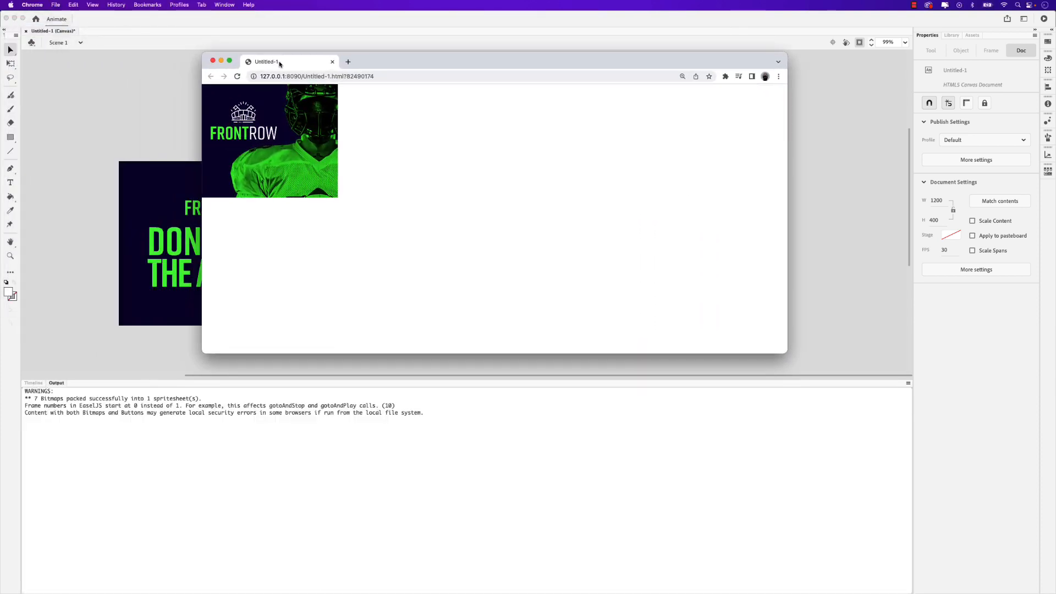
double_click(391, 60)
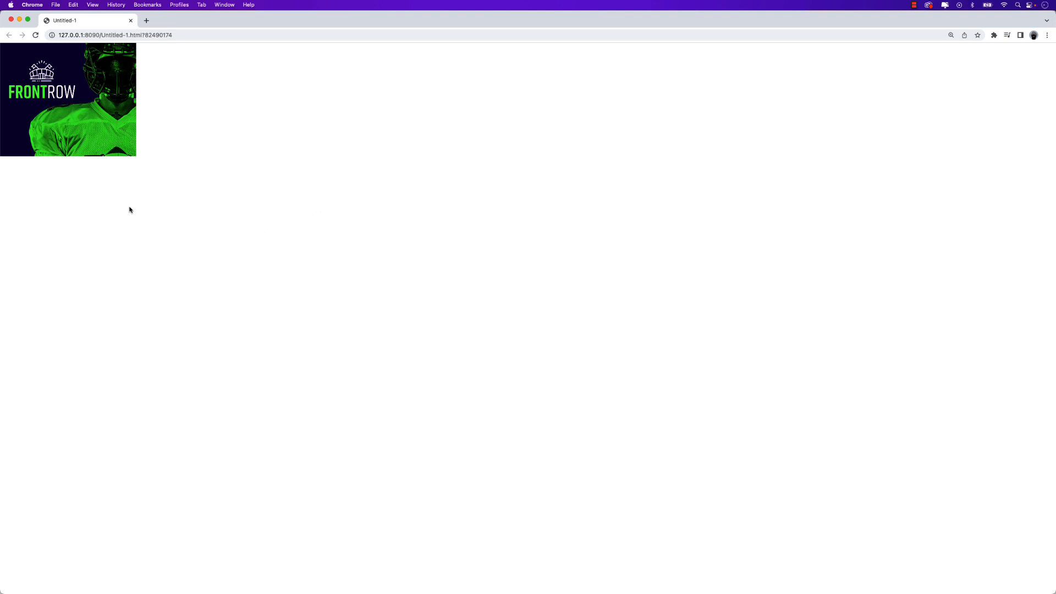
mouse_move(98, 135)
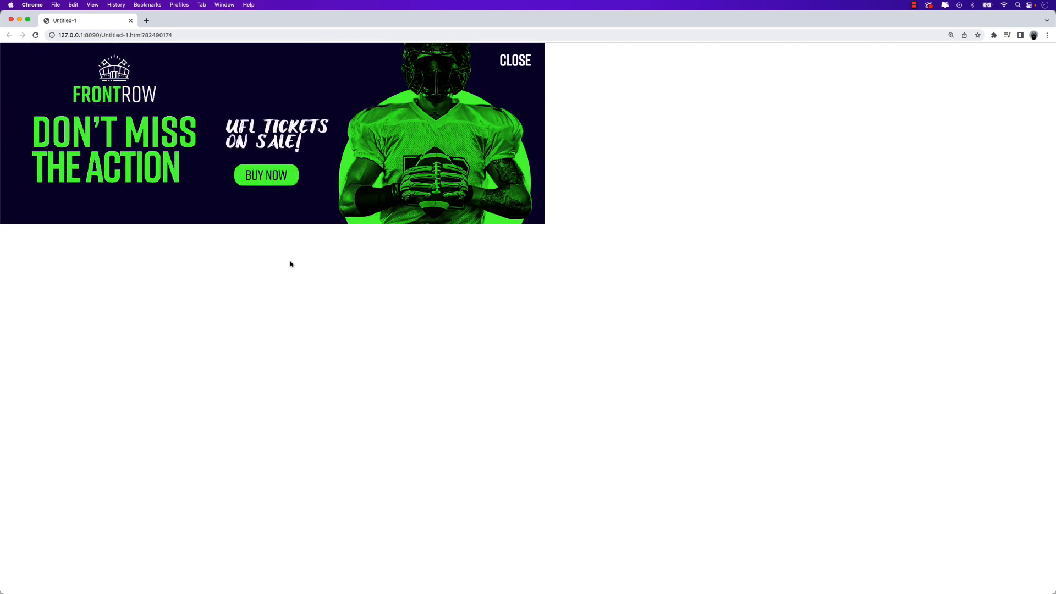
left_click(517, 62)
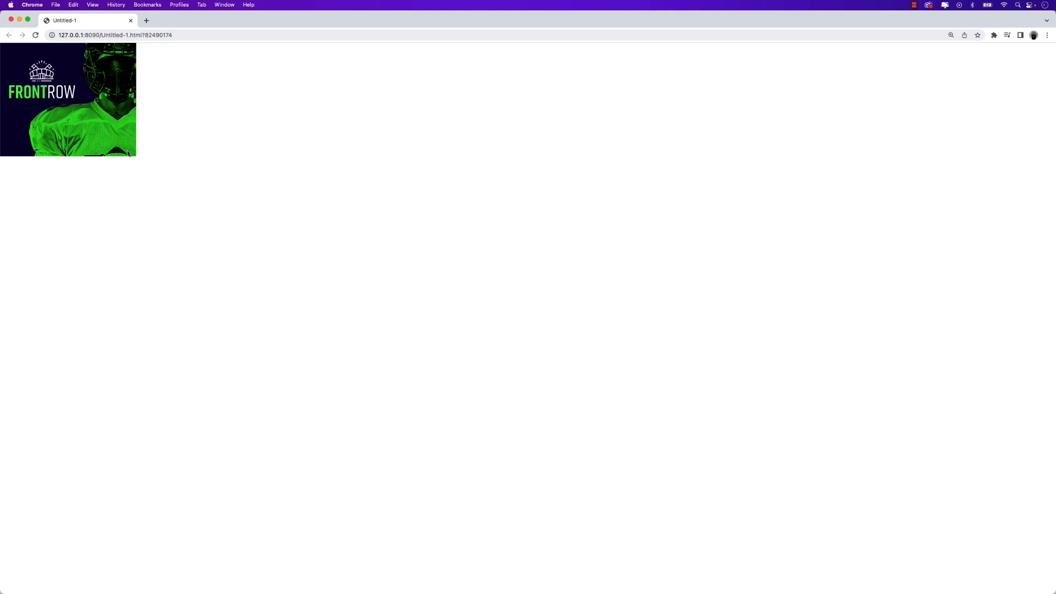
mouse_move(118, 151)
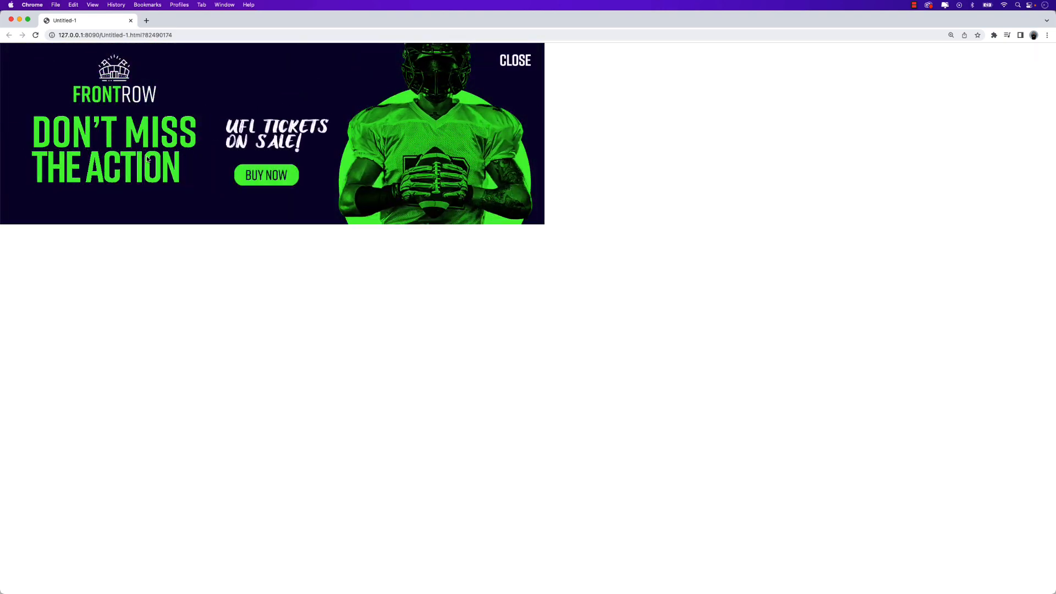
left_click(511, 65)
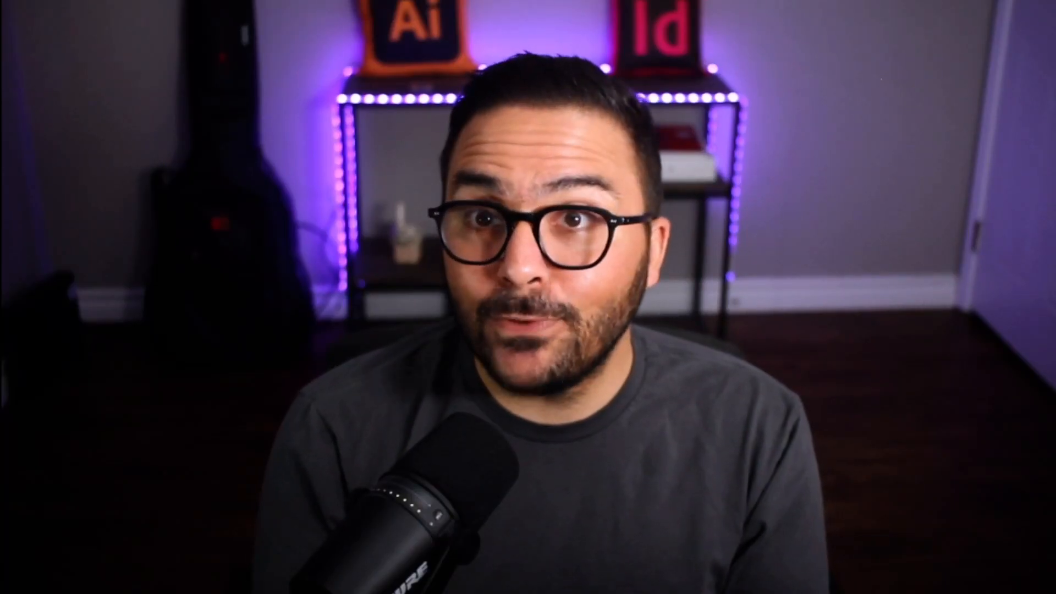